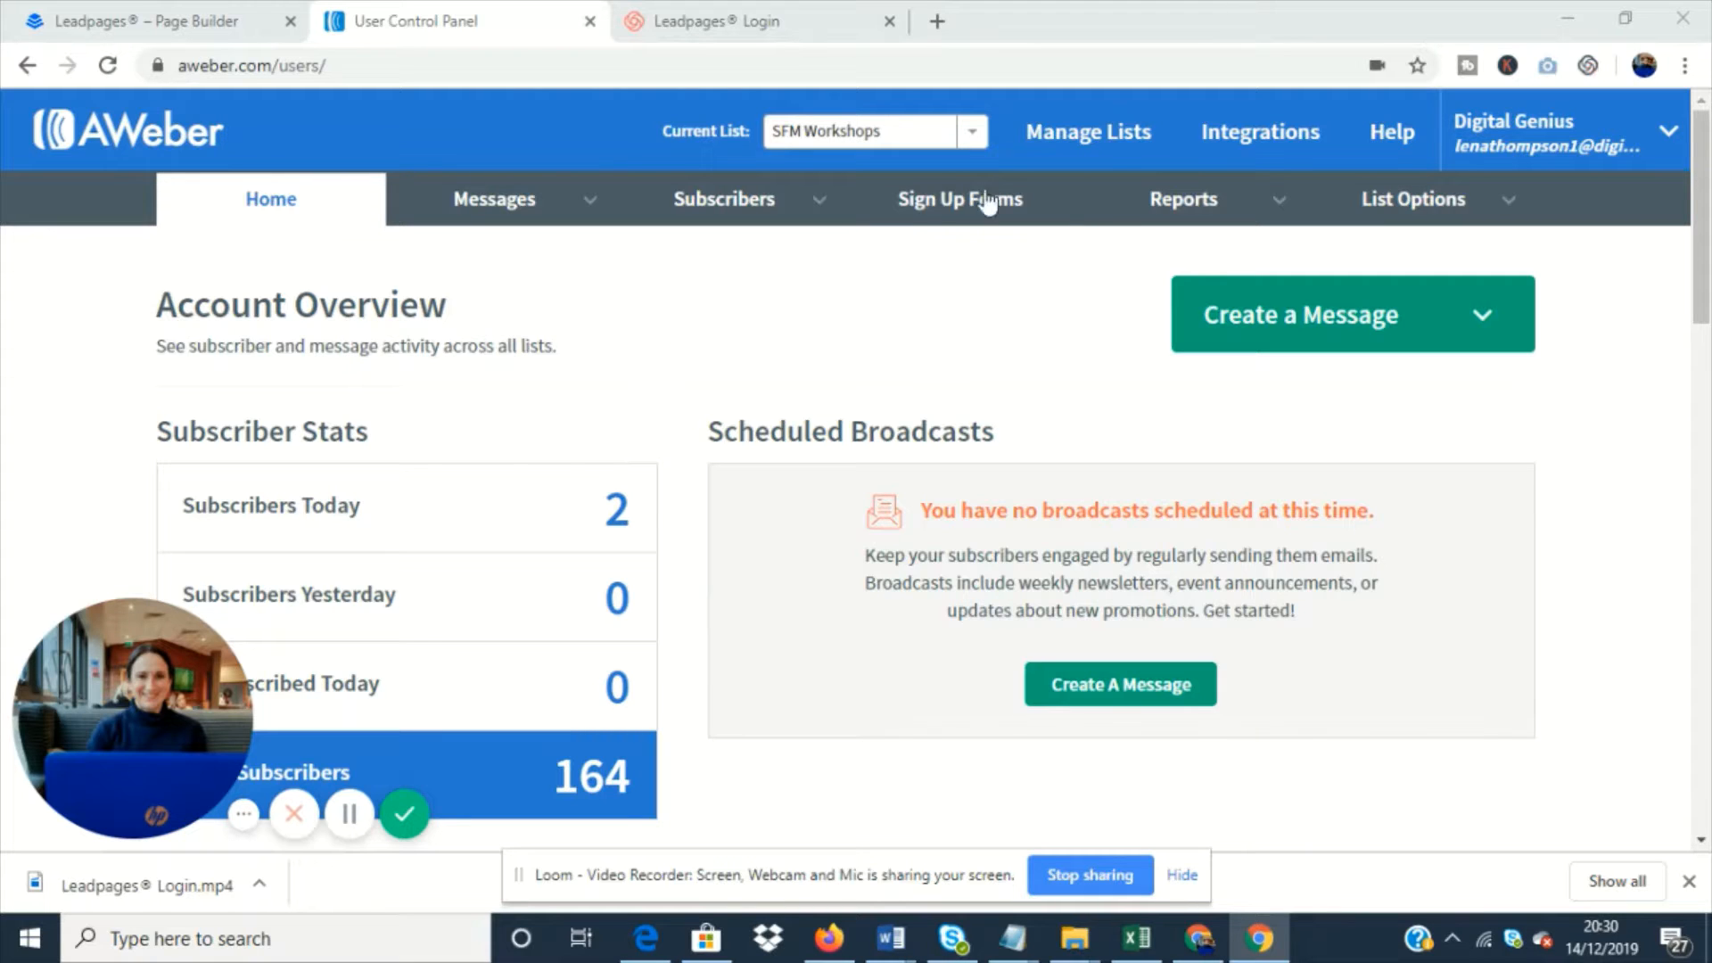
# - Review the available mailing lists and the account's subscriber statistics
pyautogui.click(972, 133)
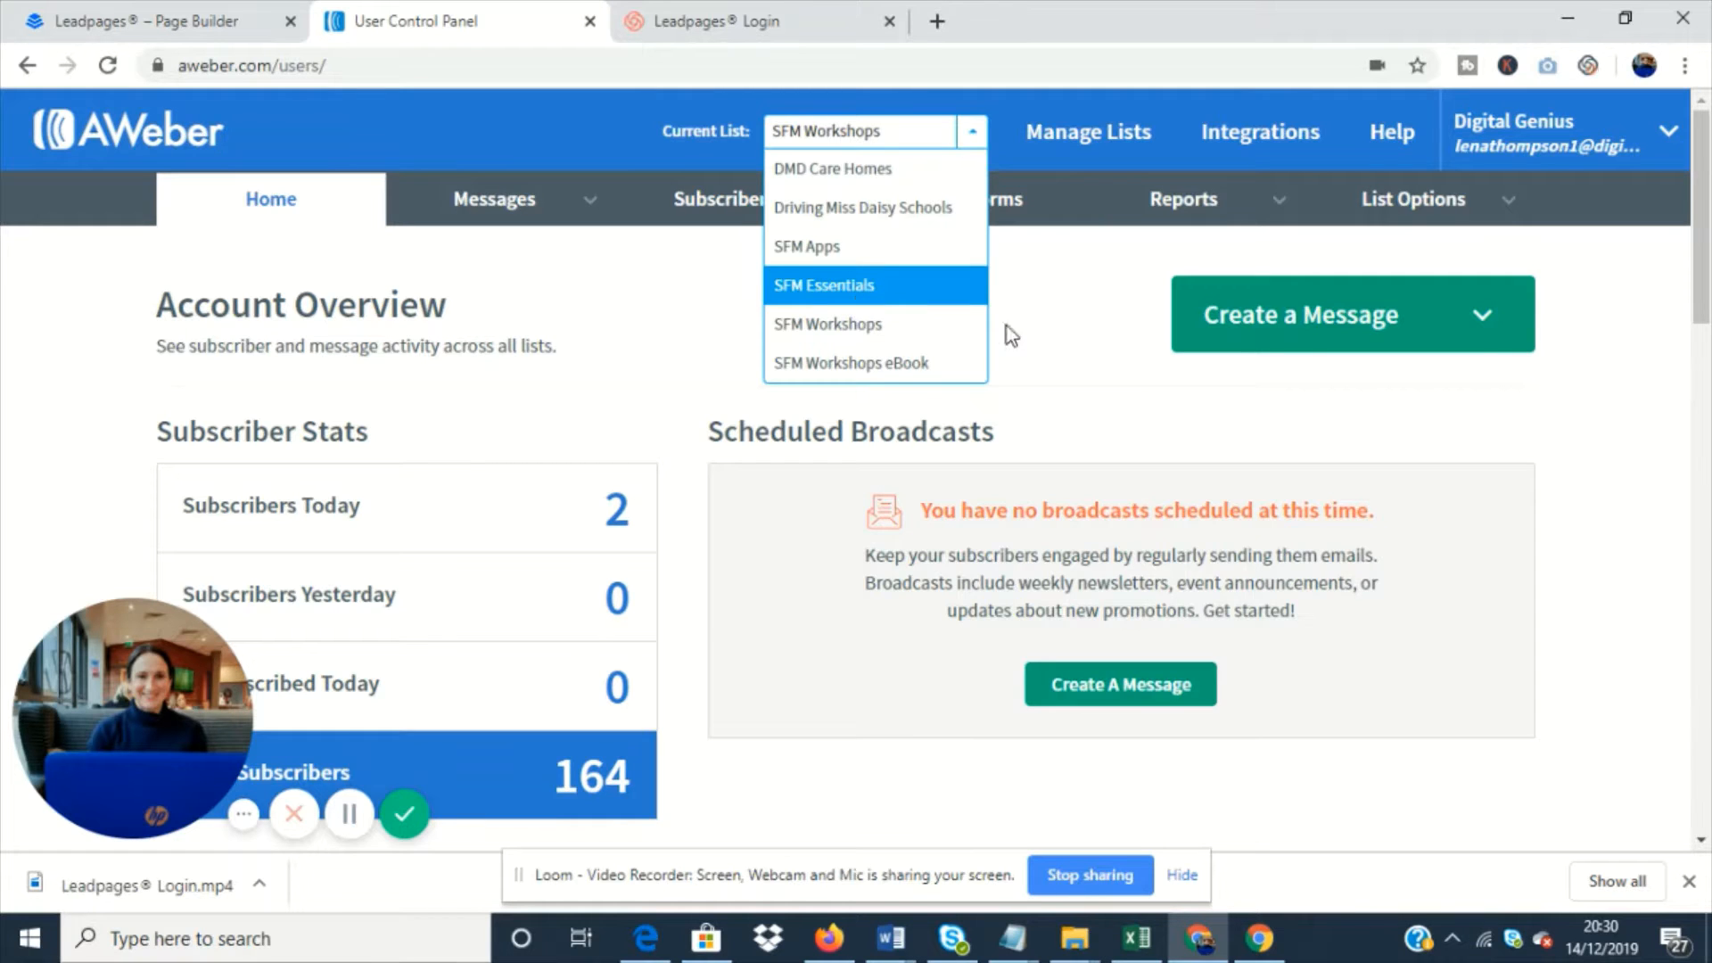
pyautogui.click(649, 284)
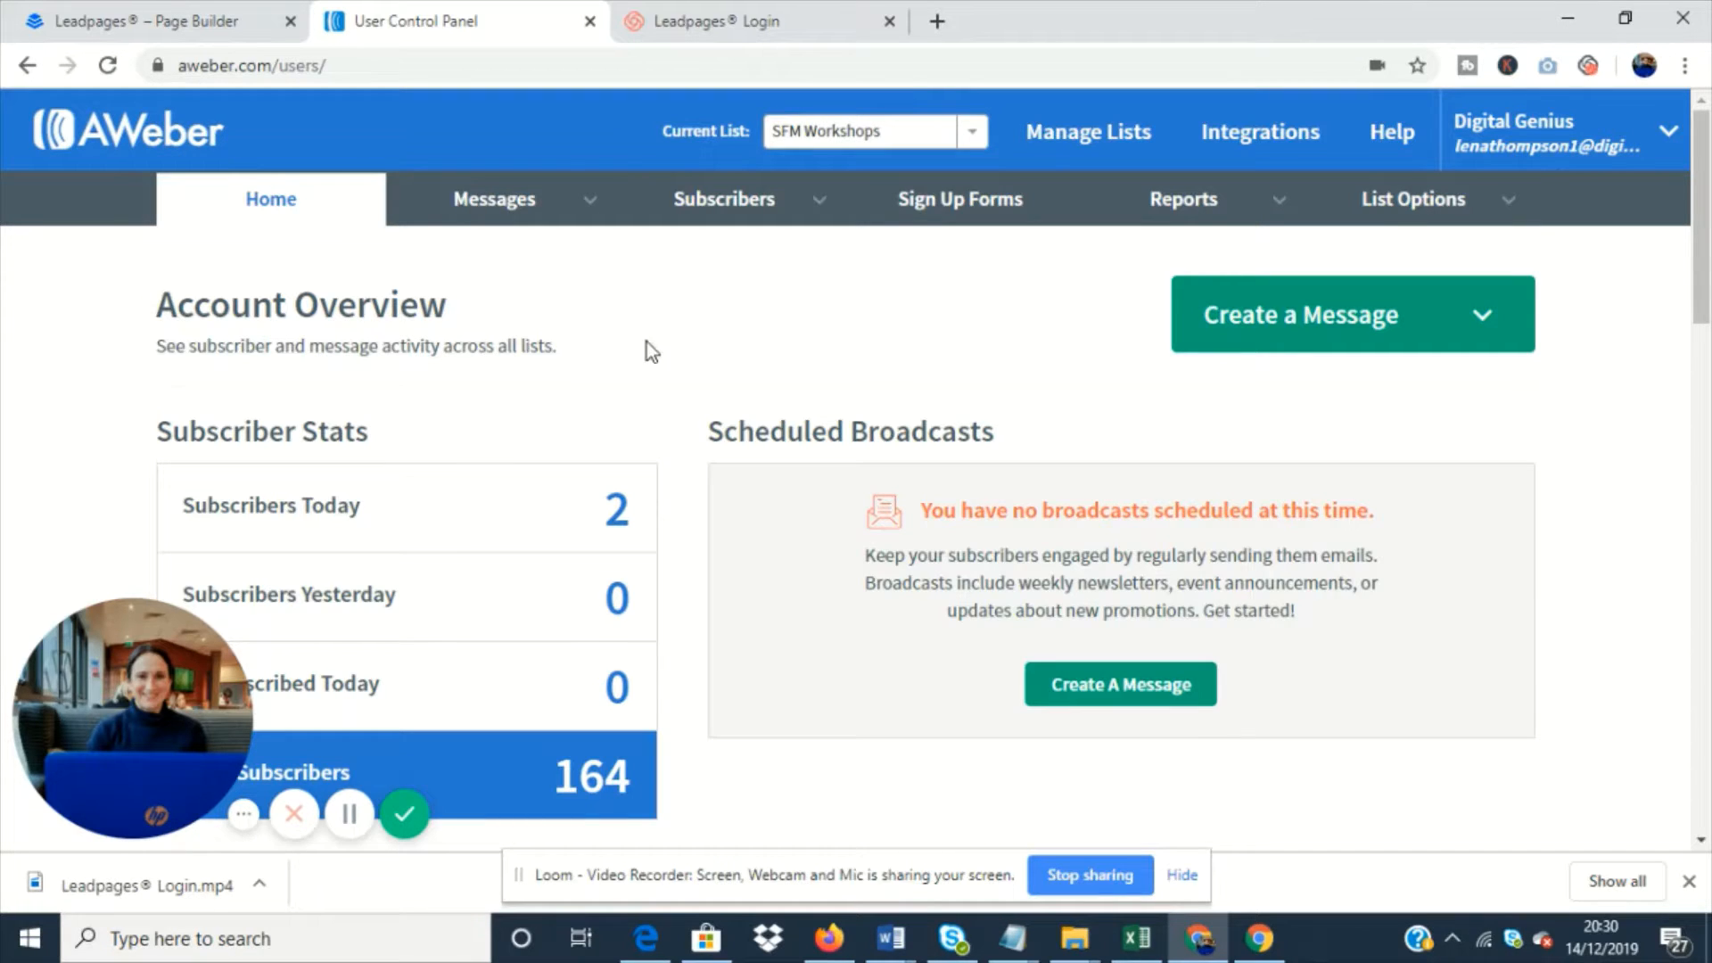
pyautogui.scroll(-3, 646, 343)
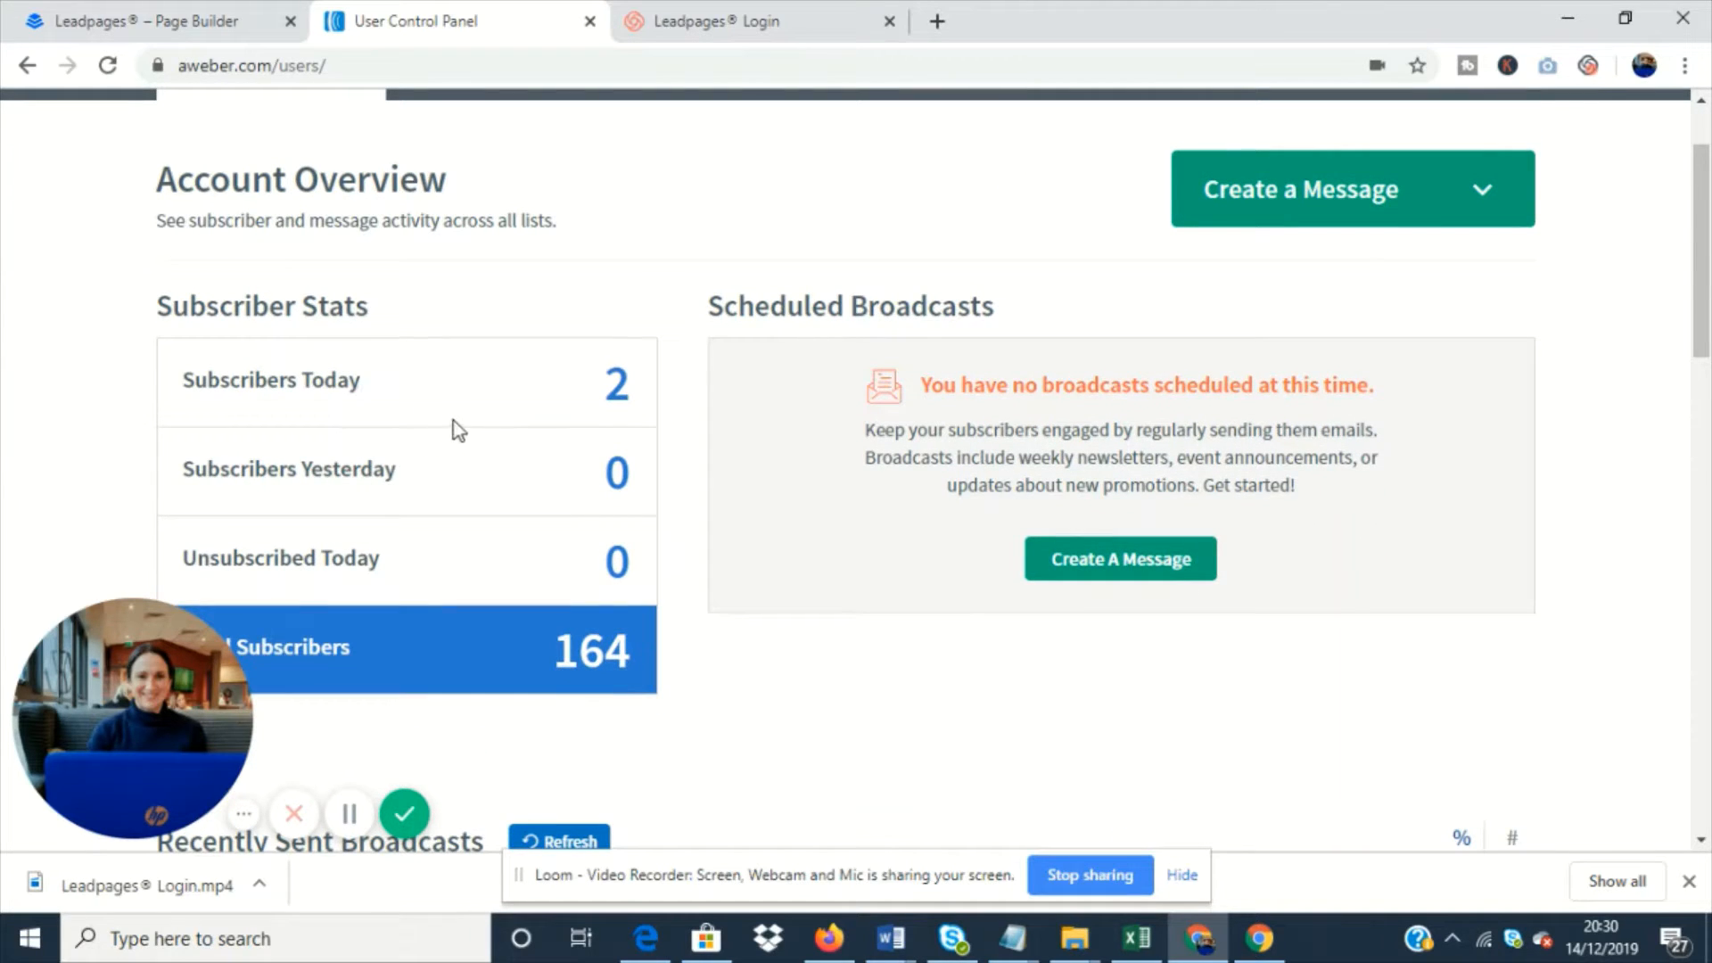
pyautogui.scroll(3, 662, 330)
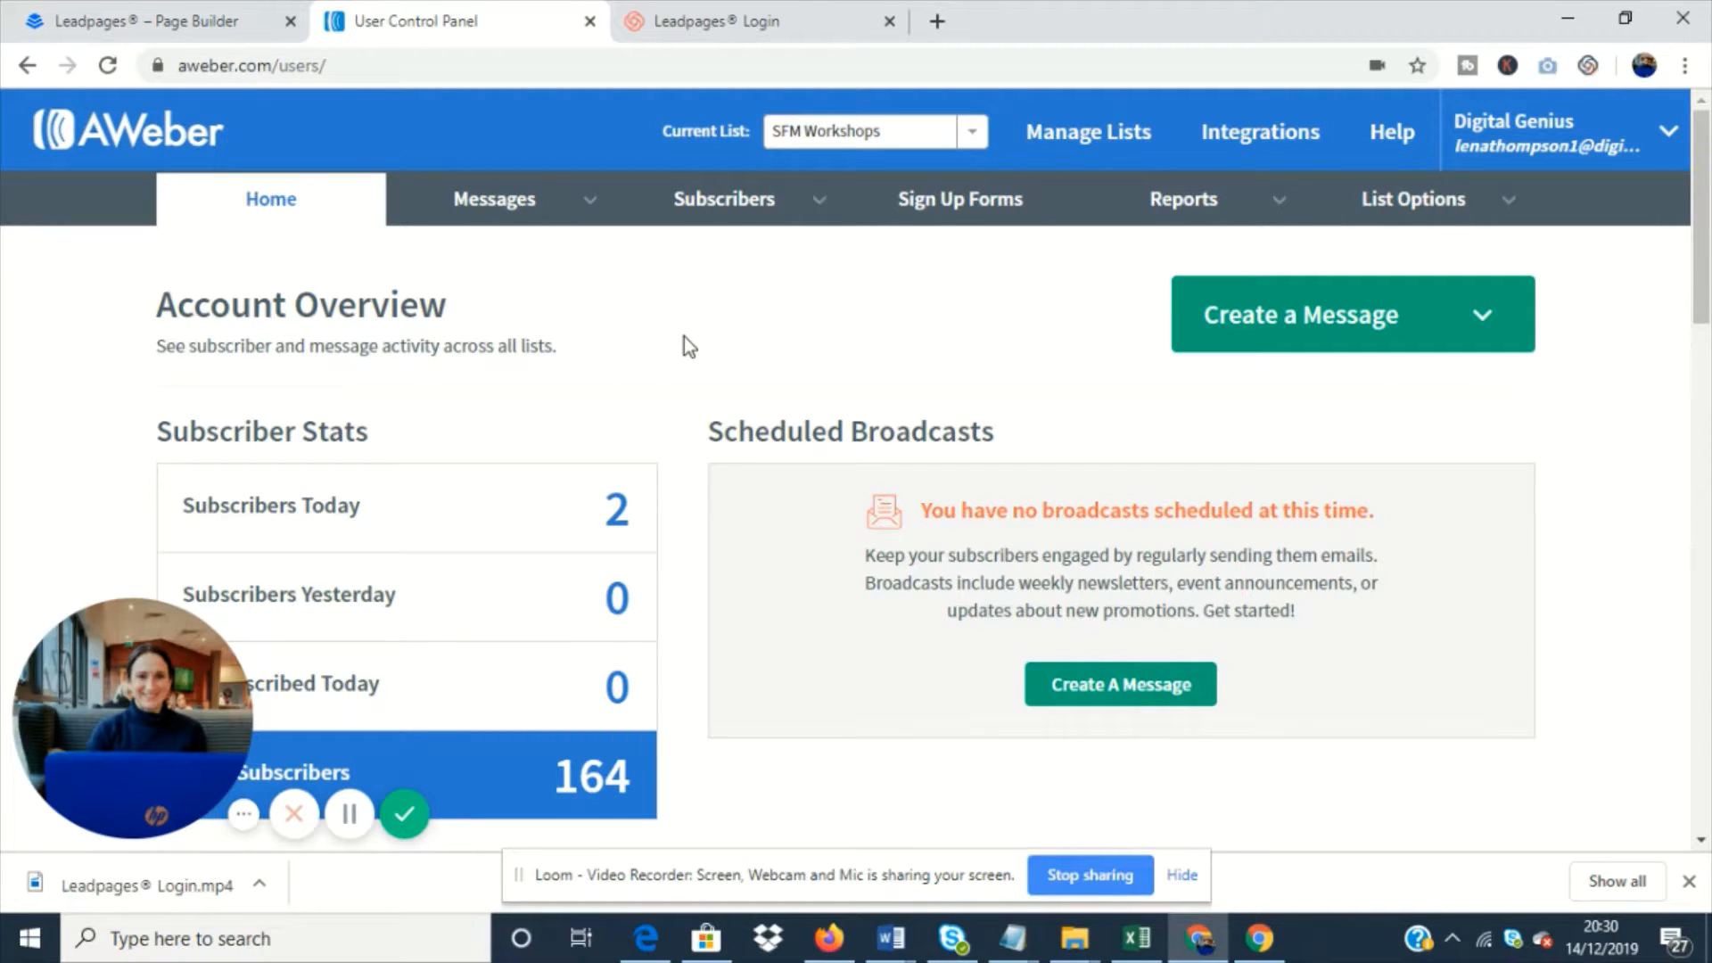
# - Start creating a new list and accept the prefilled company, postal address and sender details
pyautogui.click(1078, 143)
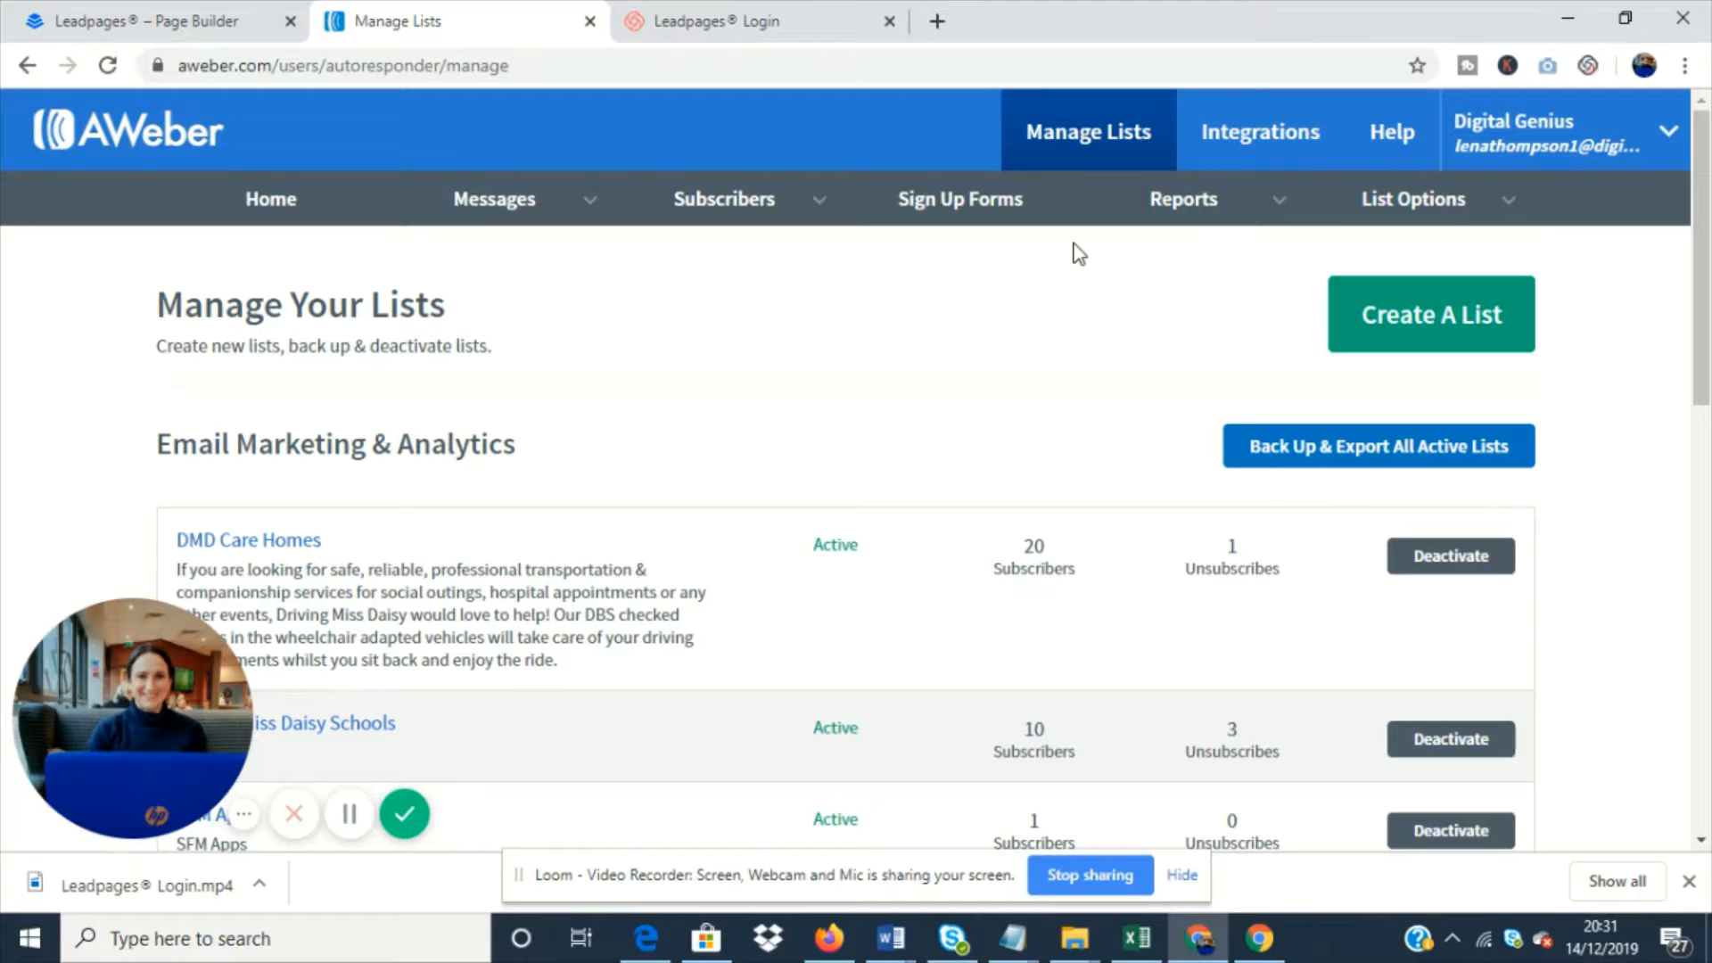
pyautogui.click(1360, 299)
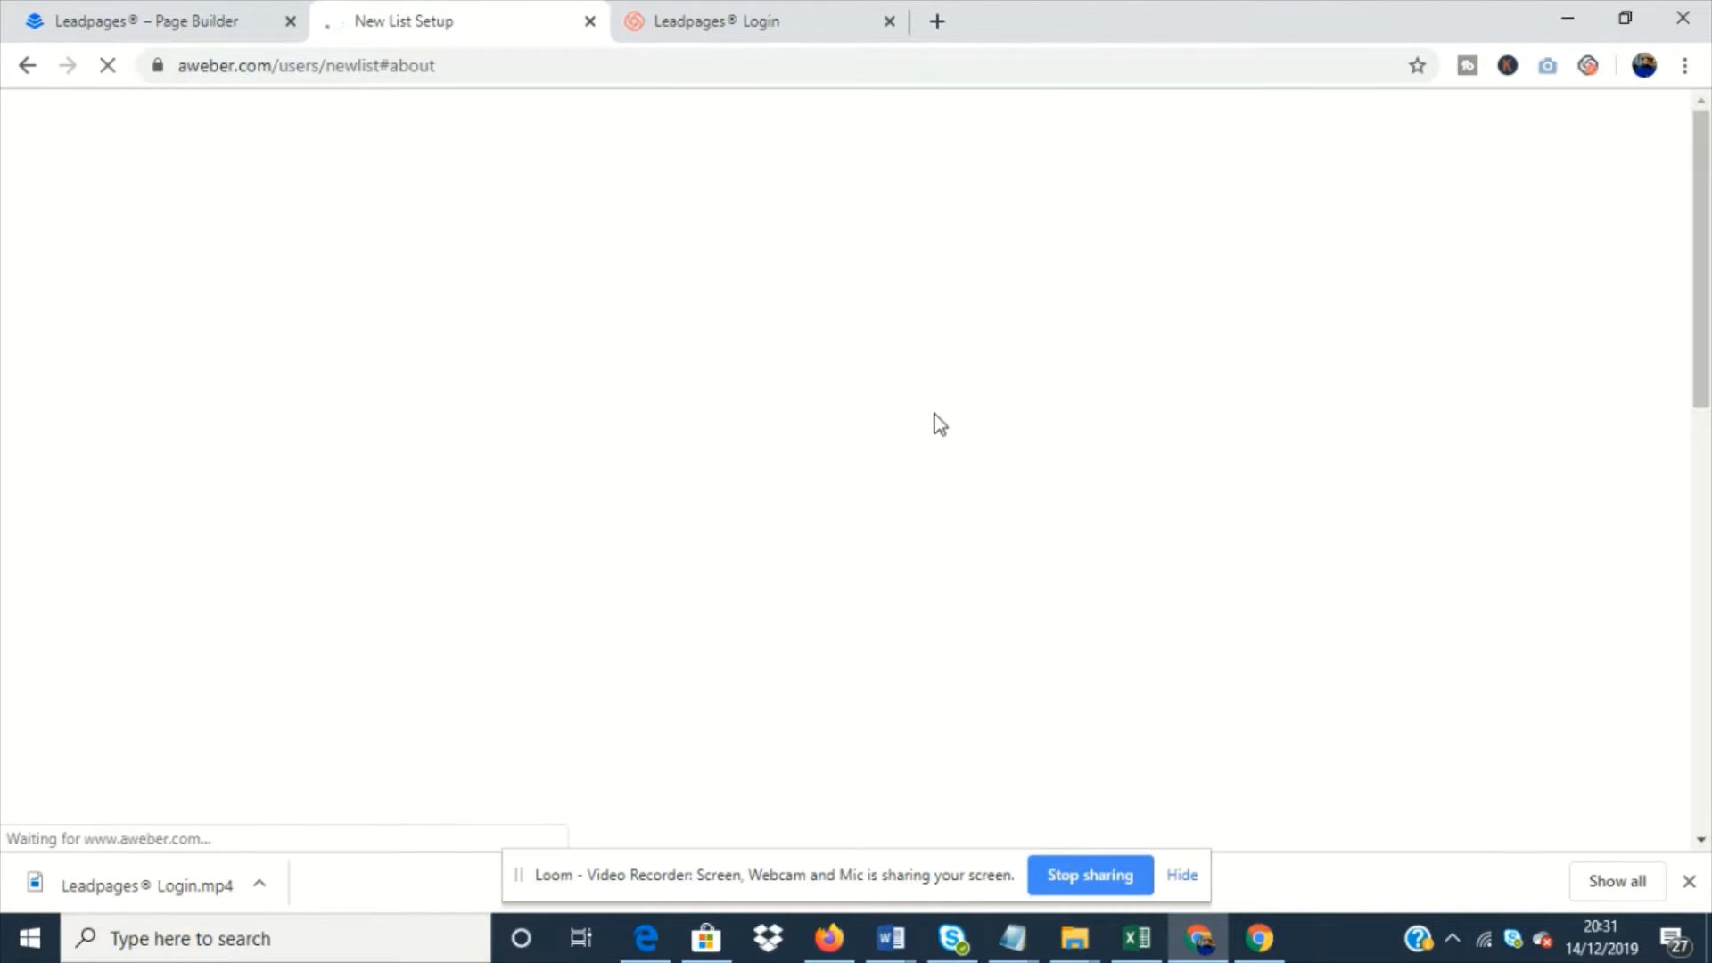
pyautogui.scroll(-3, 695, 504)
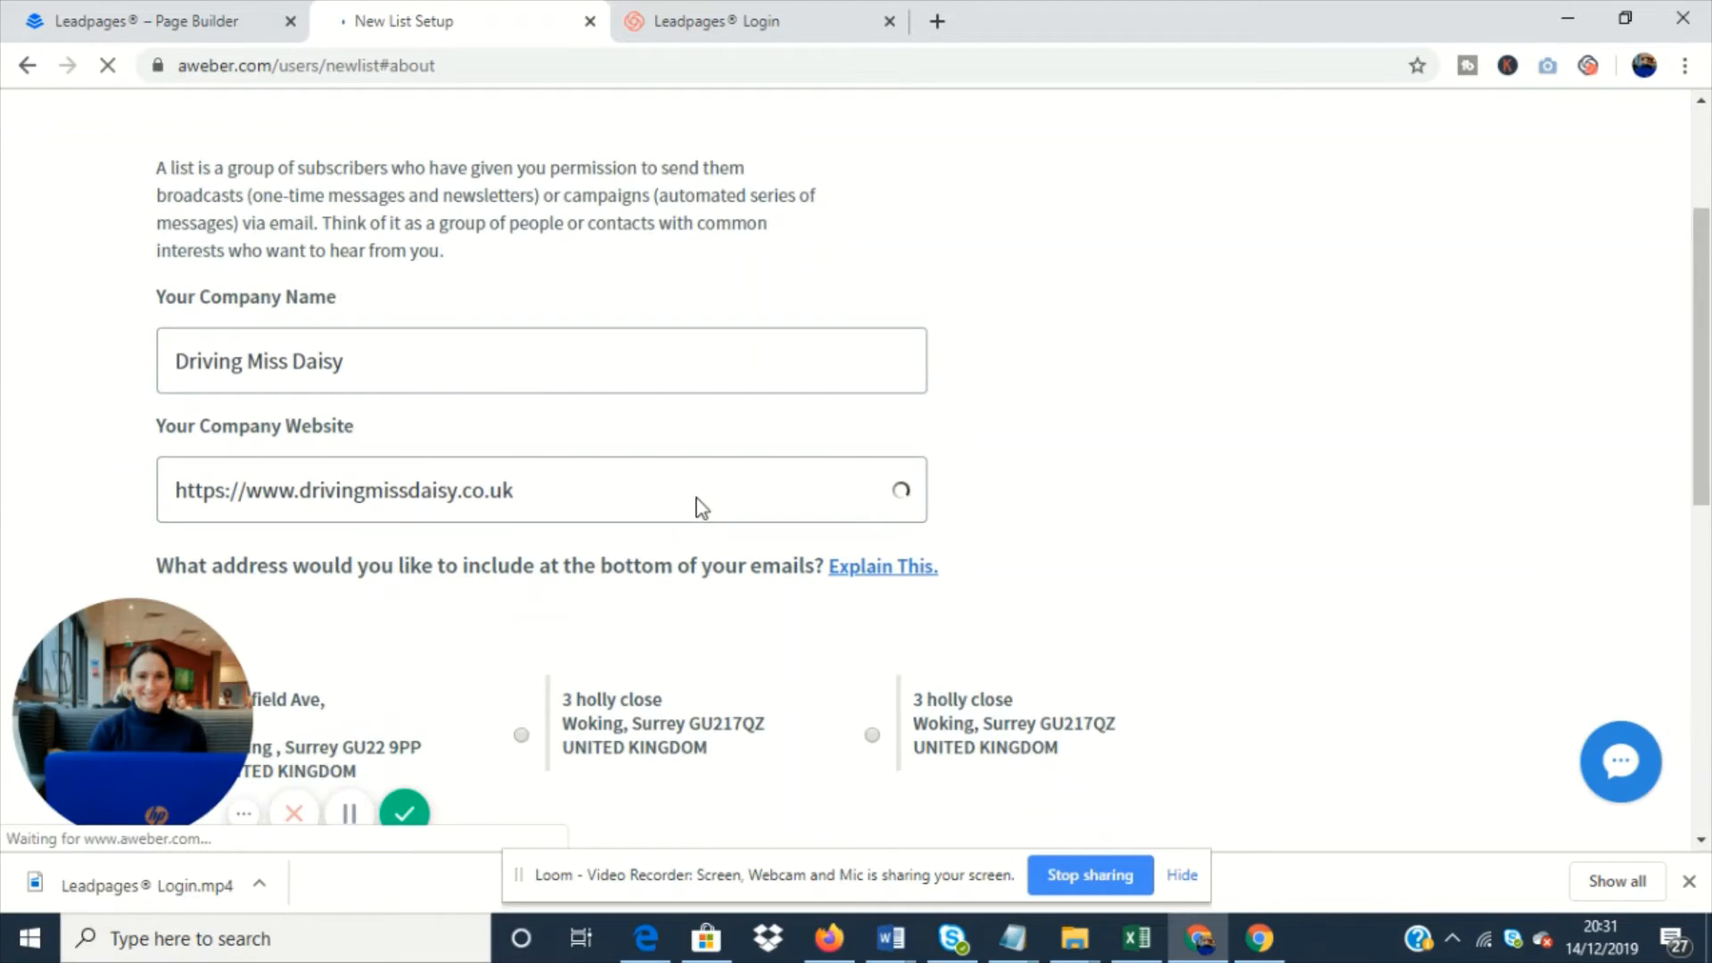
pyautogui.click(449, 362)
pyautogui.tripleClick(447, 362)
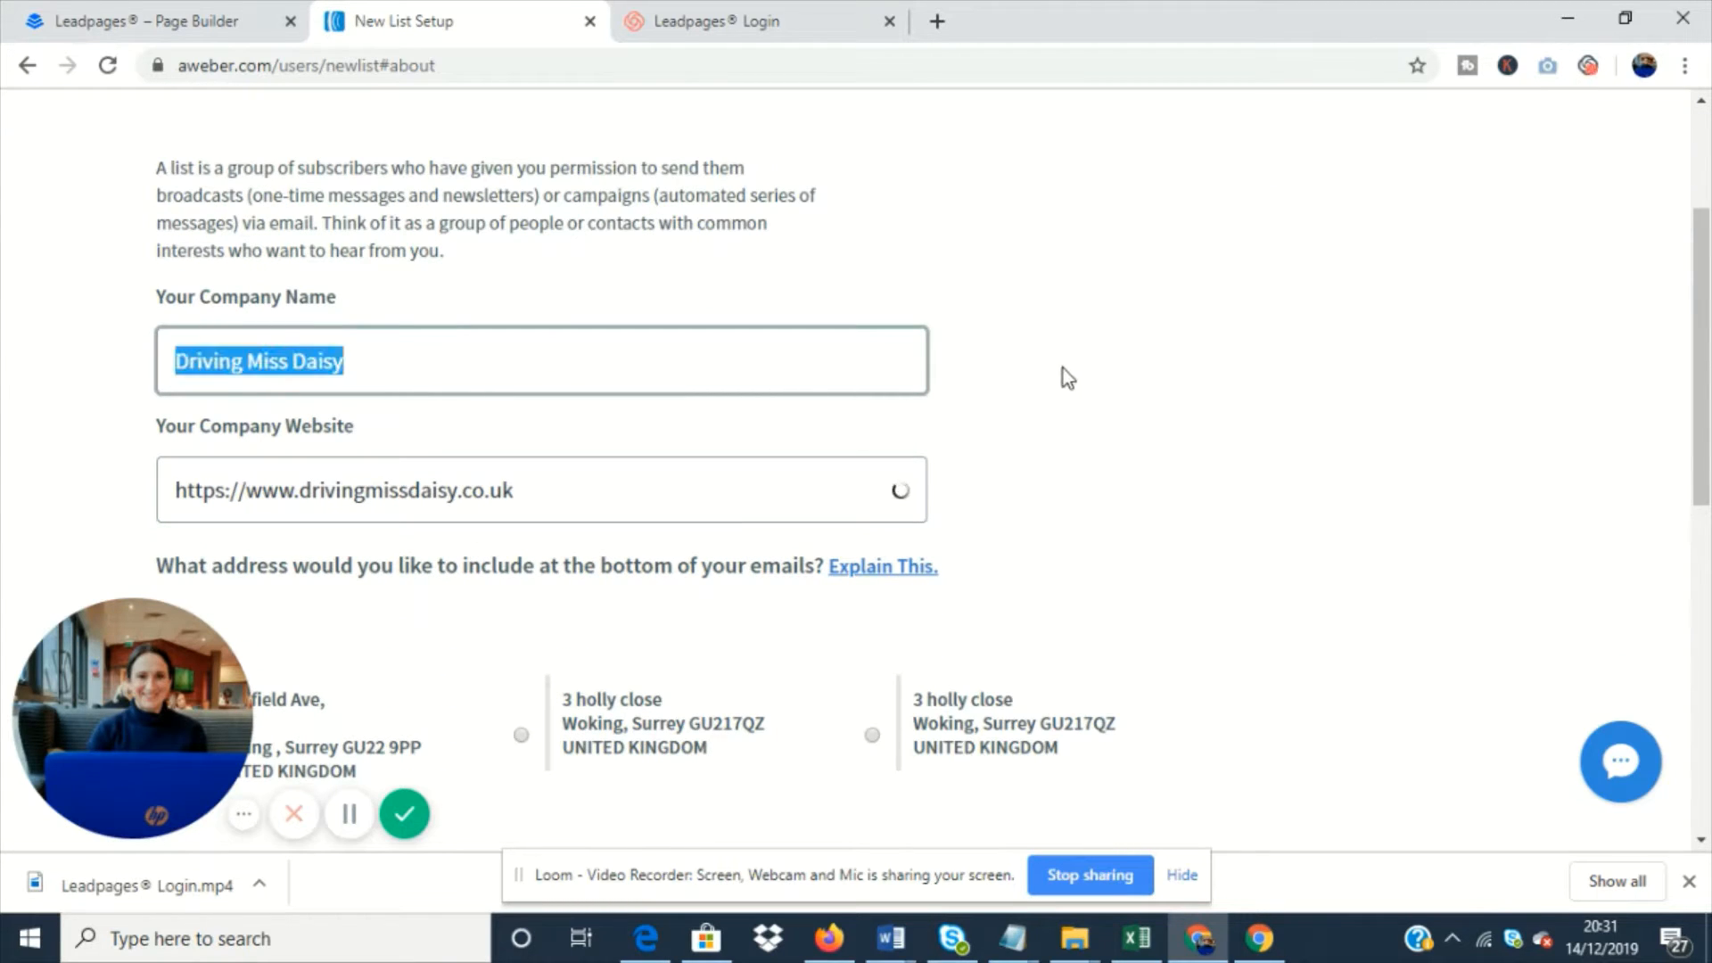
pyautogui.scroll(-3, 724, 450)
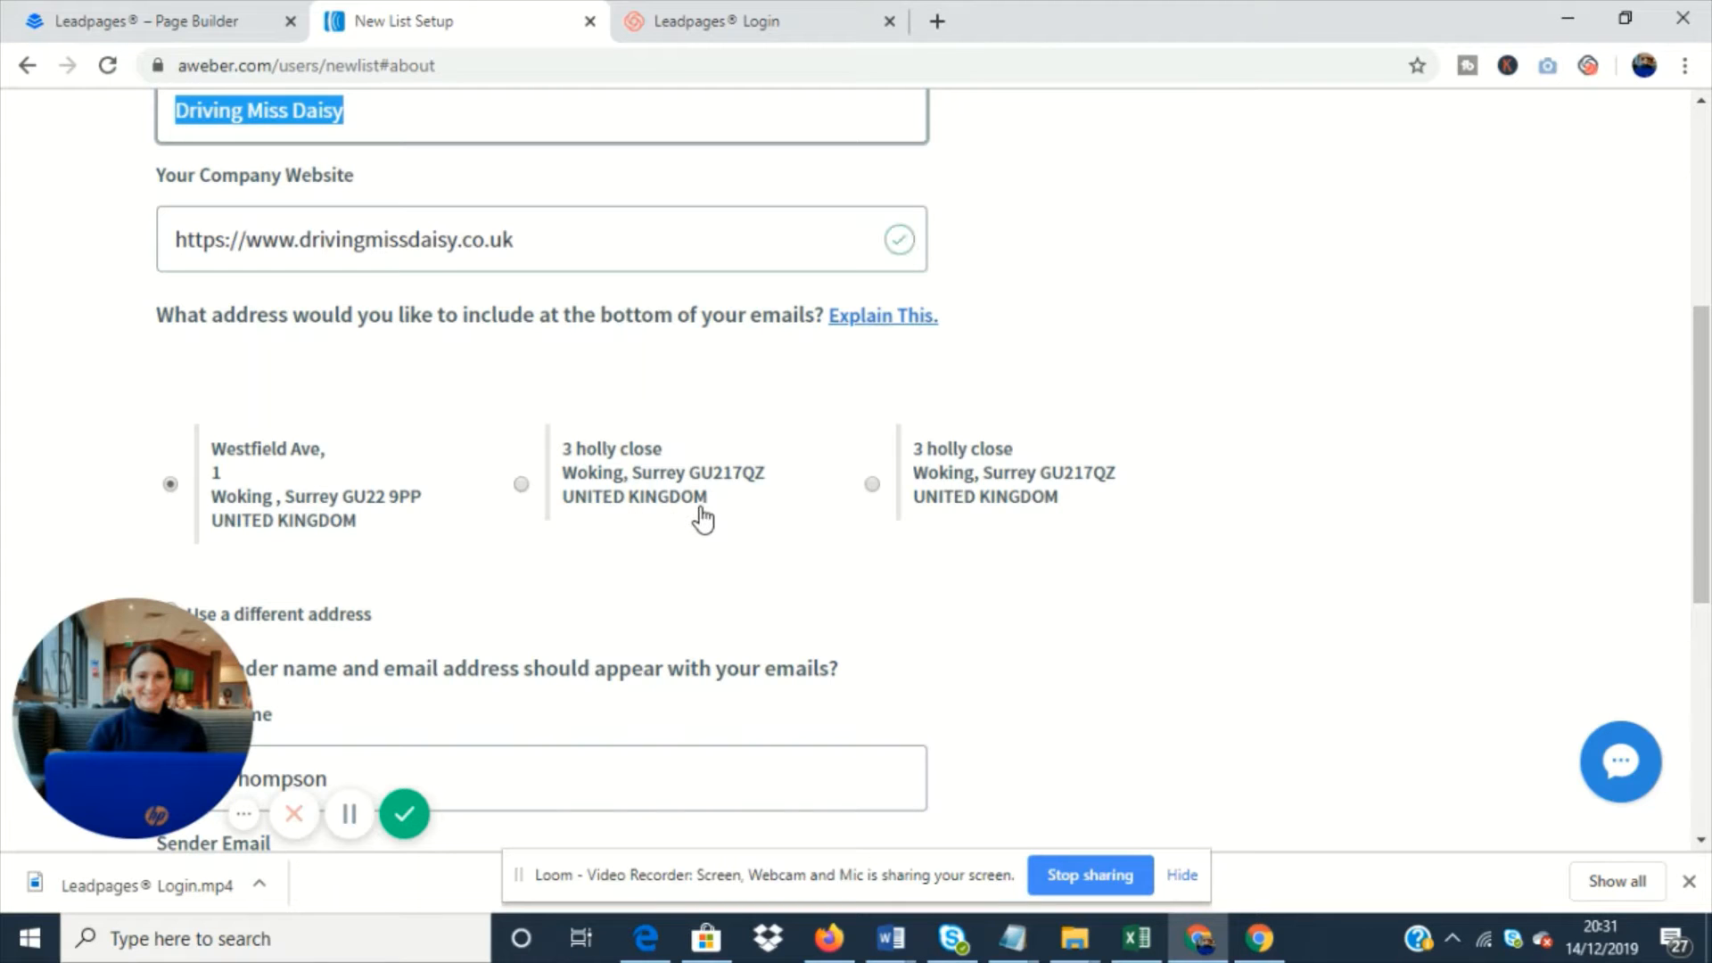
pyautogui.scroll(-6, 701, 517)
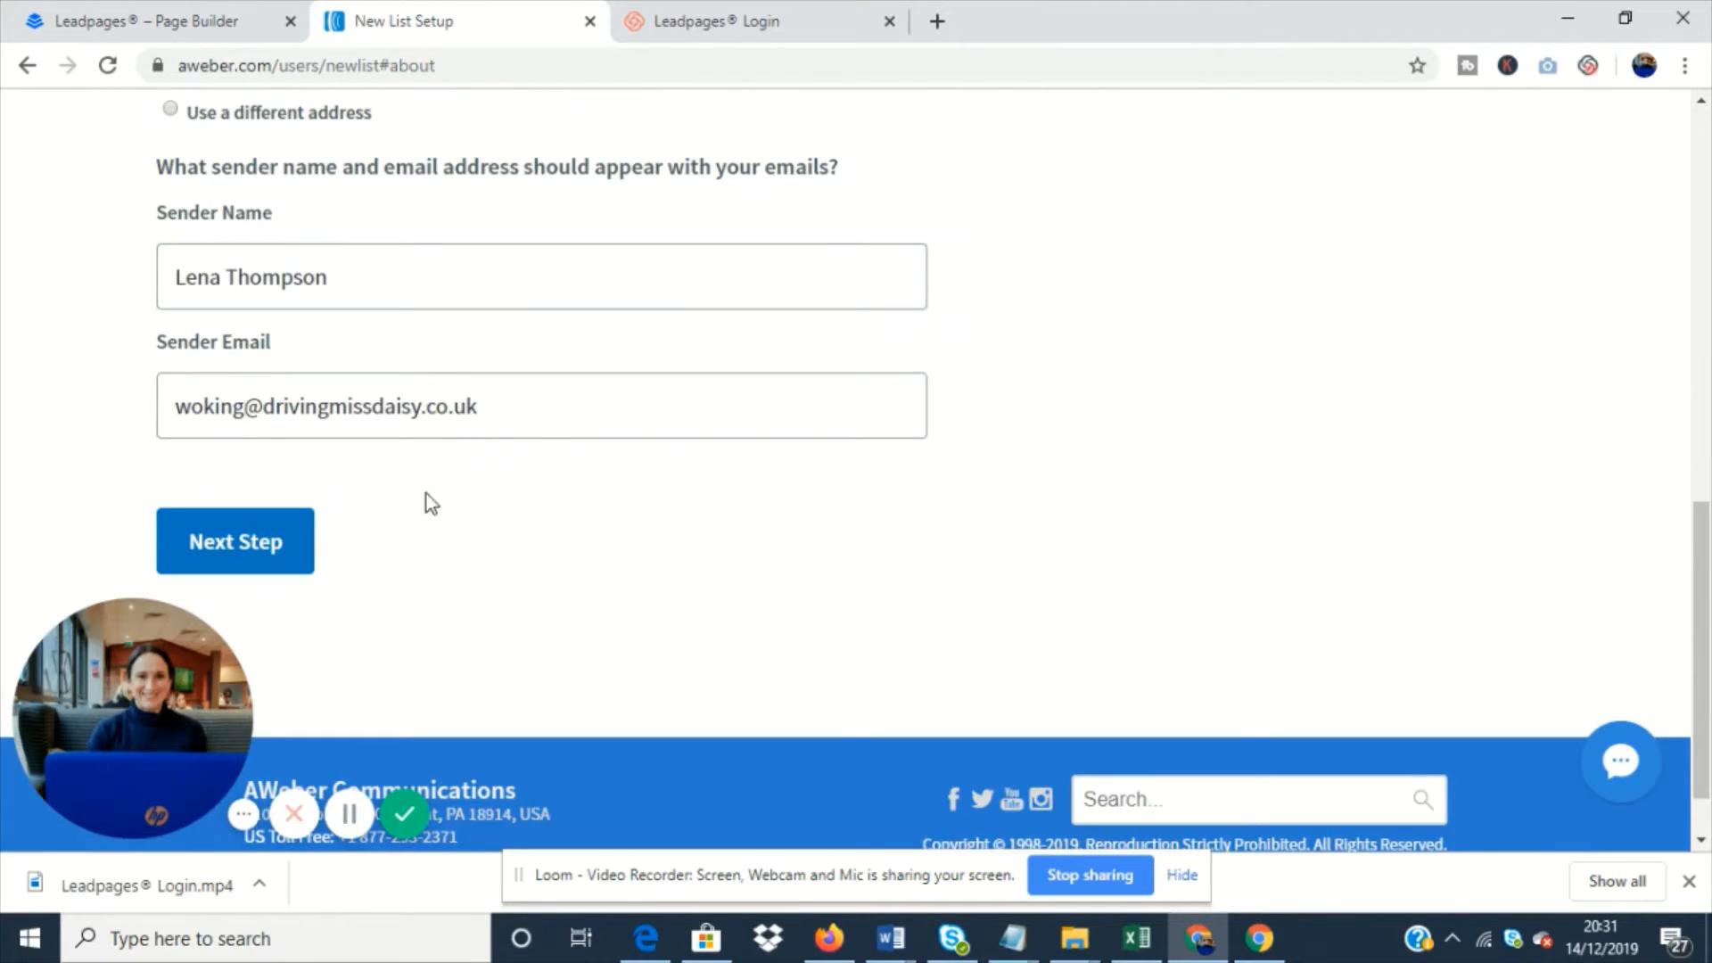
pyautogui.click(230, 540)
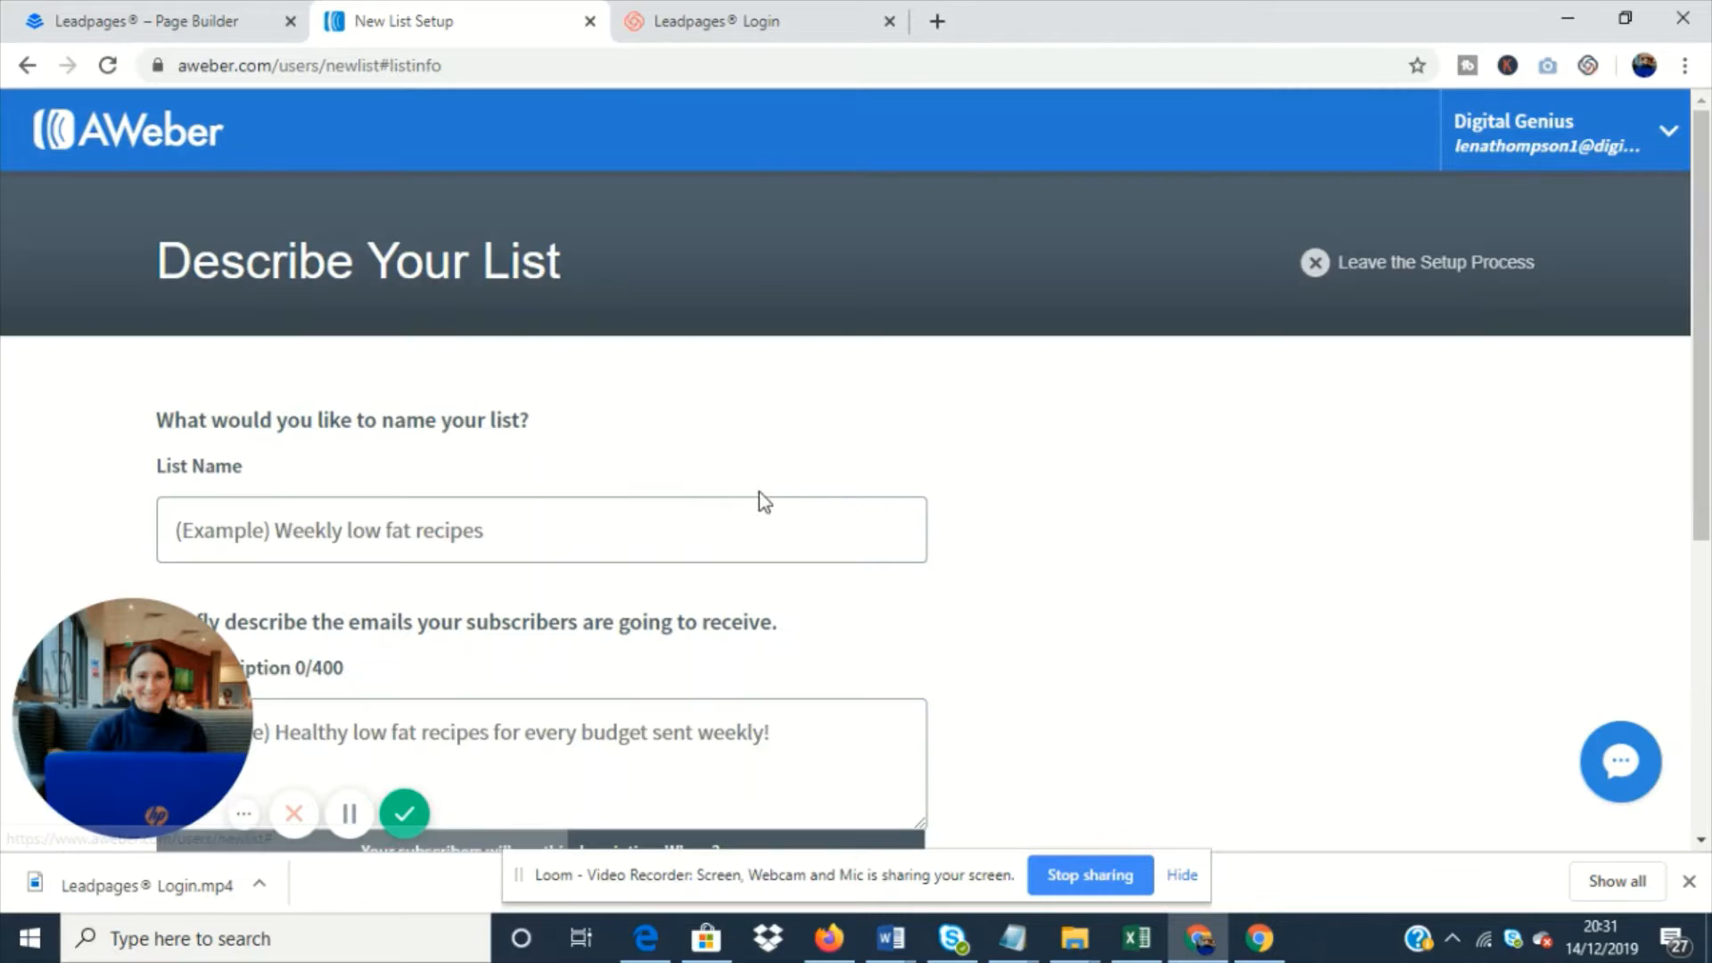
# - Name the new list "New Subscribers"
pyautogui.scroll(-1, 732, 486)
pyautogui.click(387, 389)
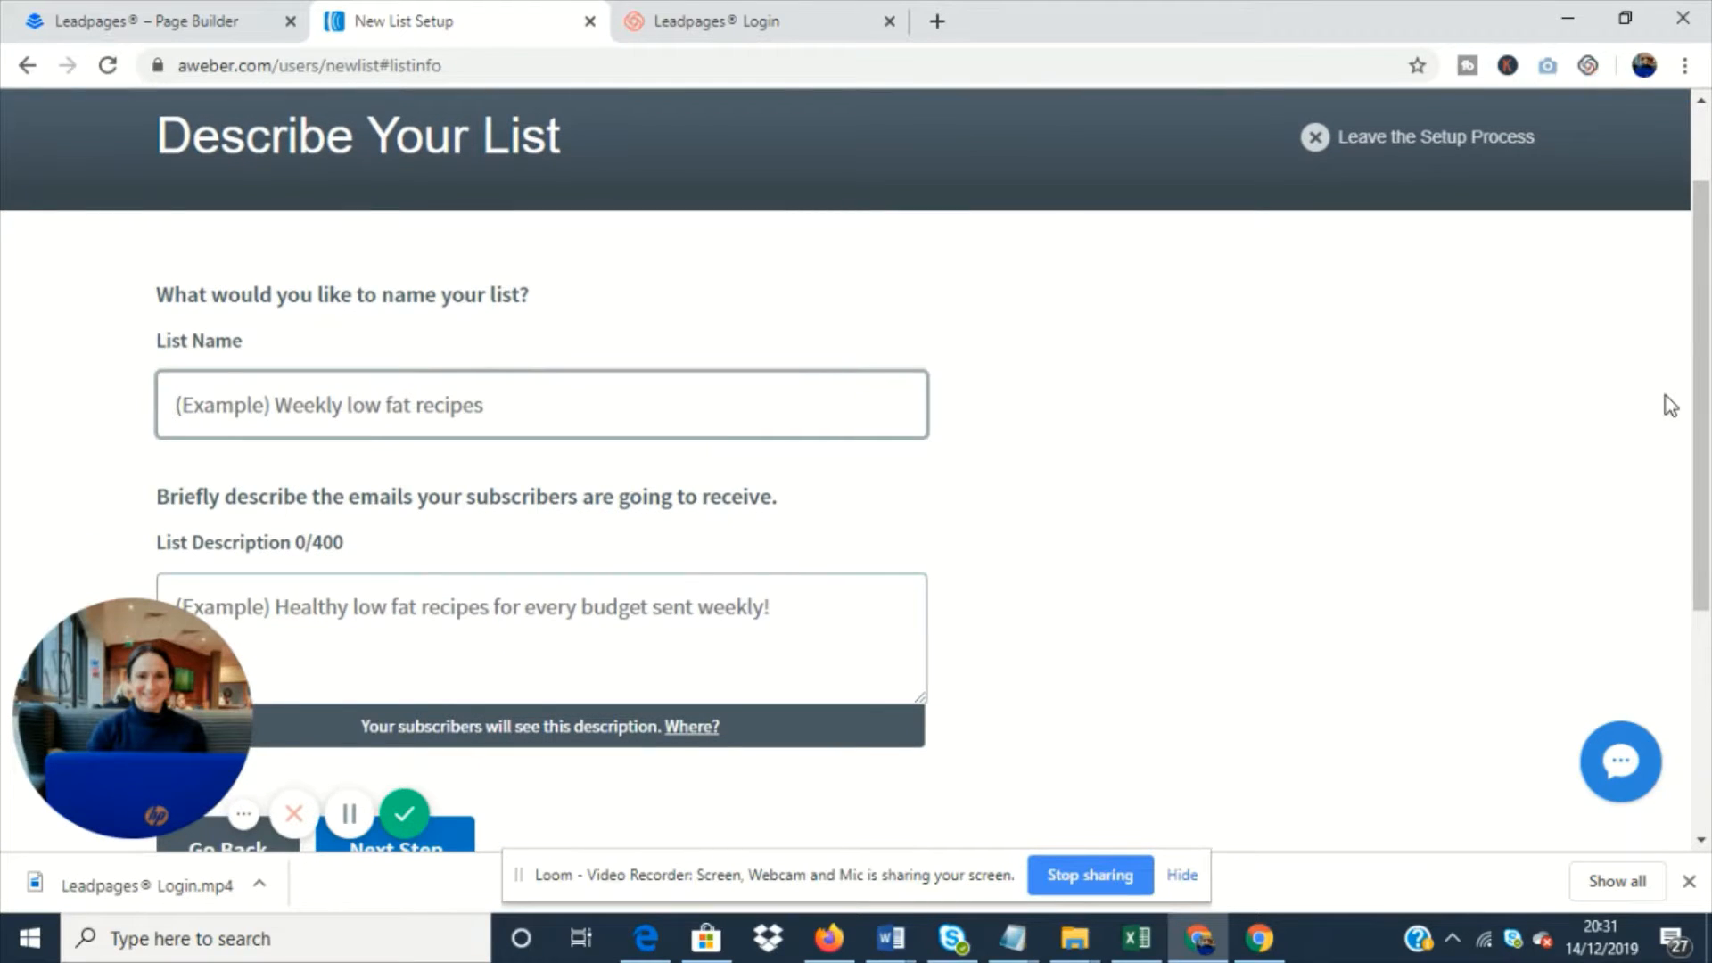
pyautogui.write('New ')
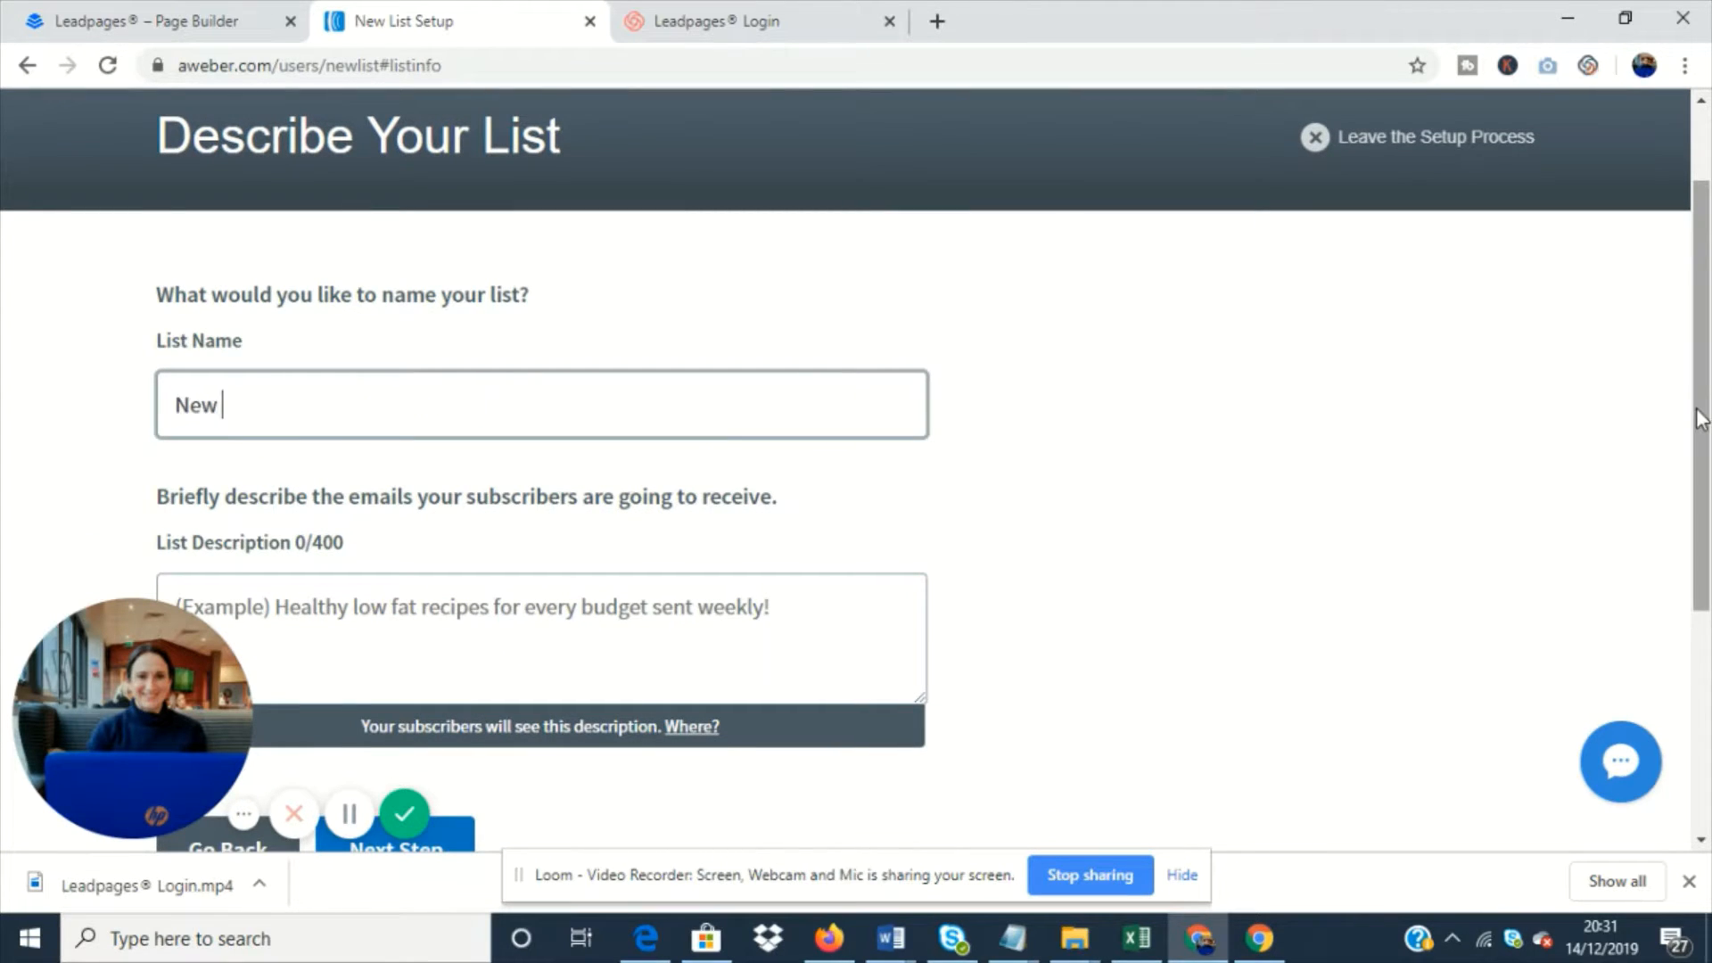
pyautogui.write('Subscri')
pyautogui.press('BackSpace')
pyautogui.write('ribers')
# - Describe the list as "List of new opt ins" and proceed to the confirmation message
pyautogui.scroll(-2, 1681, 415)
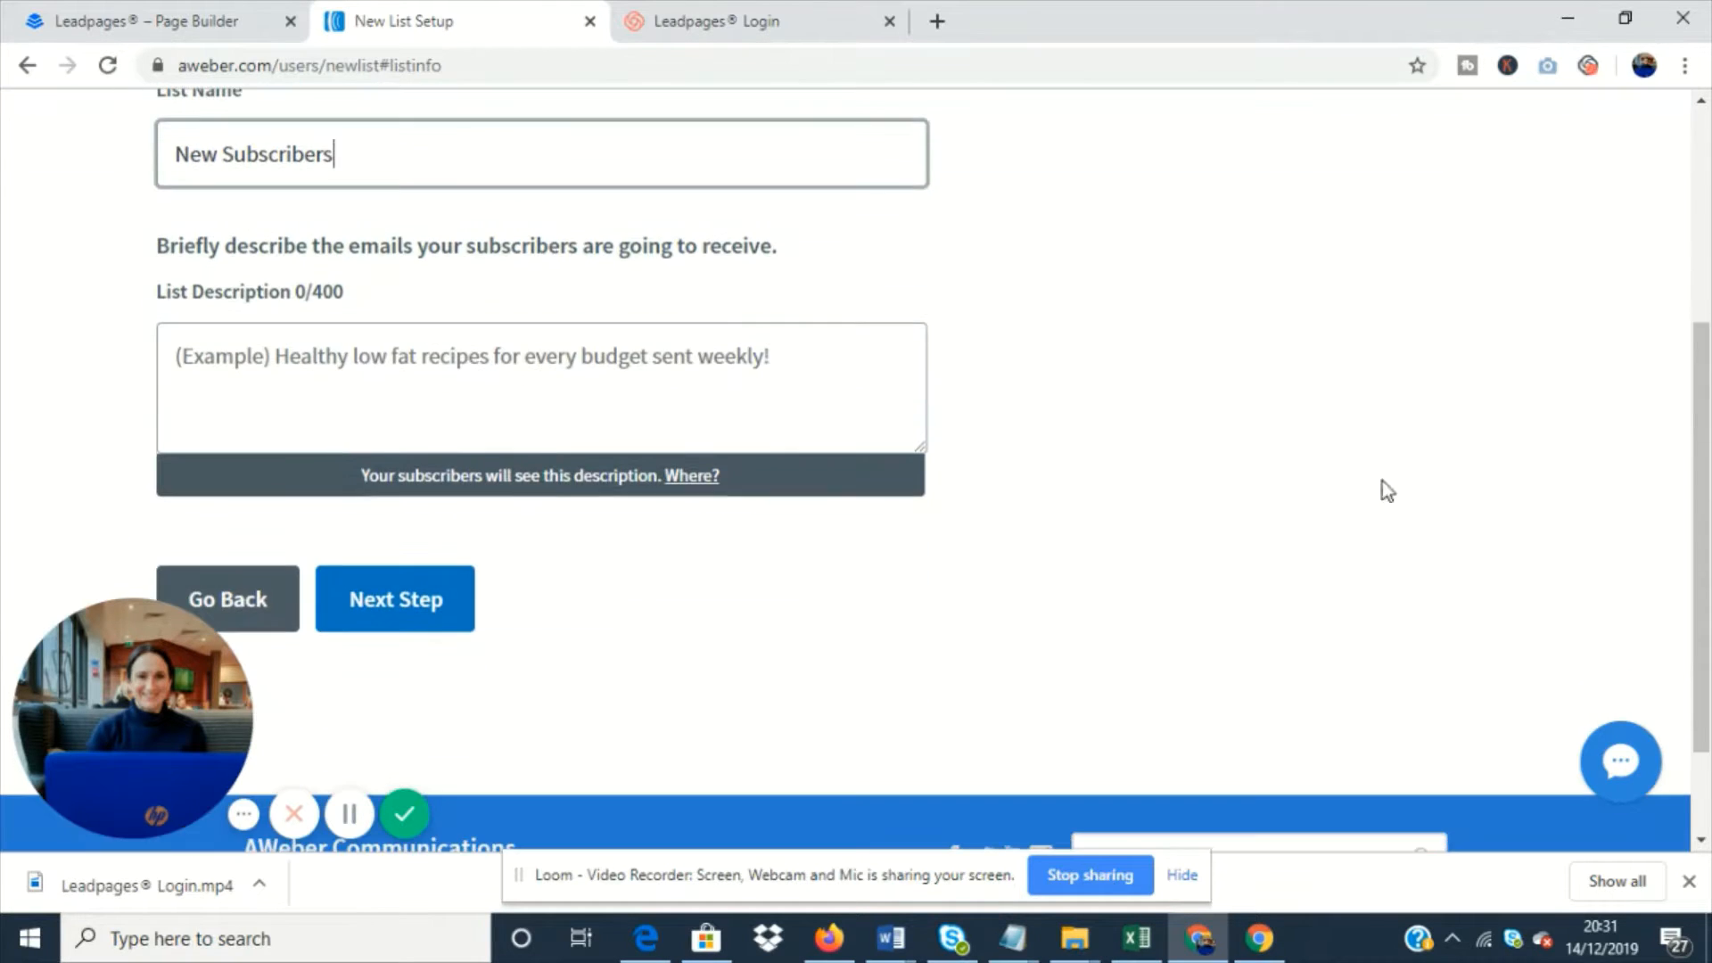
pyautogui.click(543, 393)
pyautogui.write('List')
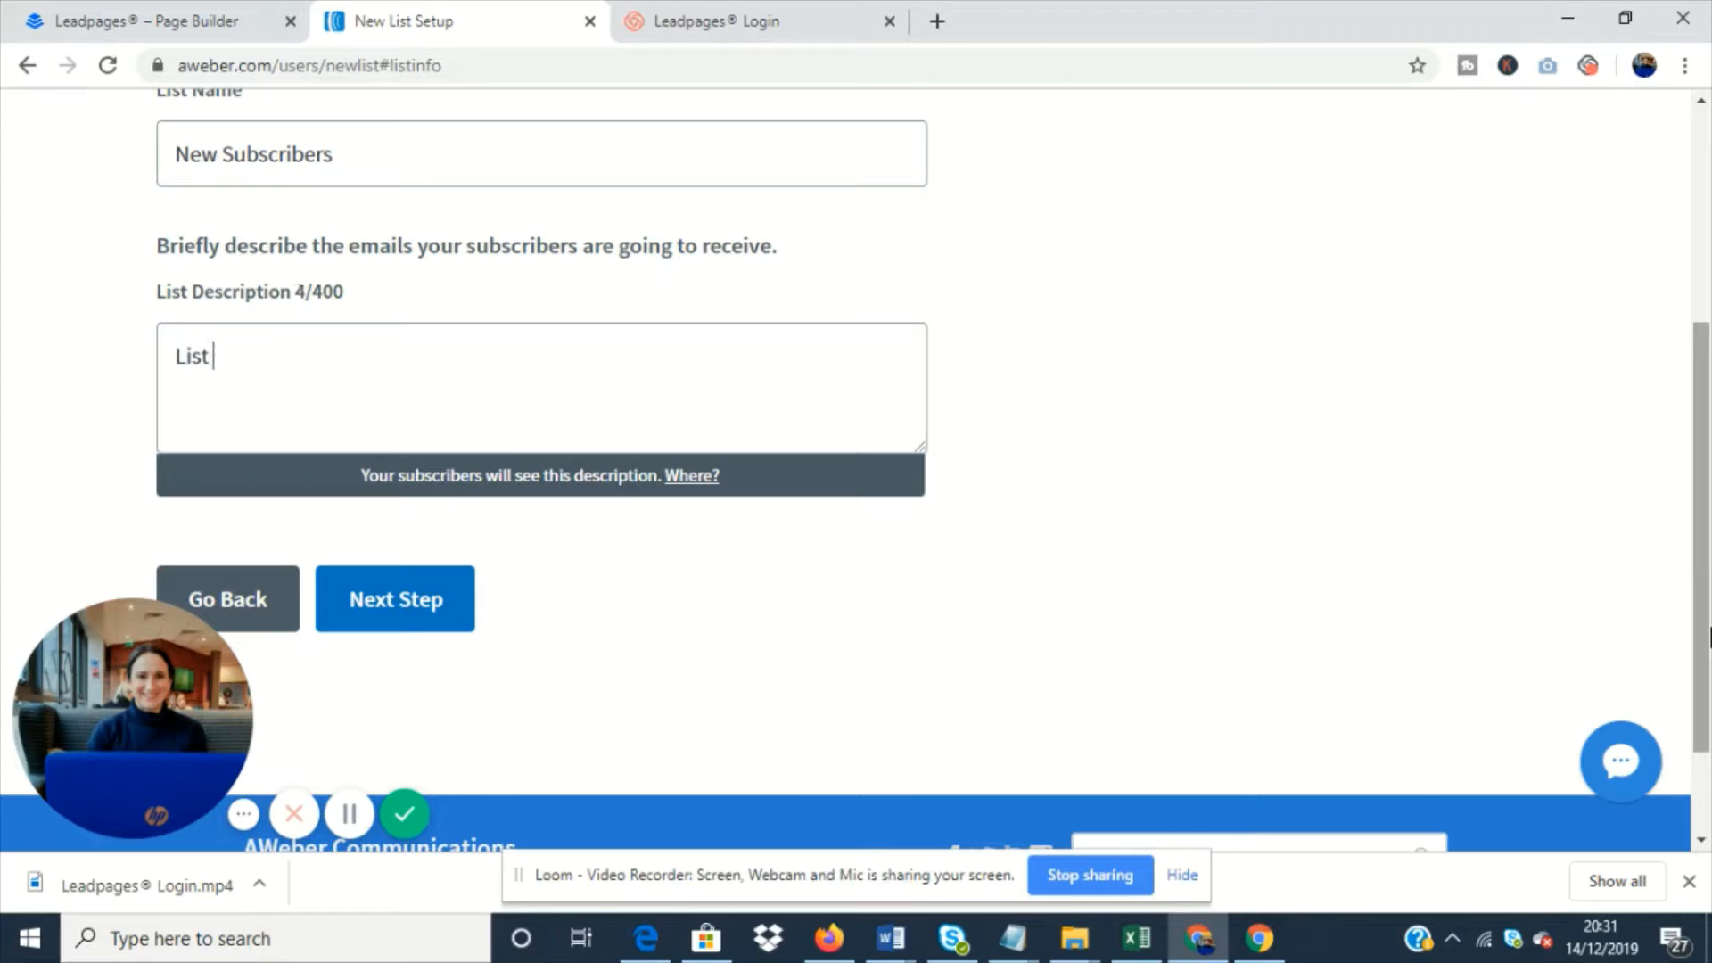
pyautogui.write(' of new ')
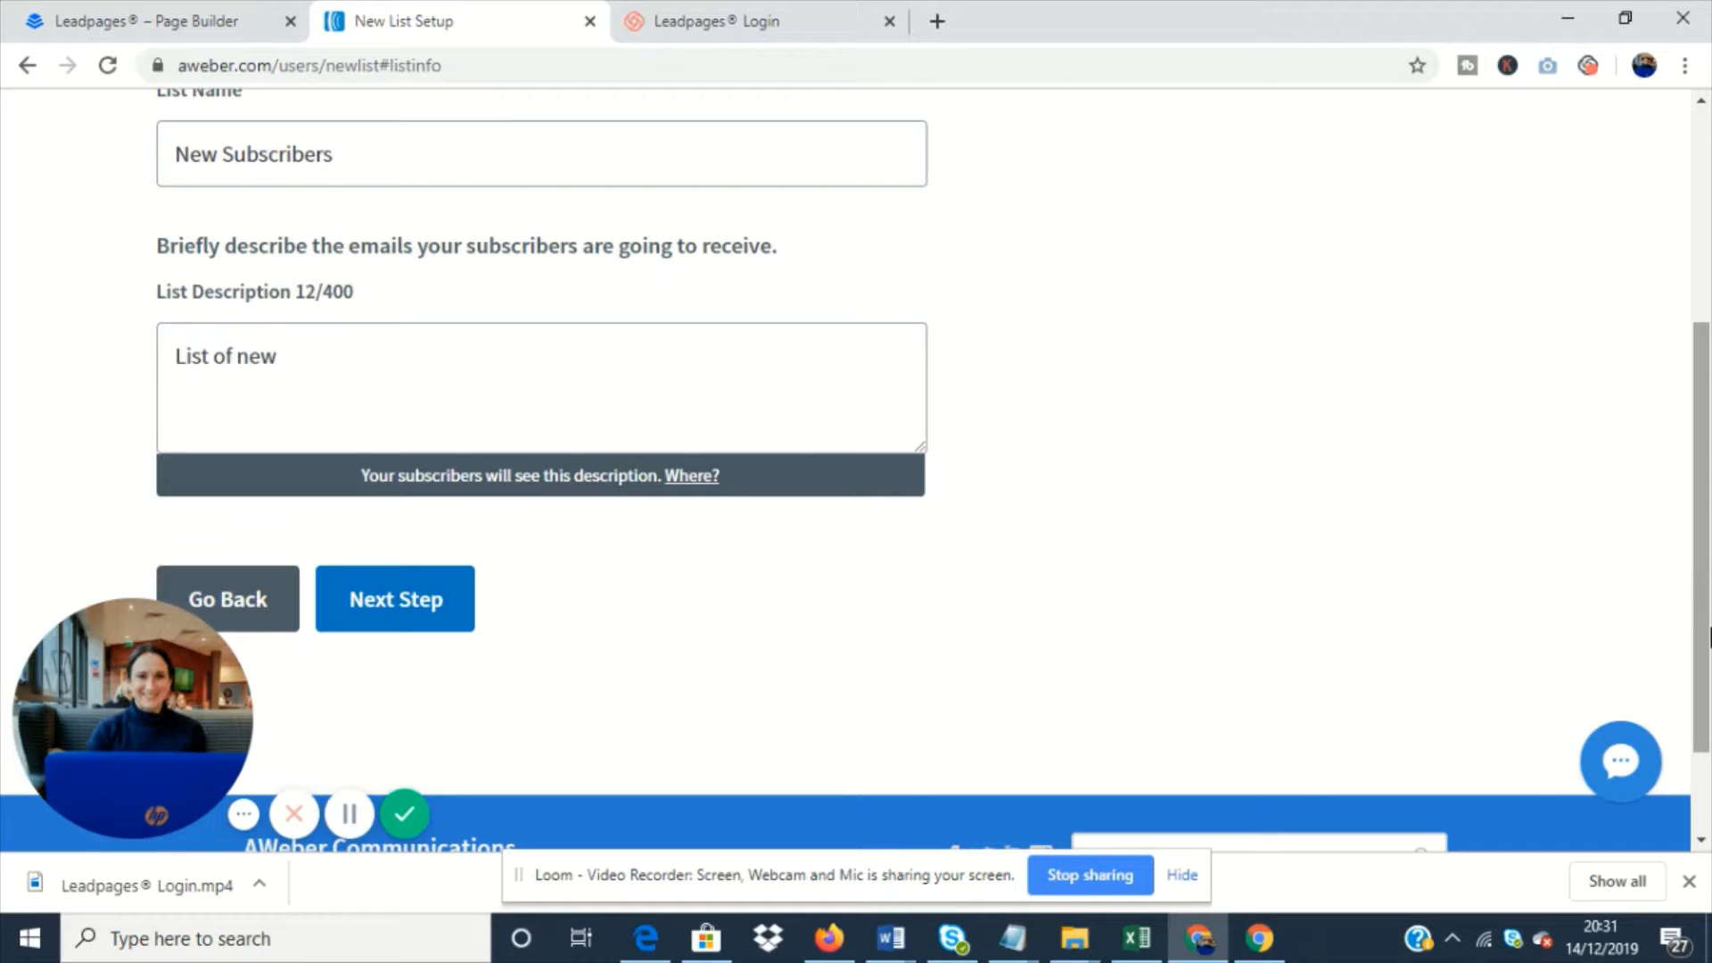
pyautogui.write('p')
pyautogui.press('BackSpace')
pyautogui.write('opt ins')
pyautogui.click(405, 624)
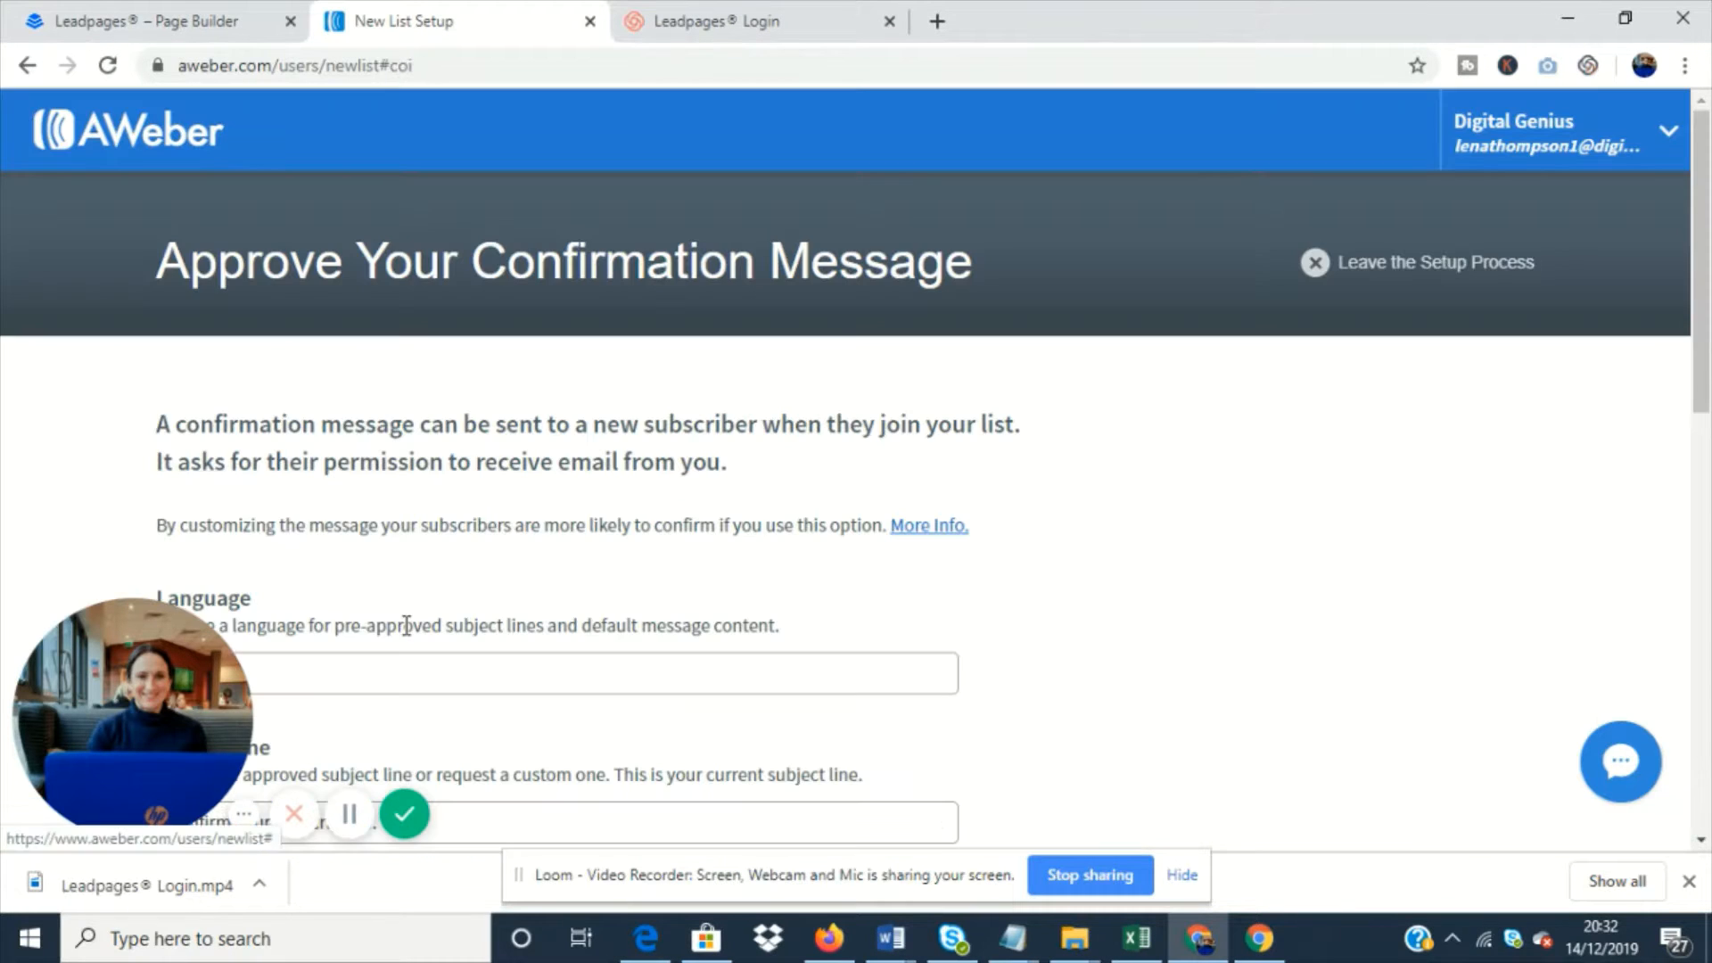
# - Approve the default English confirmation message with the subject "Confirm your subscription." and create the list
pyautogui.scroll(-3, 593, 604)
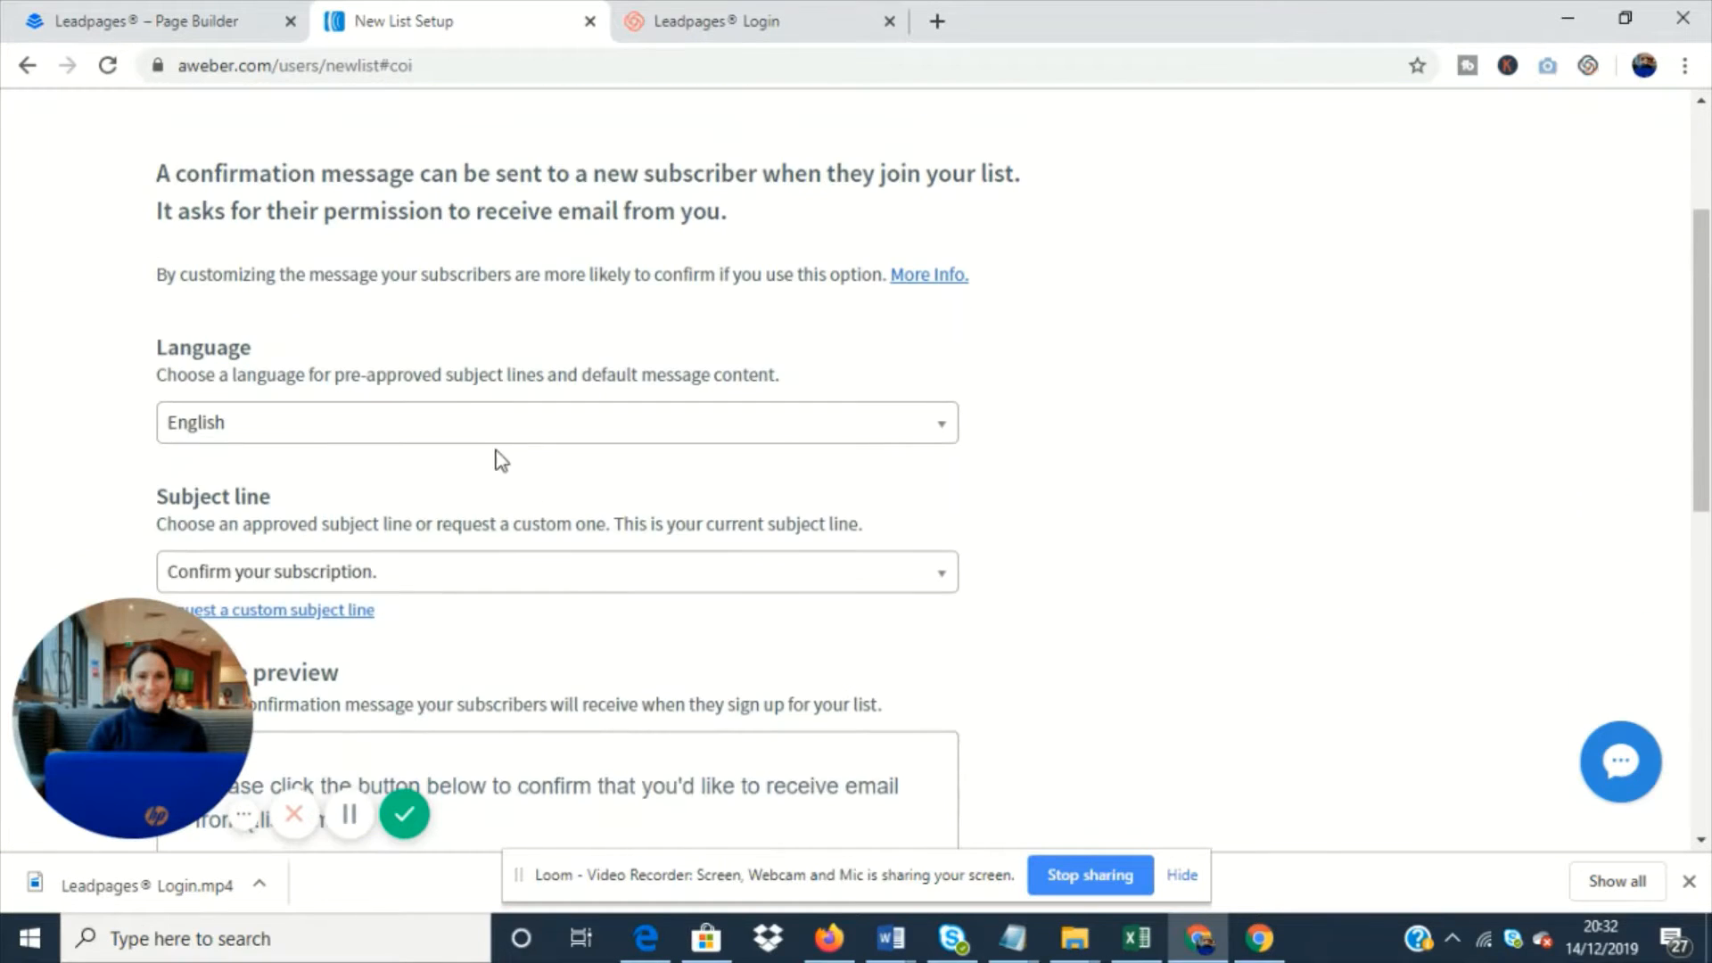
pyautogui.scroll(-3, 499, 460)
pyautogui.scroll(-3, 410, 436)
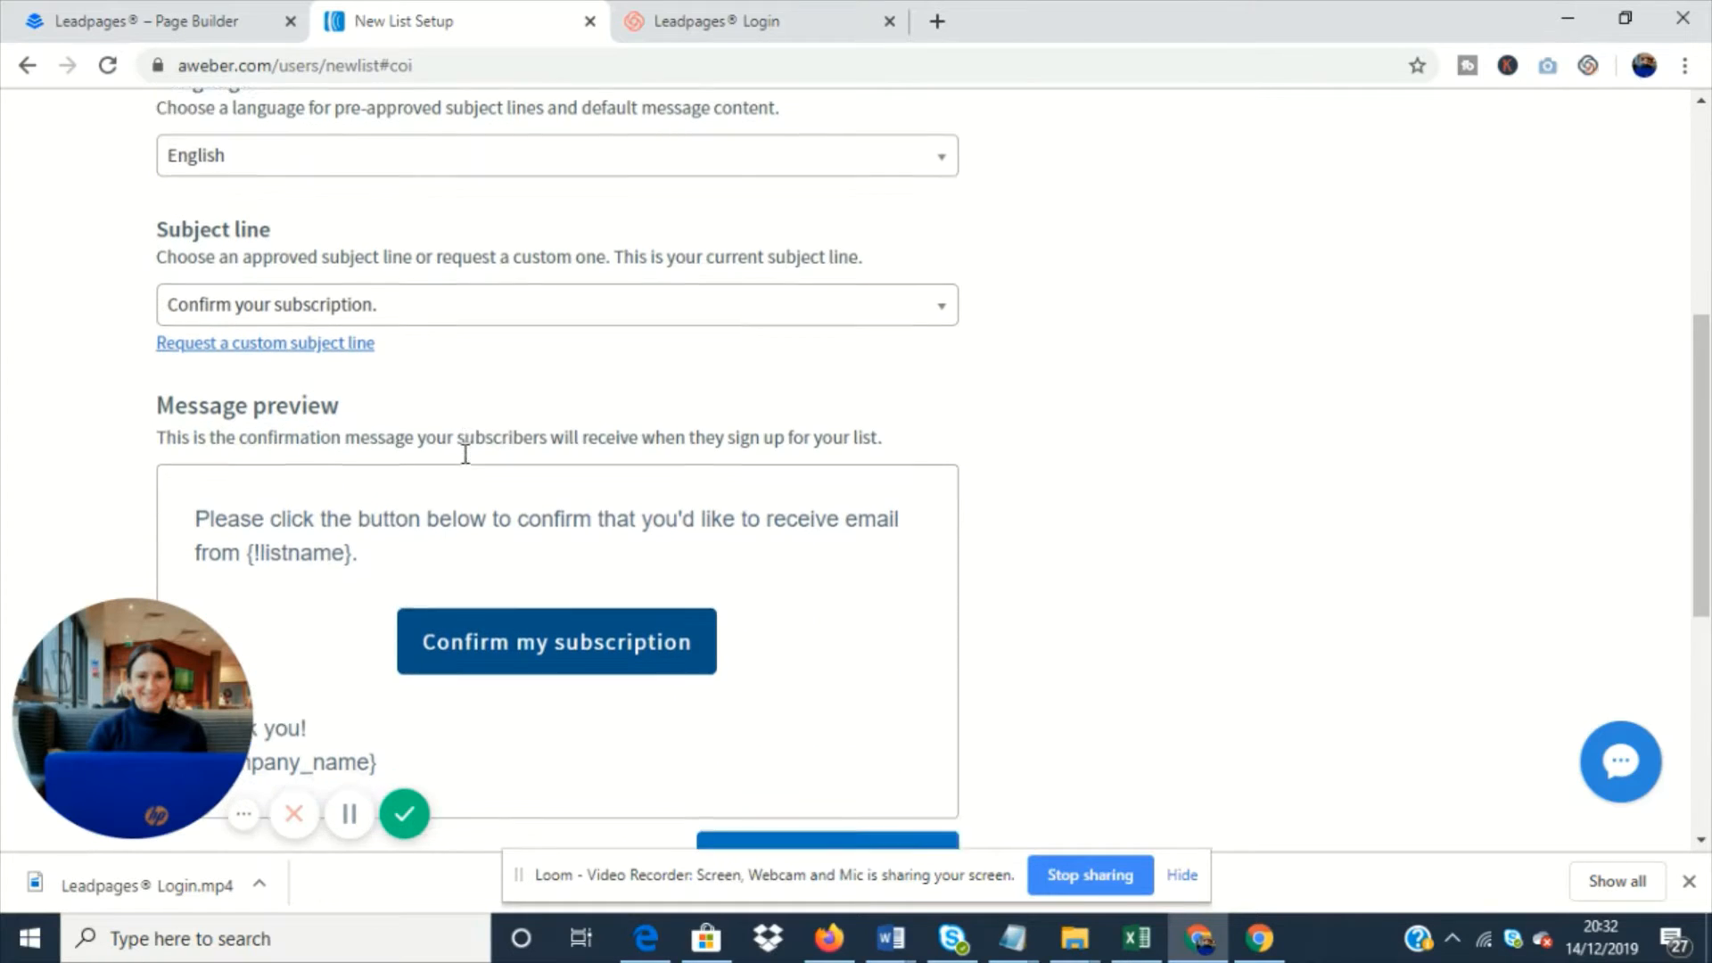
pyautogui.scroll(-3, 733, 619)
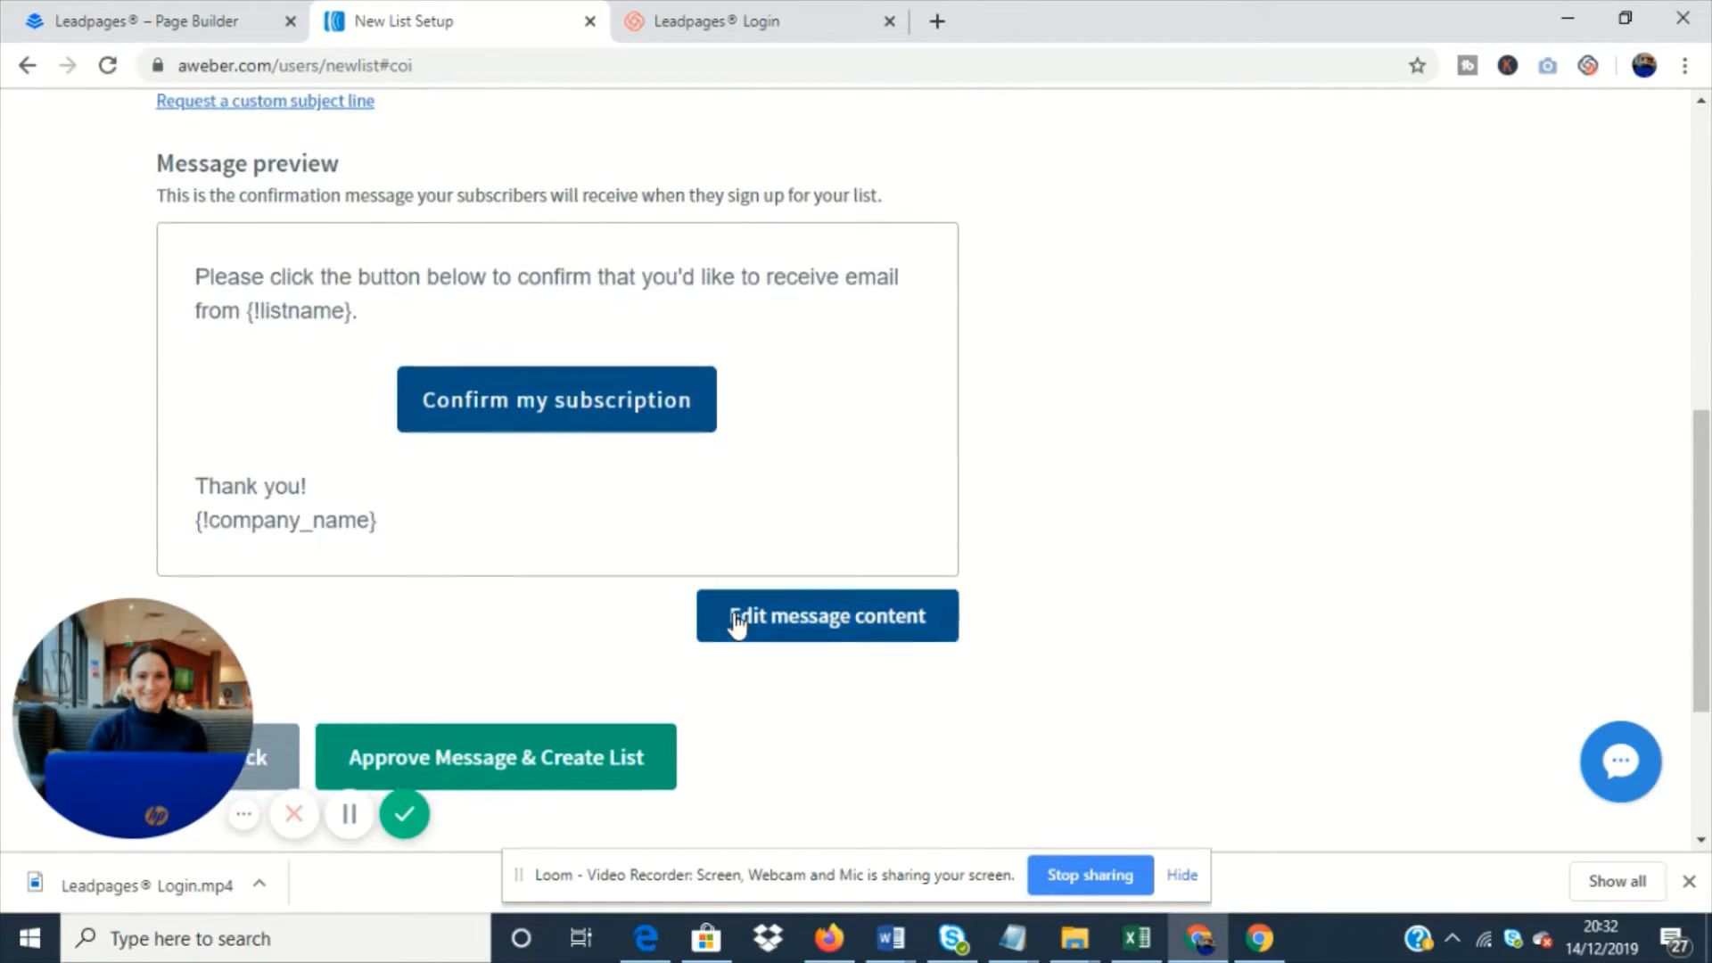
pyautogui.click(522, 520)
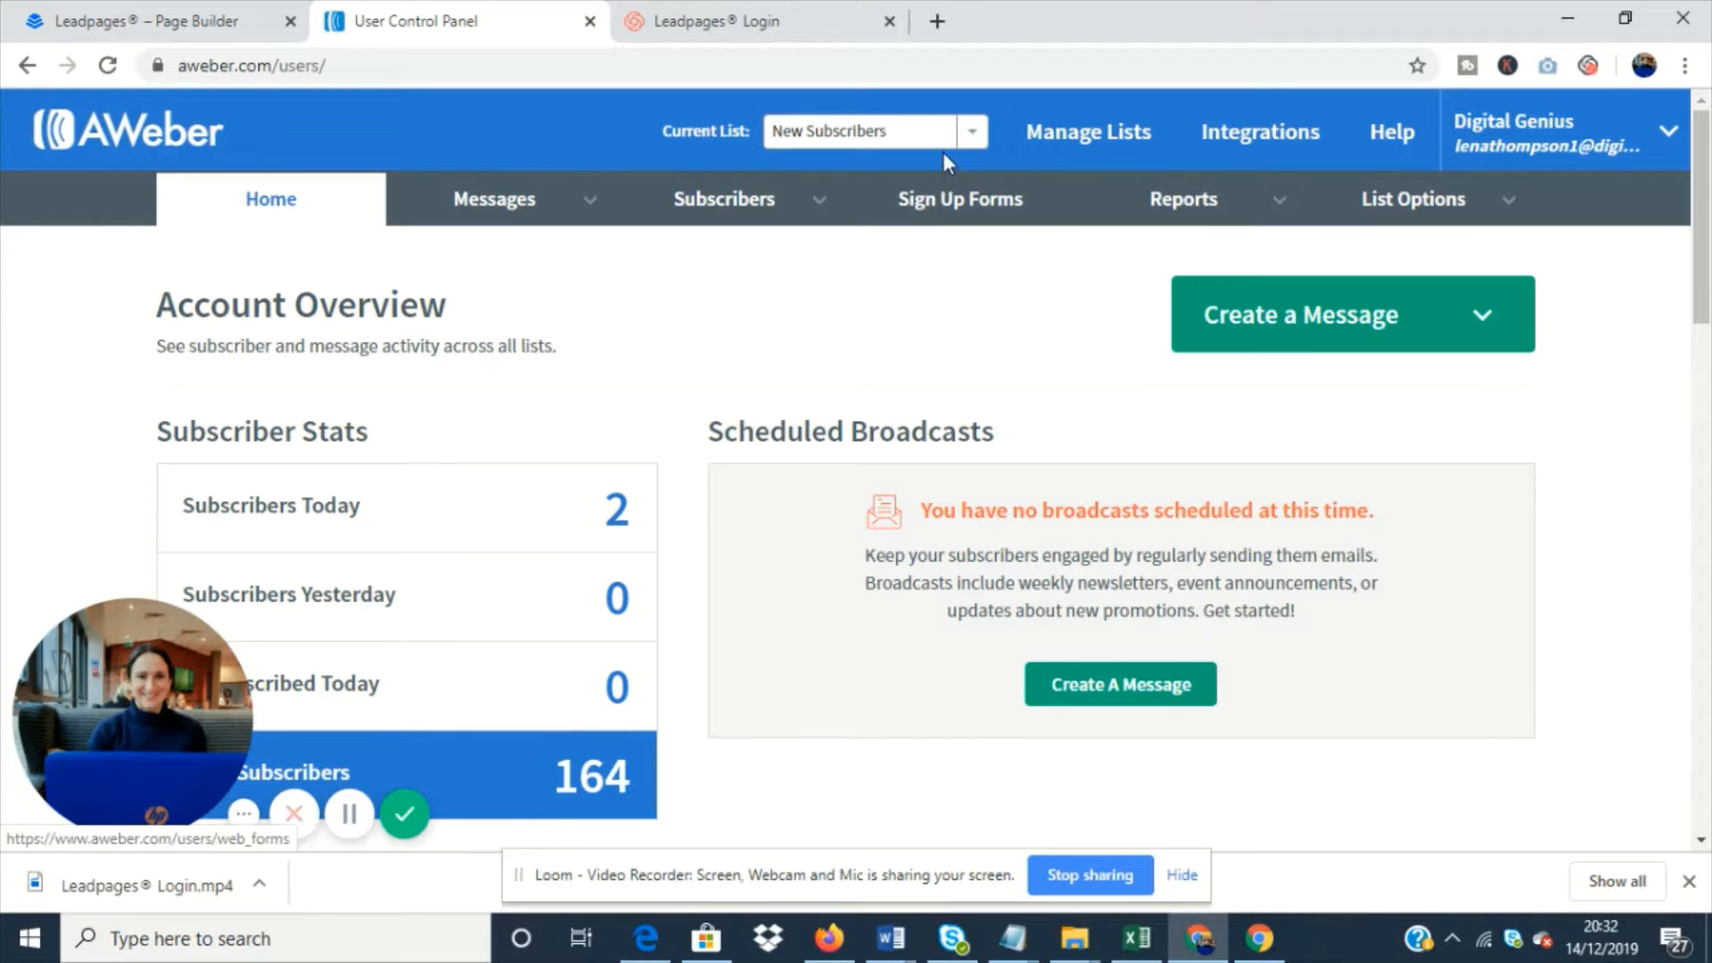
# - Choose New Subscribers as the current list and open its list options
pyautogui.click(972, 136)
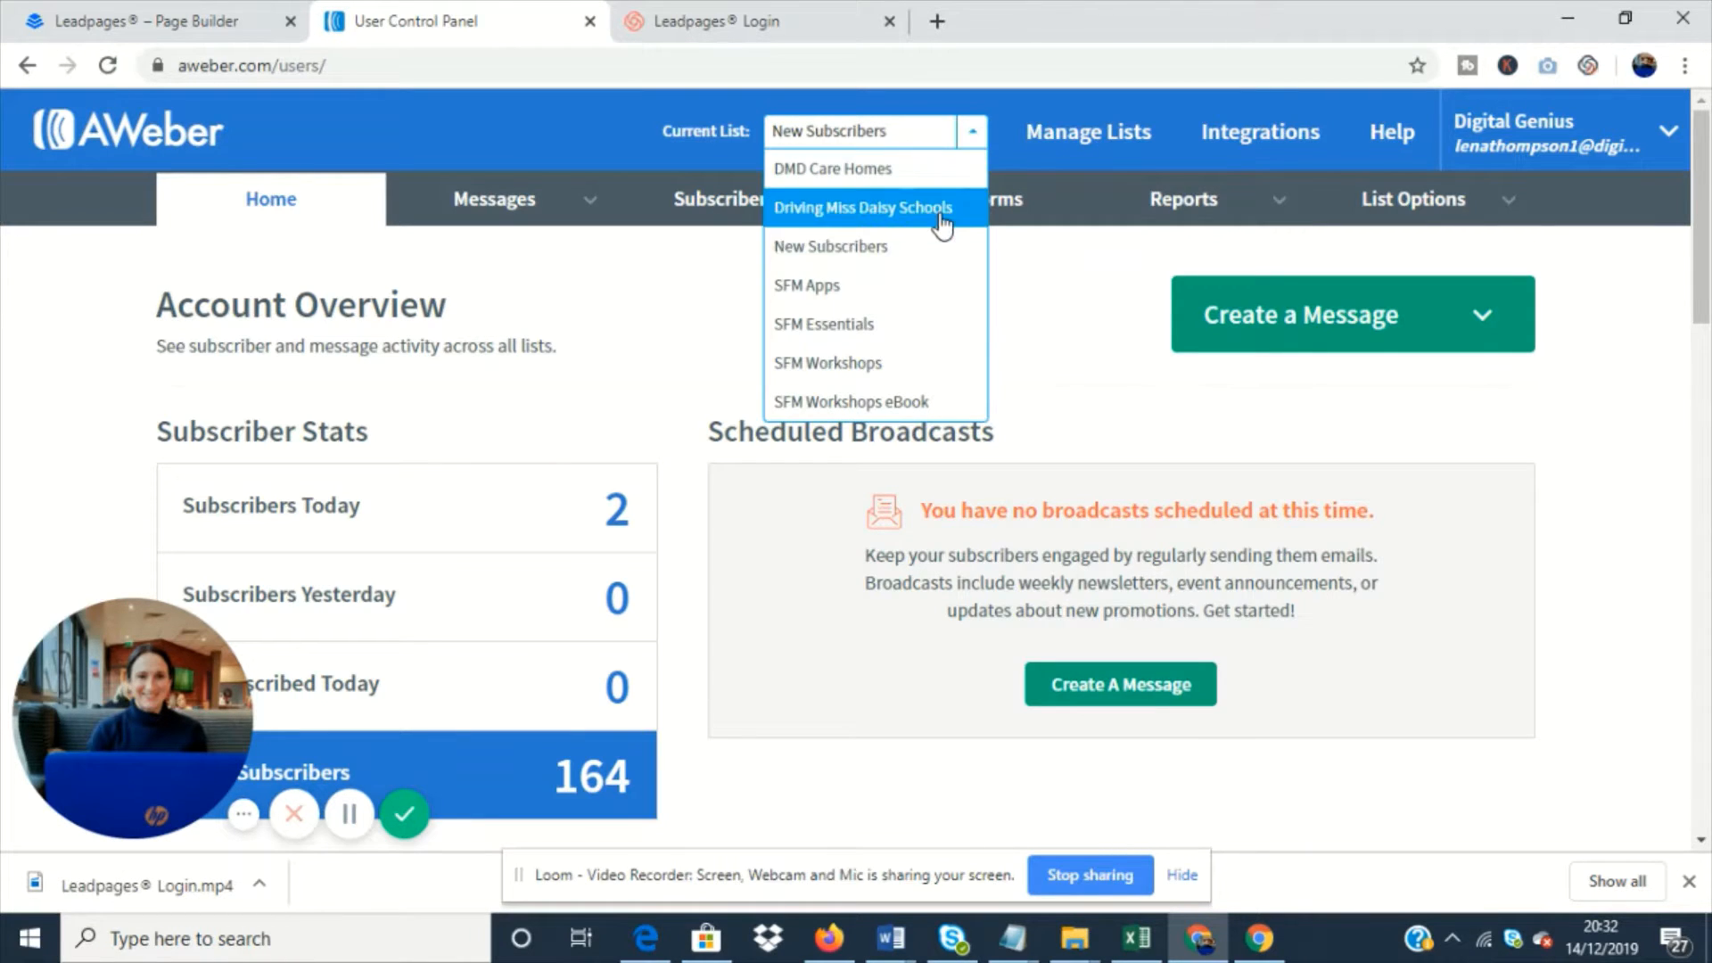
pyautogui.click(899, 247)
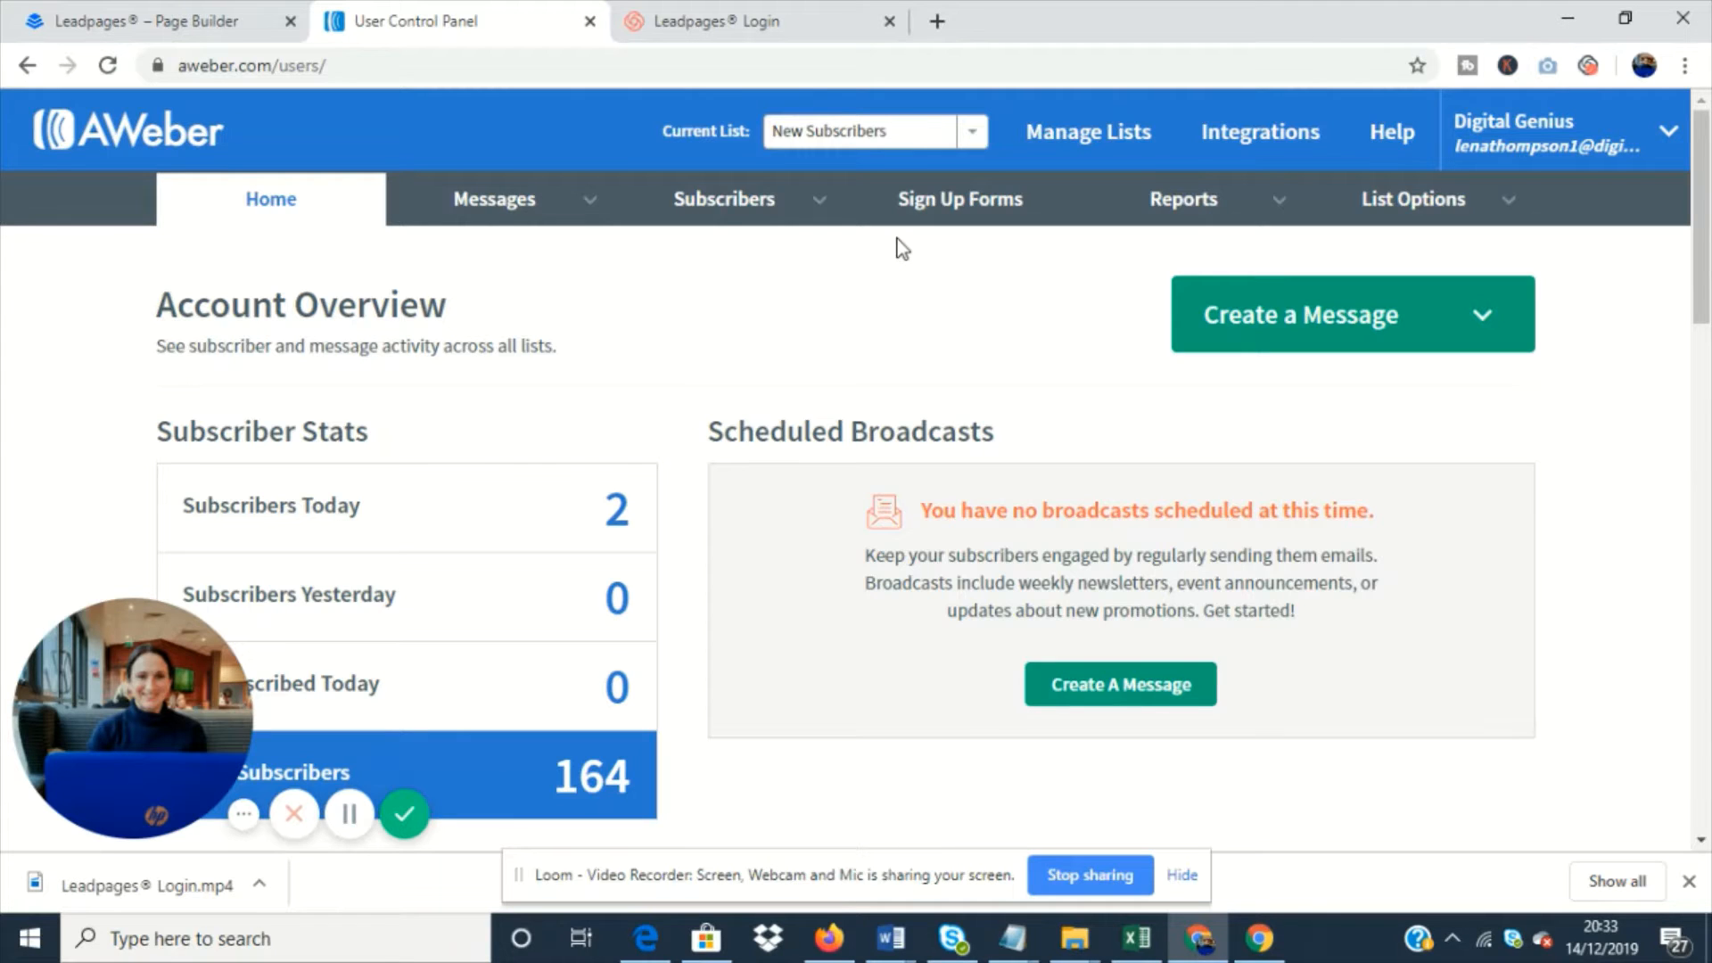
pyautogui.moveTo(802, 216)
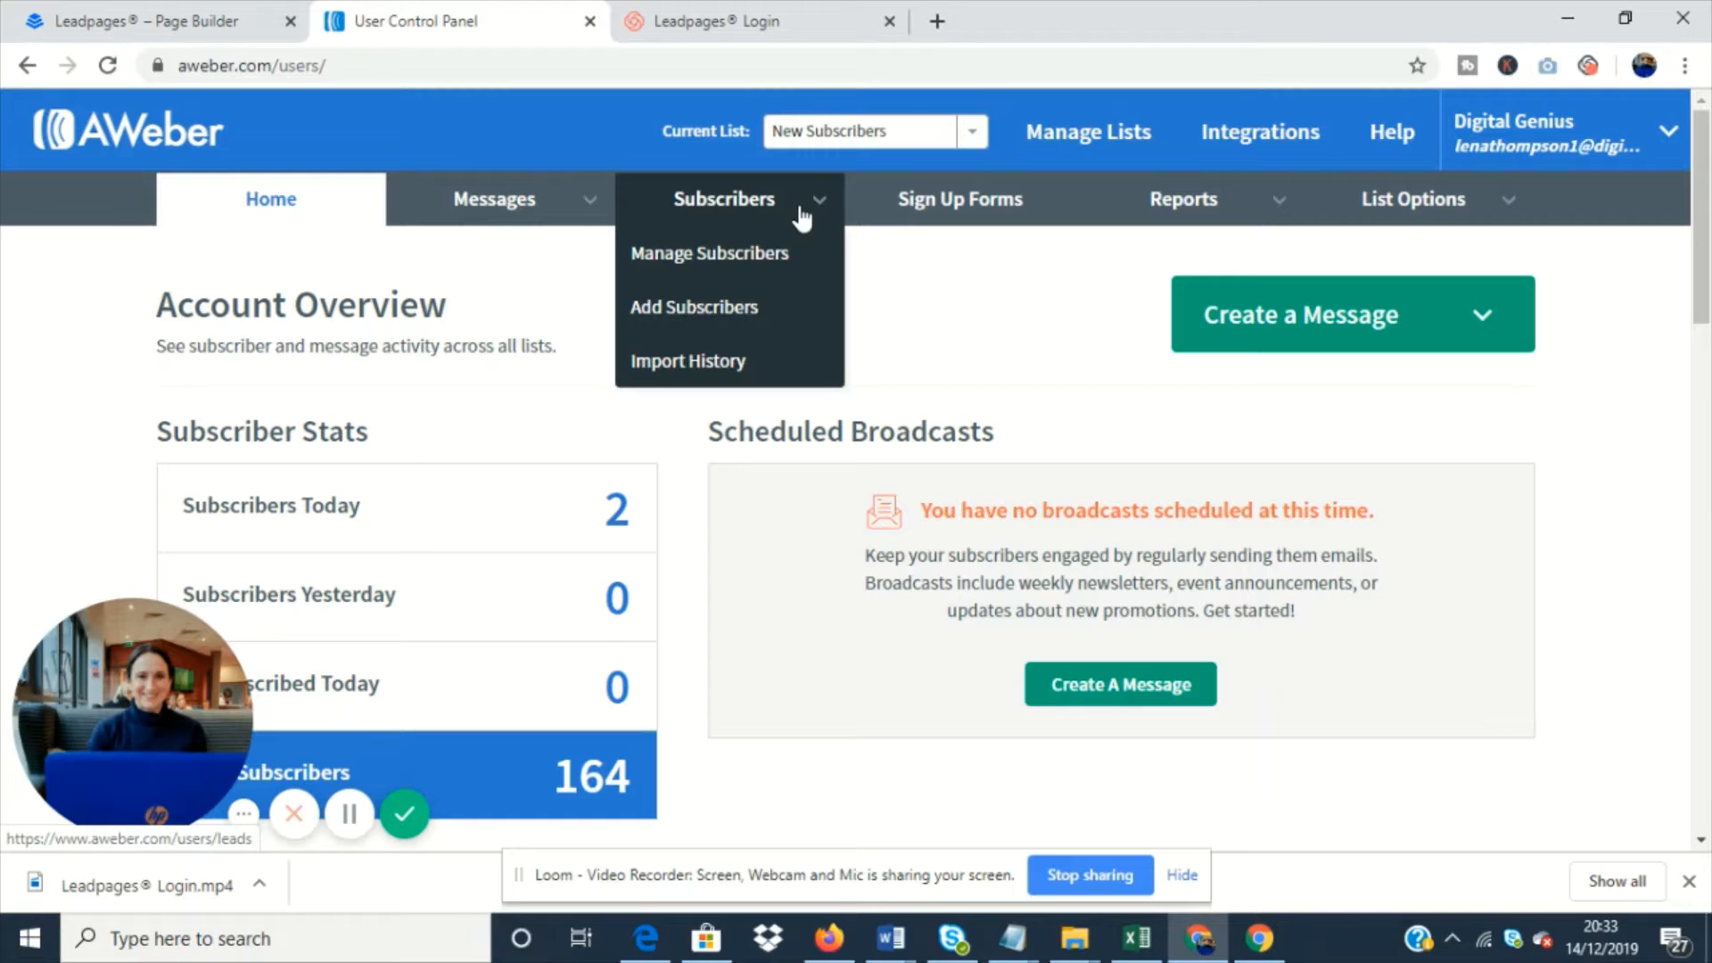
pyautogui.click(1129, 146)
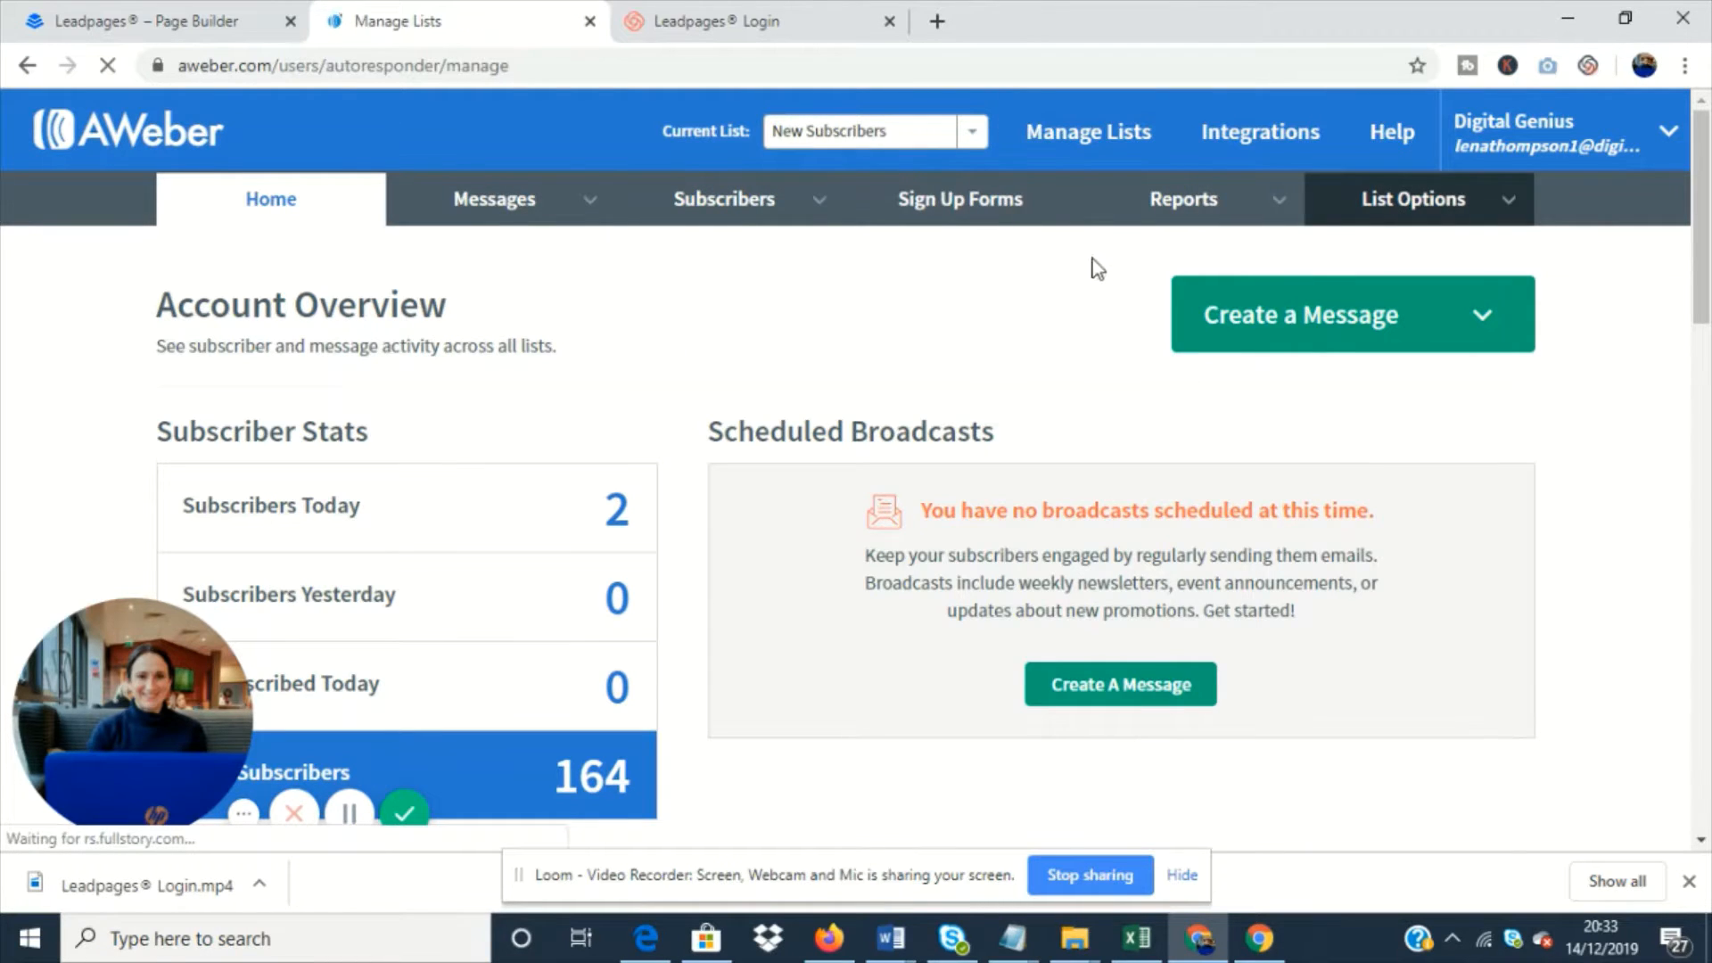
pyautogui.click(1406, 207)
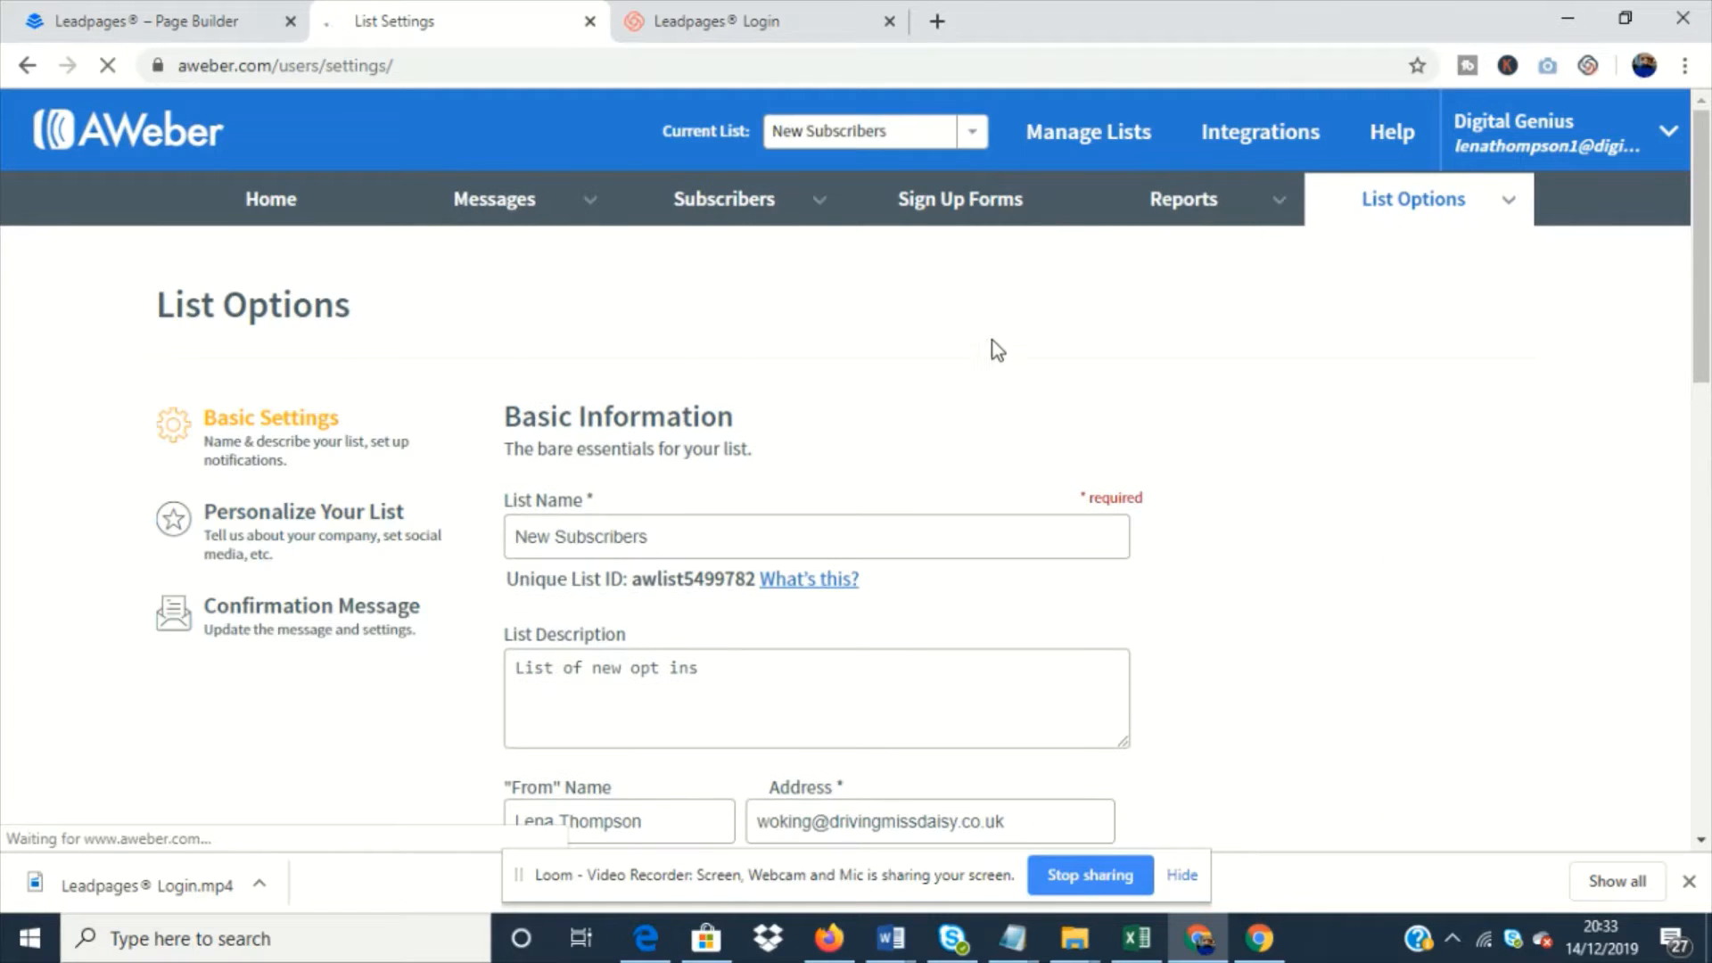
# - Examine the list's basic settings, including its name, description, sender address, contact address and notifications
pyautogui.click(655, 533)
pyautogui.scroll(-1, 843, 411)
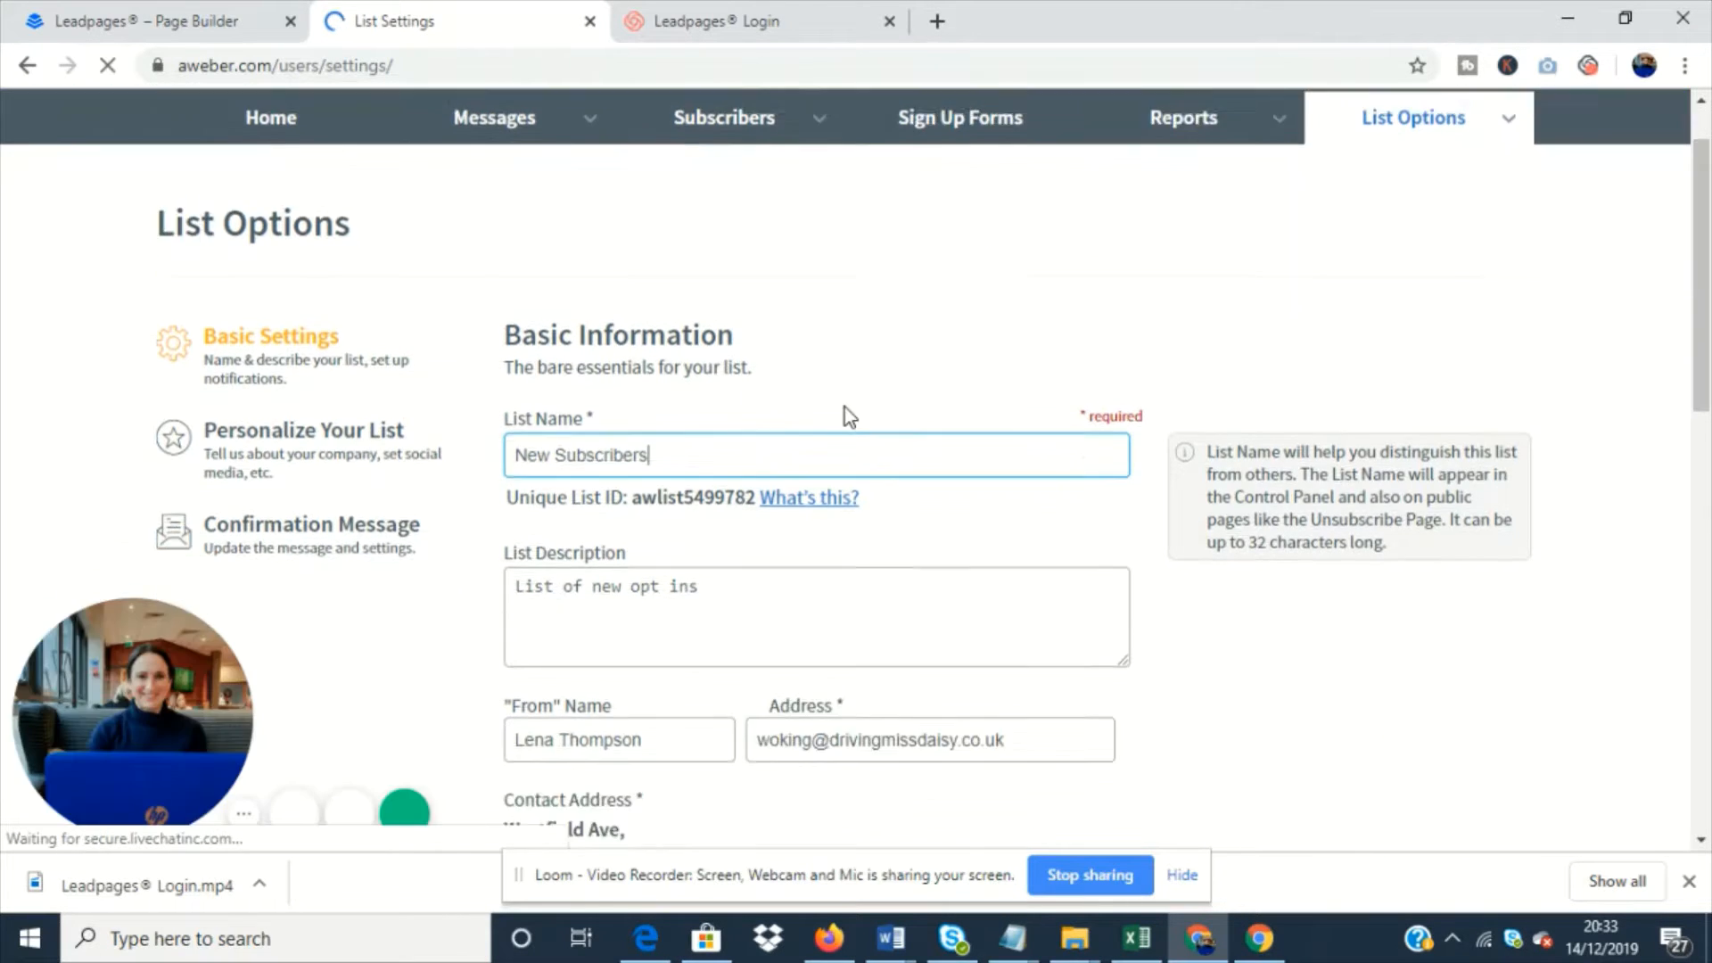
pyautogui.scroll(-2, 832, 544)
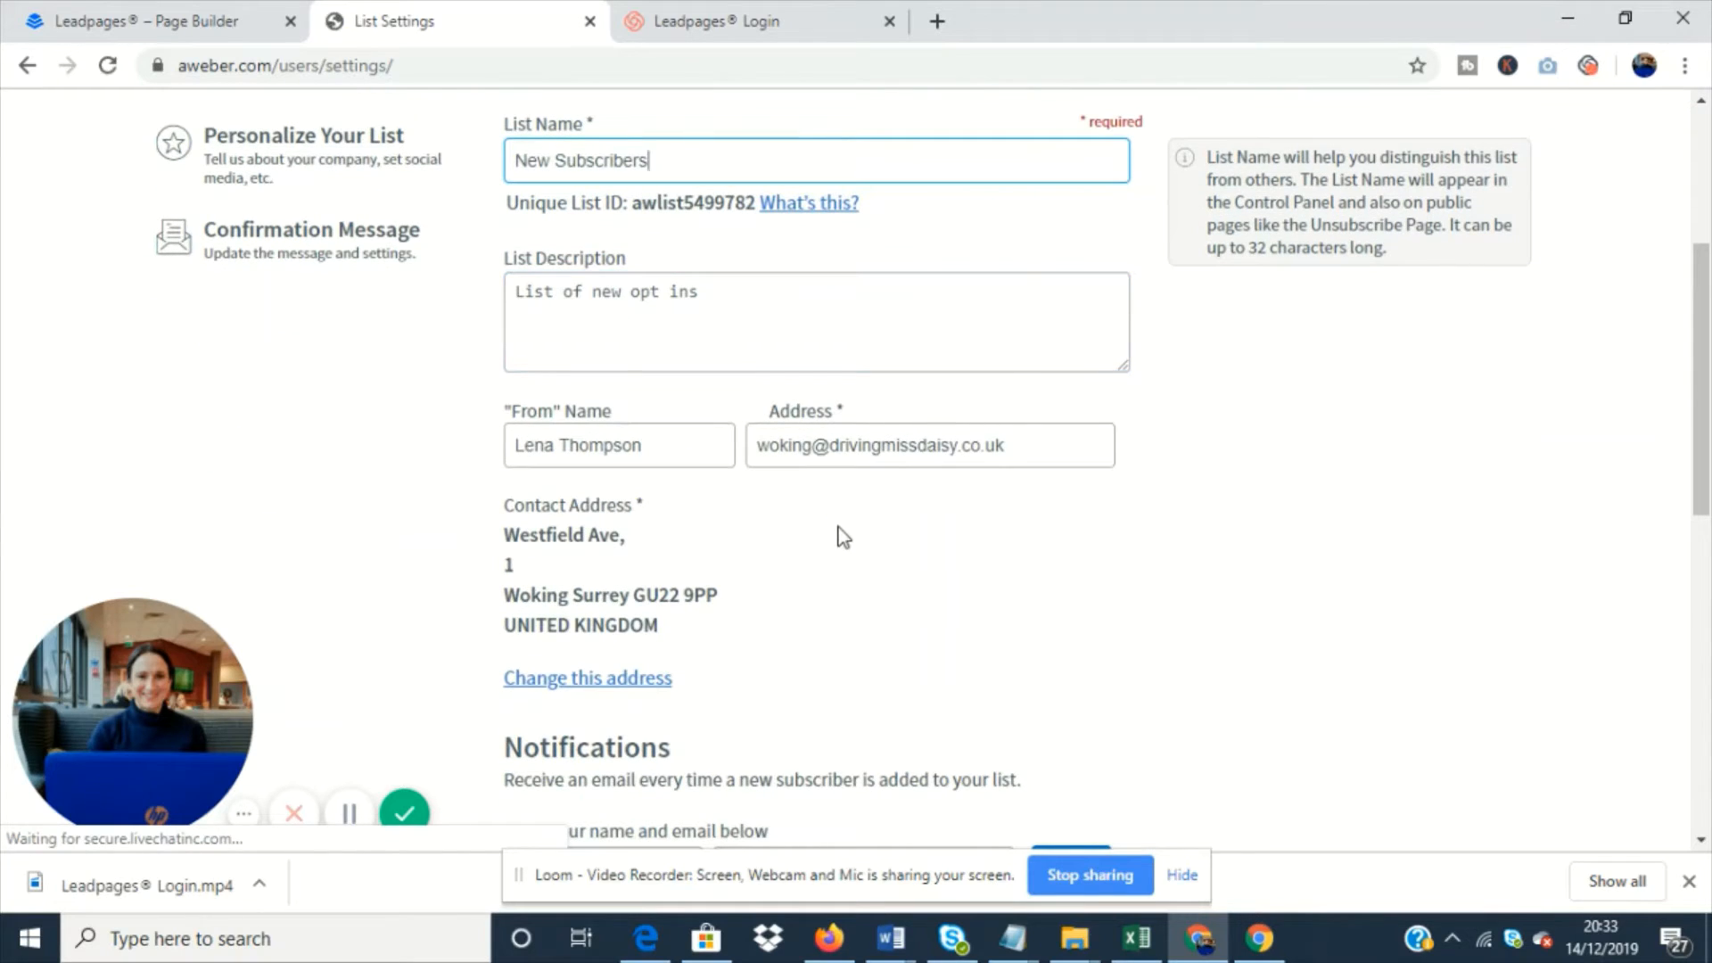
pyautogui.moveTo(1024, 440); pyautogui.dragTo(725, 446)
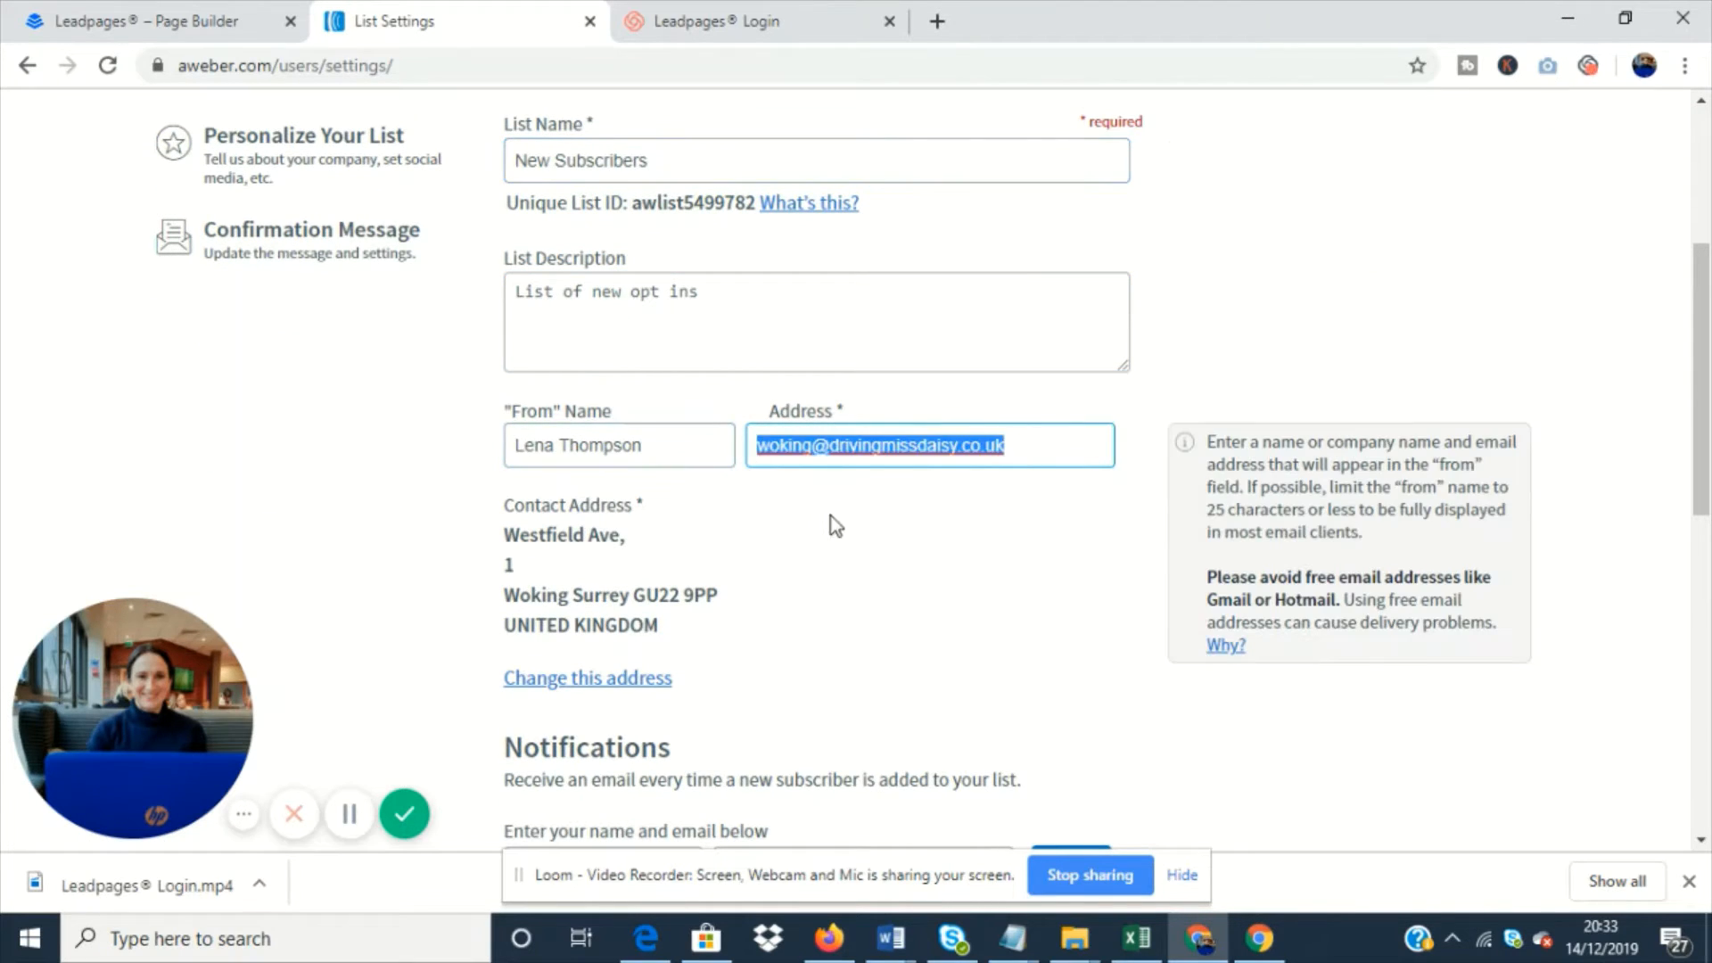
pyautogui.click(845, 453)
pyautogui.moveTo(1011, 446); pyautogui.dragTo(774, 459)
pyautogui.scroll(-3, 938, 540)
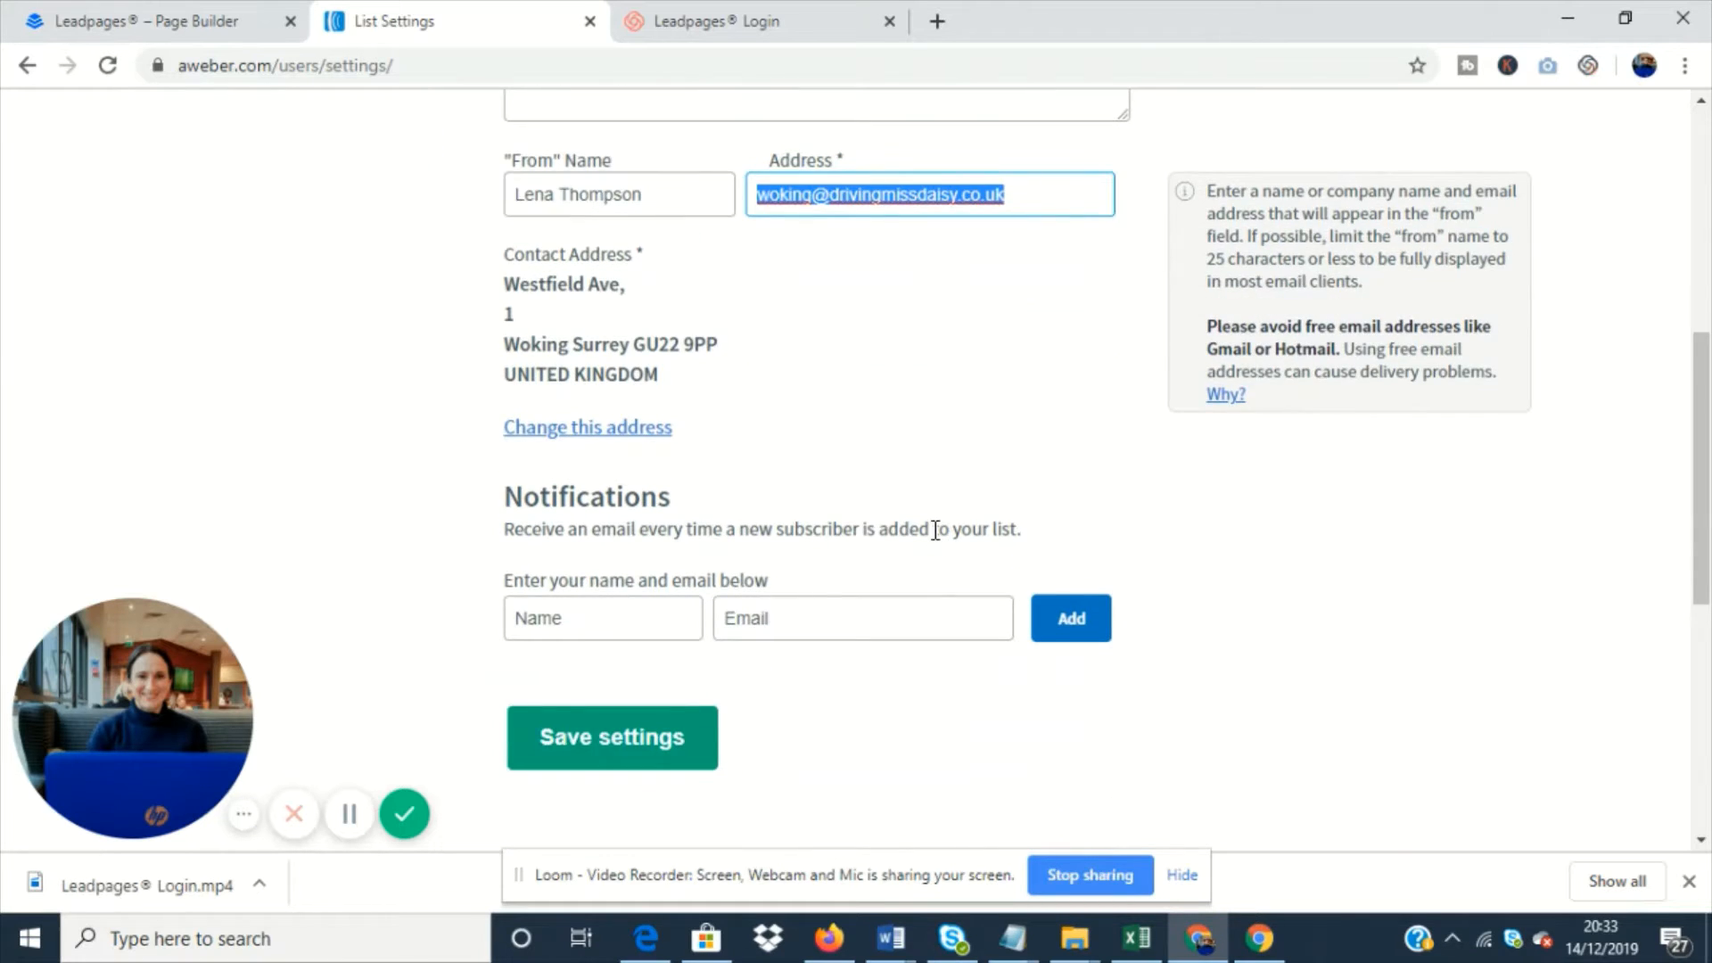
pyautogui.scroll(-4, 938, 539)
pyautogui.scroll(7, 938, 539)
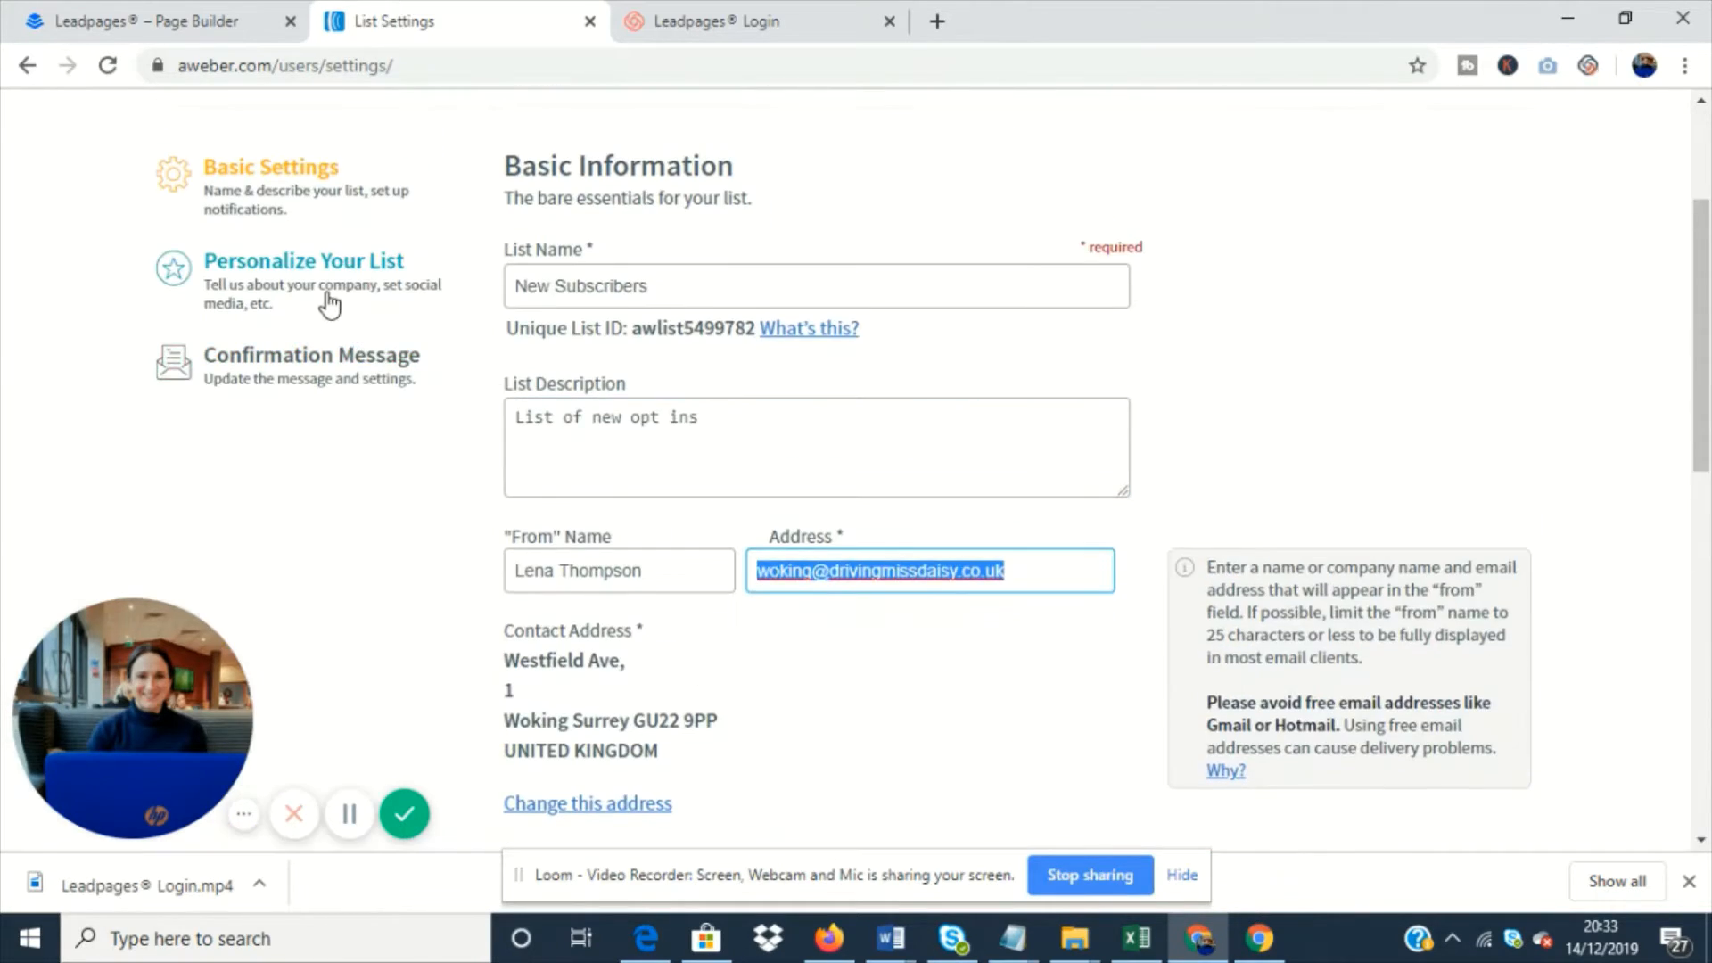
# - Turn off the confirmation message for AWeber sign up forms and save the list's confirmation settings
pyautogui.click(287, 359)
pyautogui.scroll(-10, 661, 485)
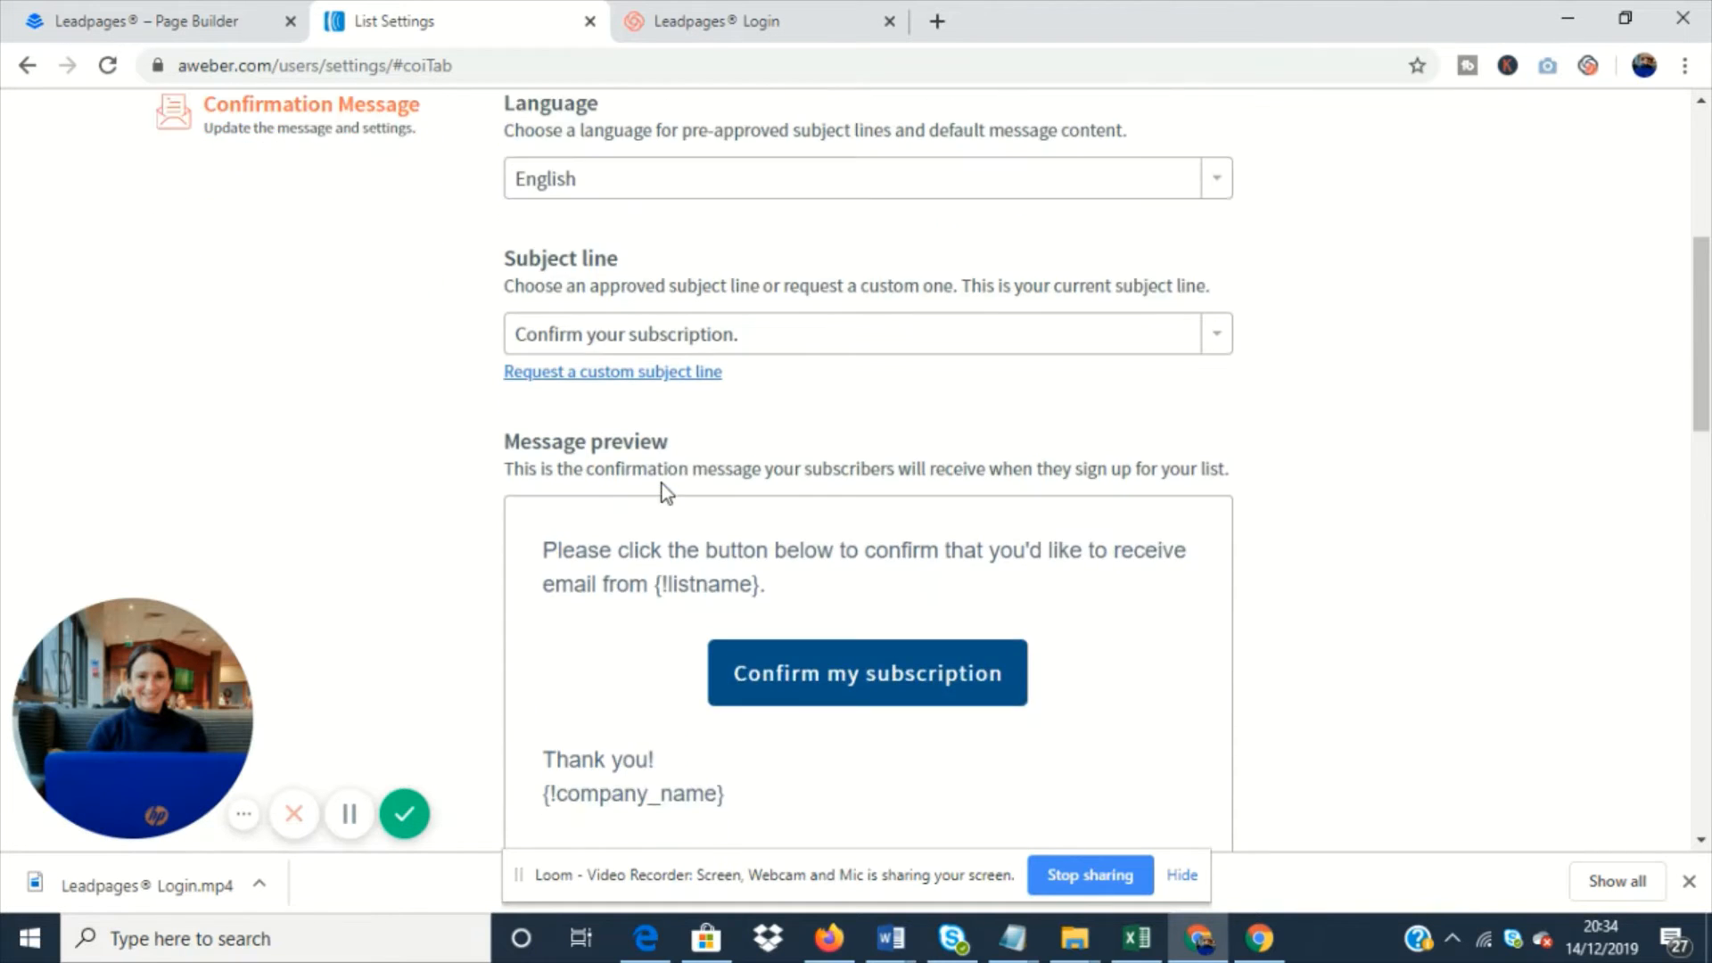
pyautogui.scroll(-2, 702, 533)
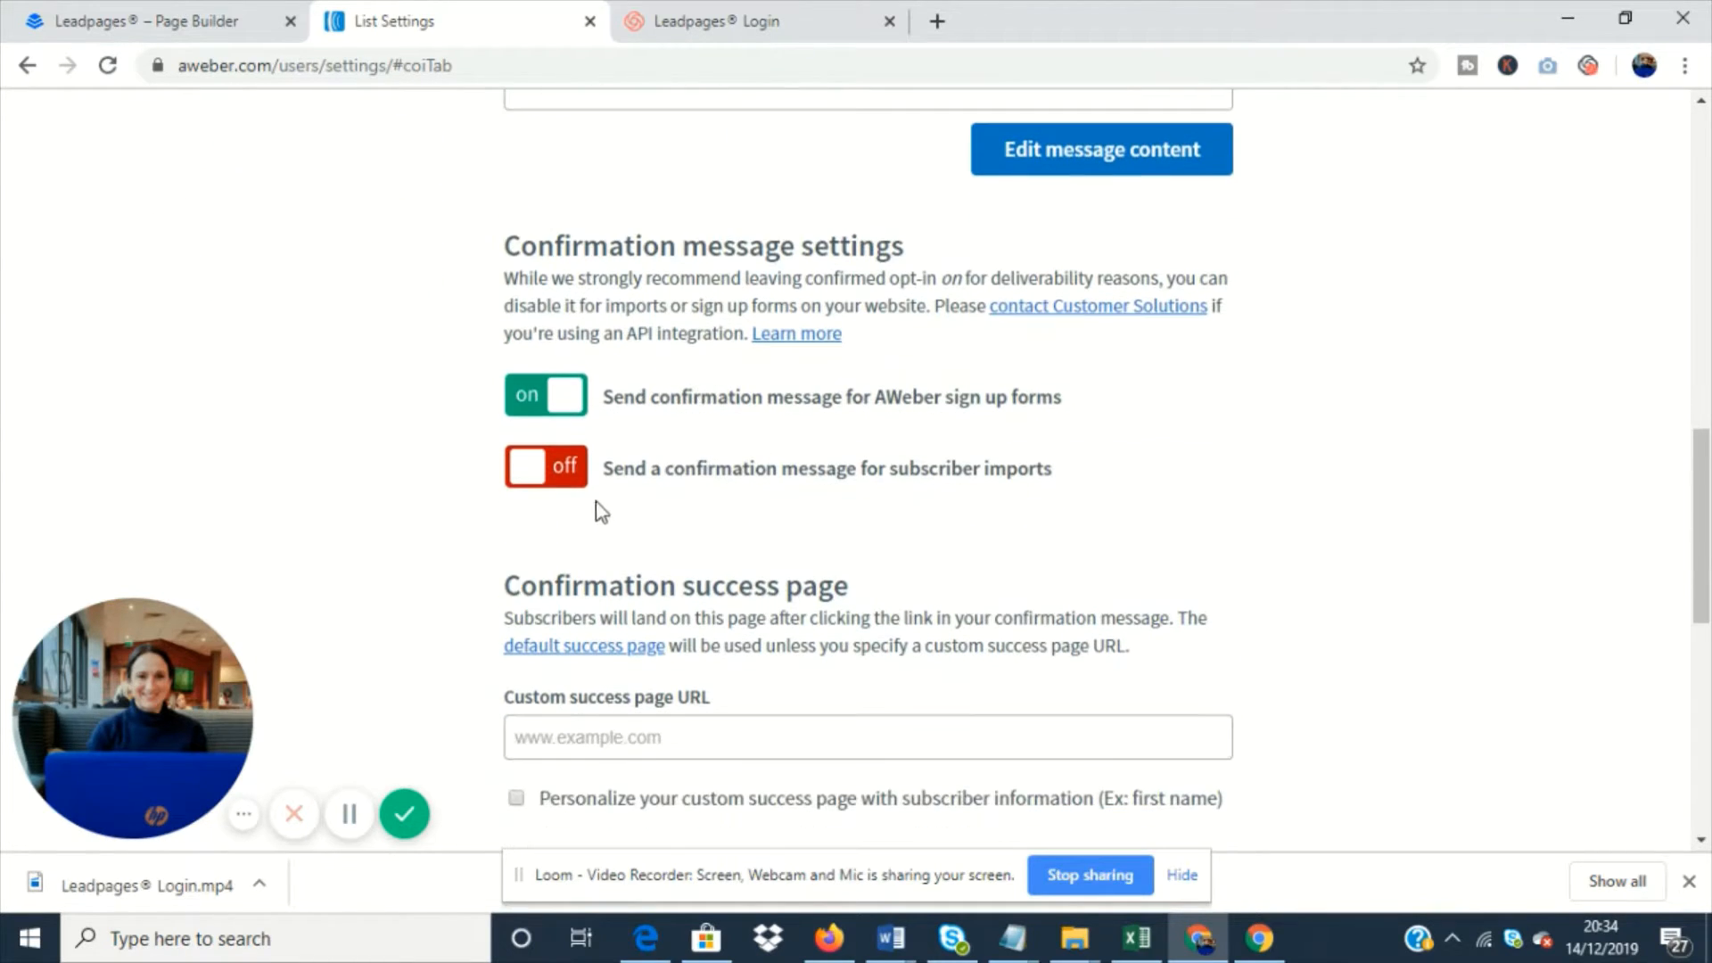
pyautogui.click(567, 395)
pyautogui.click(1077, 412)
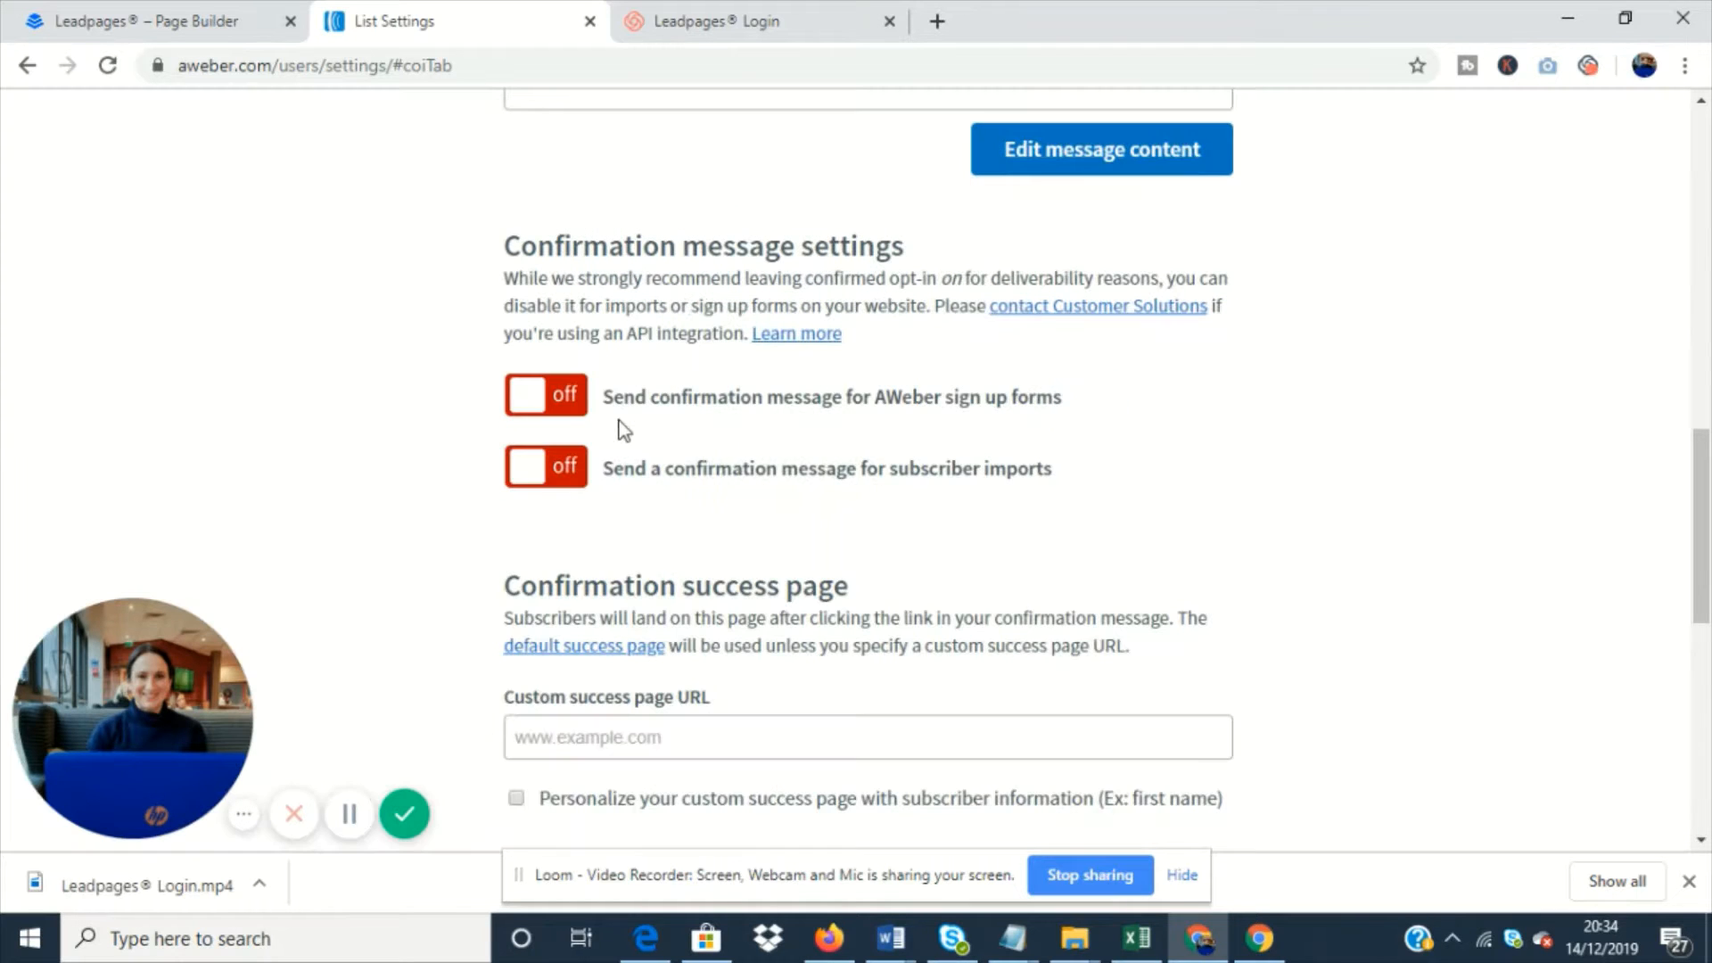
pyautogui.scroll(-1, 896, 545)
pyautogui.scroll(-5, 896, 546)
pyautogui.click(634, 546)
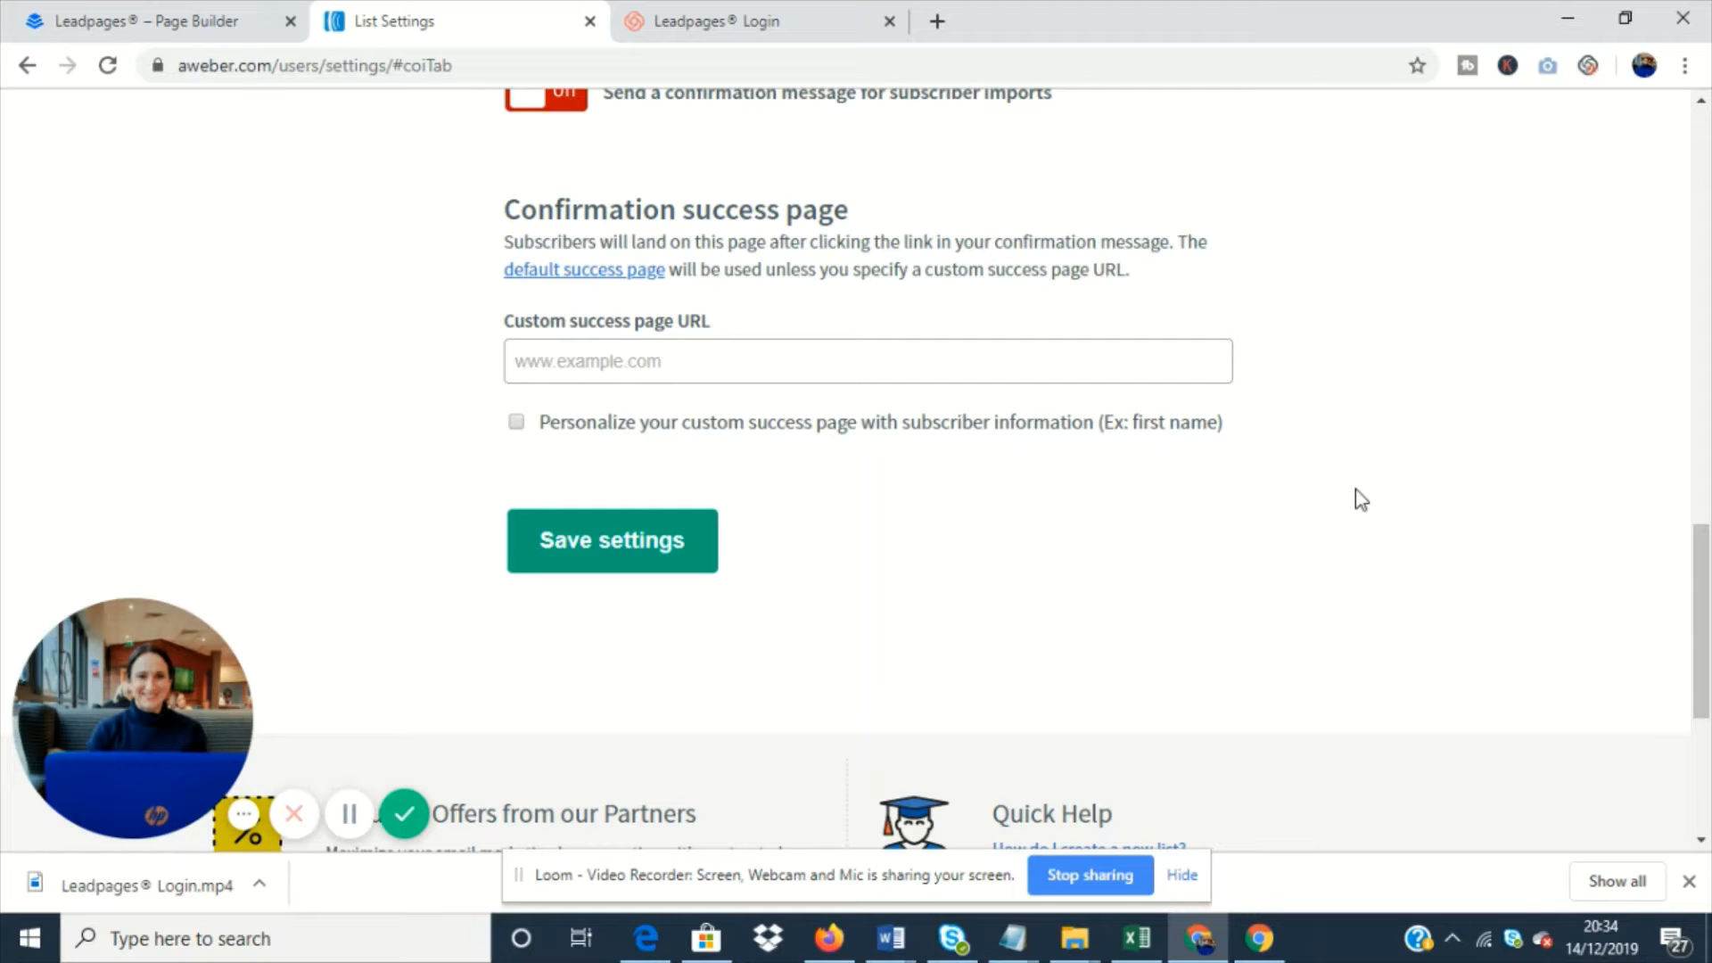
# - Save the confirmation settings again and open the campaigns page of the New Subscribers list
pyautogui.click(642, 553)
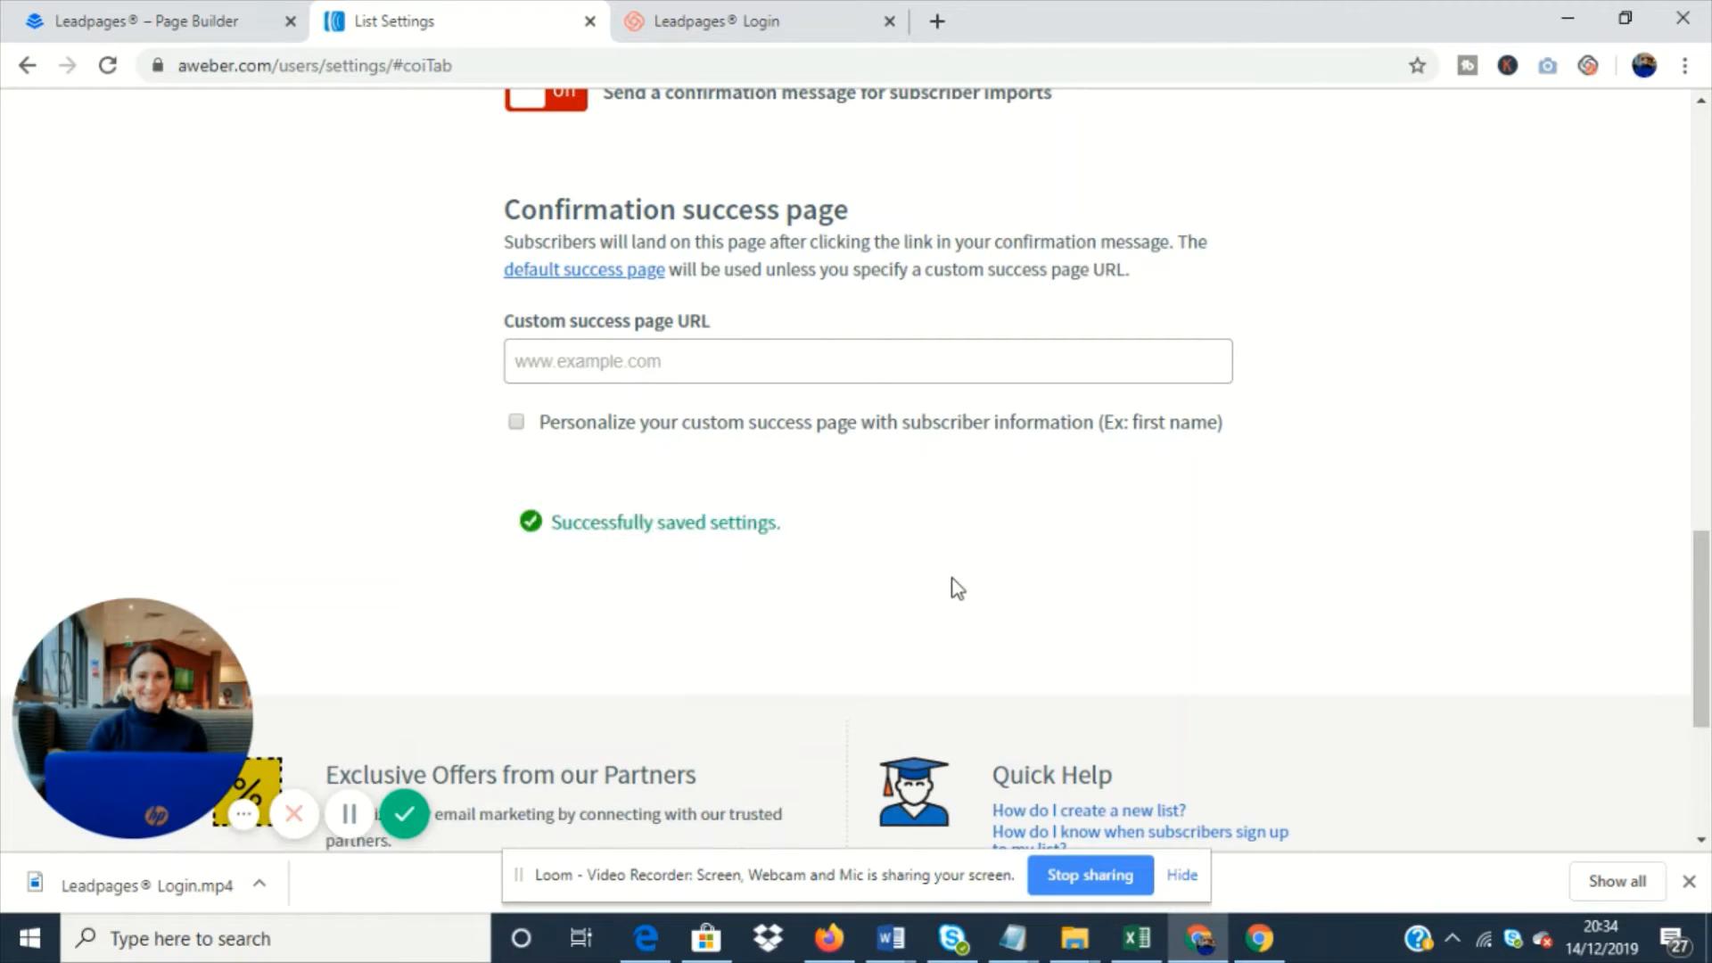
pyautogui.scroll(15, 1205, 578)
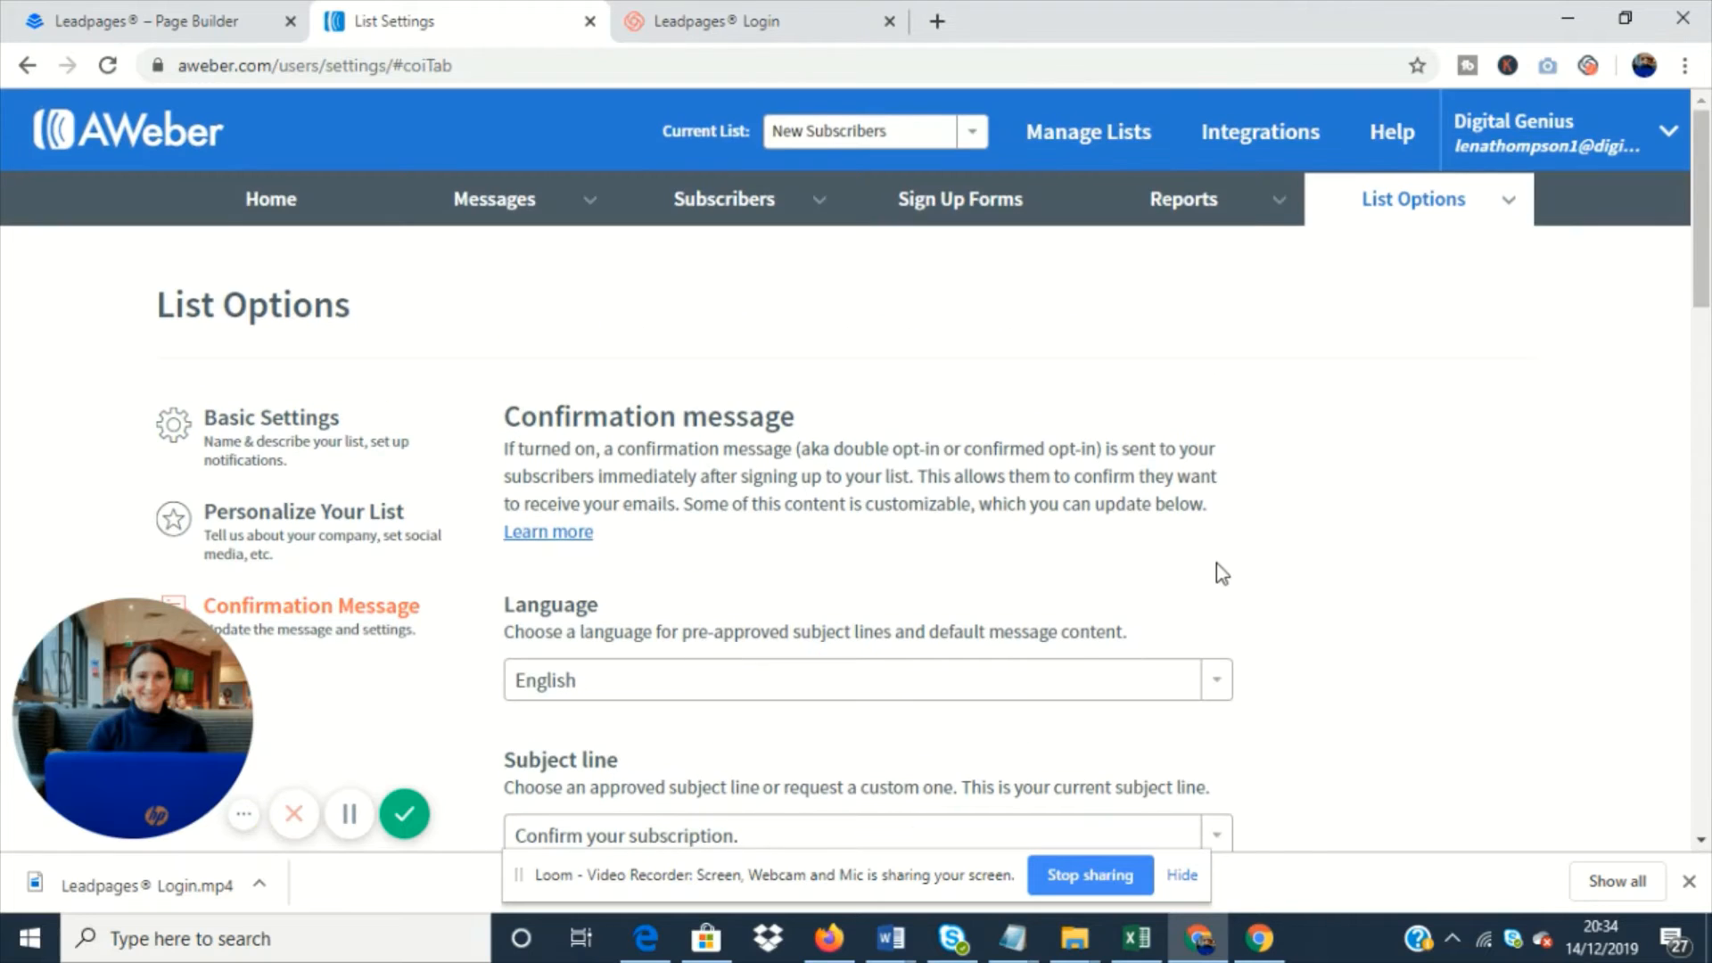
pyautogui.moveTo(566, 202)
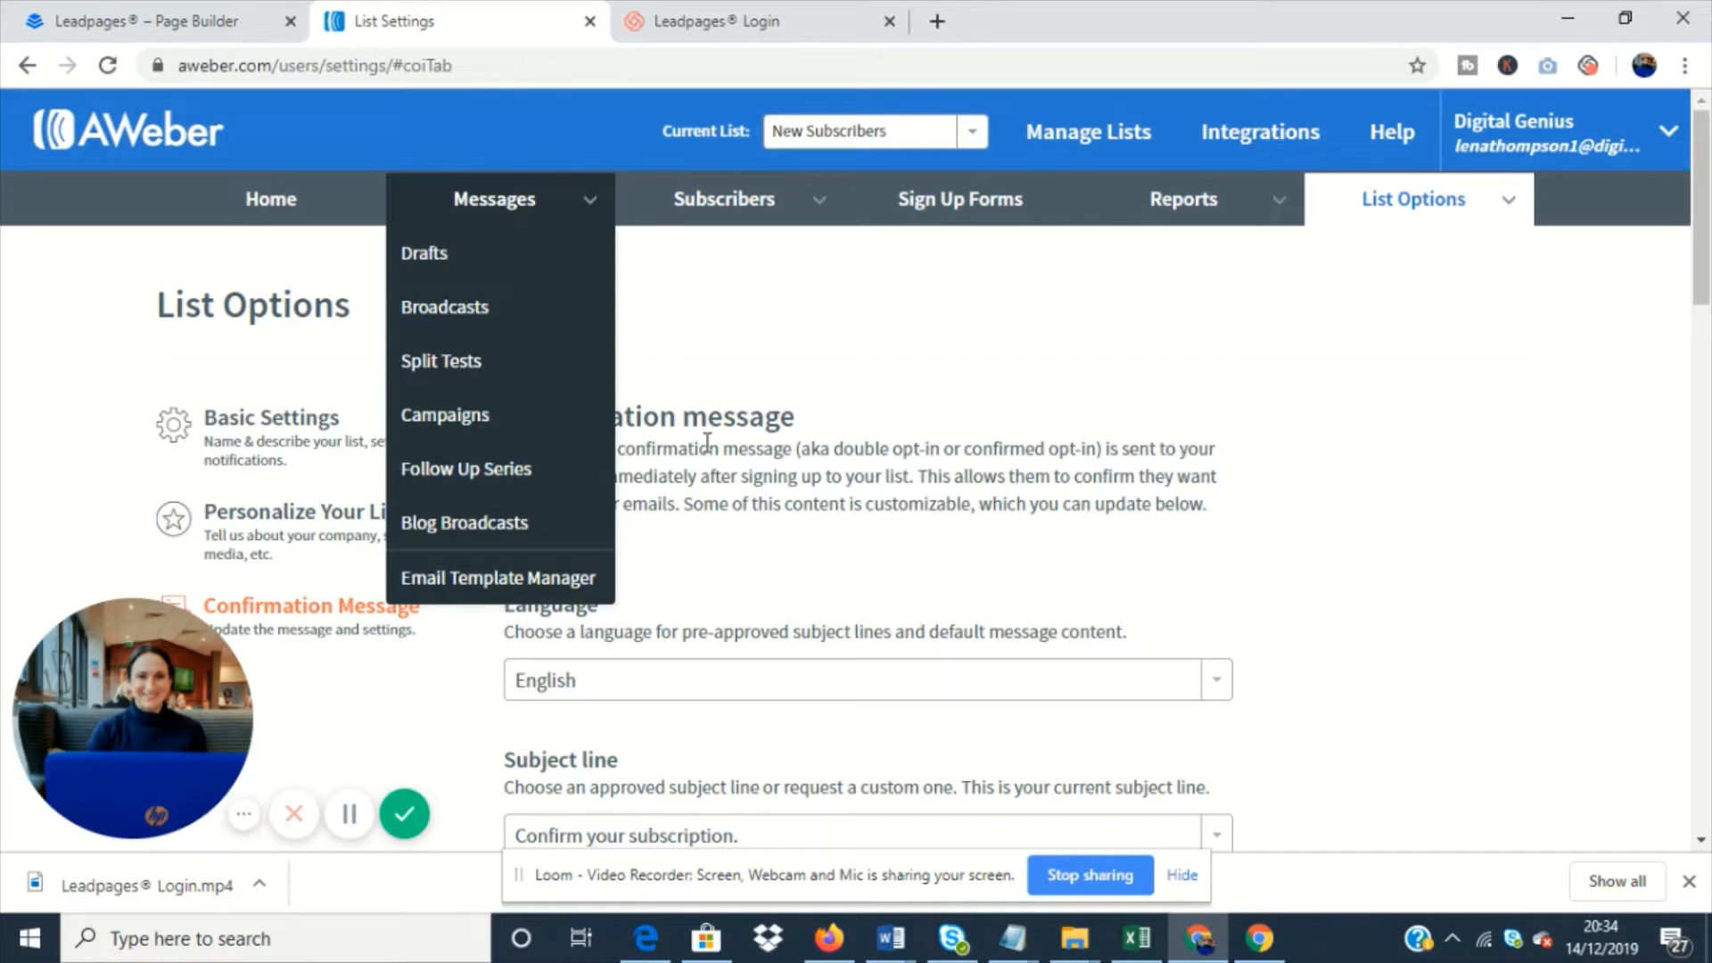
pyautogui.click(486, 191)
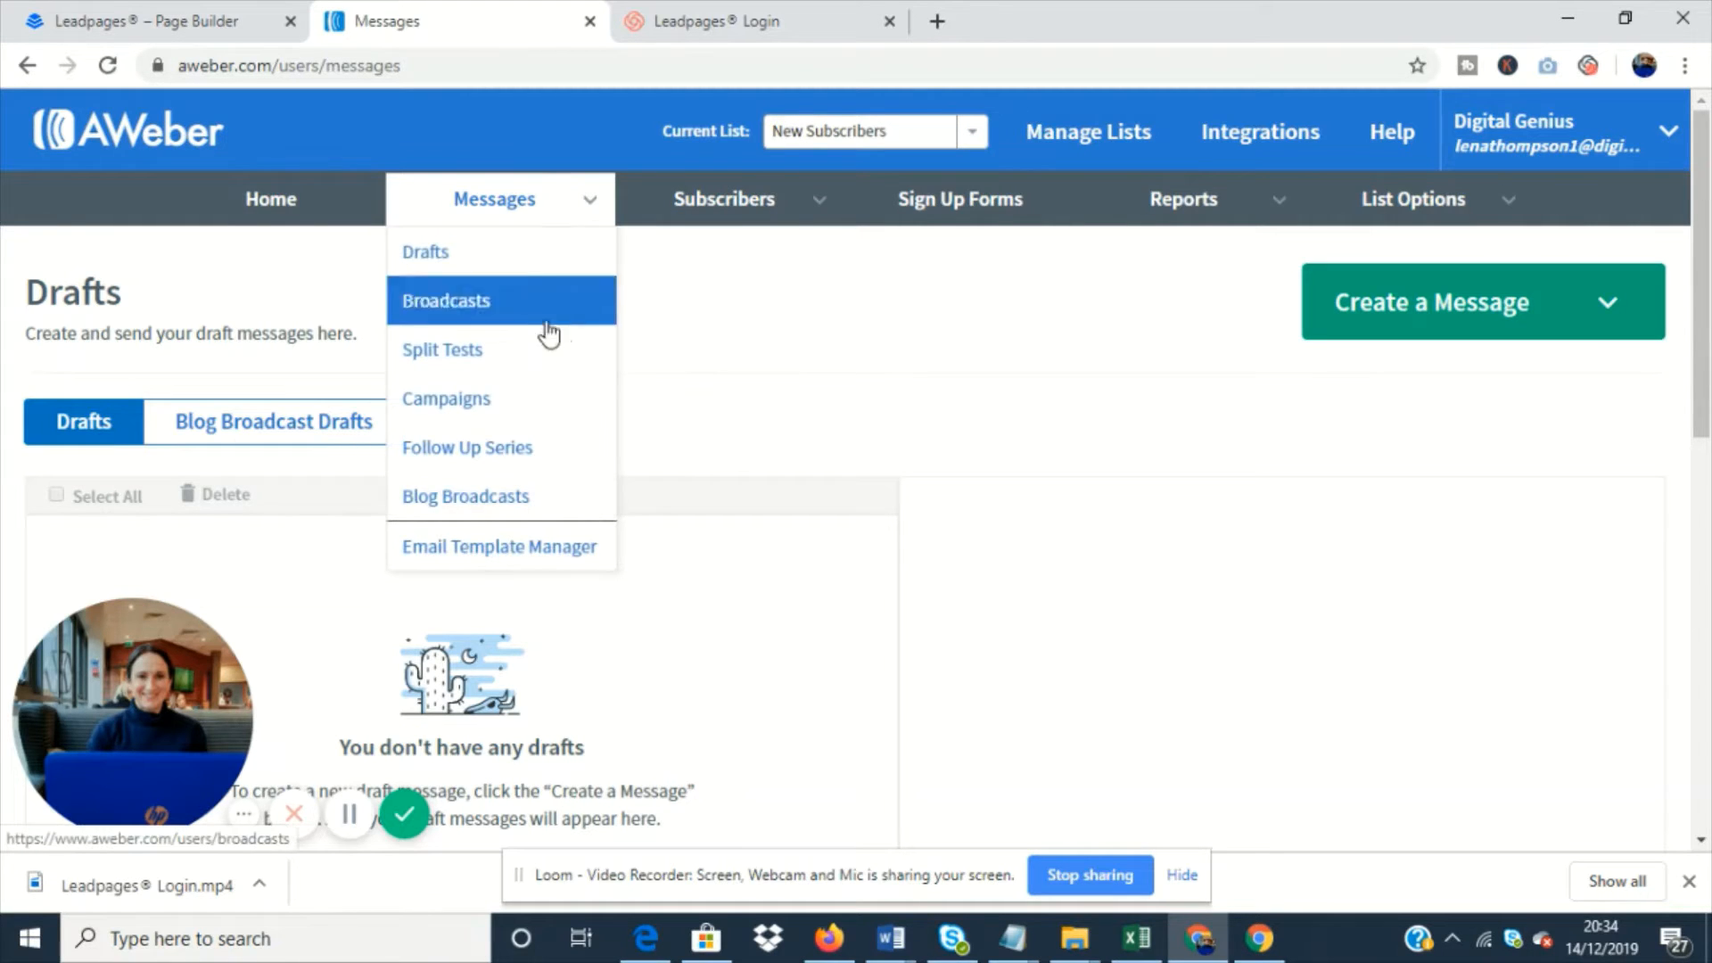
pyautogui.click(508, 405)
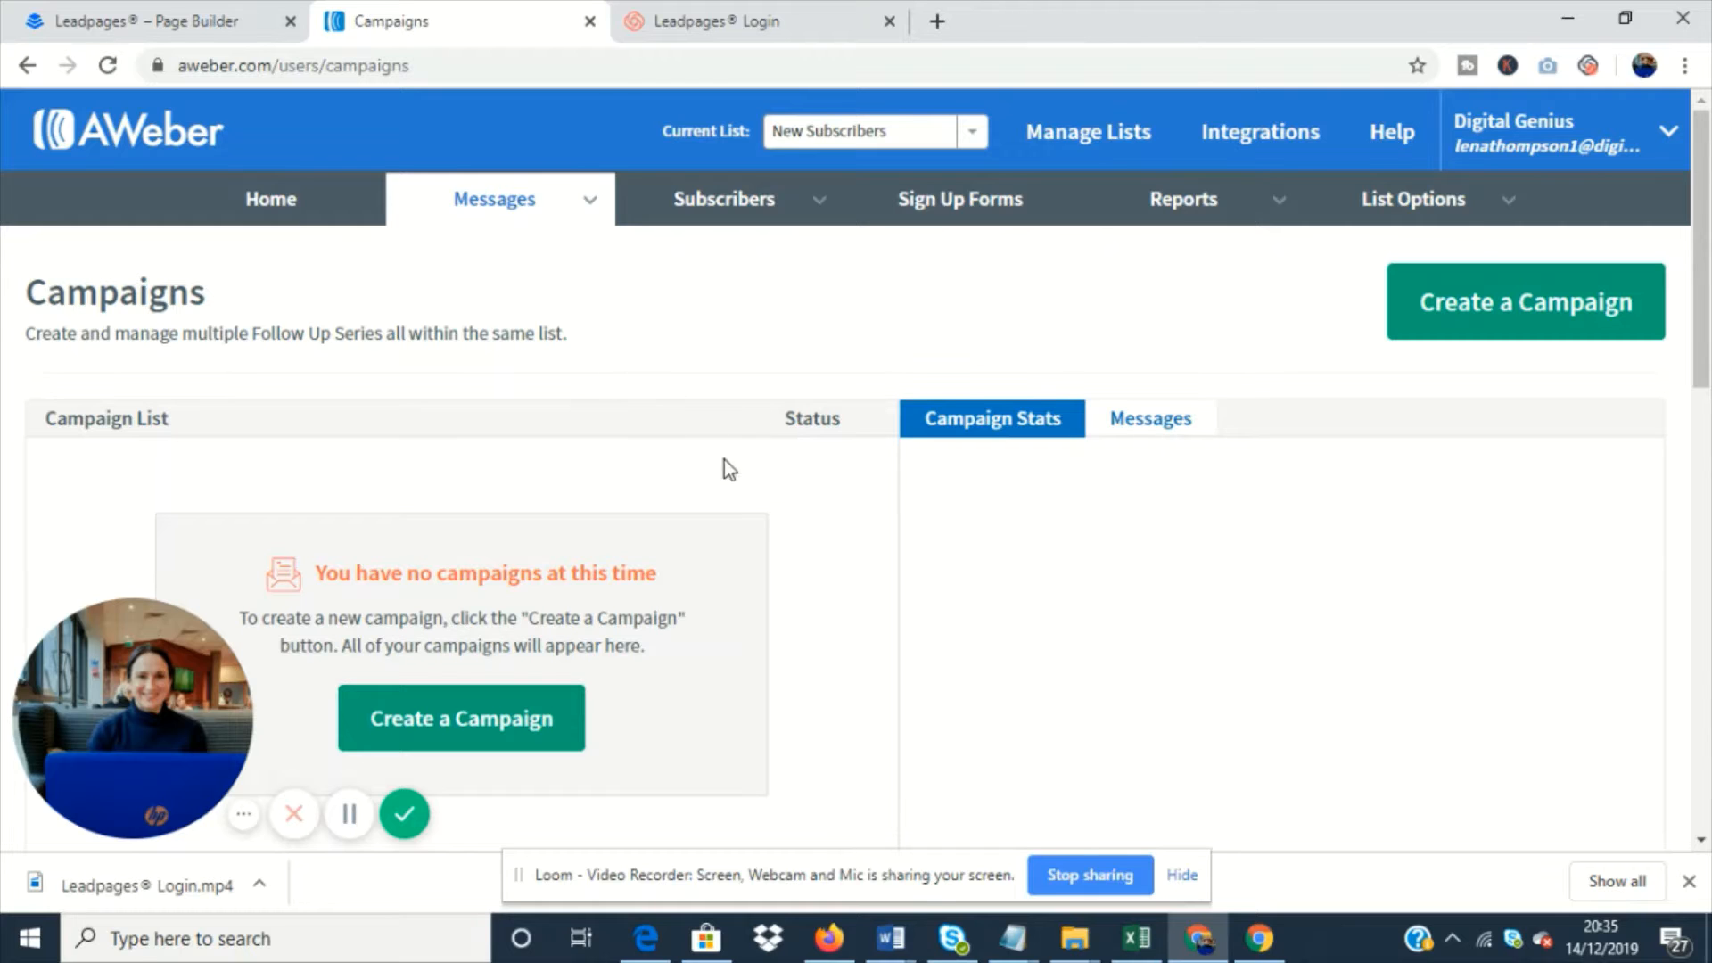
# - Create a blank campaign named "Demo 1" with On Subscribe as its trigger
pyautogui.scroll(-1, 764, 515)
pyautogui.click(517, 594)
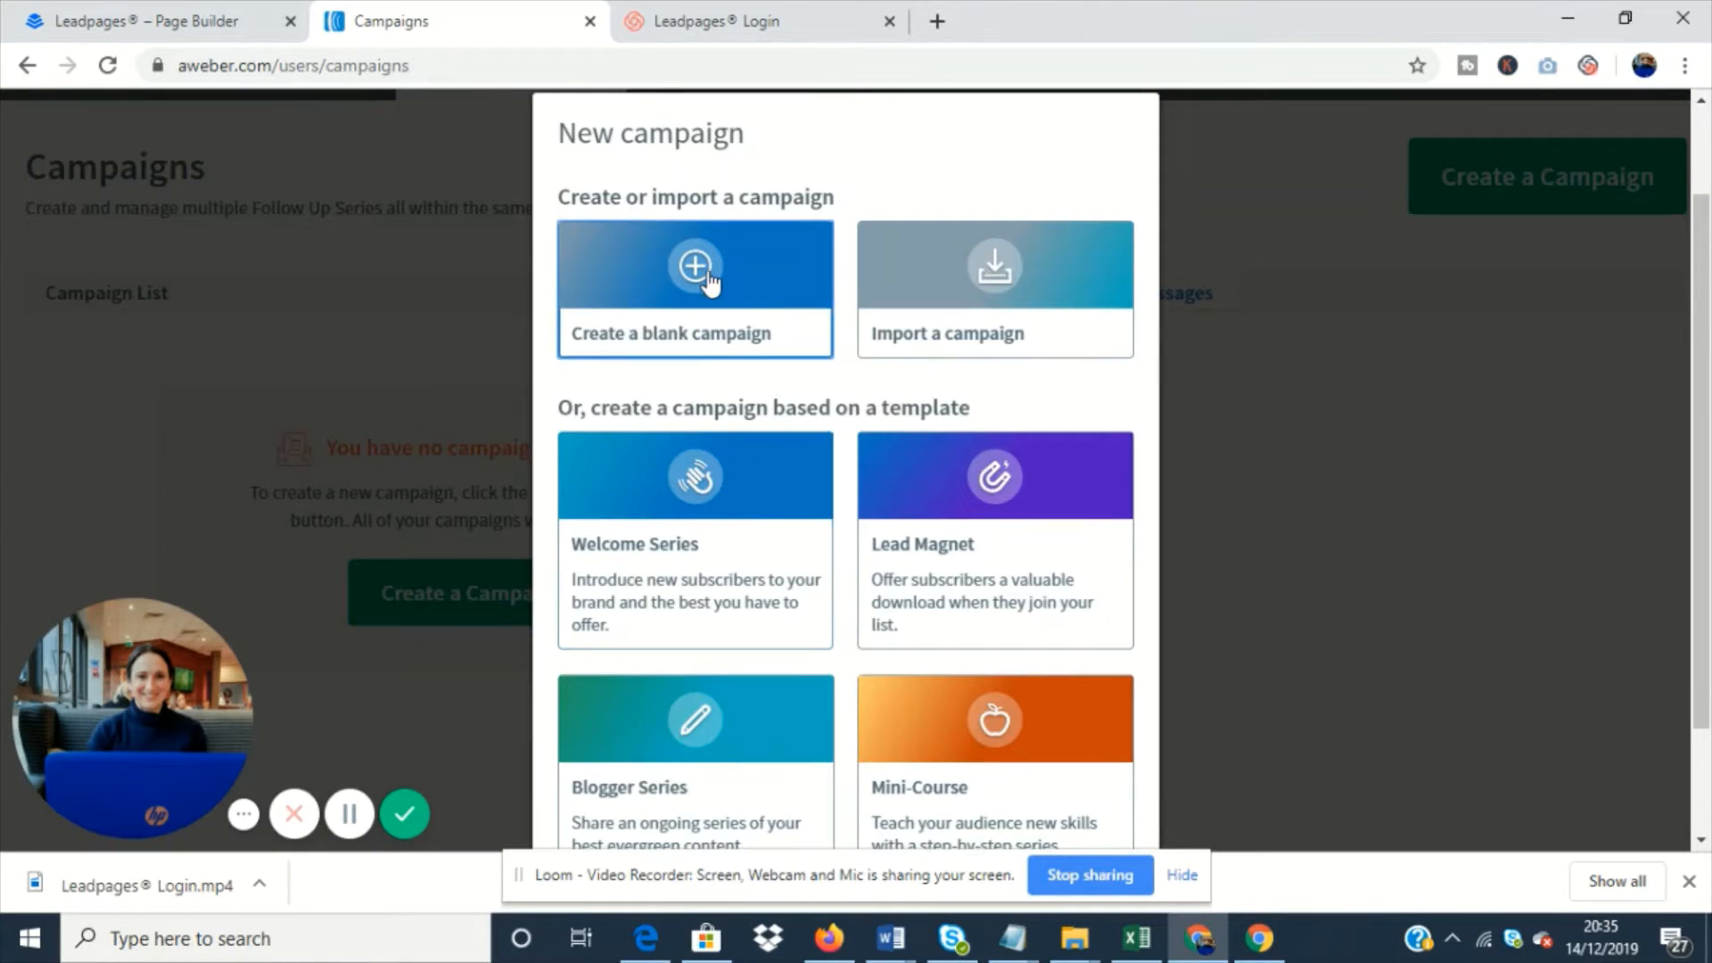
pyautogui.click(706, 278)
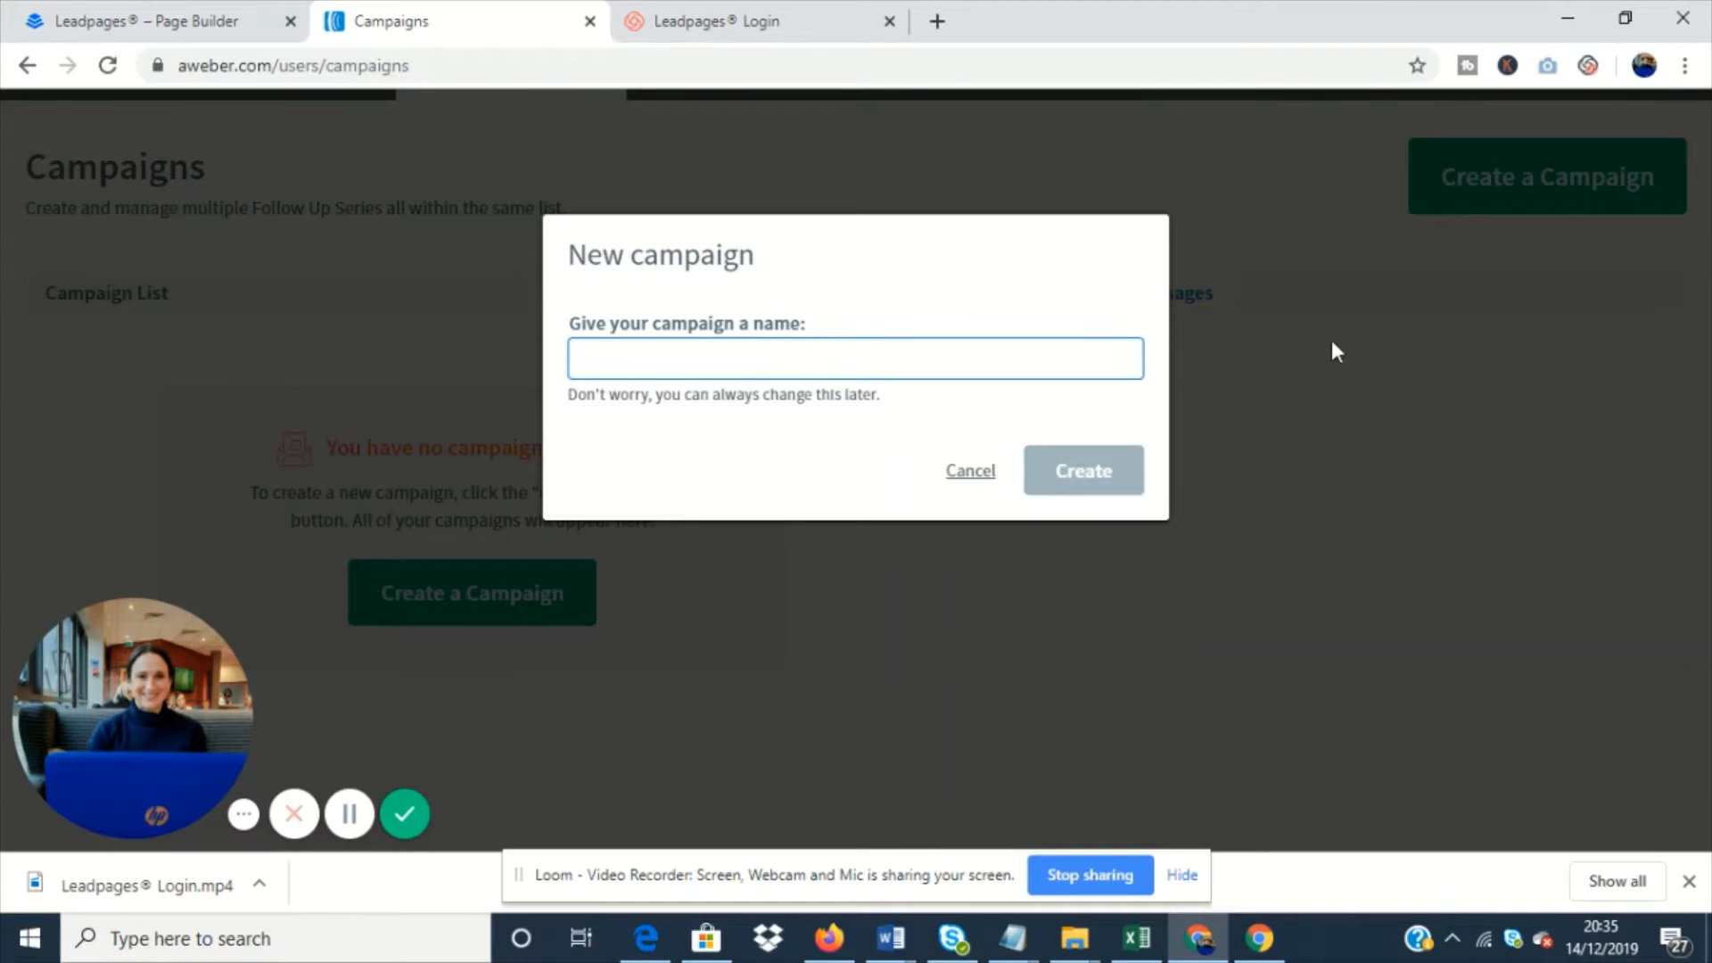
pyautogui.write('Demo 1')
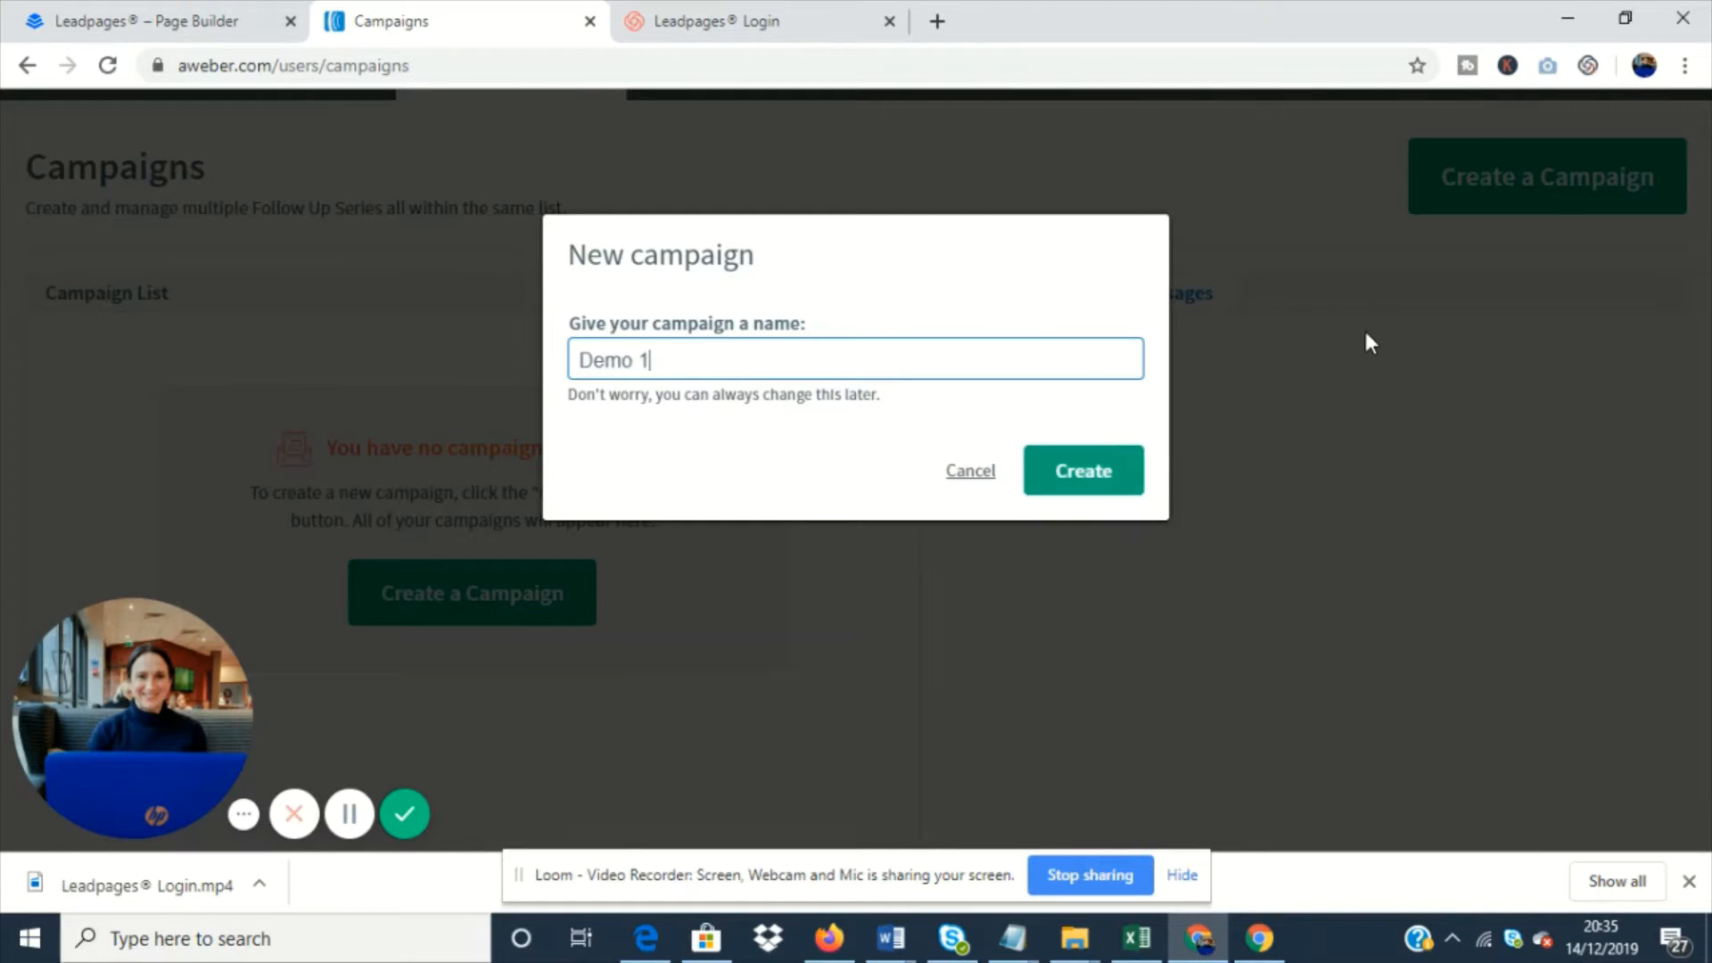
pyautogui.click(1125, 470)
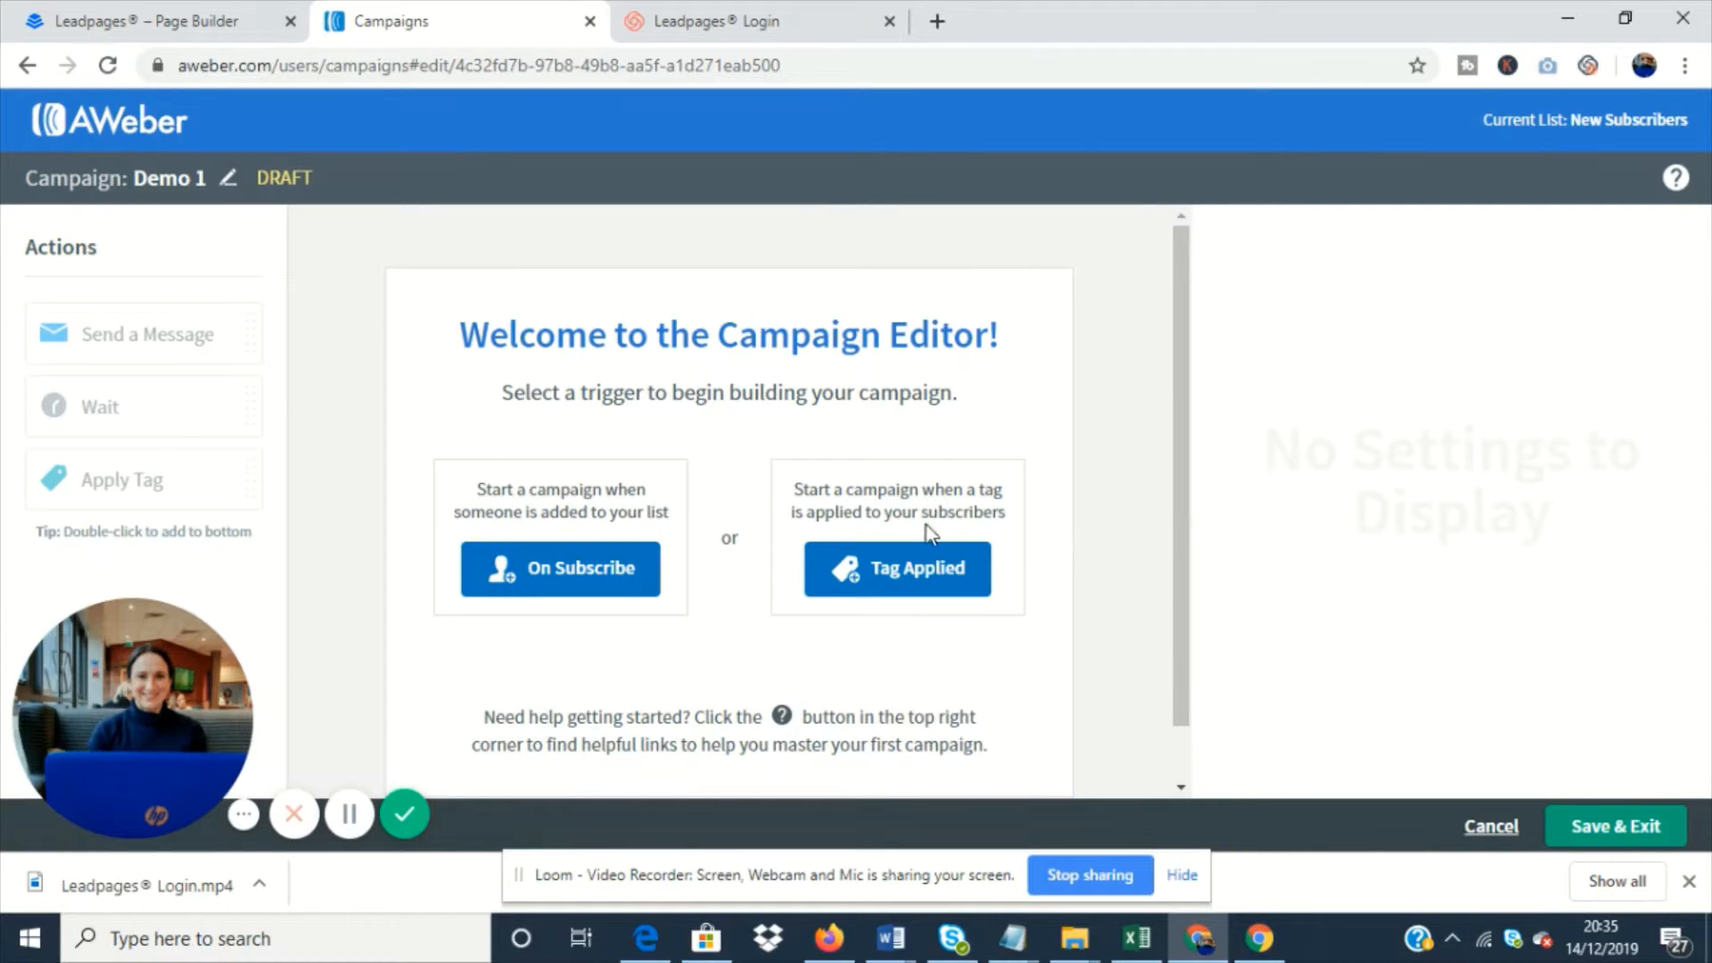
pyautogui.click(615, 575)
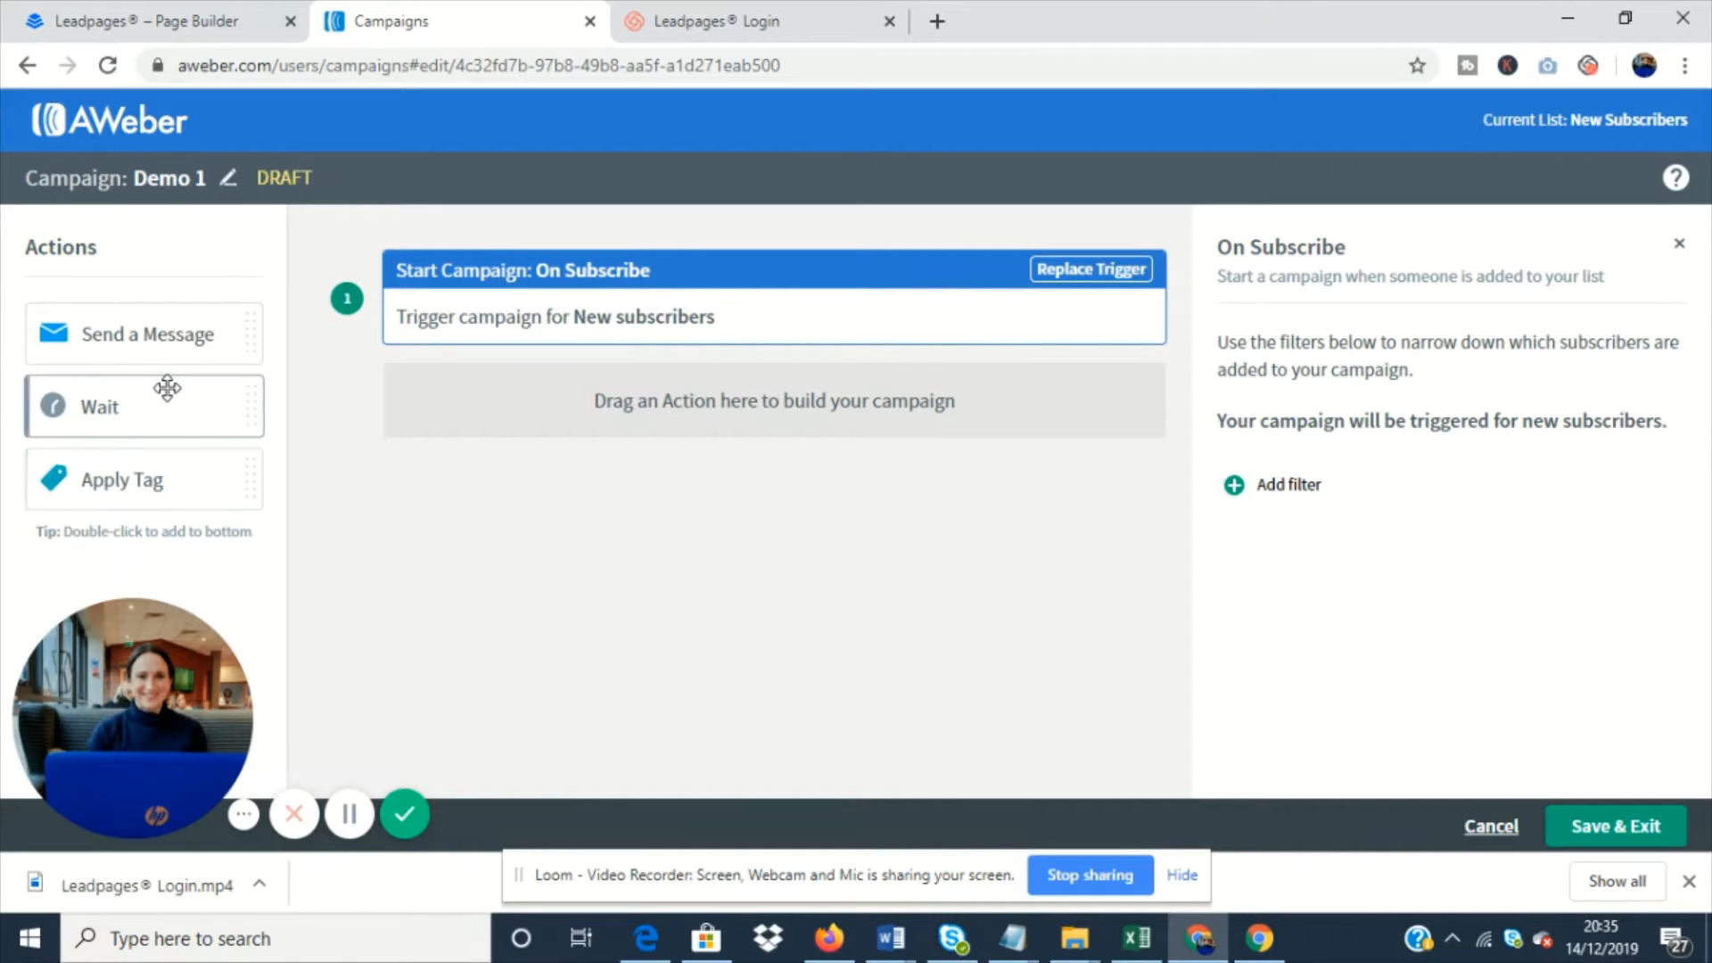
# - Build the sequence below the trigger with a message action, a wait of 1 day and a second message action
pyautogui.moveTo(174, 336); pyautogui.dragTo(654, 386)
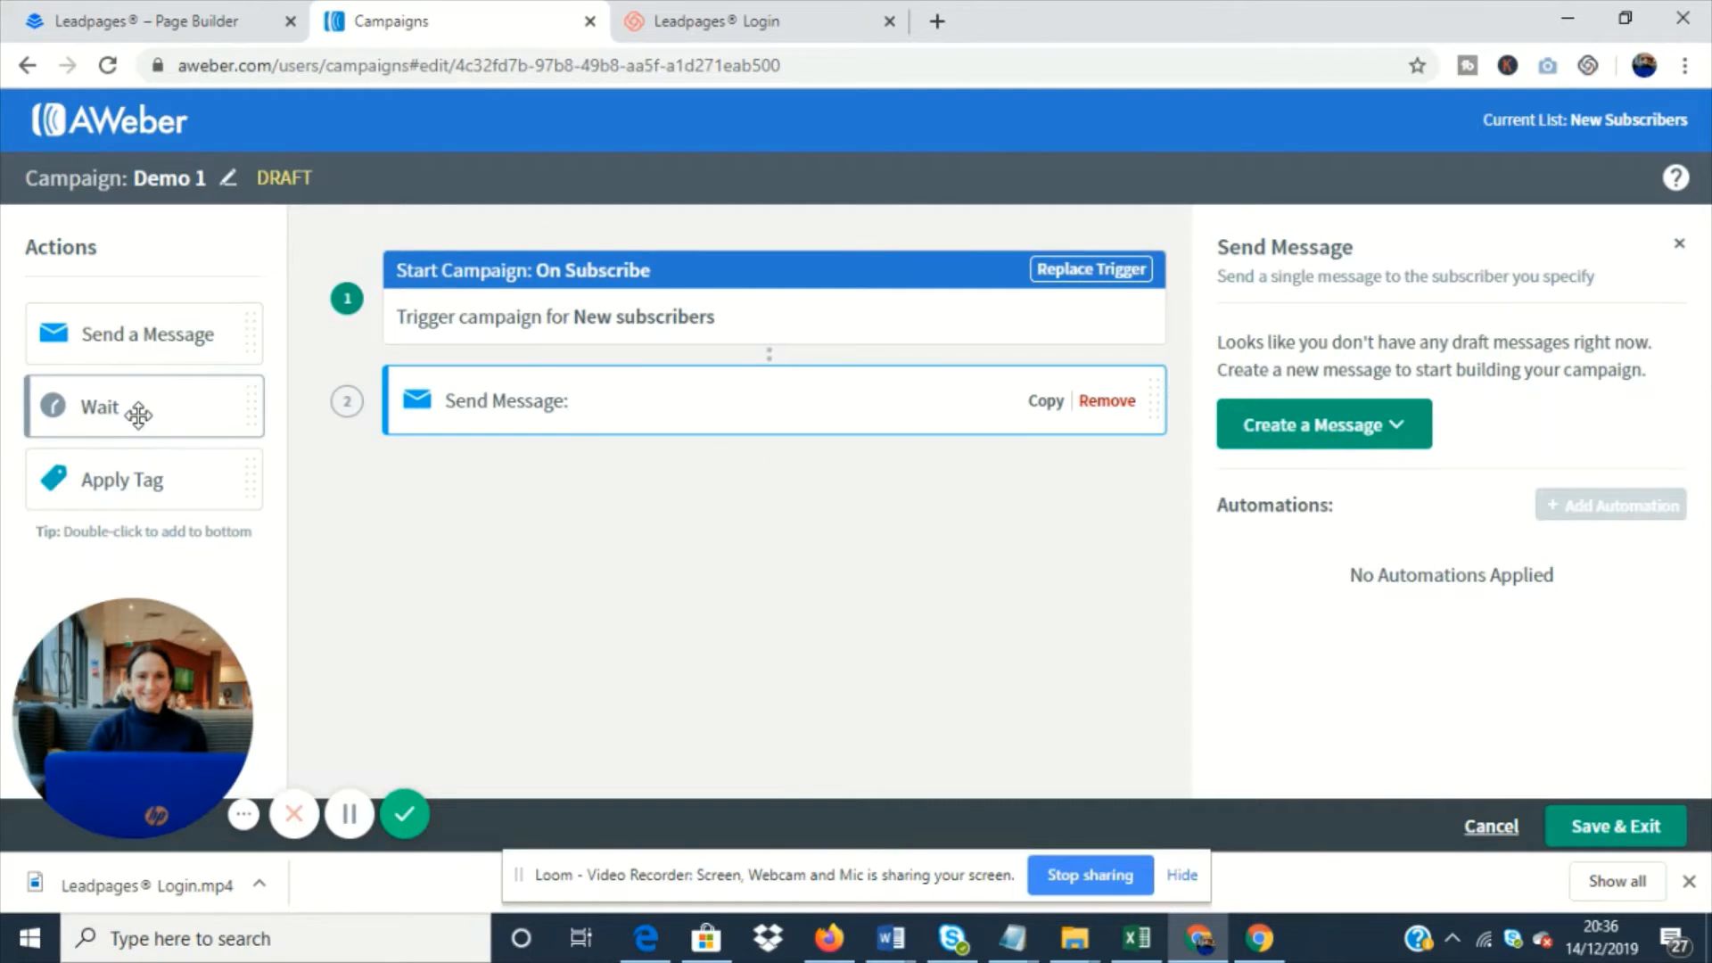
pyautogui.moveTo(137, 405); pyautogui.dragTo(467, 467)
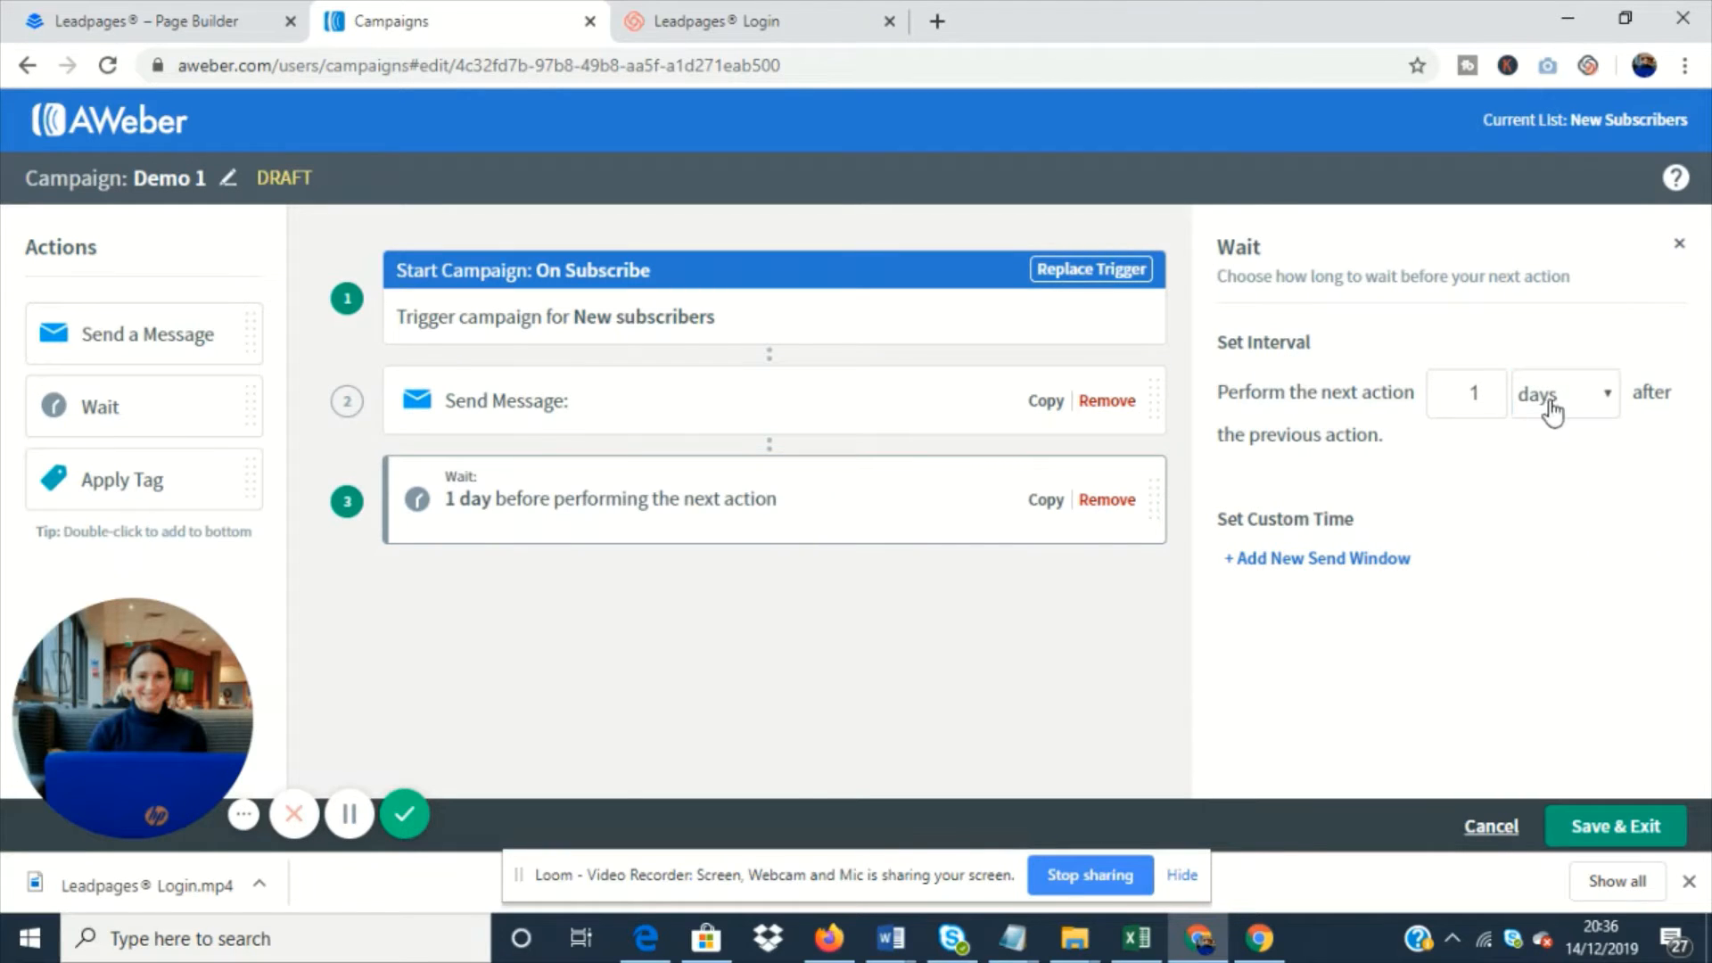
pyautogui.click(1596, 396)
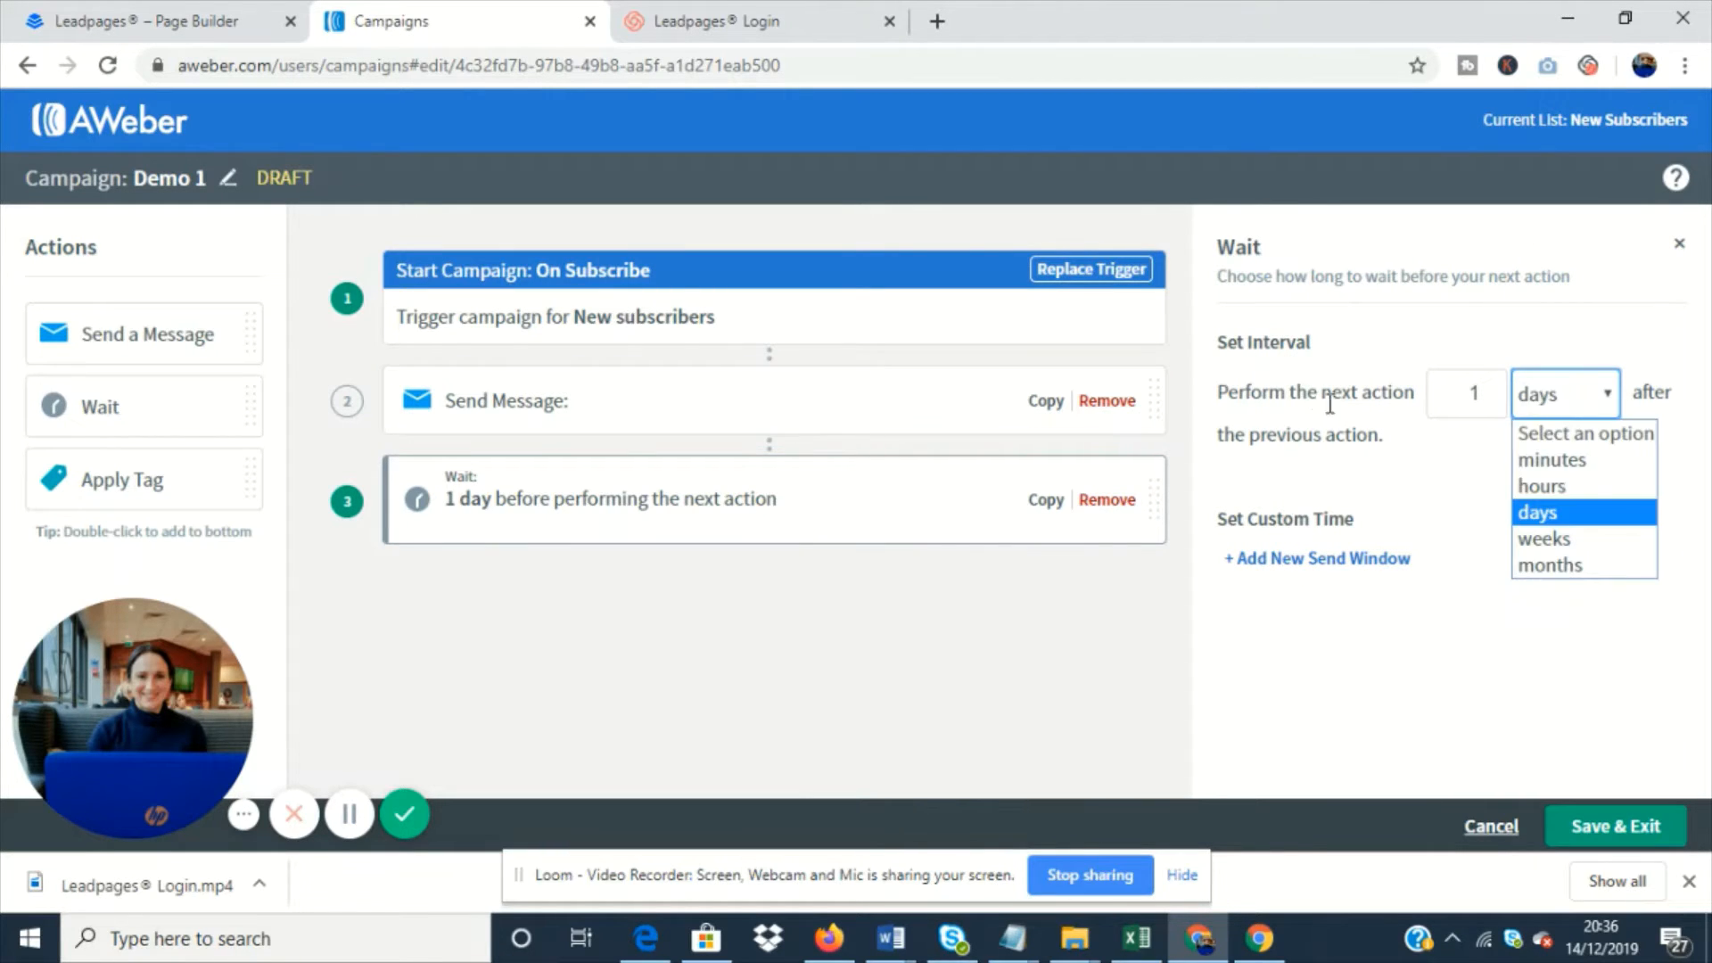
pyautogui.moveTo(134, 335); pyautogui.dragTo(613, 595)
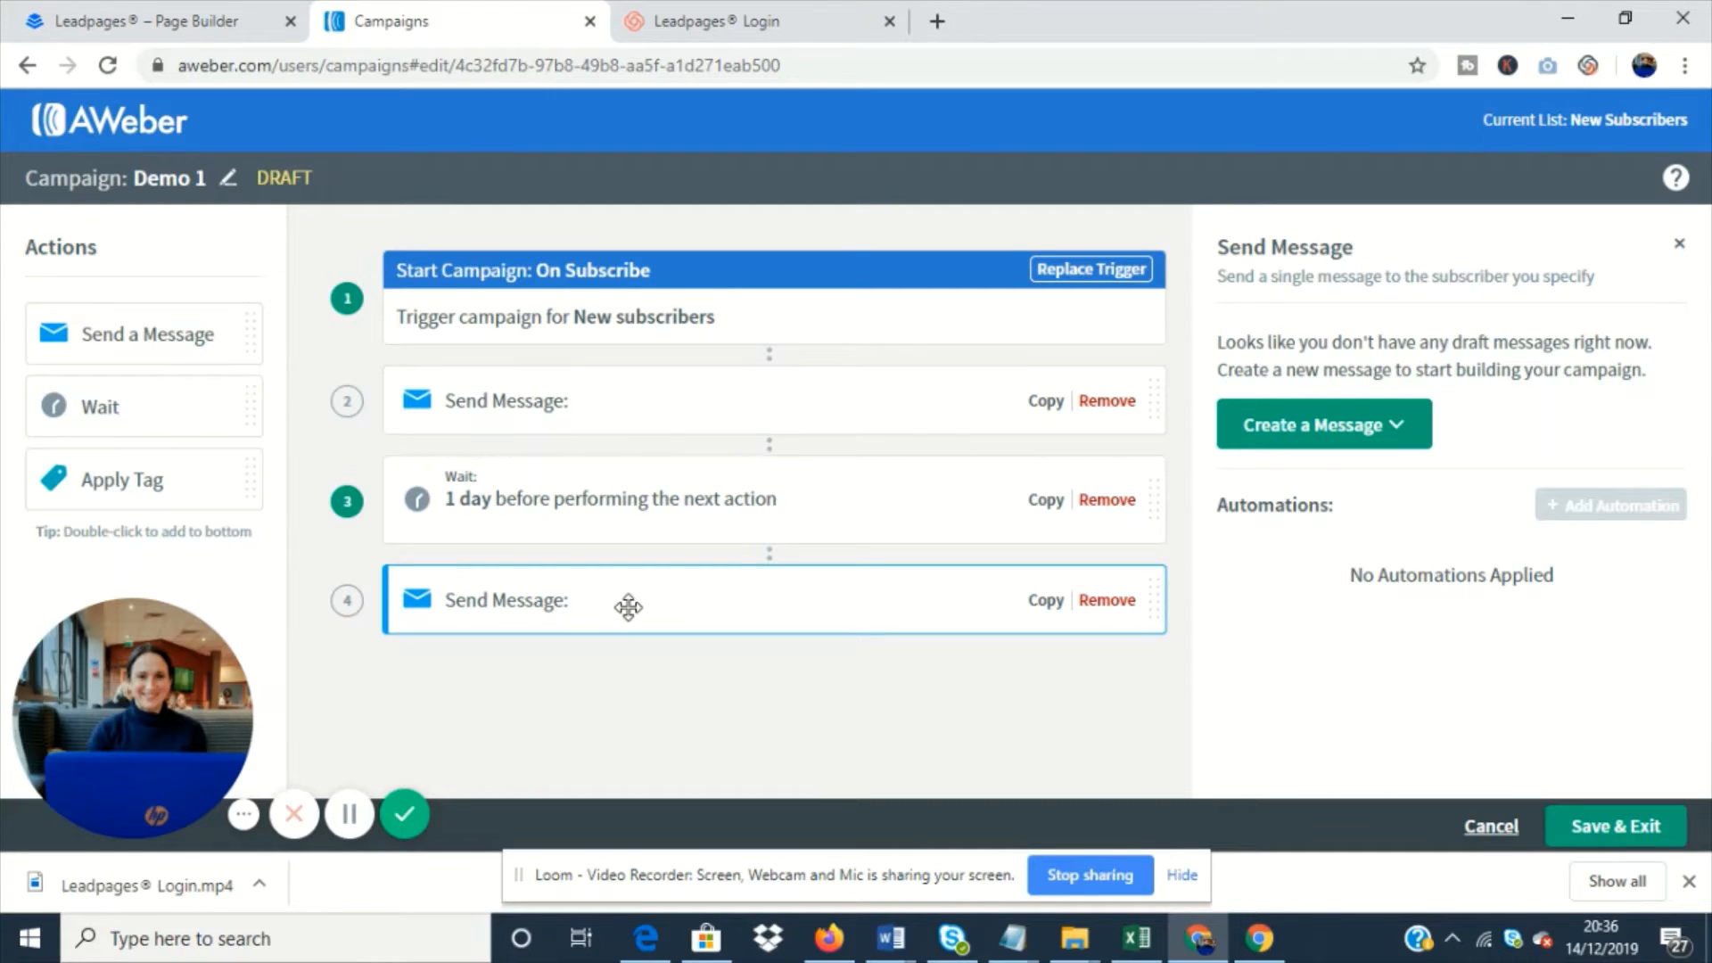
# - Create a message for the campaign's first Send Message action with the Drag & Drop Email Builder
pyautogui.click(767, 375)
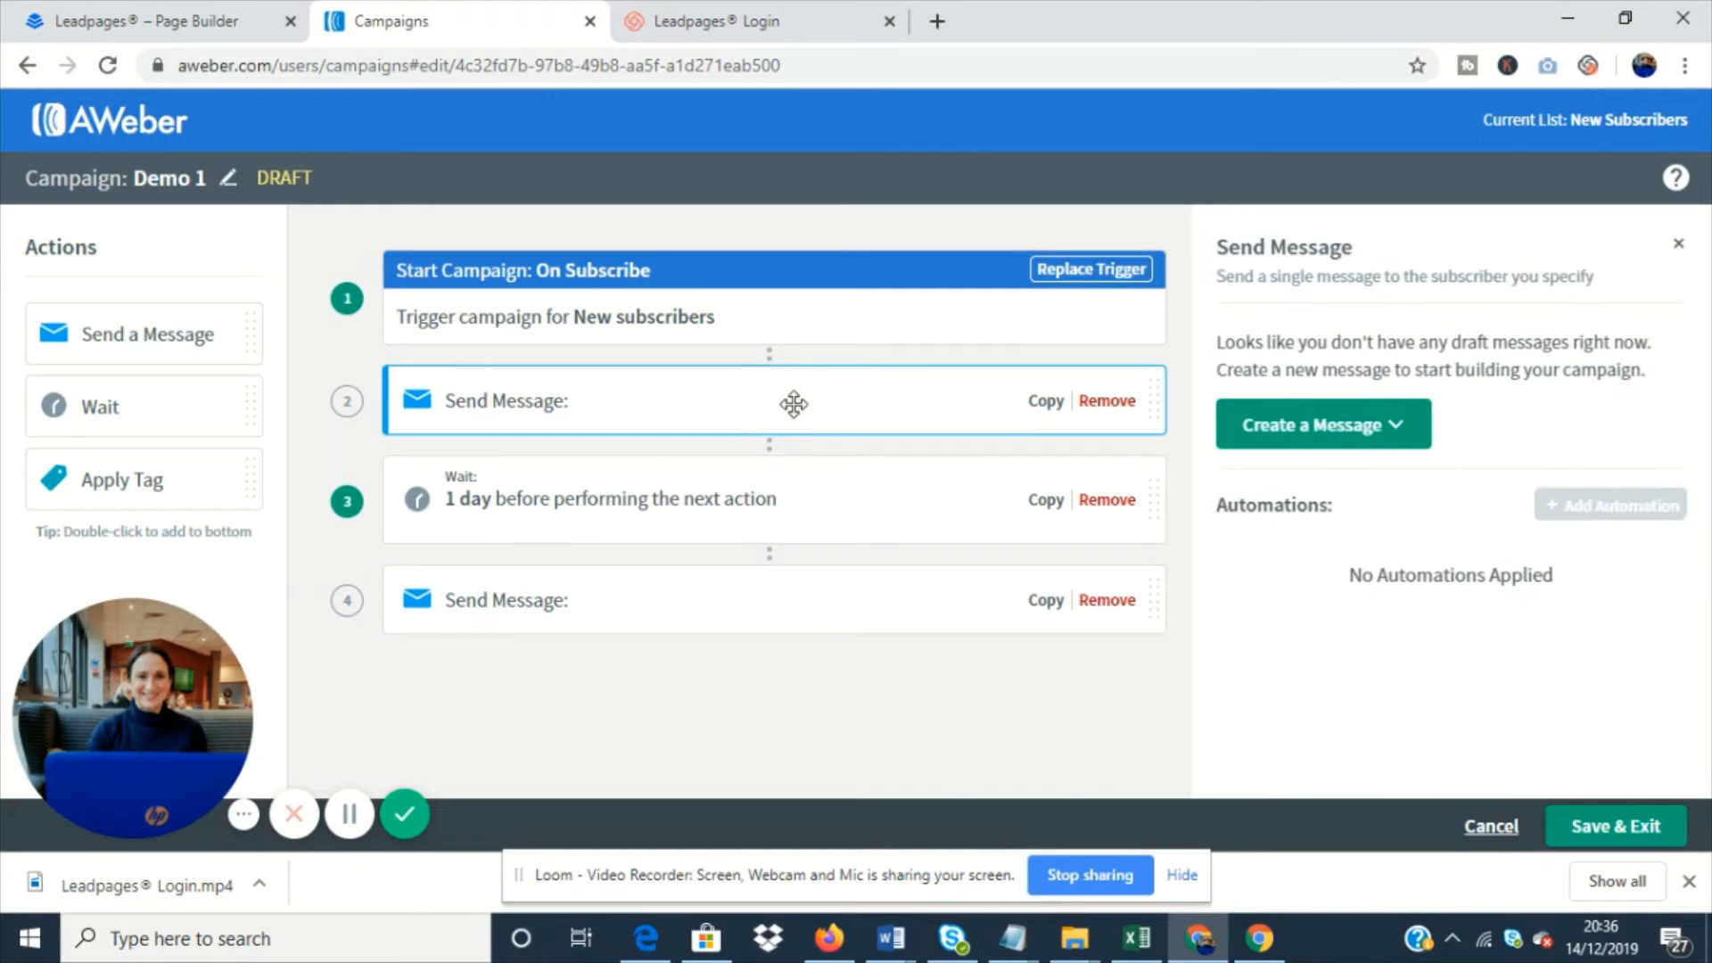
pyautogui.click(1340, 436)
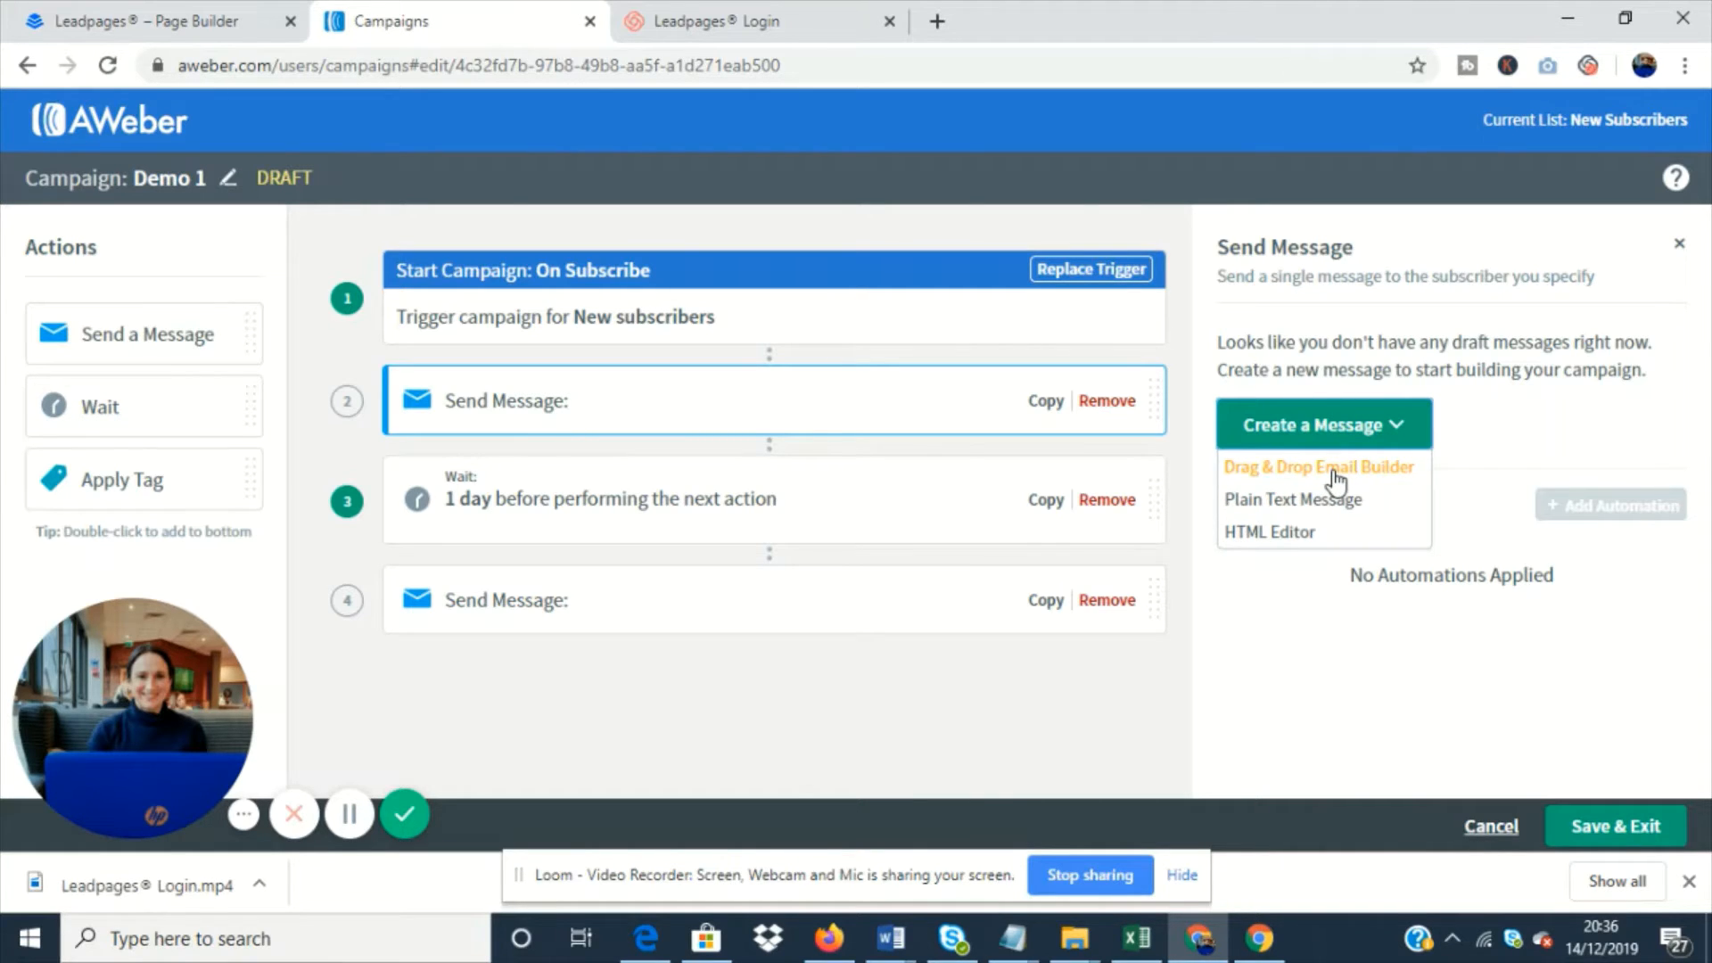
pyautogui.click(1334, 474)
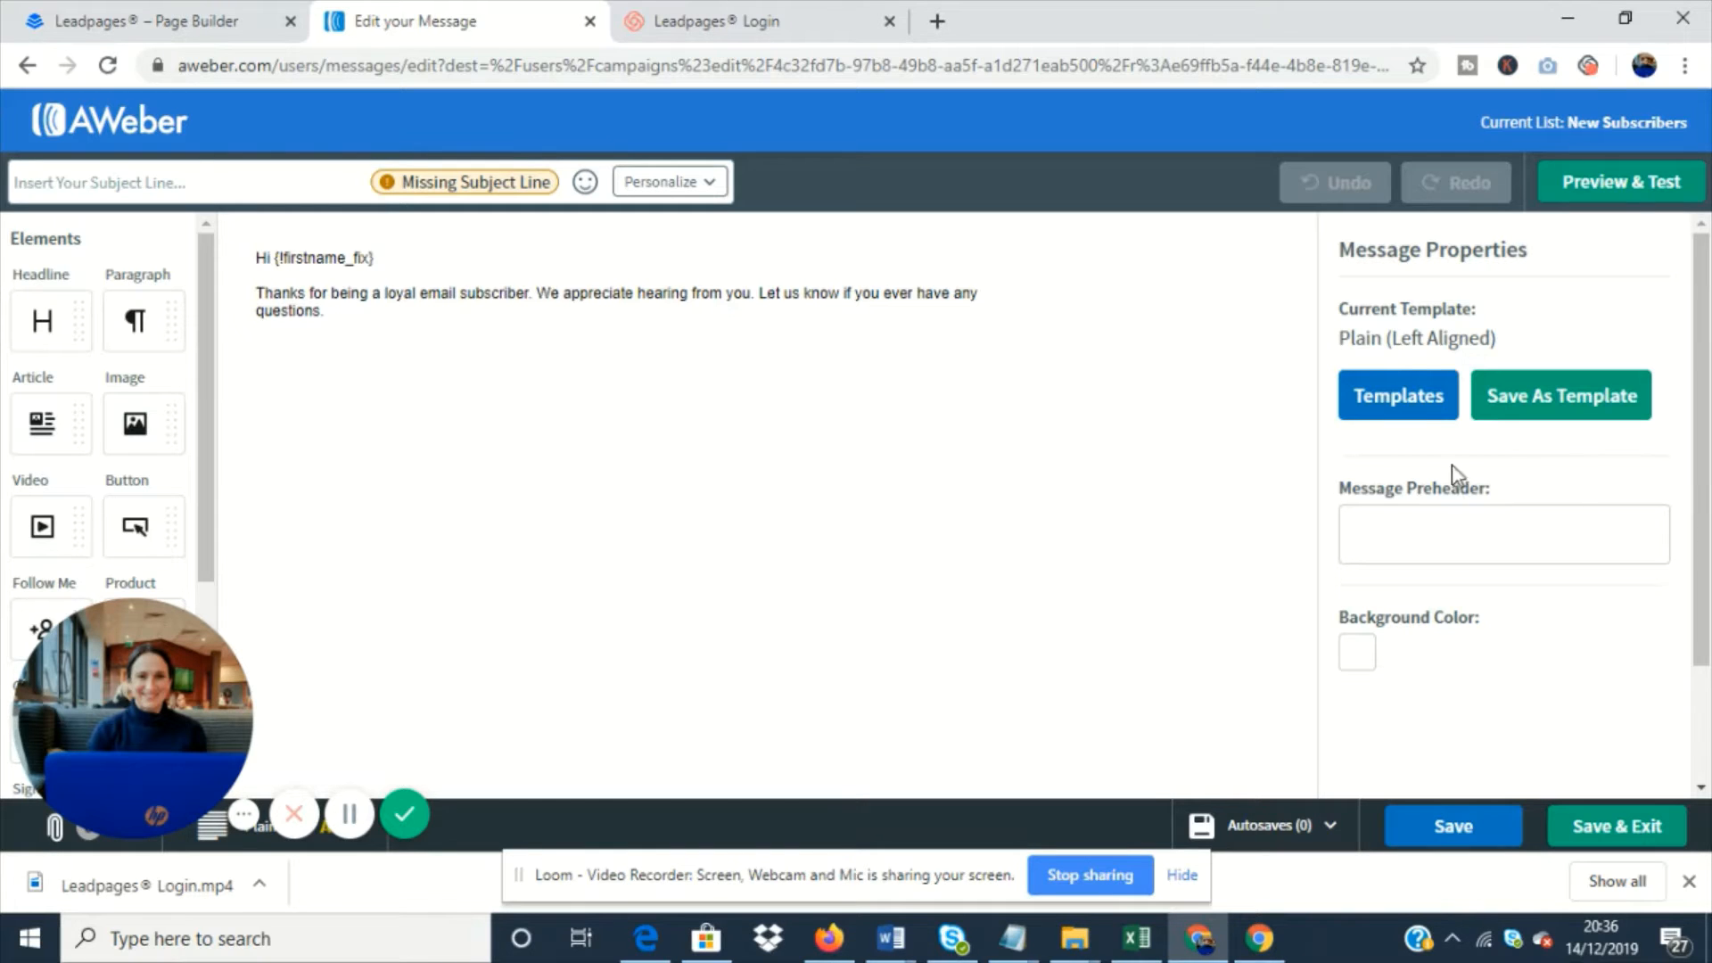
# - Browse the gallery and saved templates, and apply the saved DMD - Organisations template while keeping the message content
pyautogui.click(1396, 410)
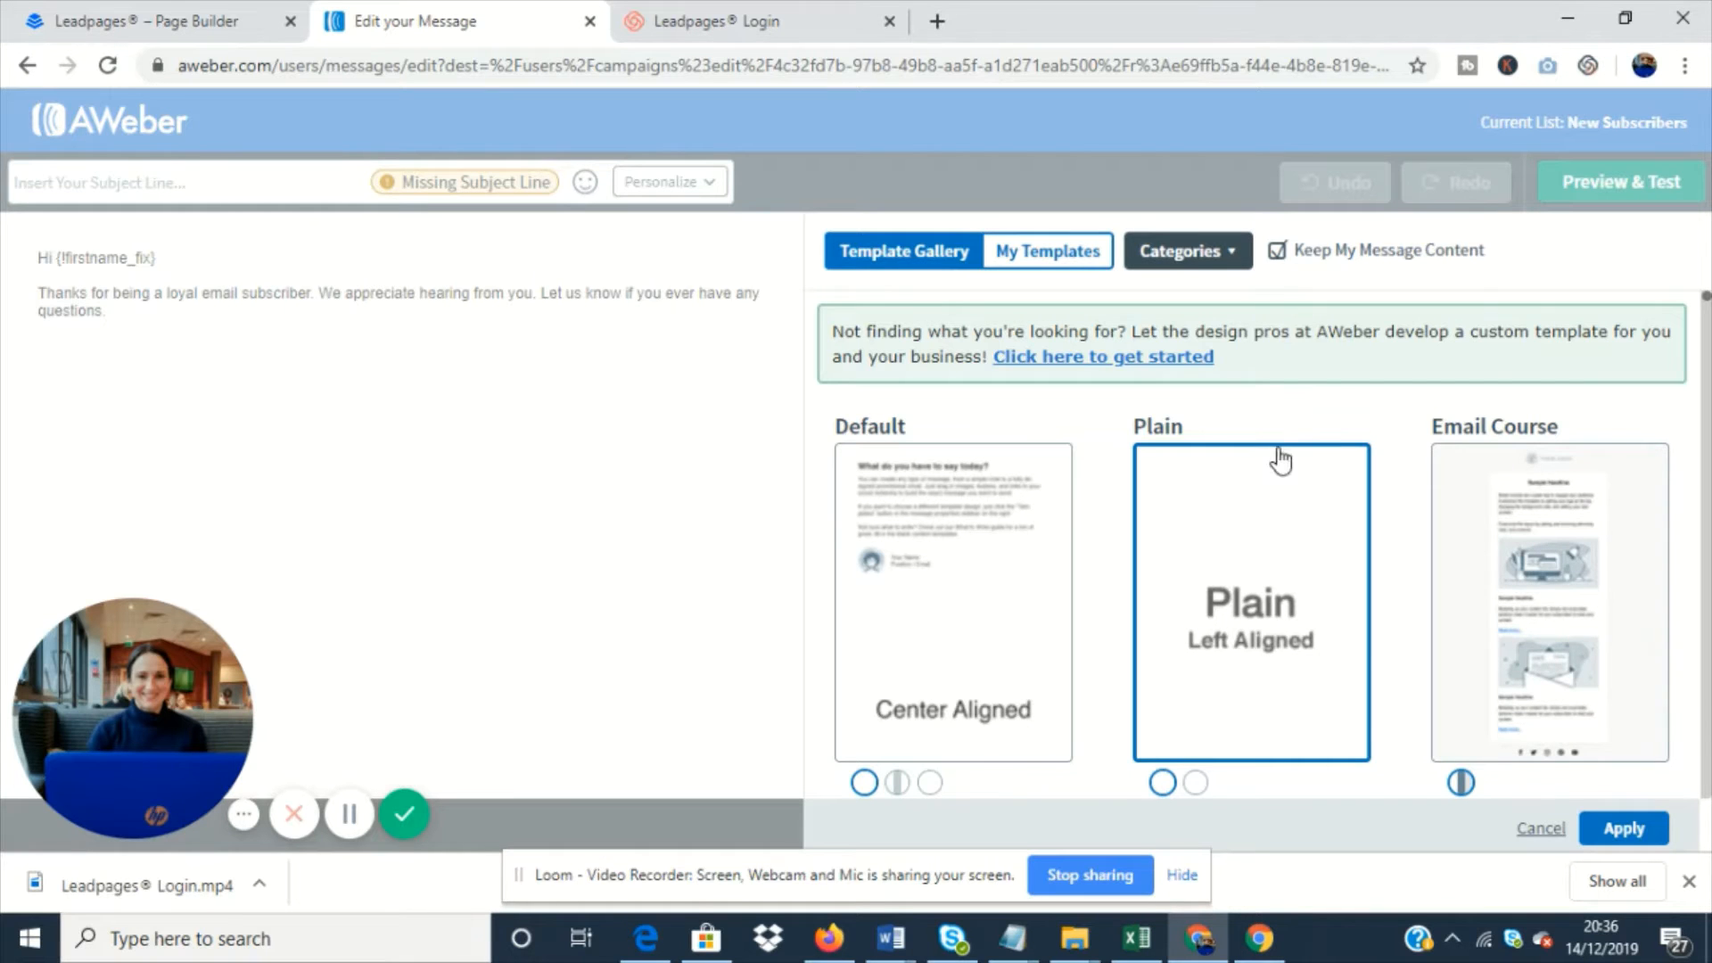
pyautogui.scroll(-5, 1280, 457)
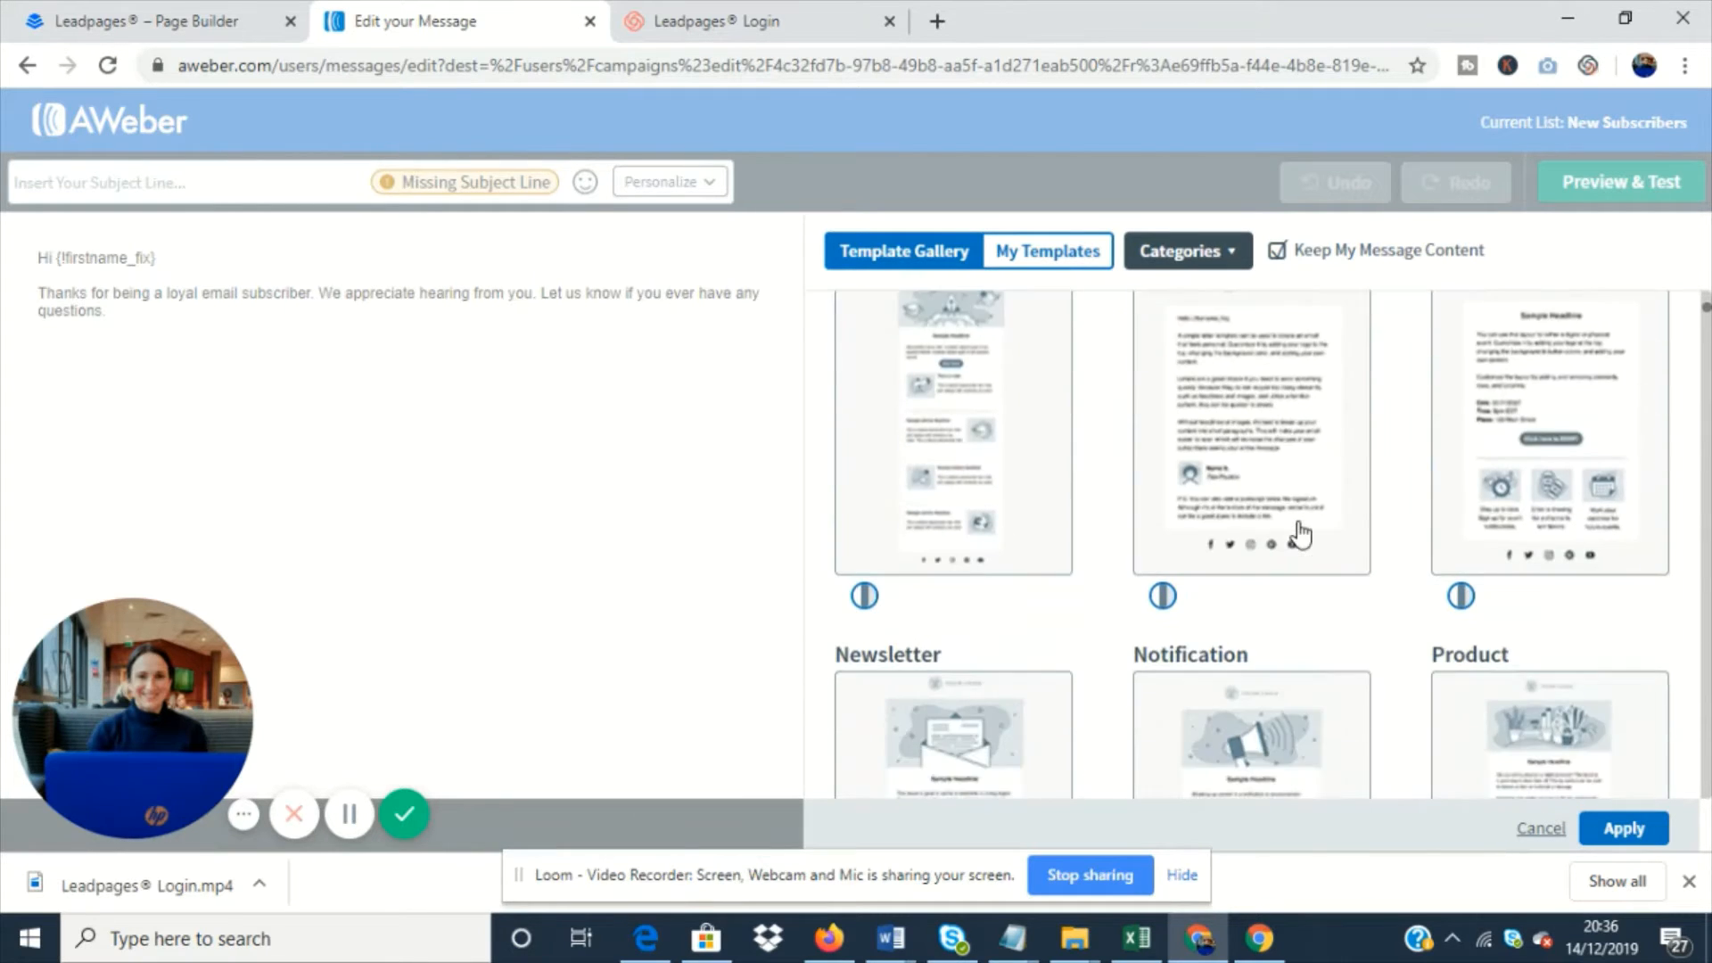
pyautogui.scroll(-5, 1154, 443)
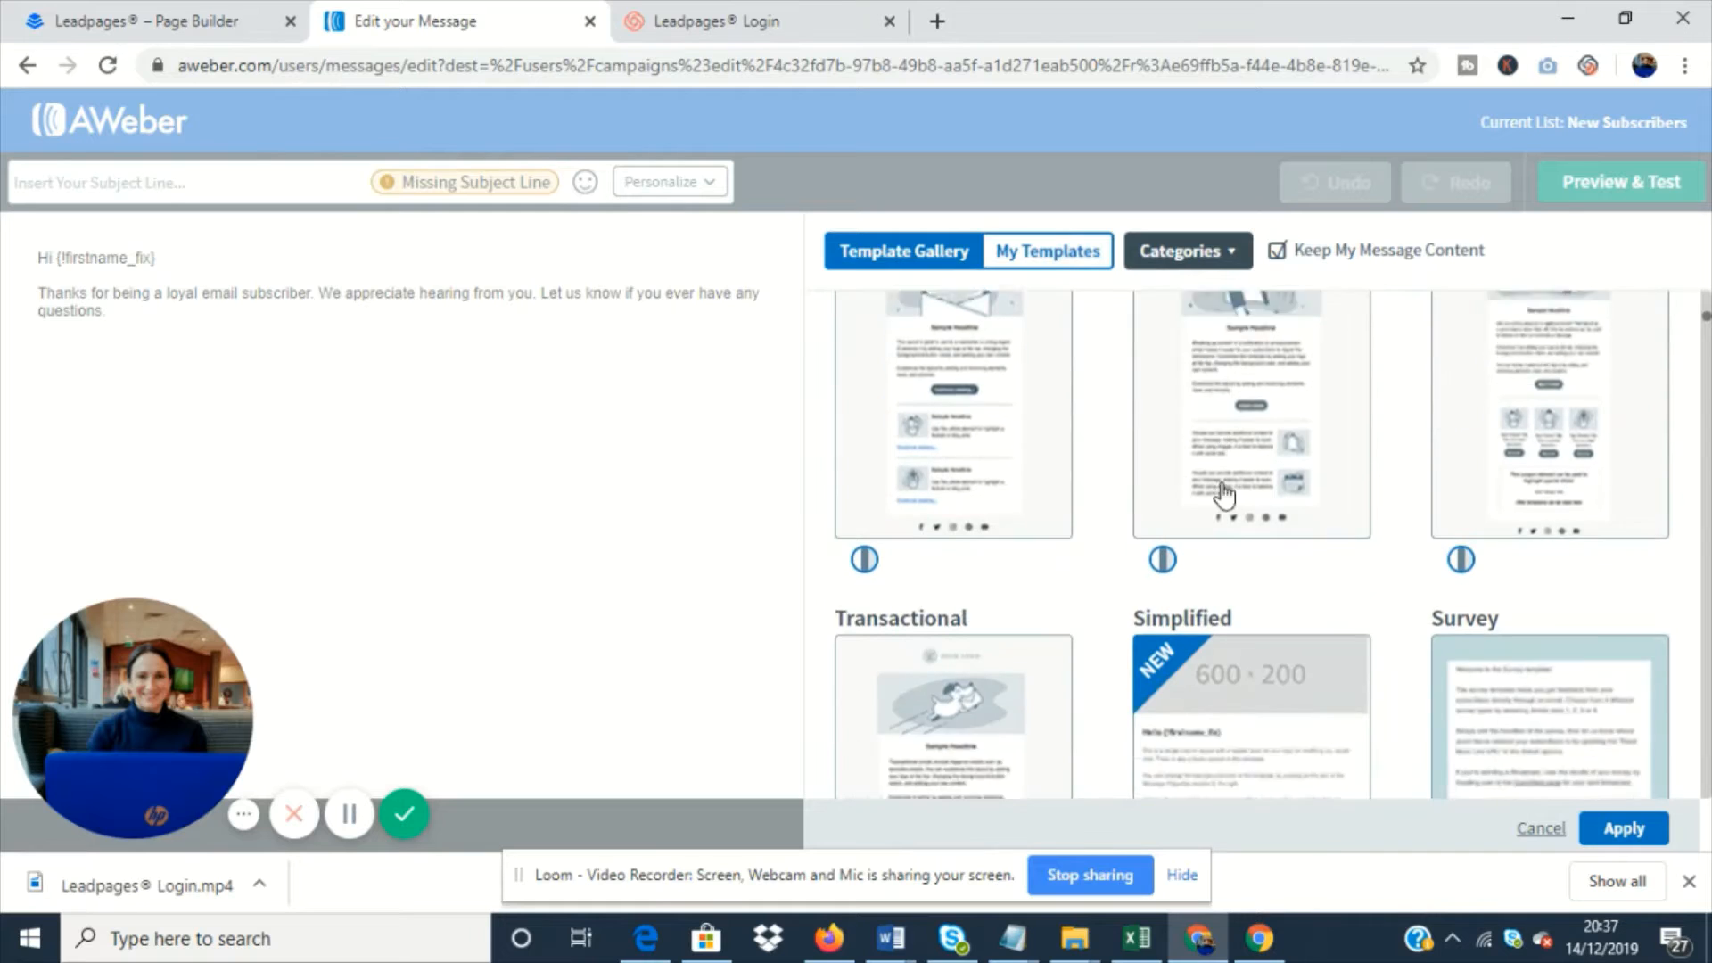
pyautogui.scroll(-8, 1248, 517)
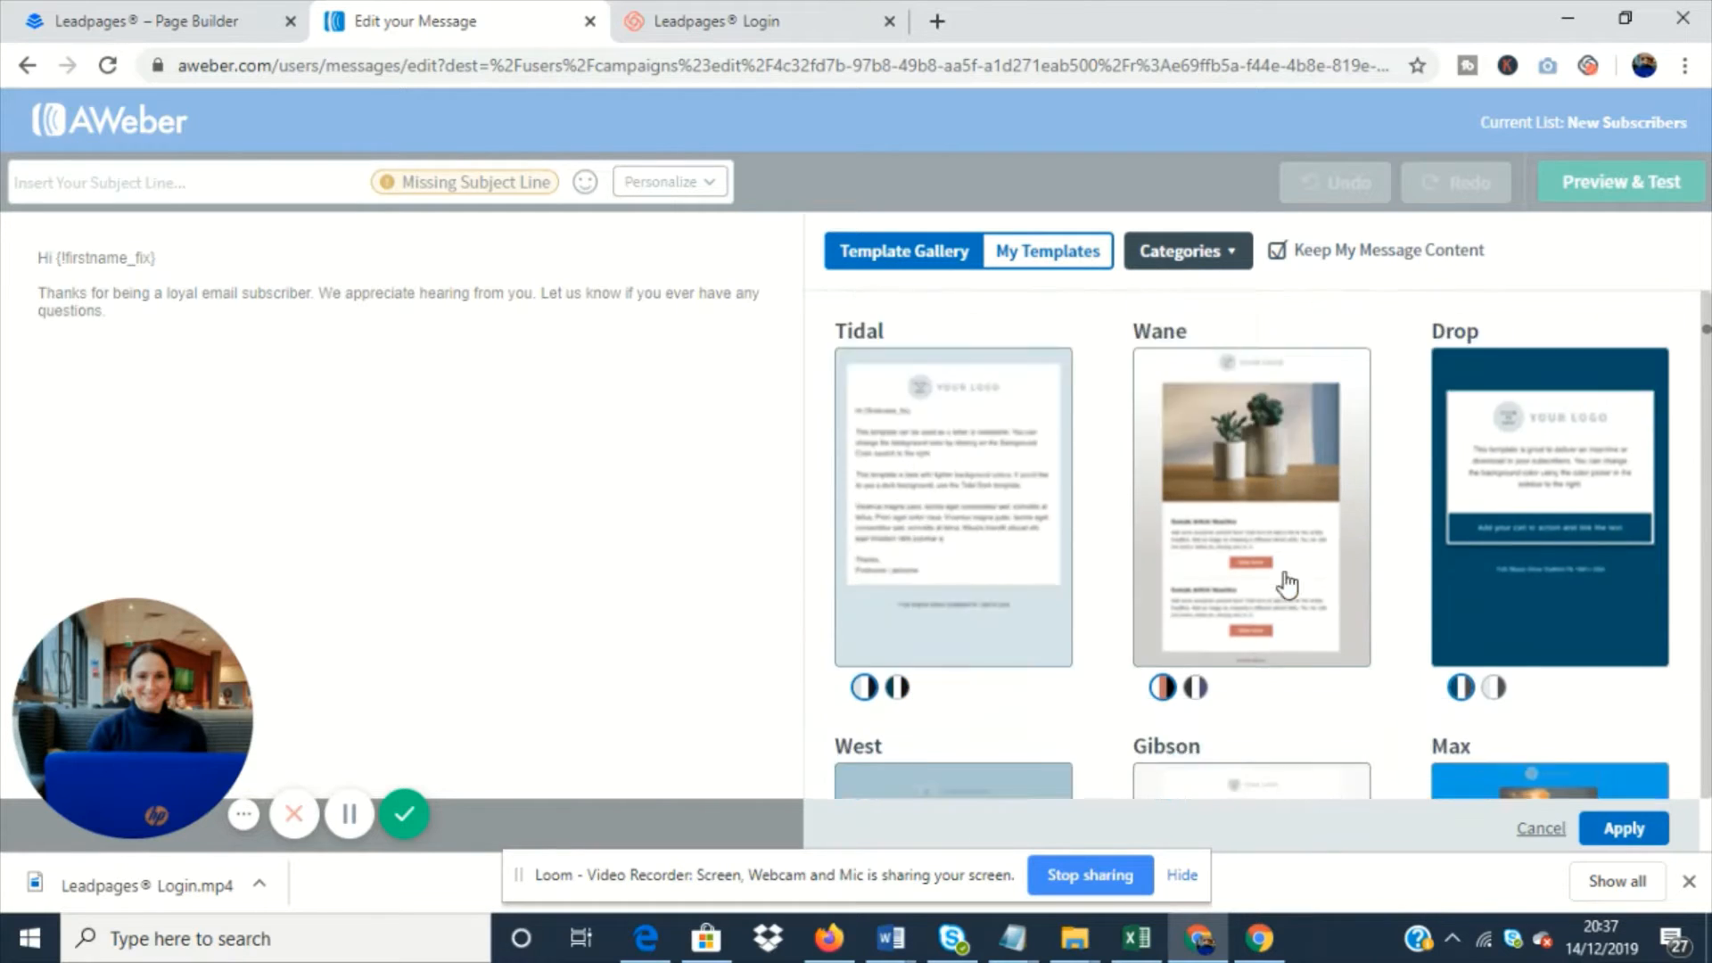
pyautogui.scroll(-5, 1286, 584)
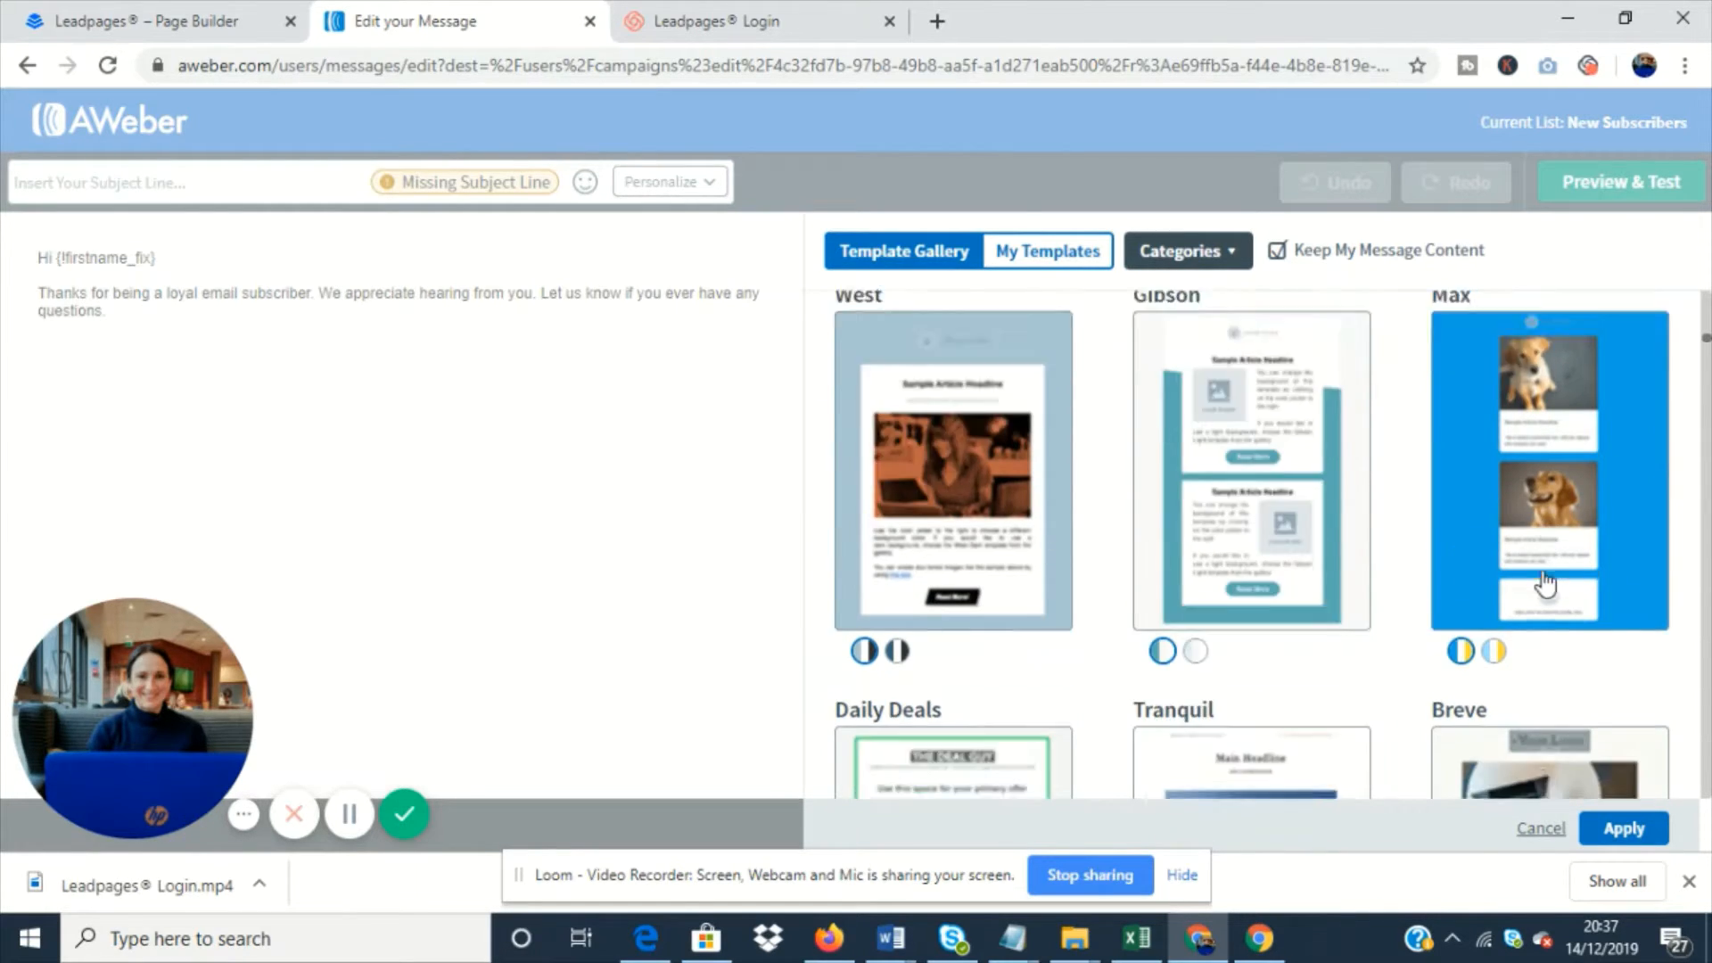
pyautogui.scroll(-5, 1545, 584)
pyautogui.scroll(3, 1182, 509)
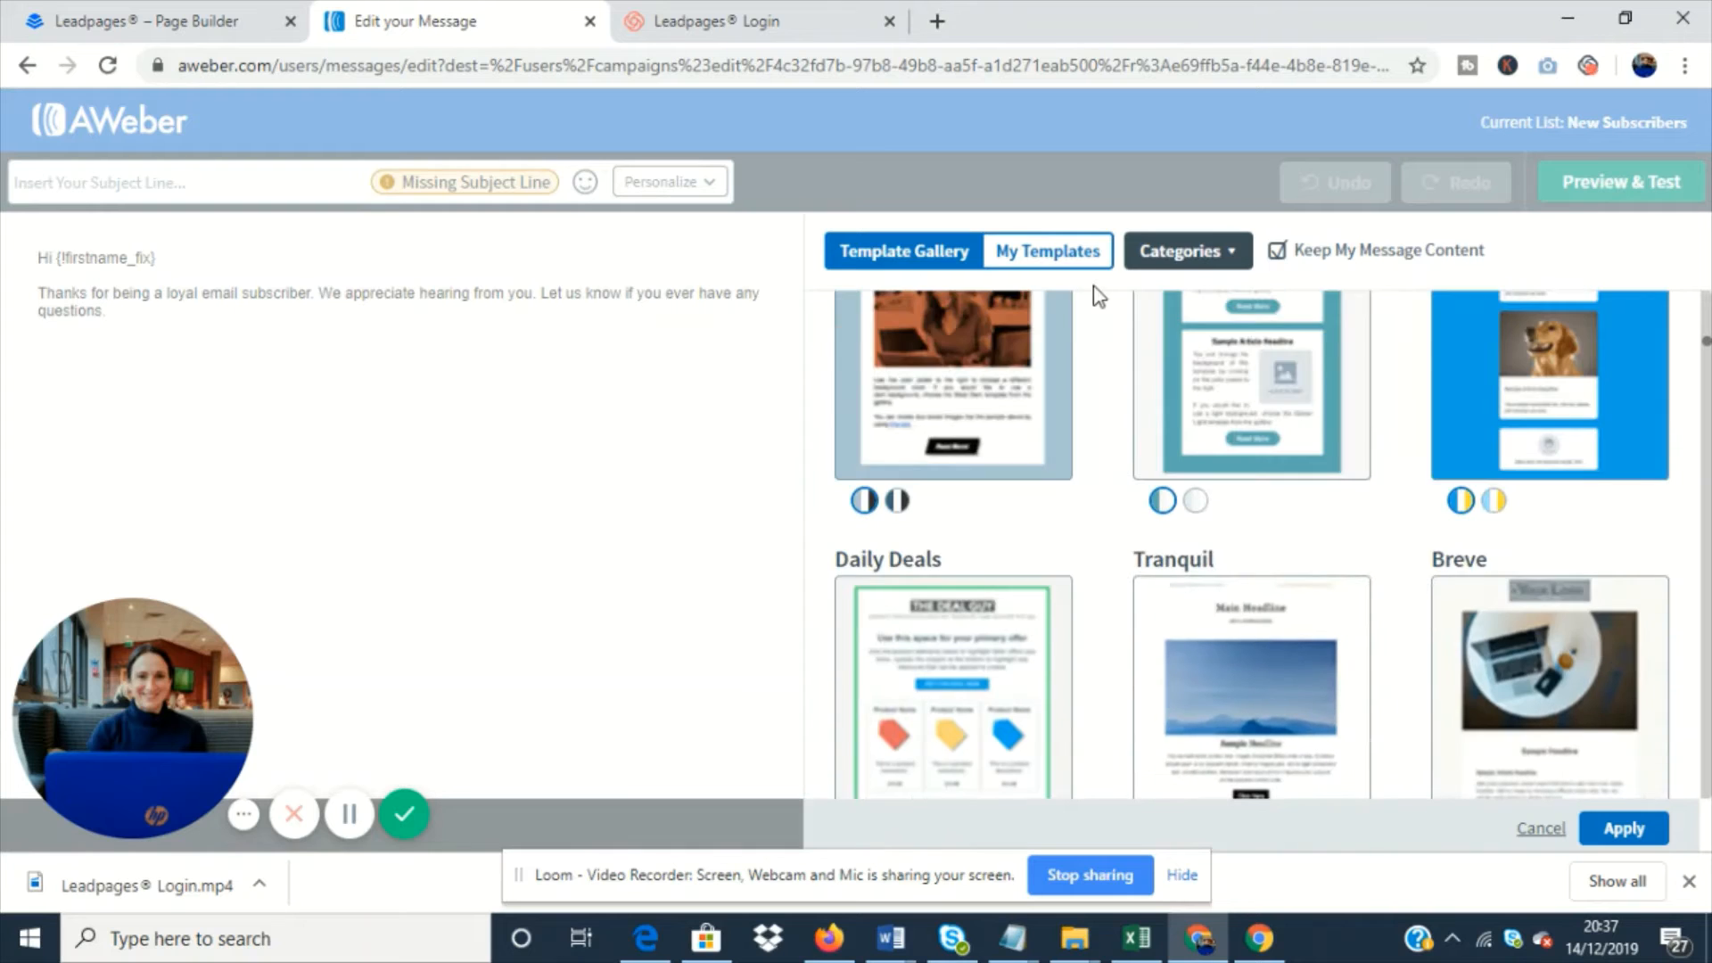
pyautogui.click(1095, 259)
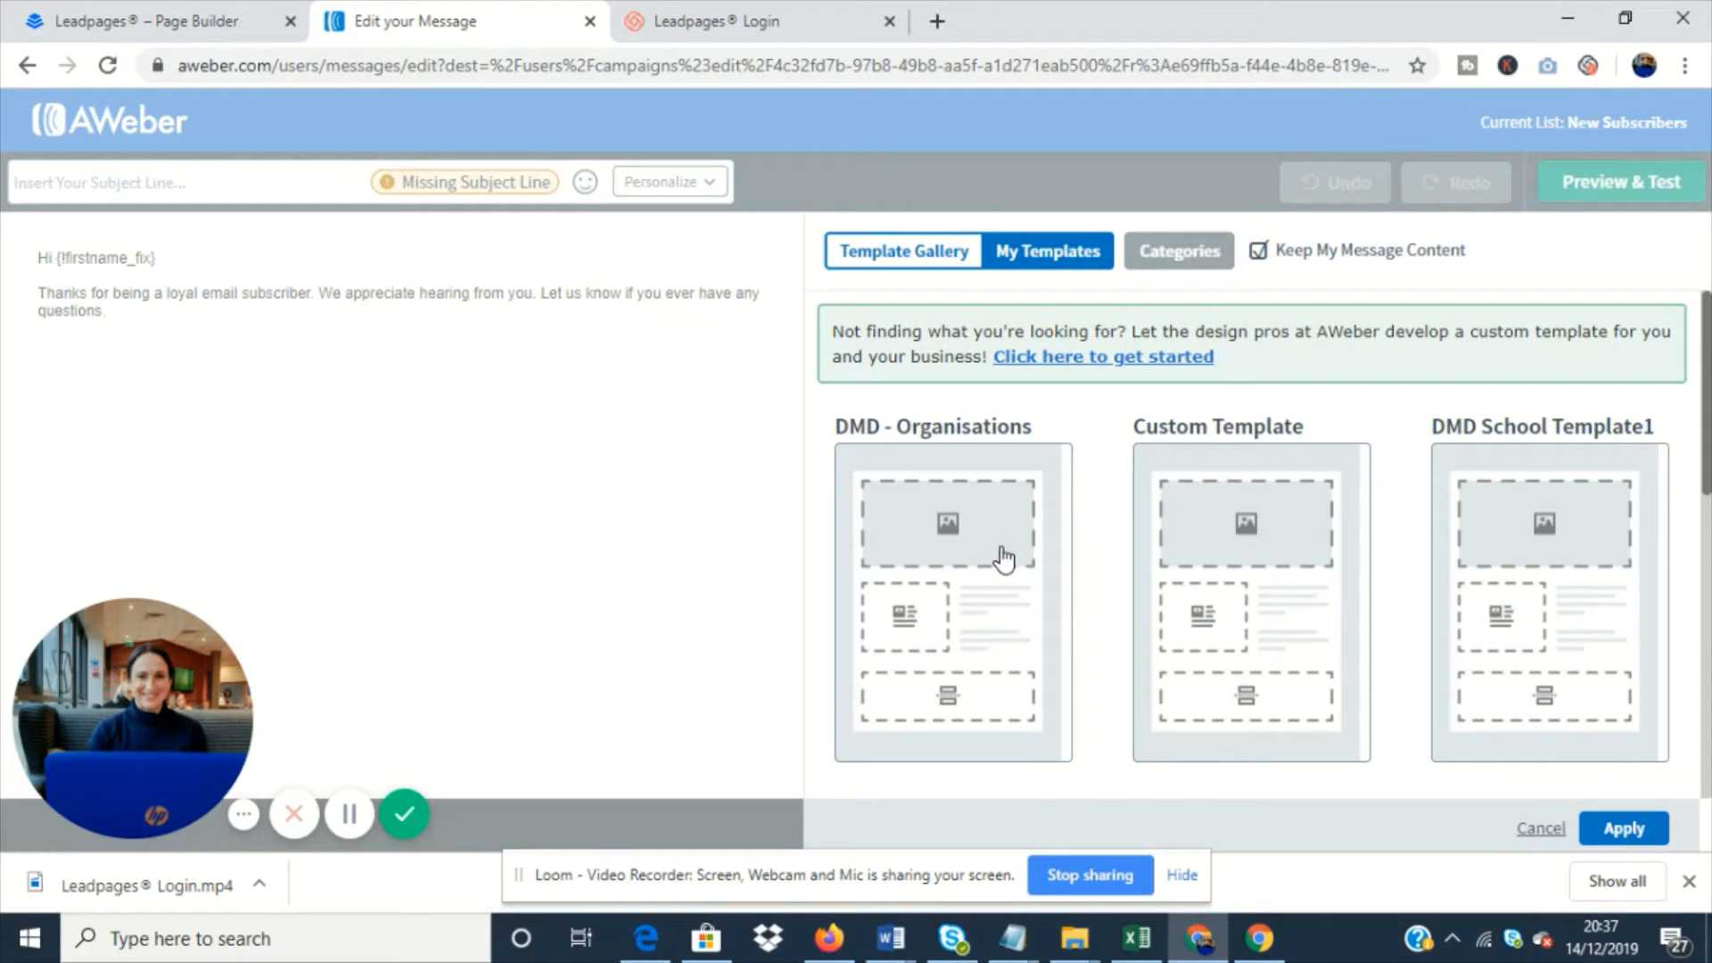
pyautogui.scroll(-1, 1228, 539)
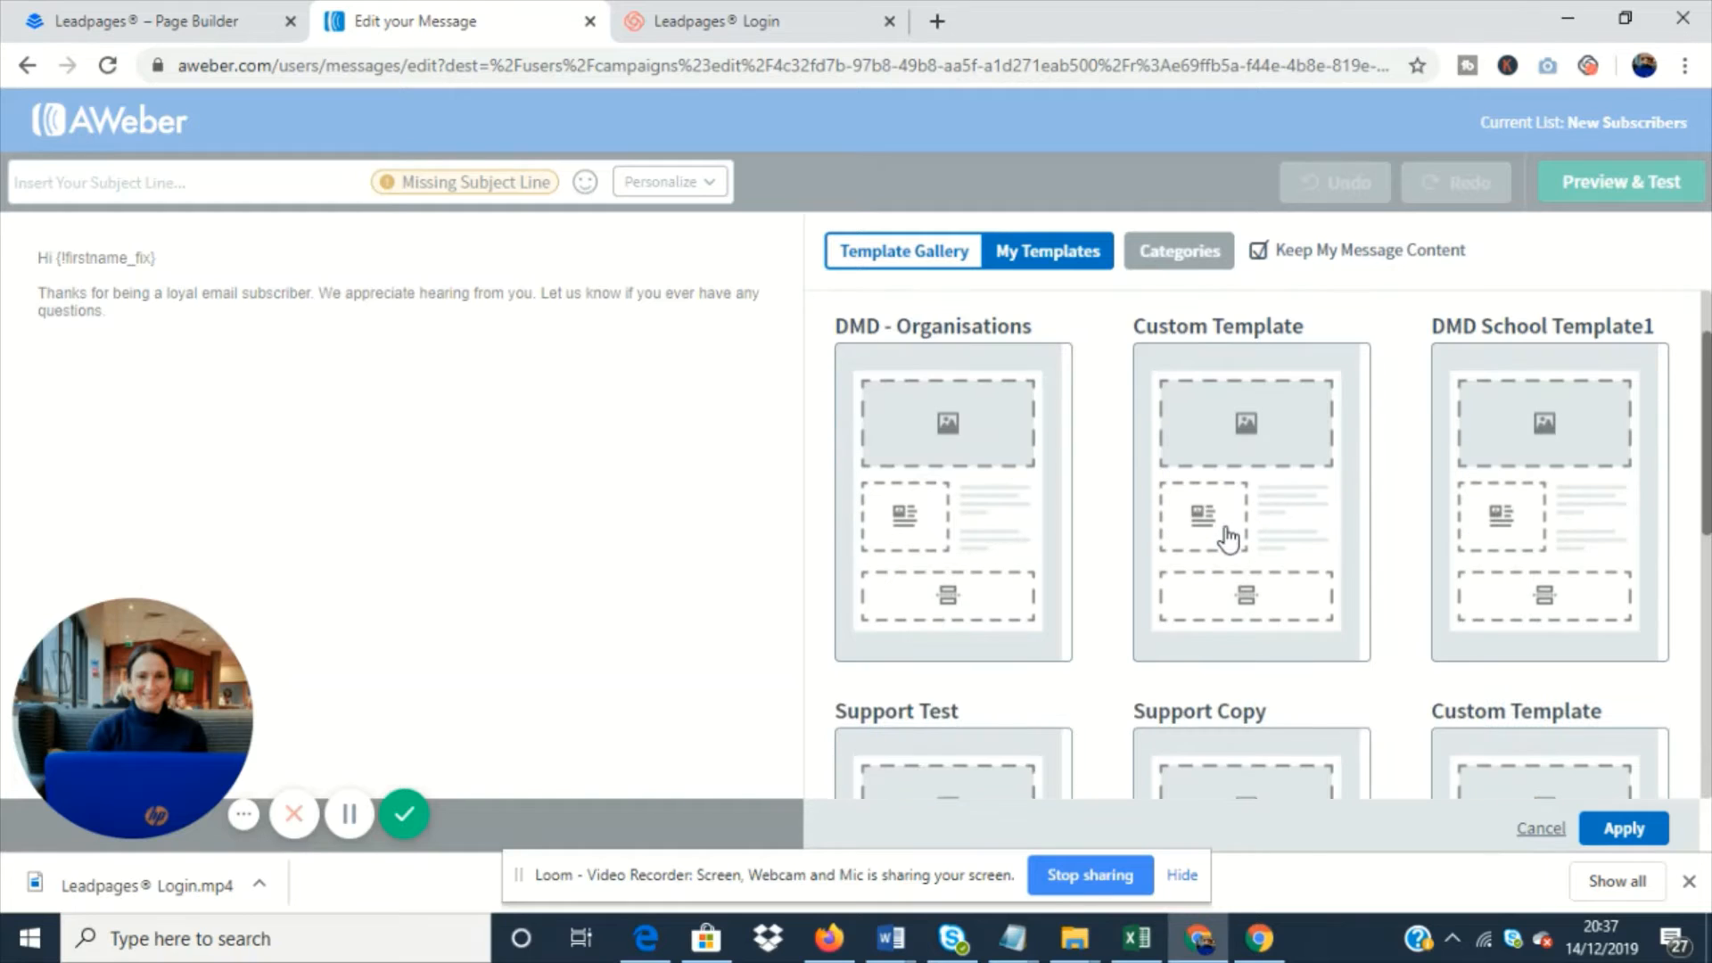
pyautogui.scroll(-1, 1382, 539)
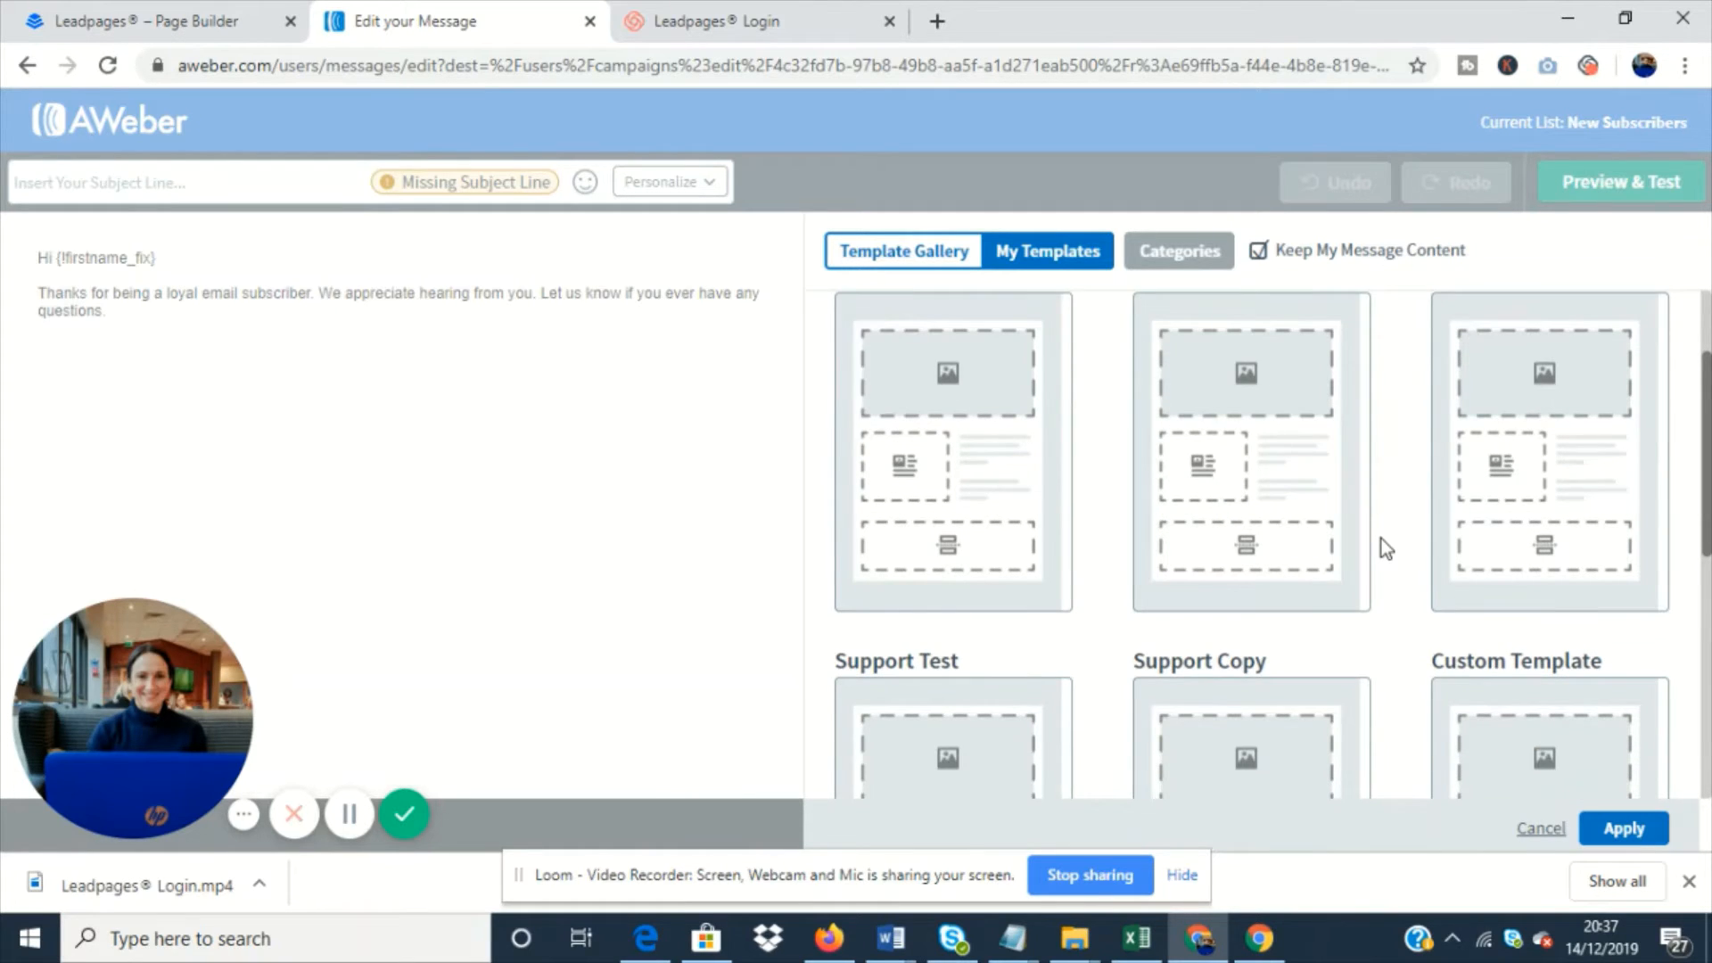
pyautogui.scroll(1, 1382, 538)
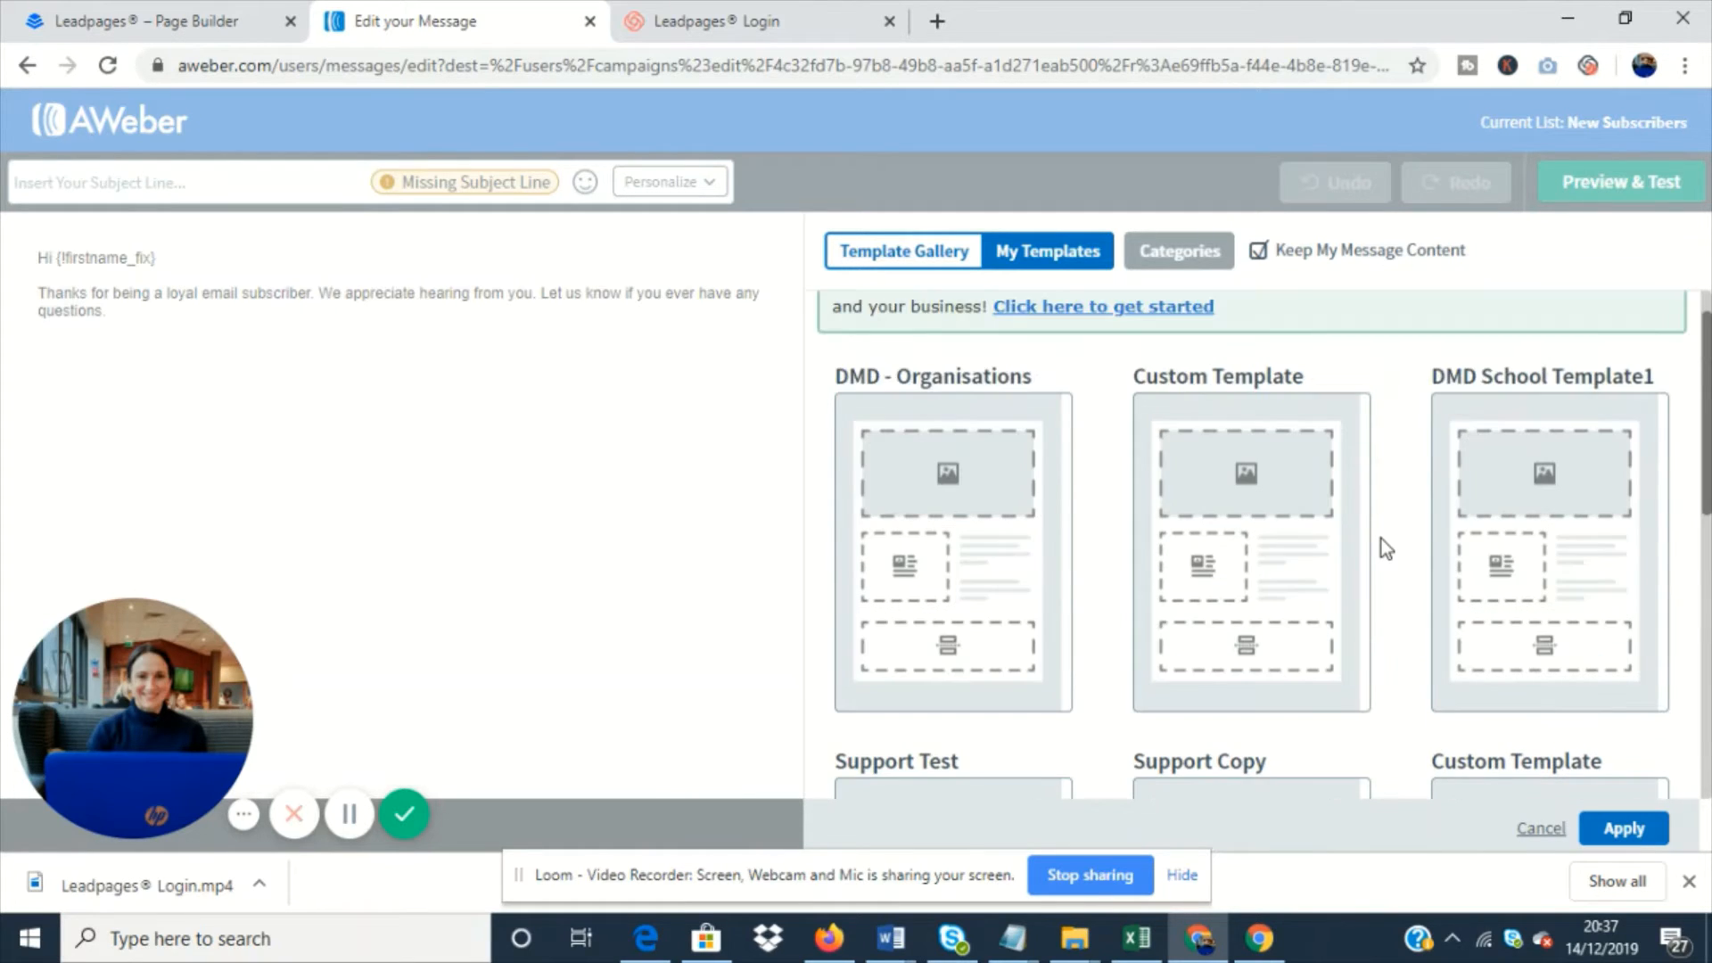
pyautogui.click(996, 517)
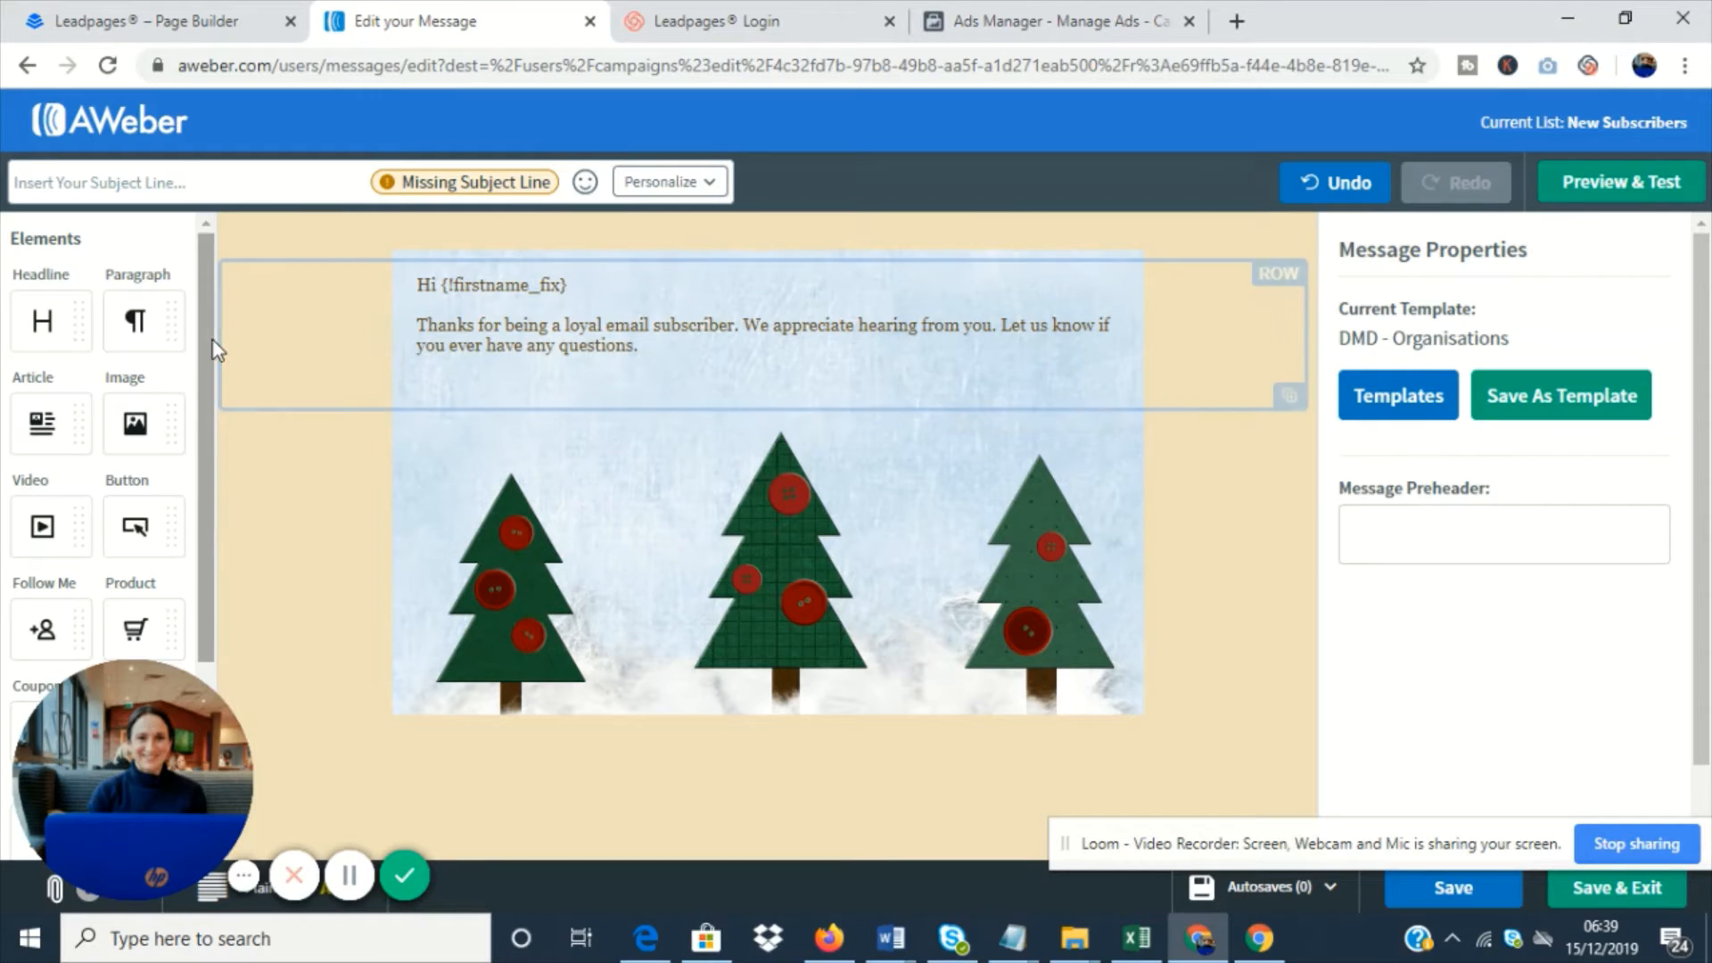
# - Add an image element to the message between the thank-you paragraph and the Christmas trees
pyautogui.scroll(-1, 212, 357)
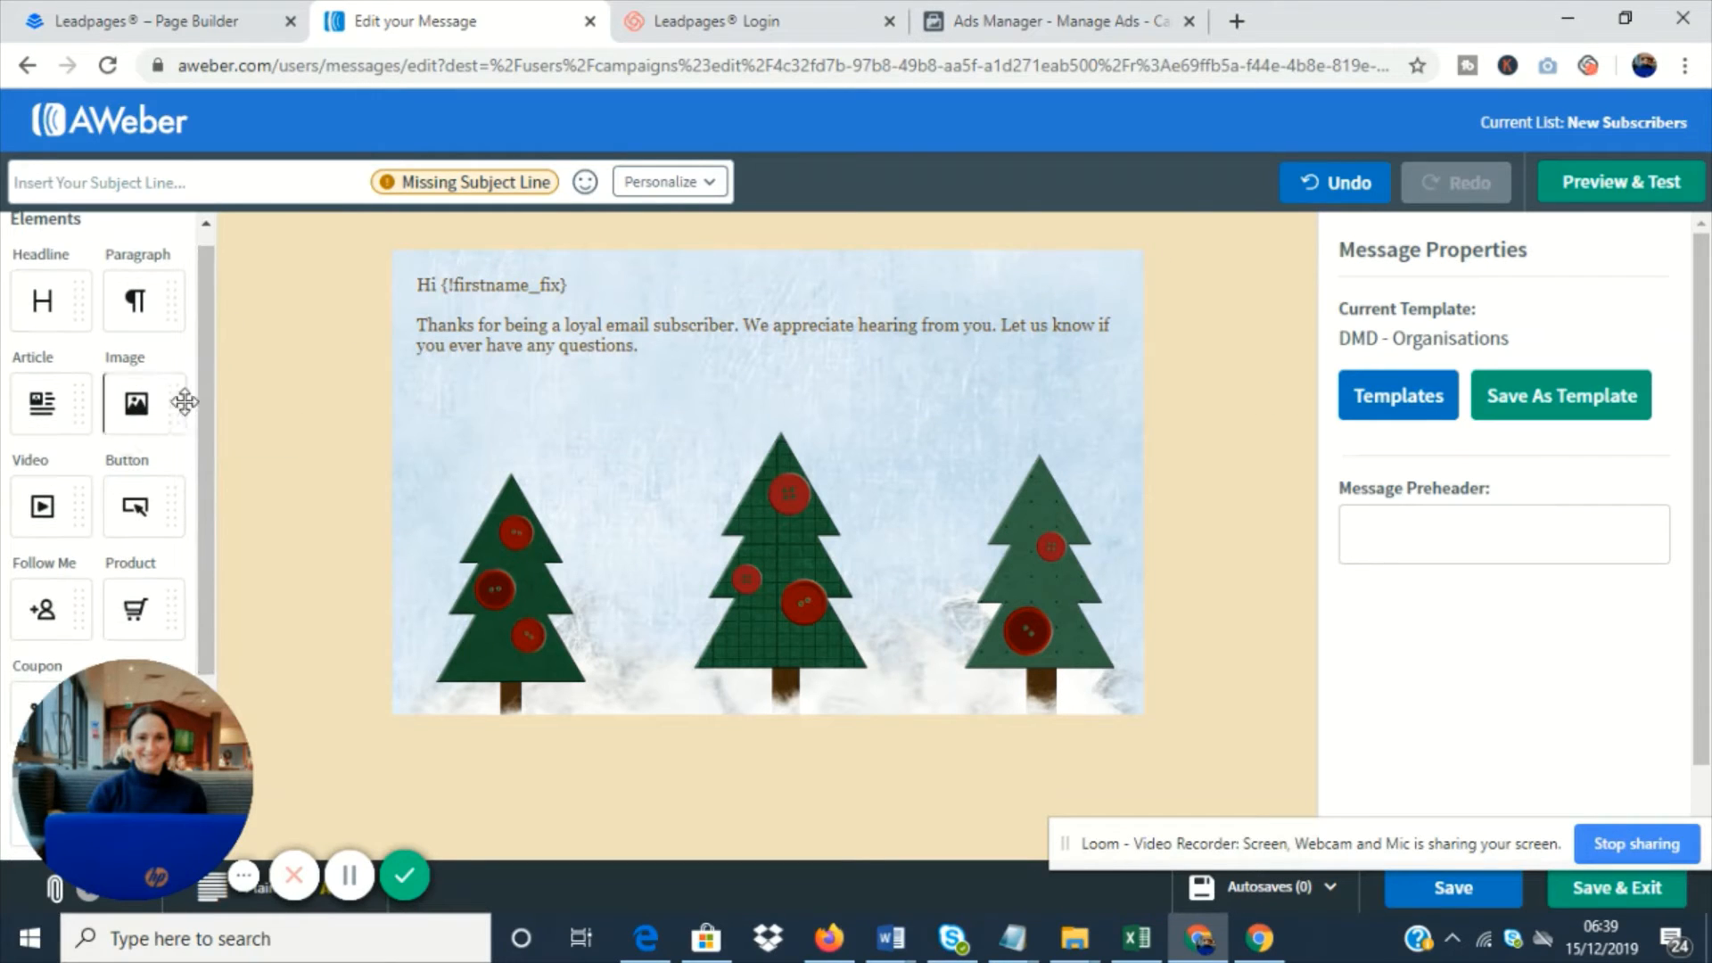
pyautogui.moveTo(178, 401); pyautogui.dragTo(519, 419)
pyautogui.moveTo(131, 395); pyautogui.dragTo(649, 408)
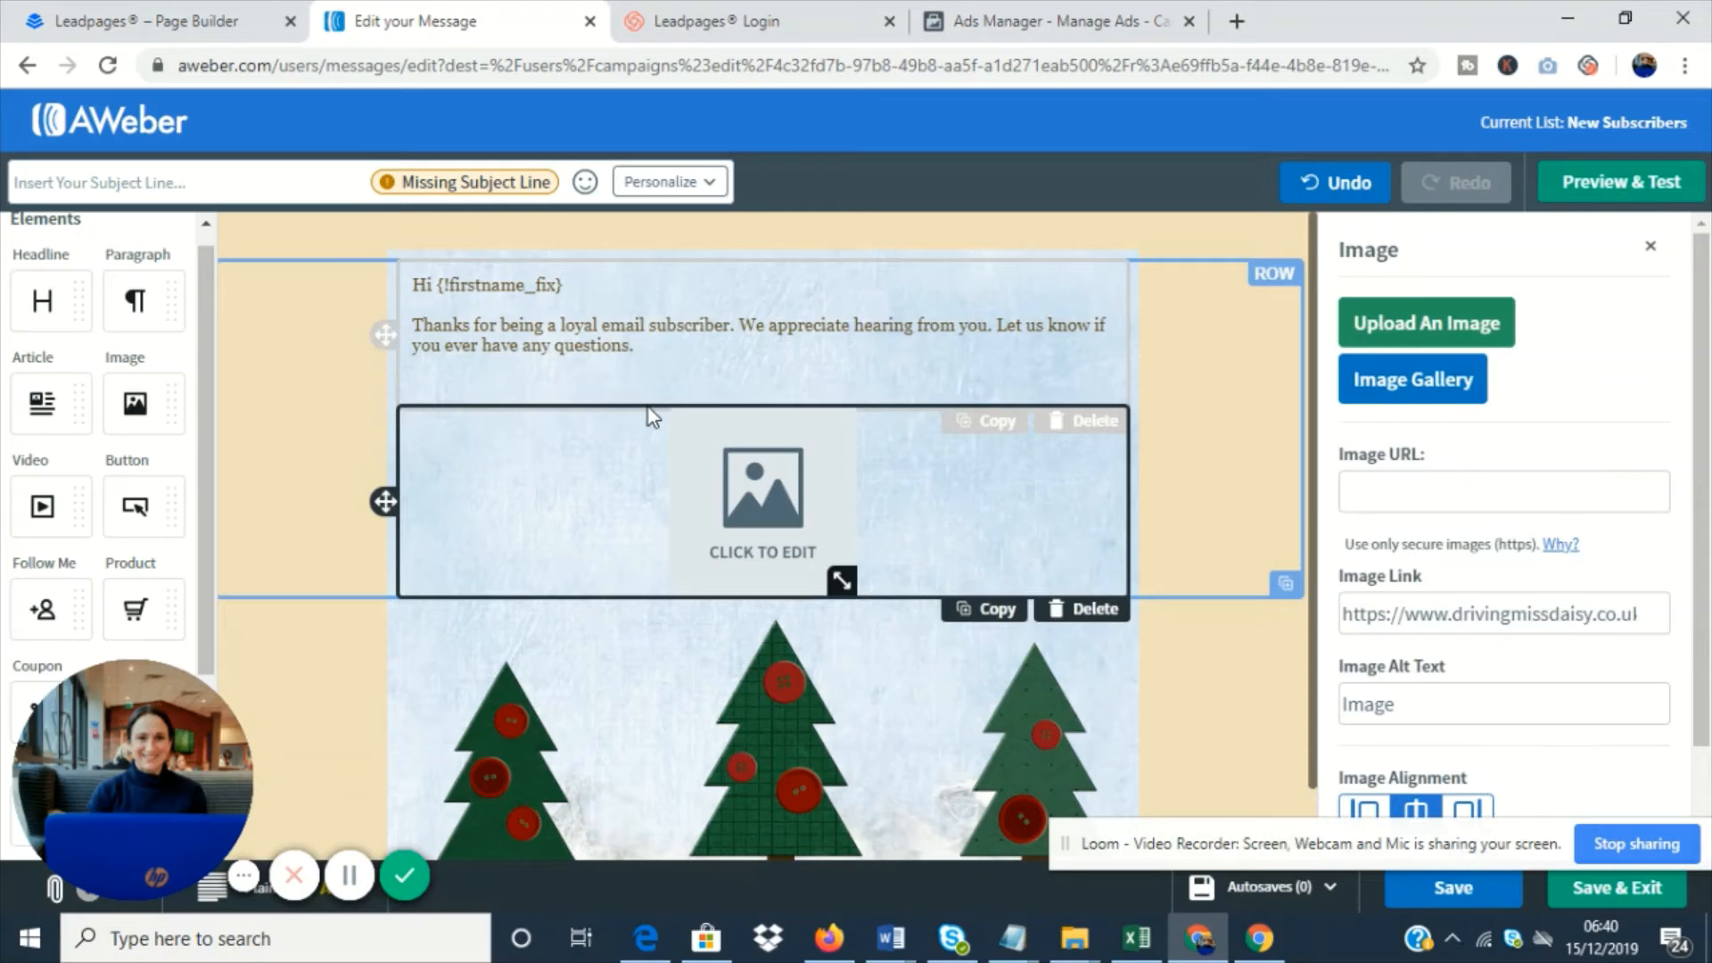
# - Fill the image element with the Driving Miss Daisy Christmas photo collage from the account's own images
pyautogui.click(1404, 381)
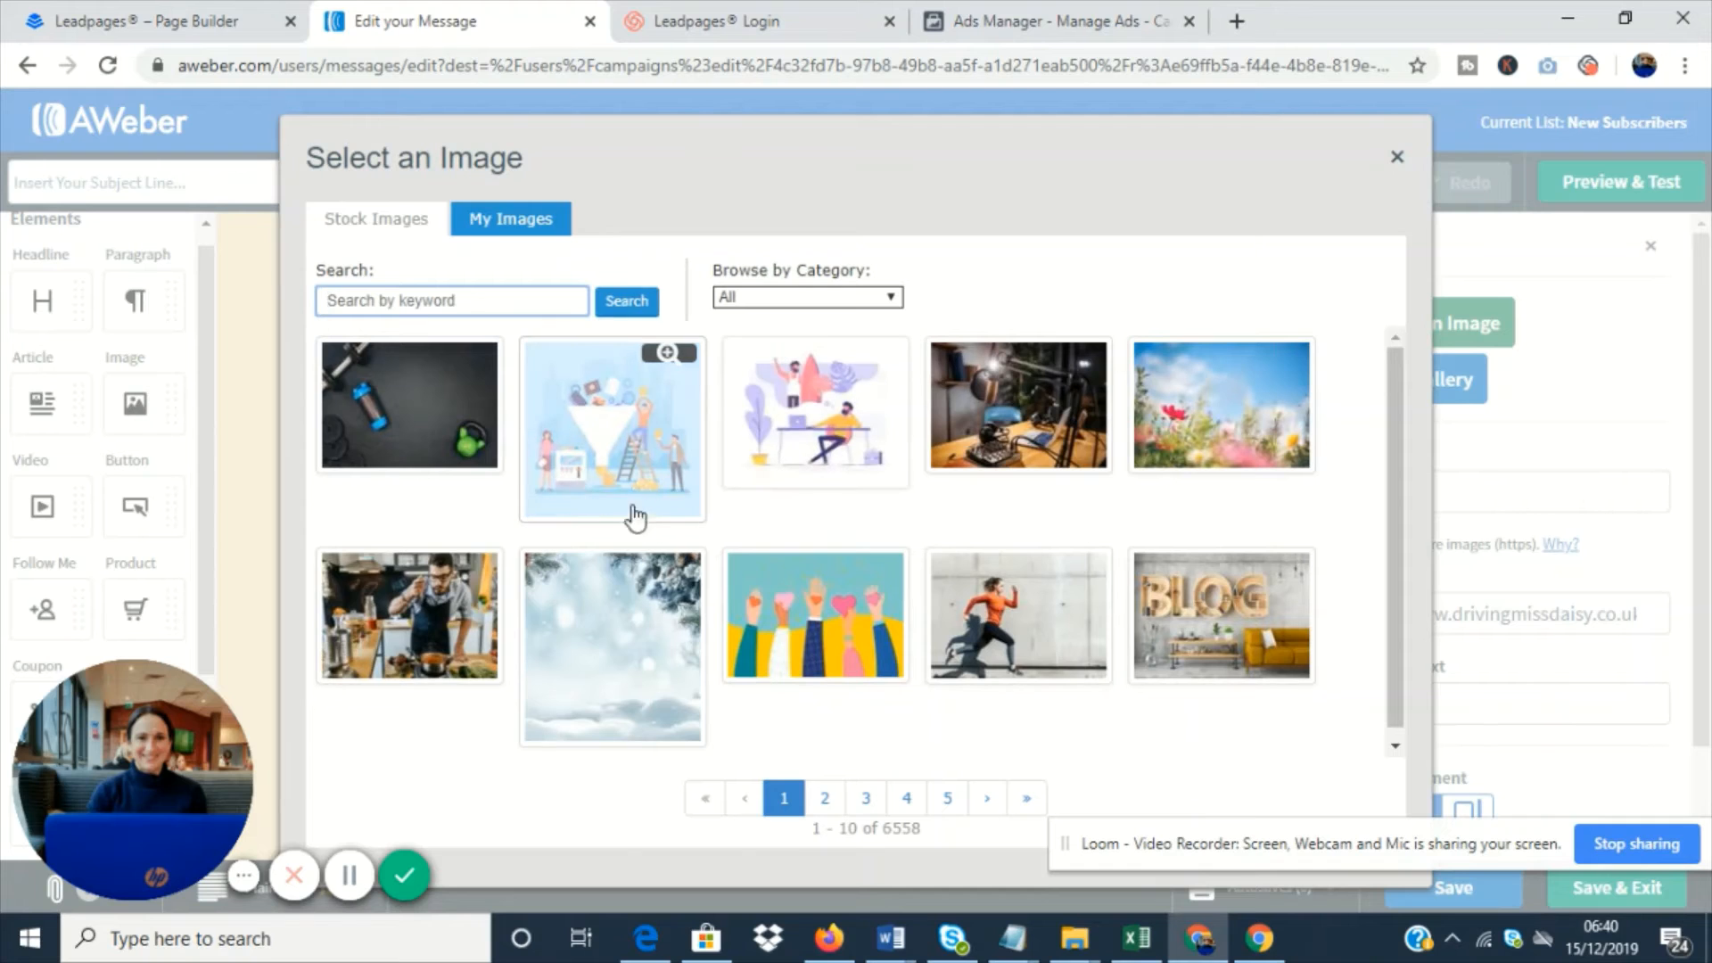
pyautogui.scroll(-1, 630, 478)
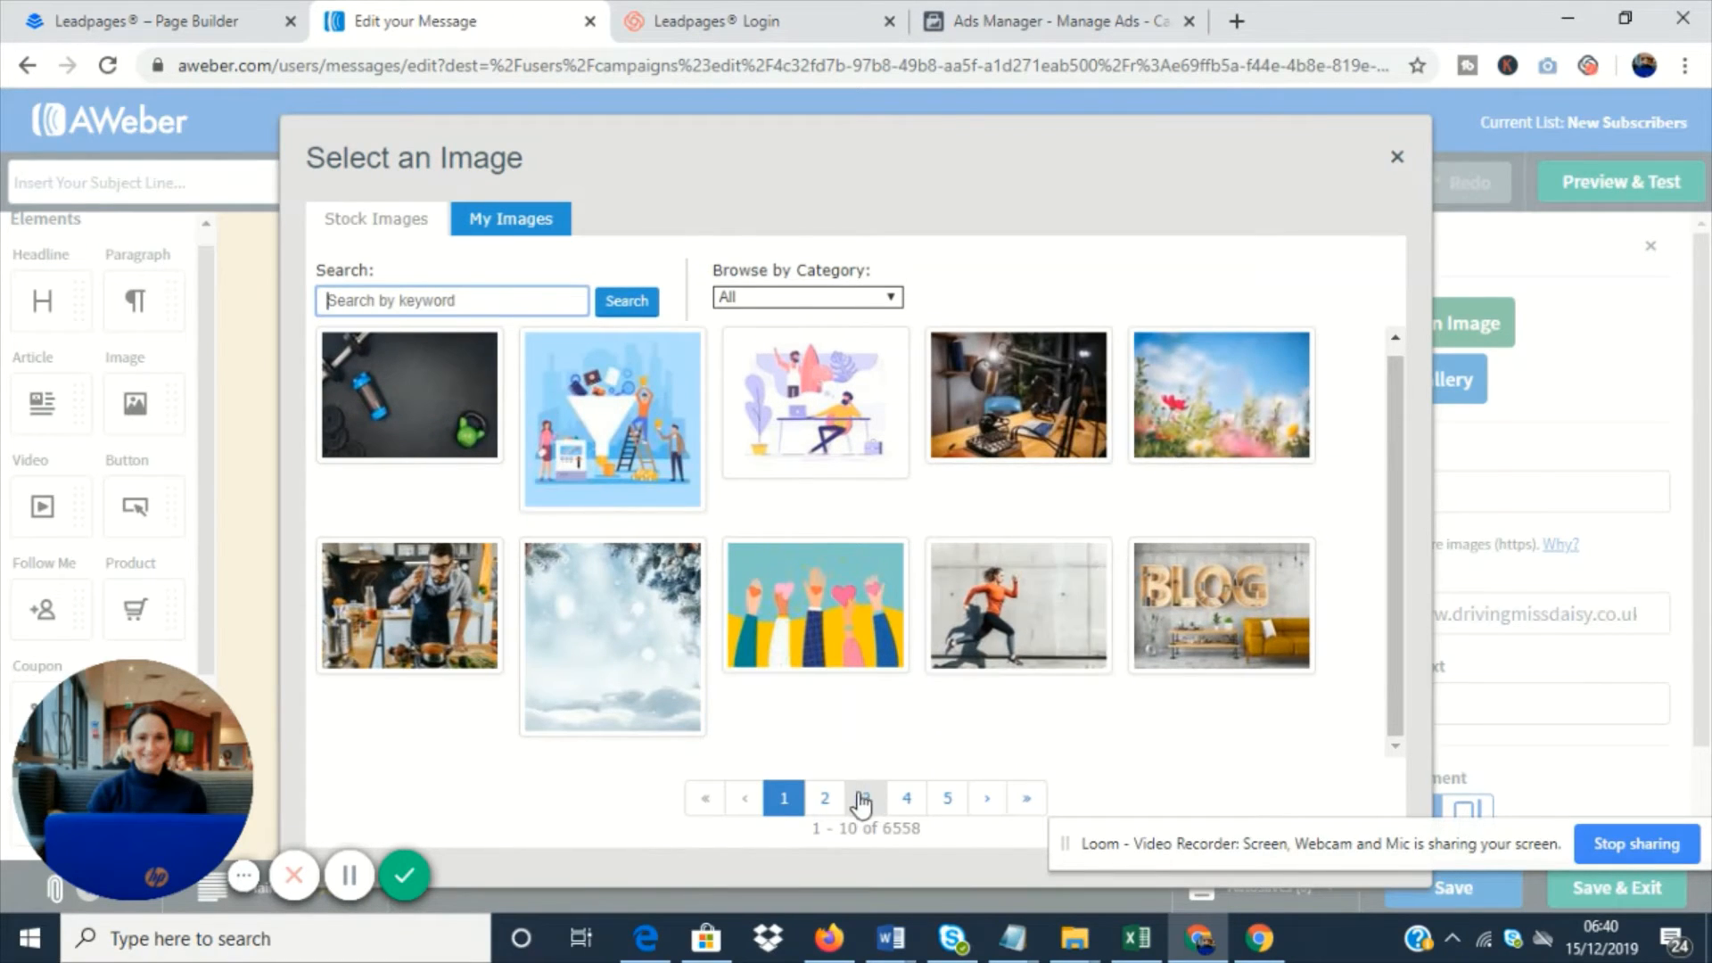
pyautogui.click(509, 224)
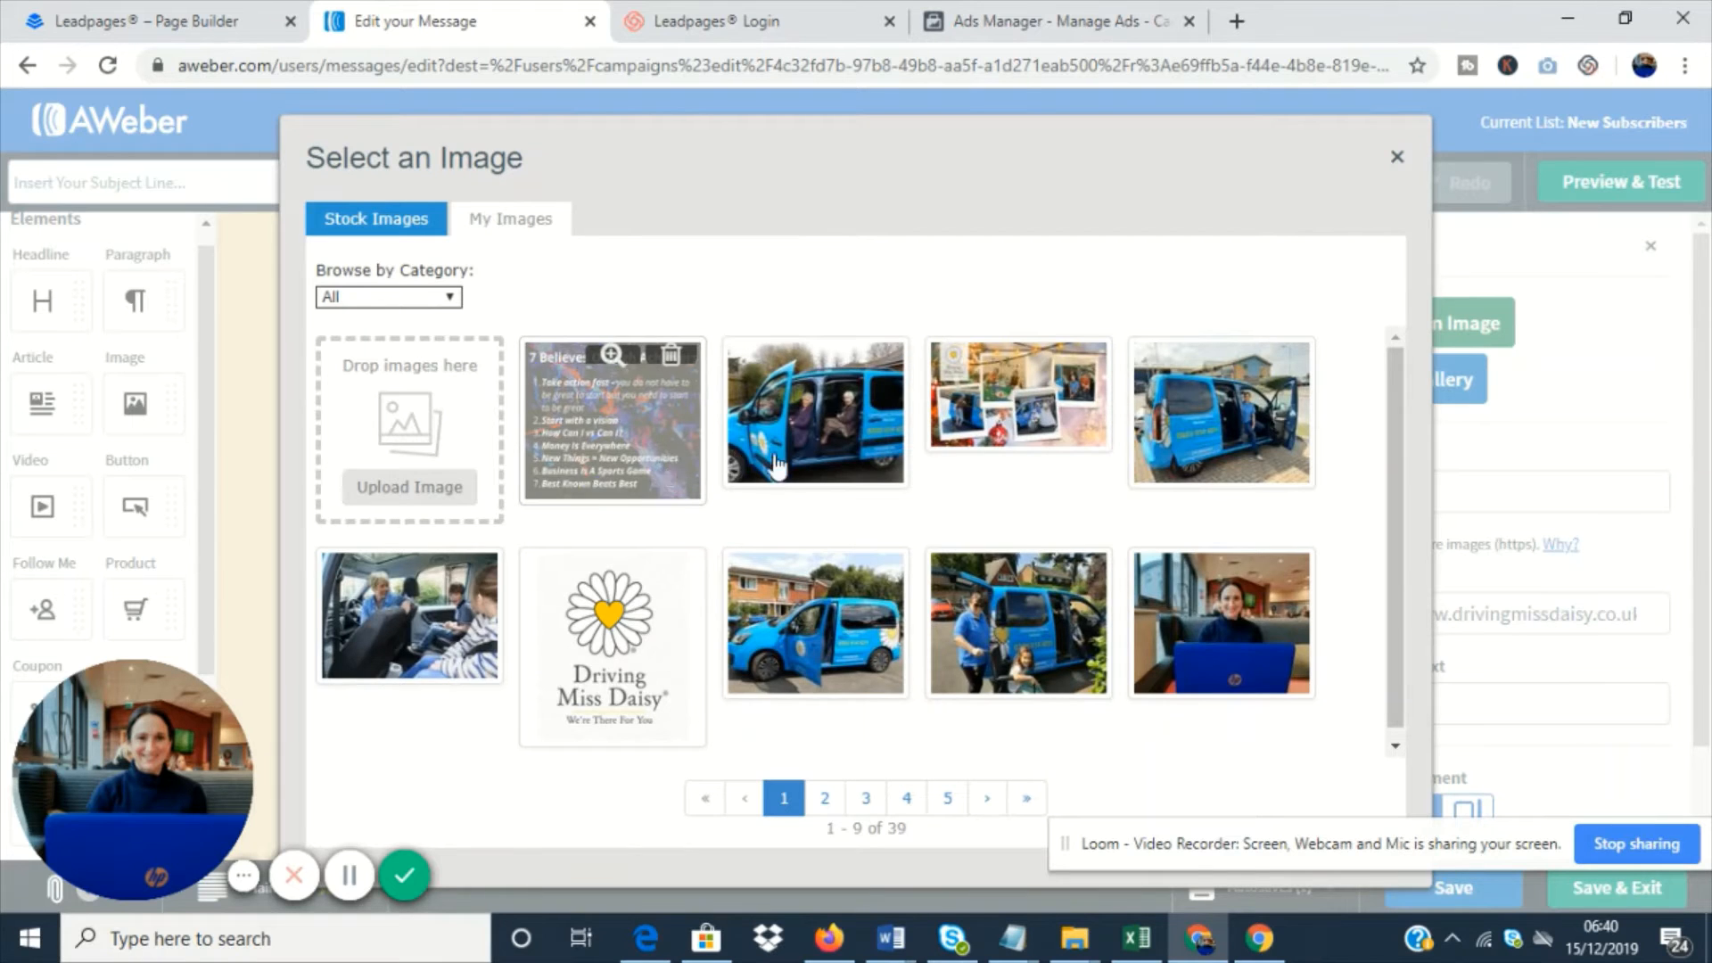
pyautogui.click(974, 433)
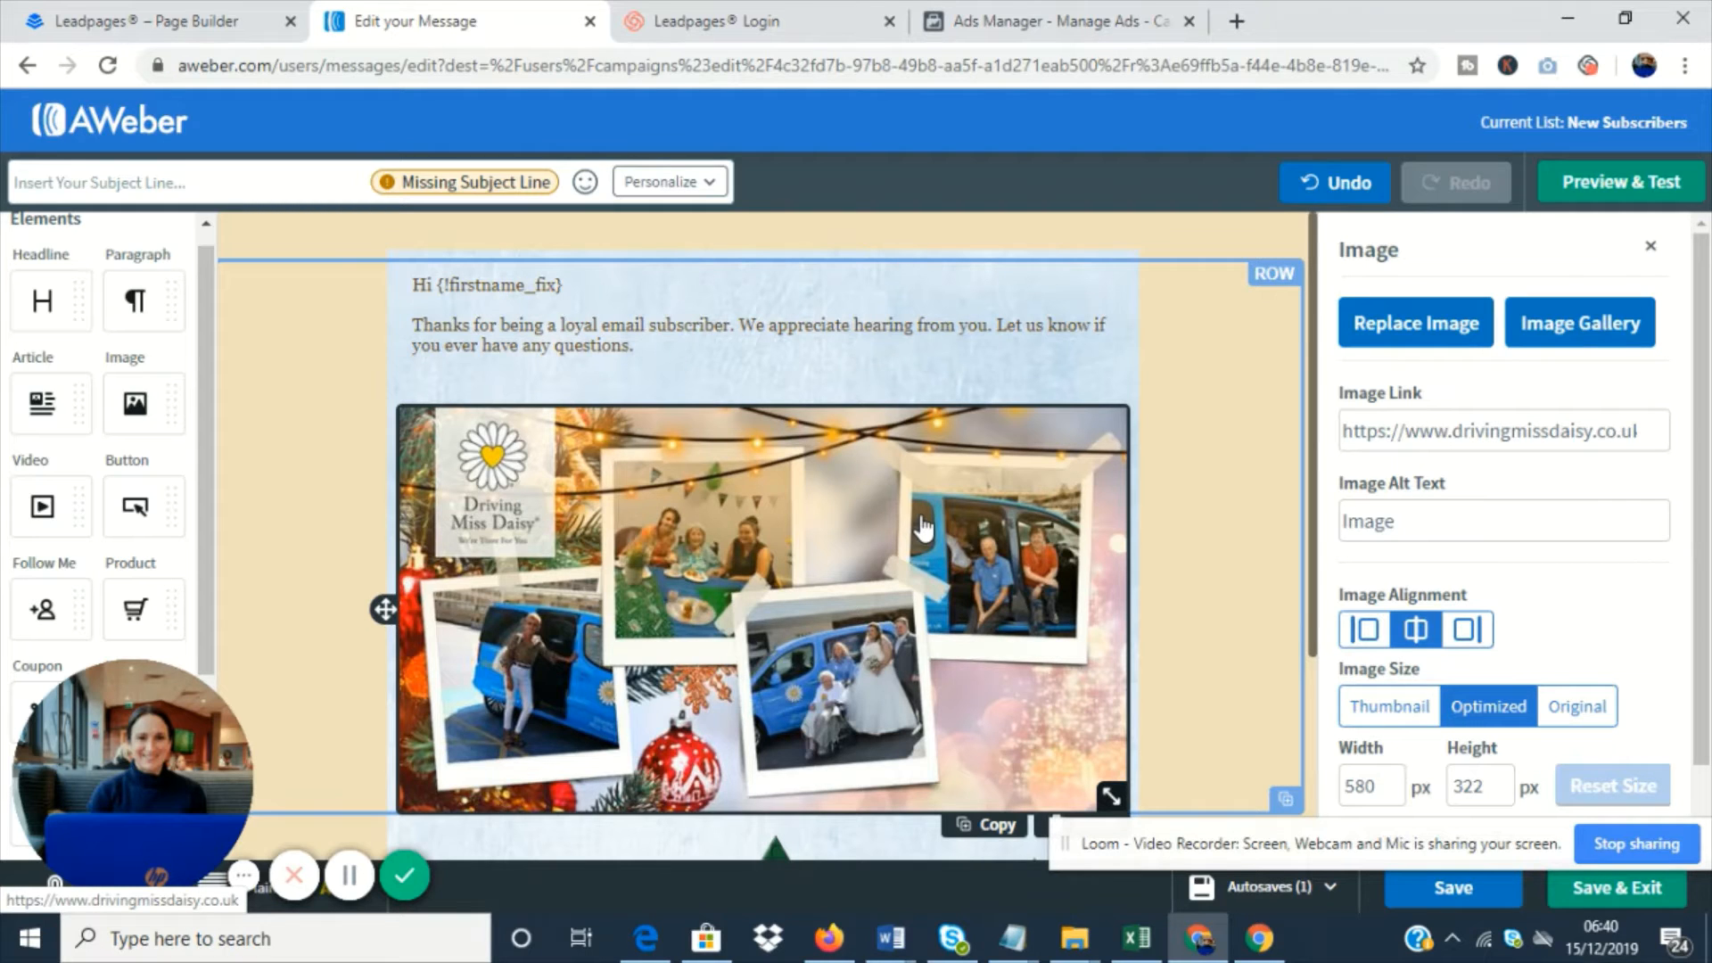
pyautogui.scroll(-3, 646, 526)
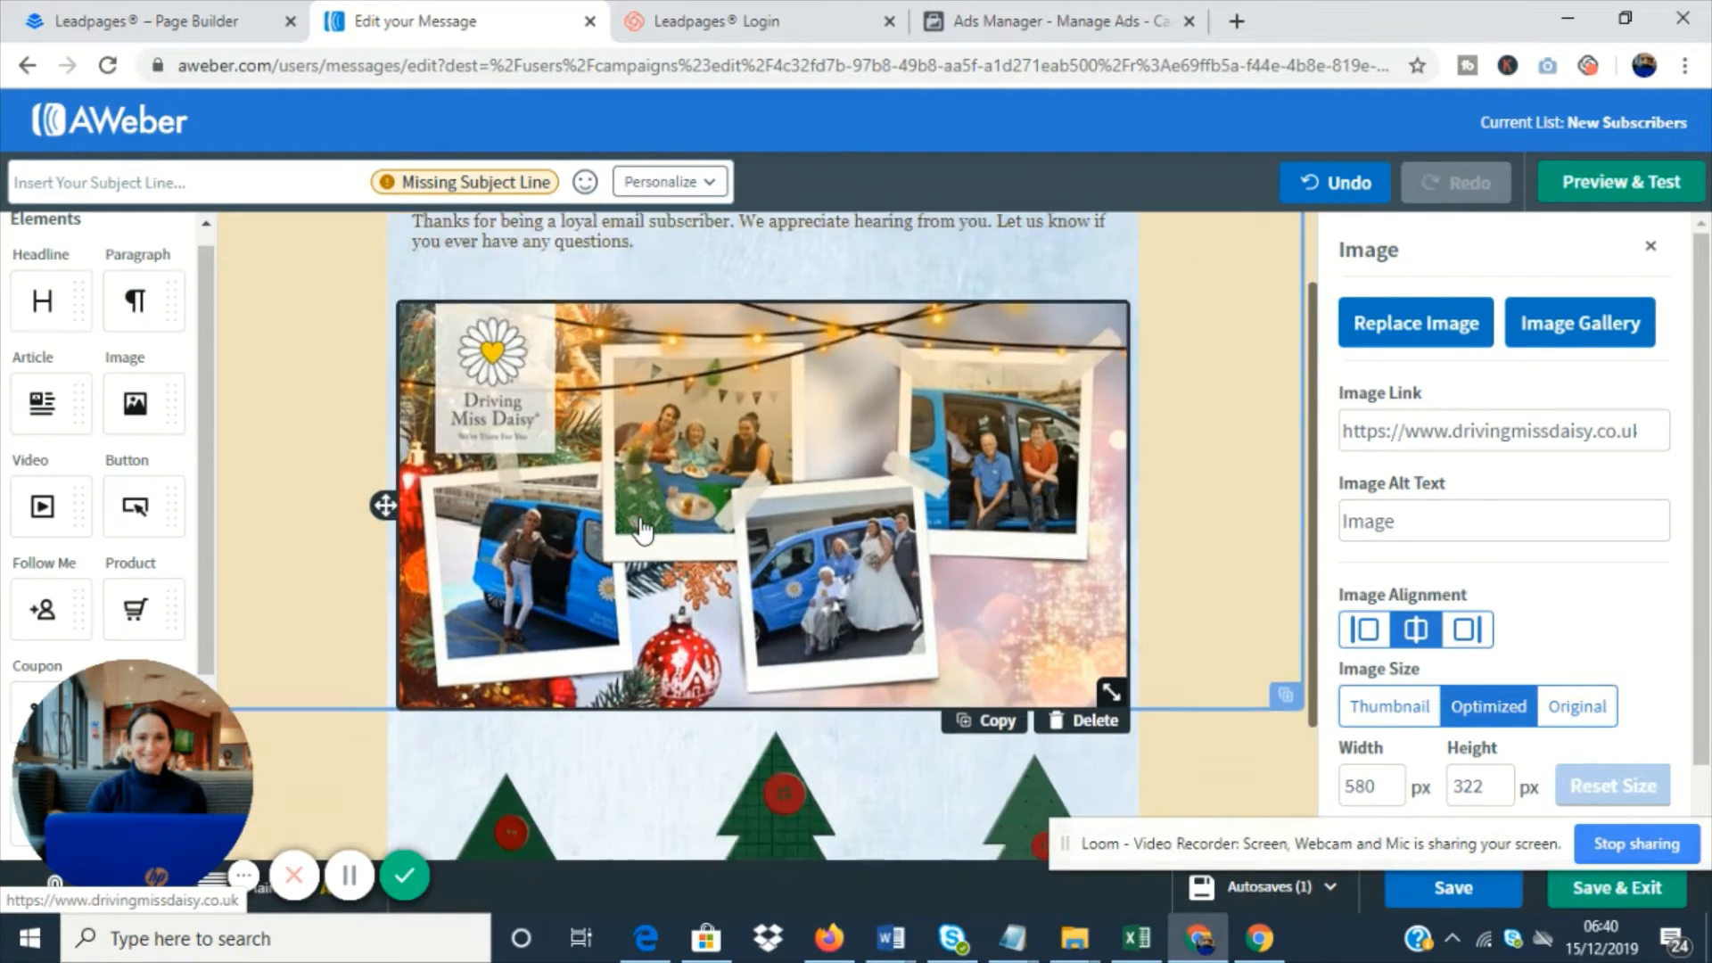
# - Examine the collage image's link, alignment and size settings
pyautogui.scroll(1, 642, 531)
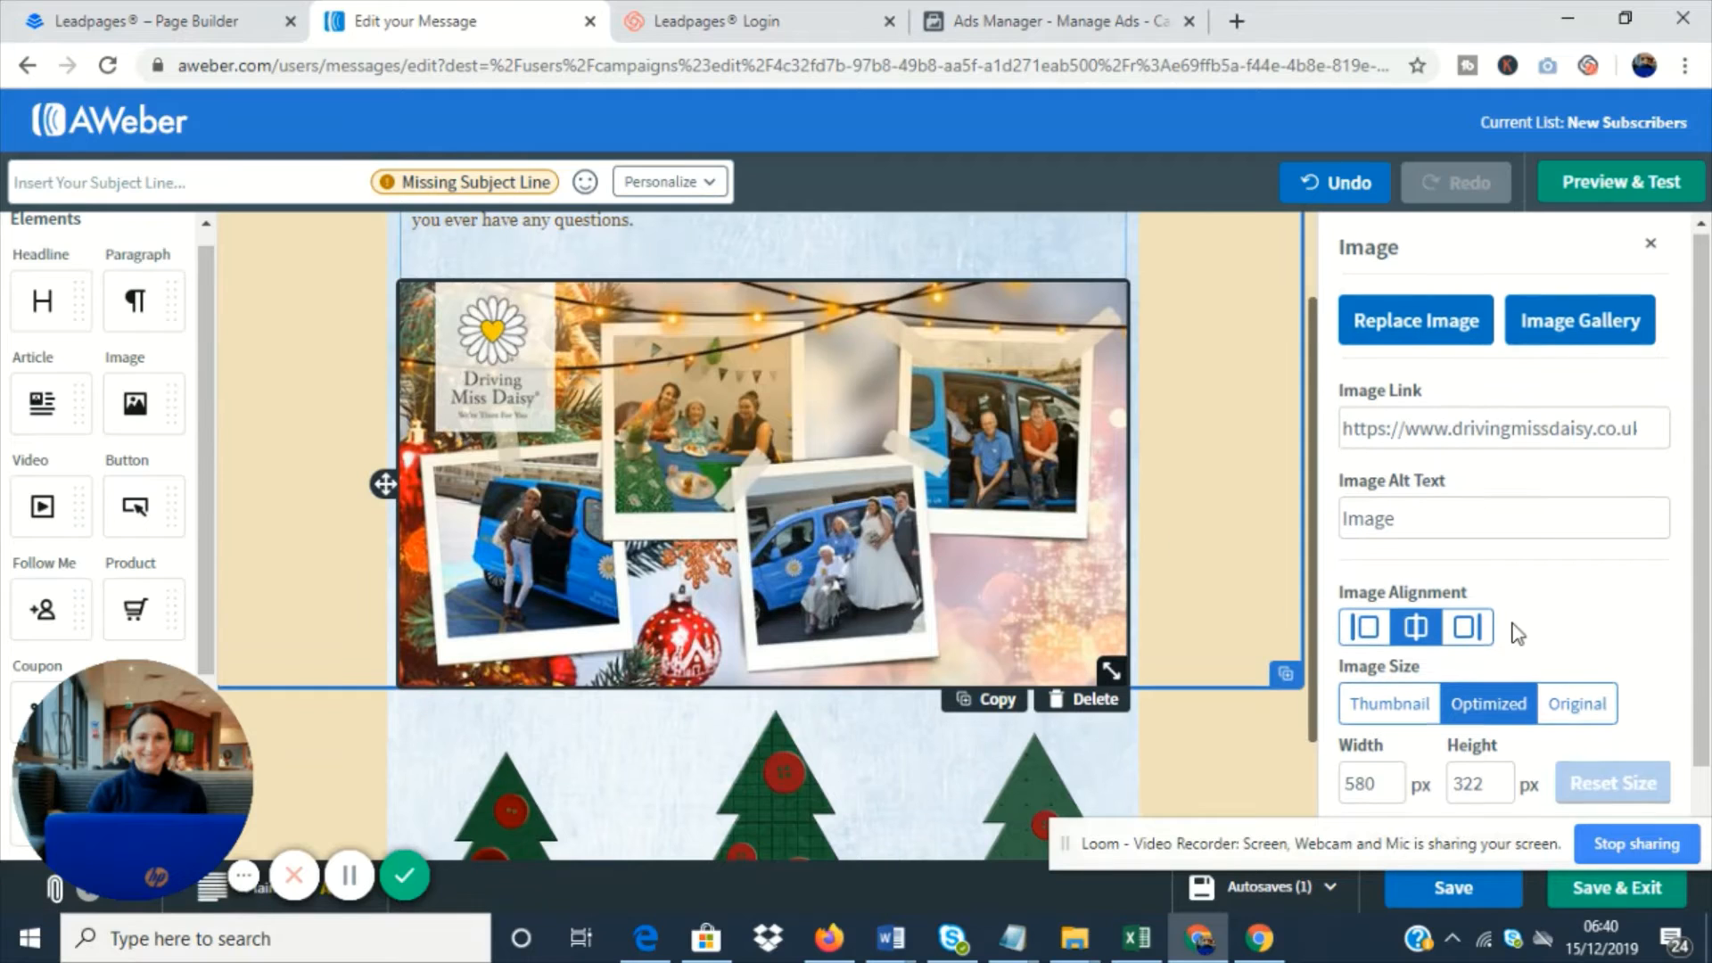
pyautogui.scroll(-1, 1470, 638)
pyautogui.moveTo(1375, 692); pyautogui.dragTo(1347, 695)
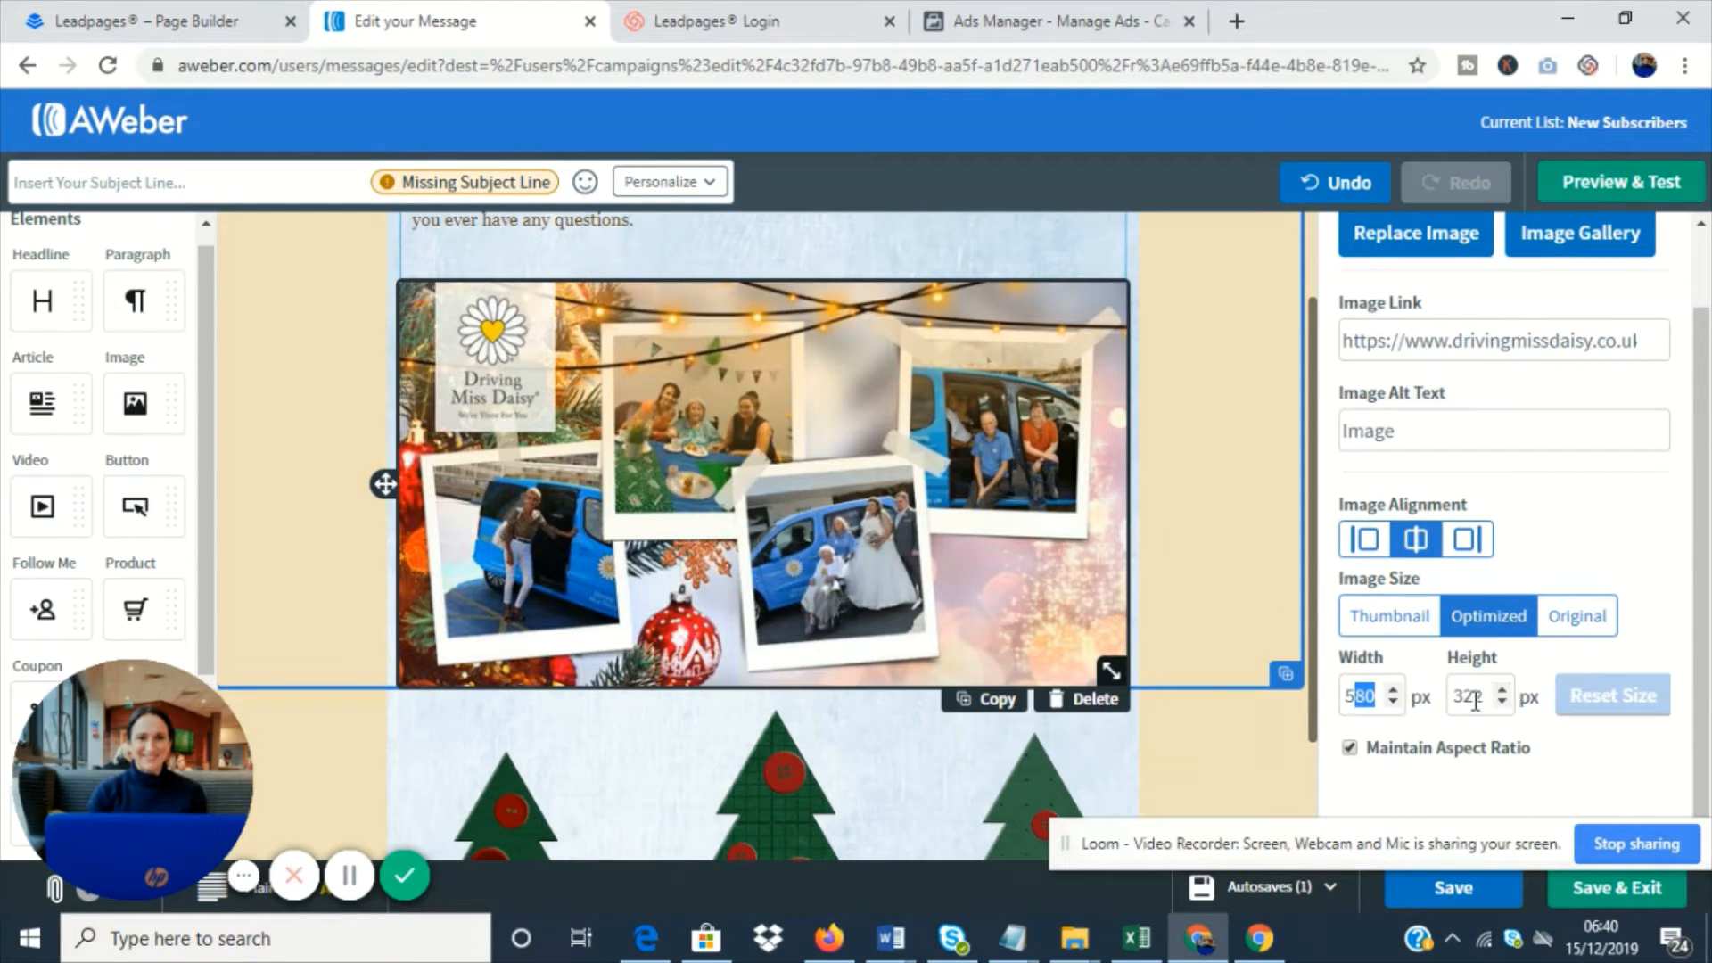
pyautogui.scroll(1, 1468, 547)
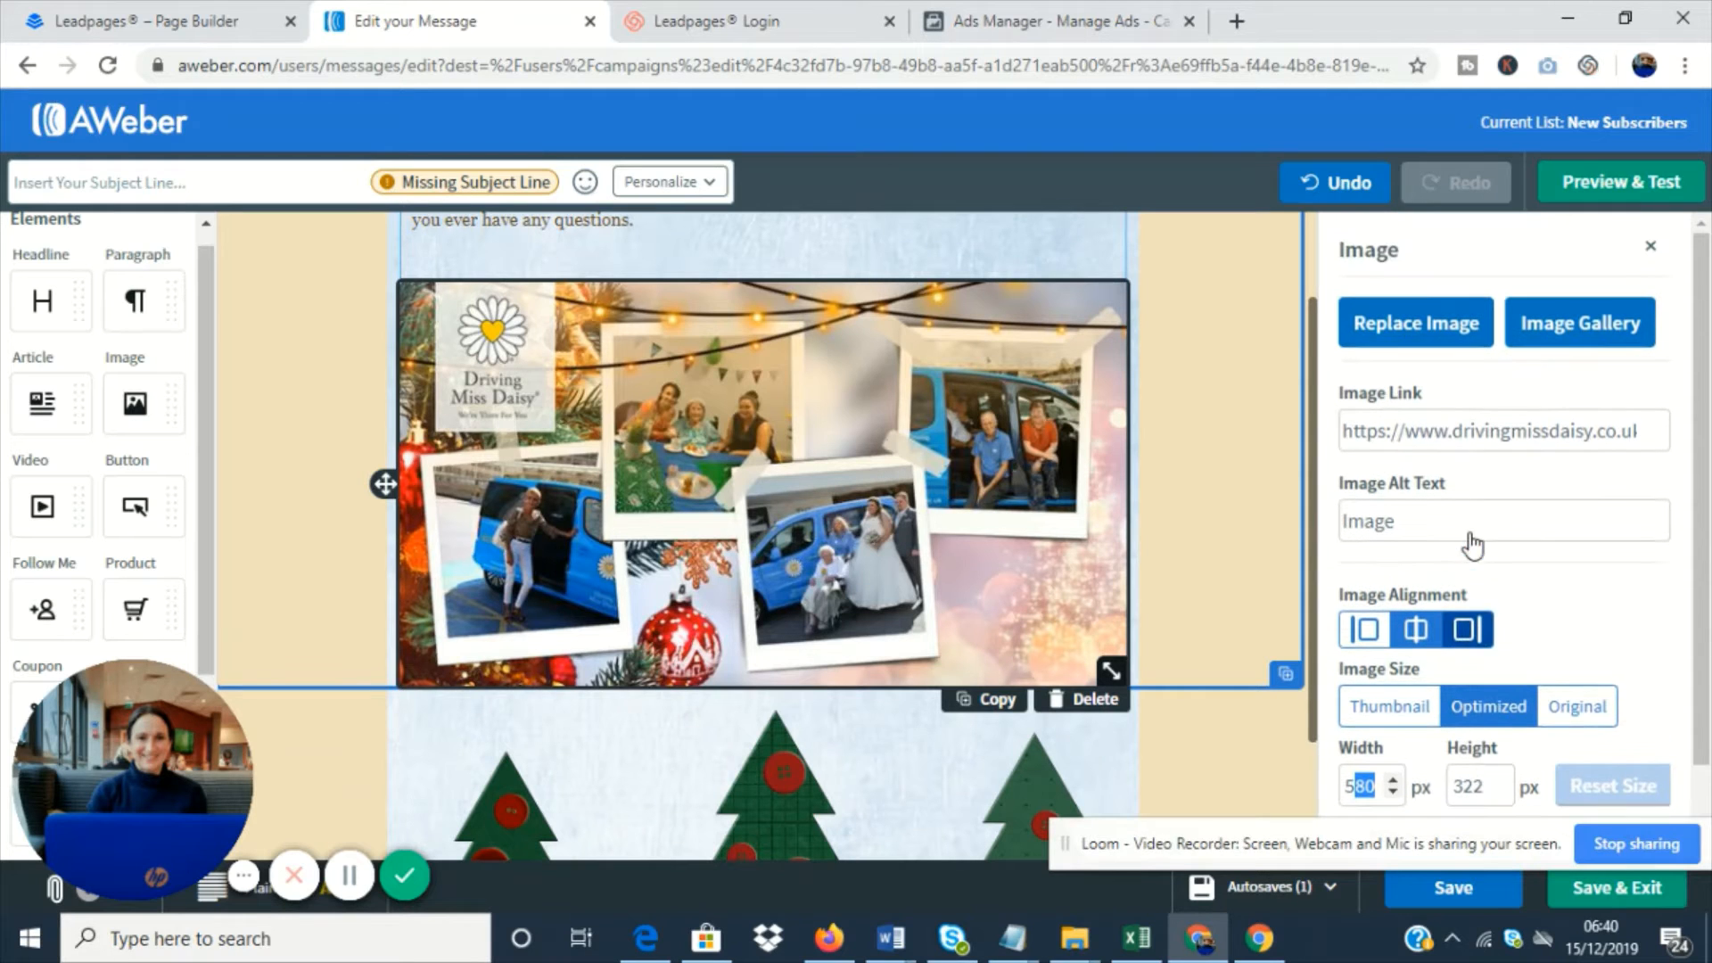
pyautogui.tripleClick(1582, 432)
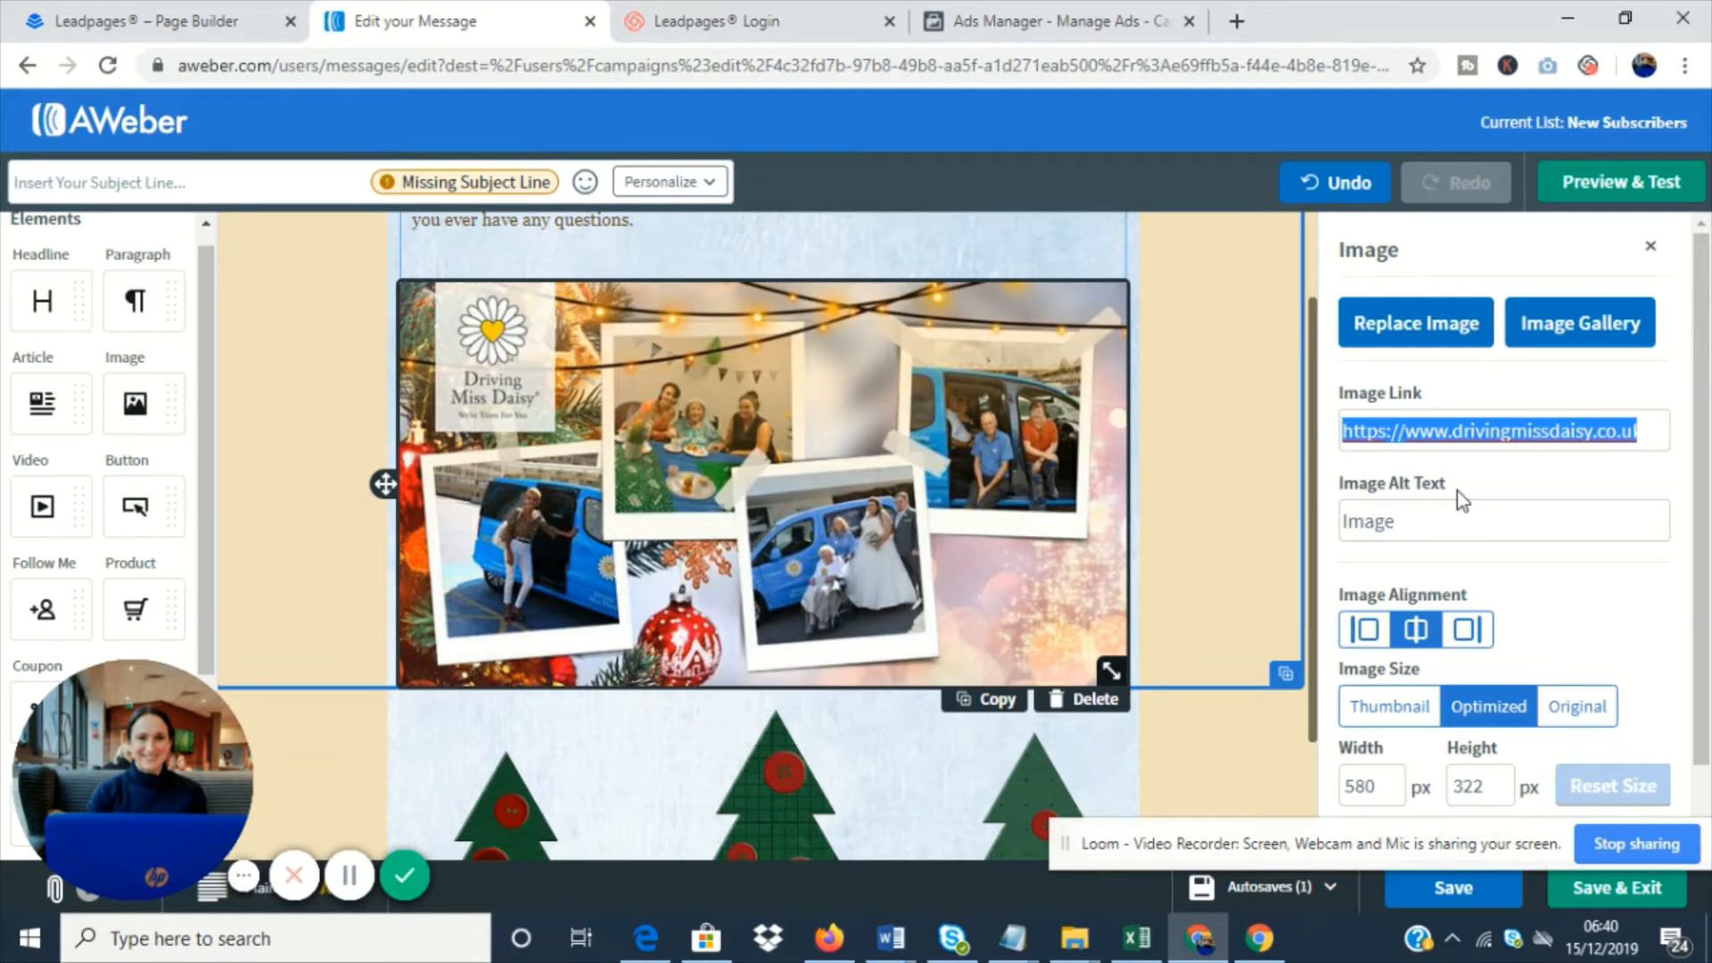
# - Add a video element between the thank-you paragraph and the photo collage, and delete it again
pyautogui.scroll(2, 757, 481)
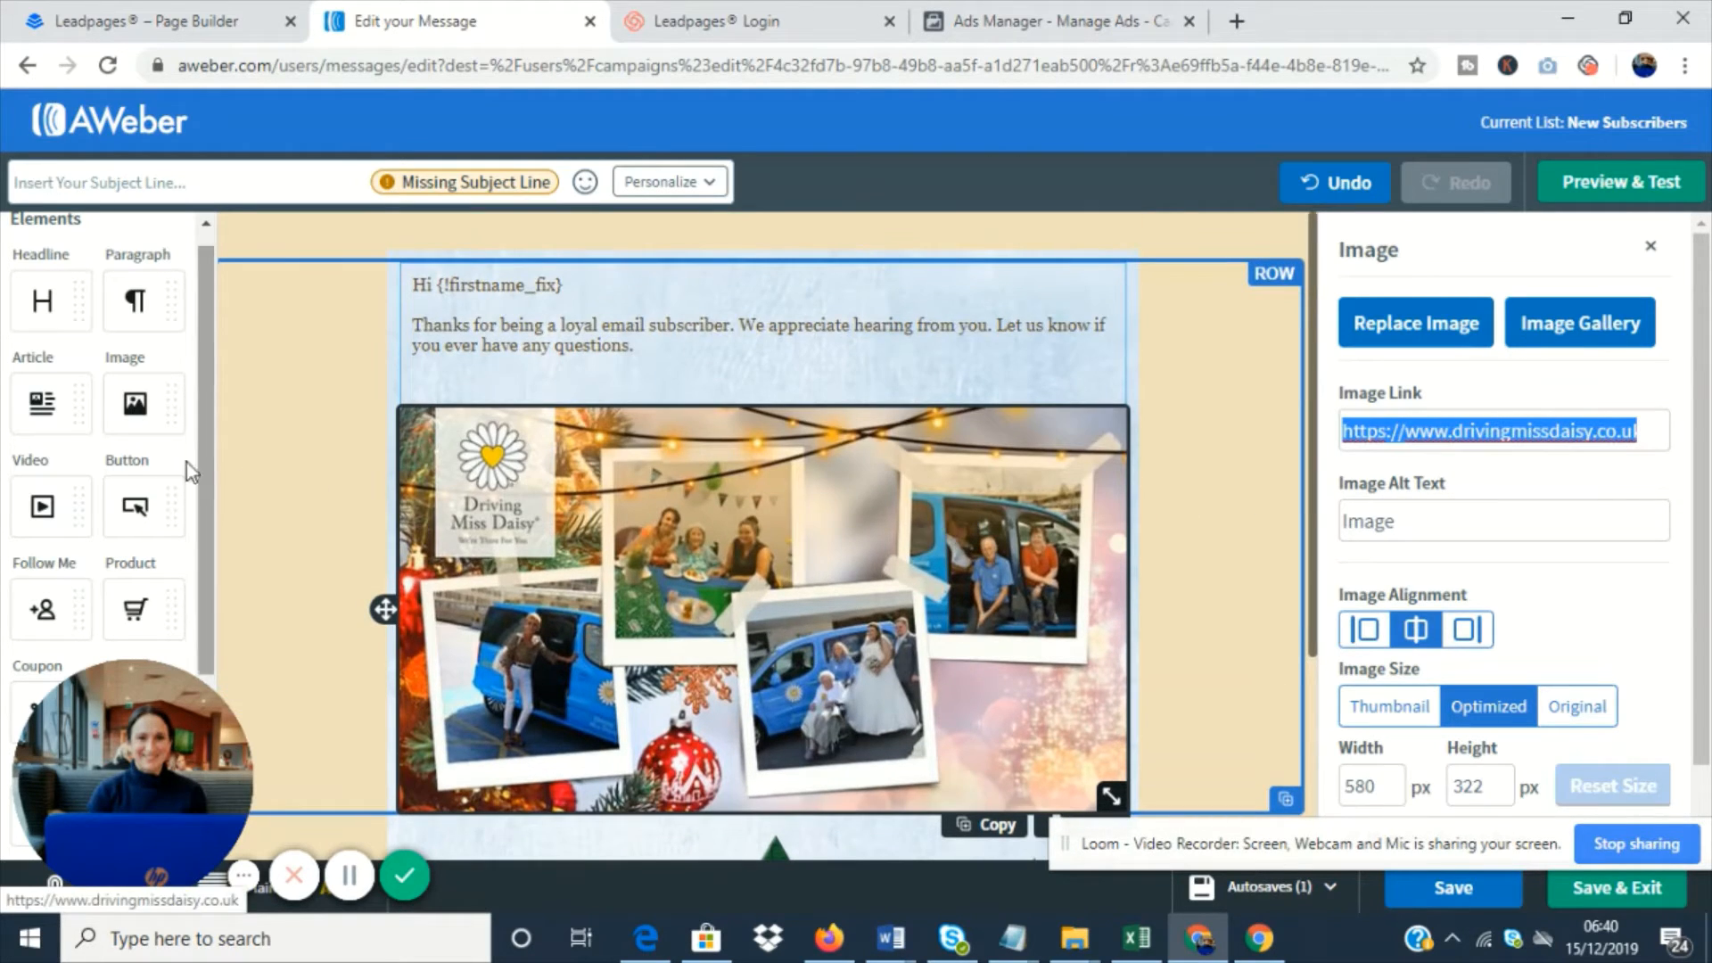
pyautogui.scroll(-1, 121, 455)
pyautogui.scroll(-1, 122, 454)
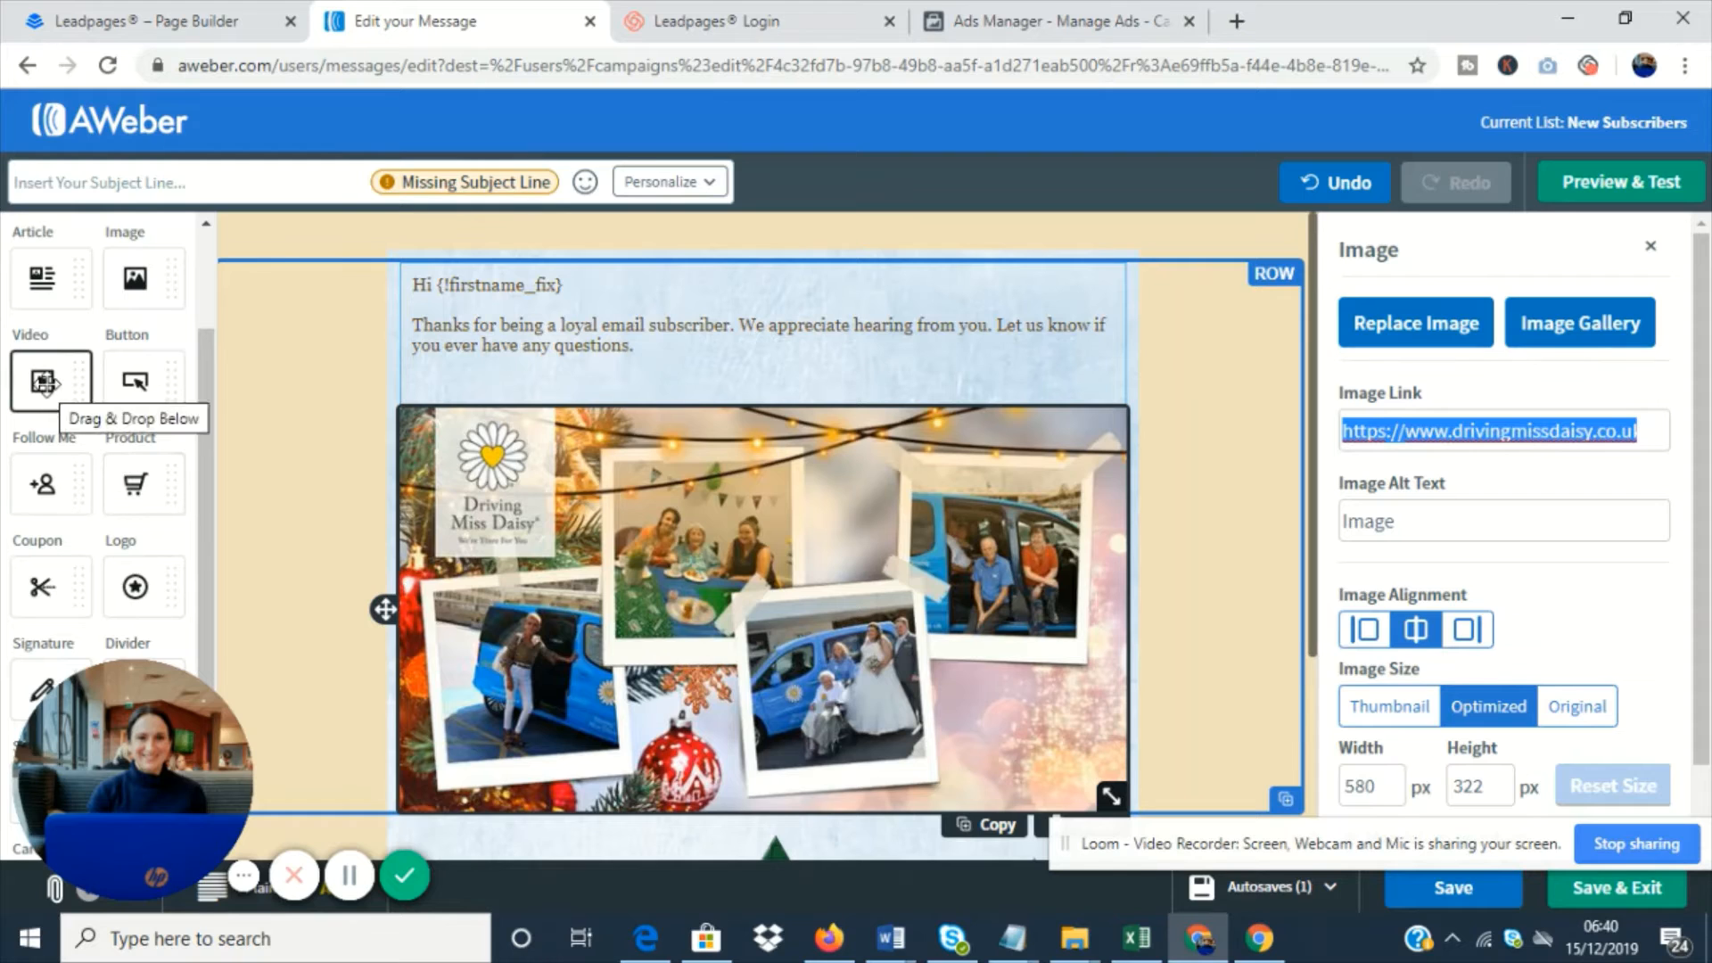
pyautogui.moveTo(45, 384); pyautogui.dragTo(546, 412)
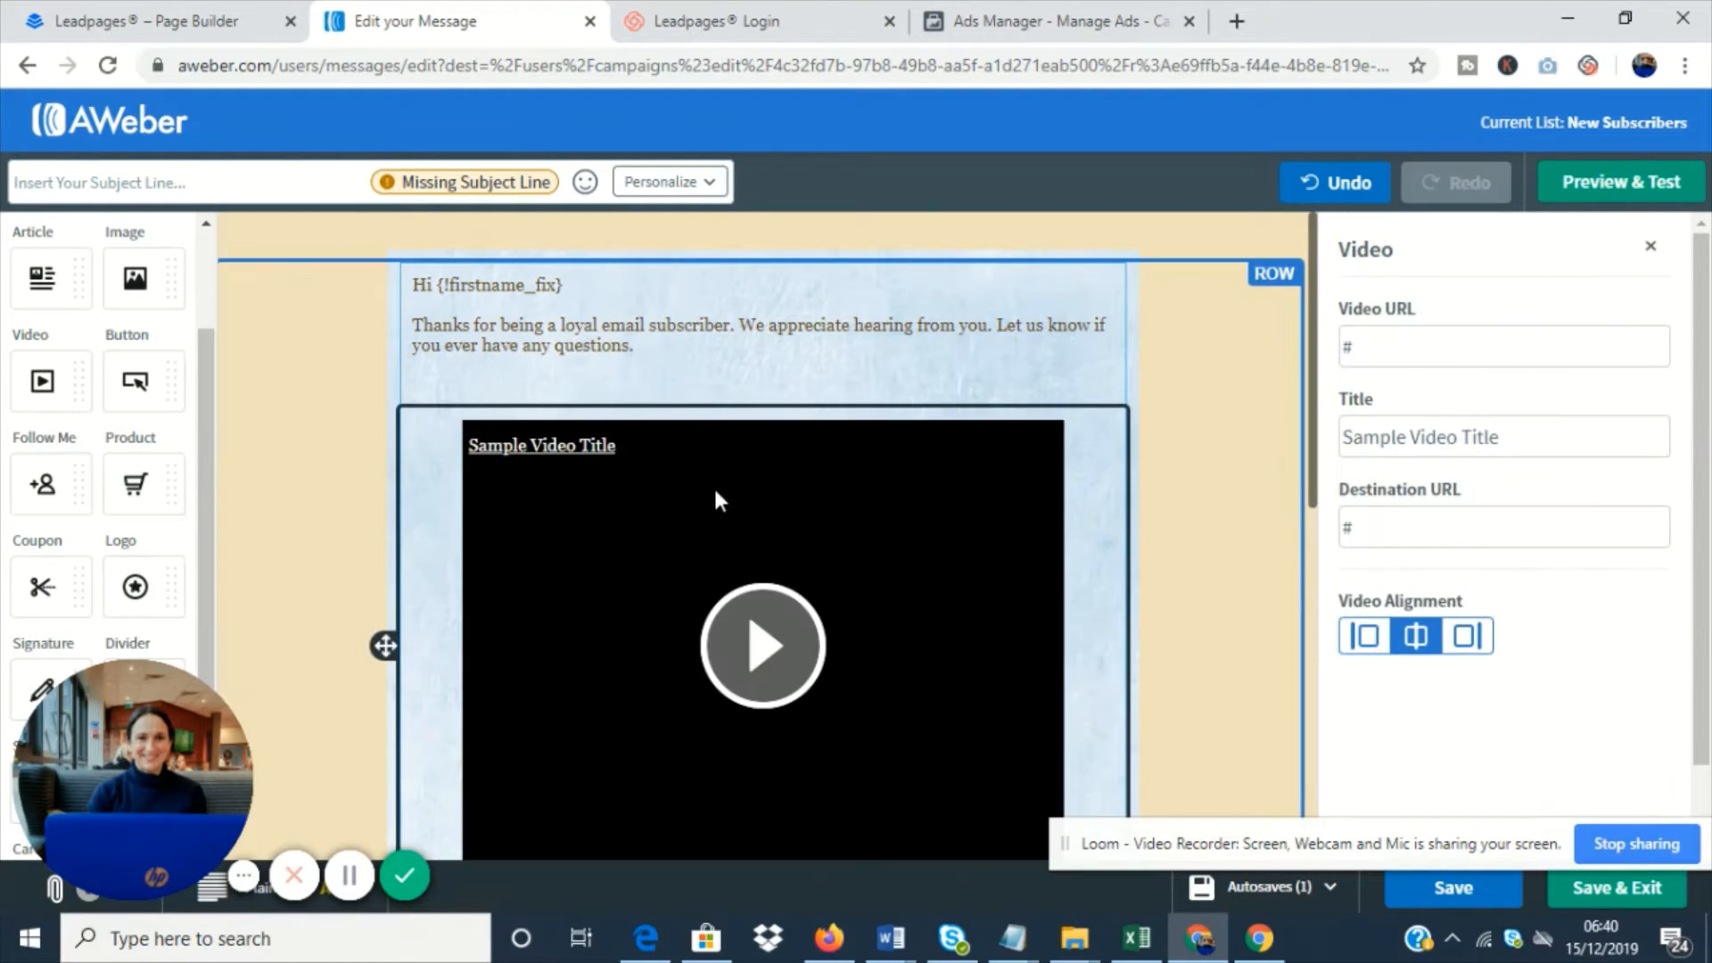
pyautogui.scroll(-3, 713, 485)
pyautogui.click(1399, 349)
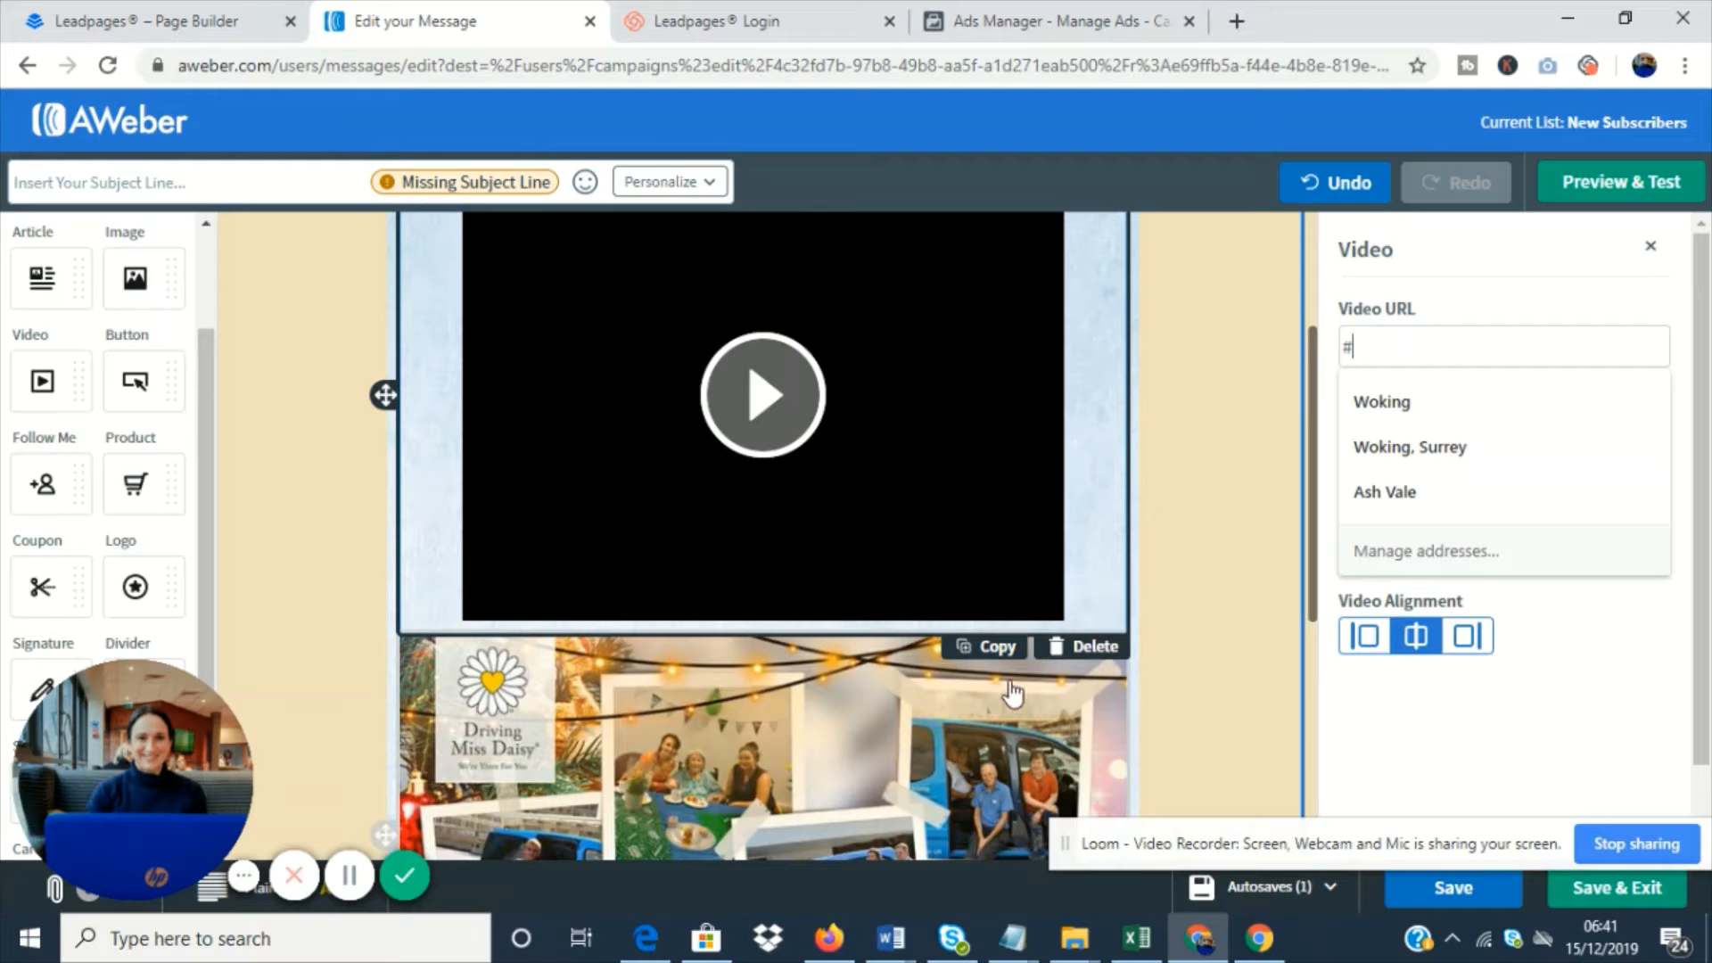
pyautogui.click(1110, 650)
# - Add a row between the photo collage and the Christmas trees, and split it into two columns
pyautogui.scroll(-1, 189, 544)
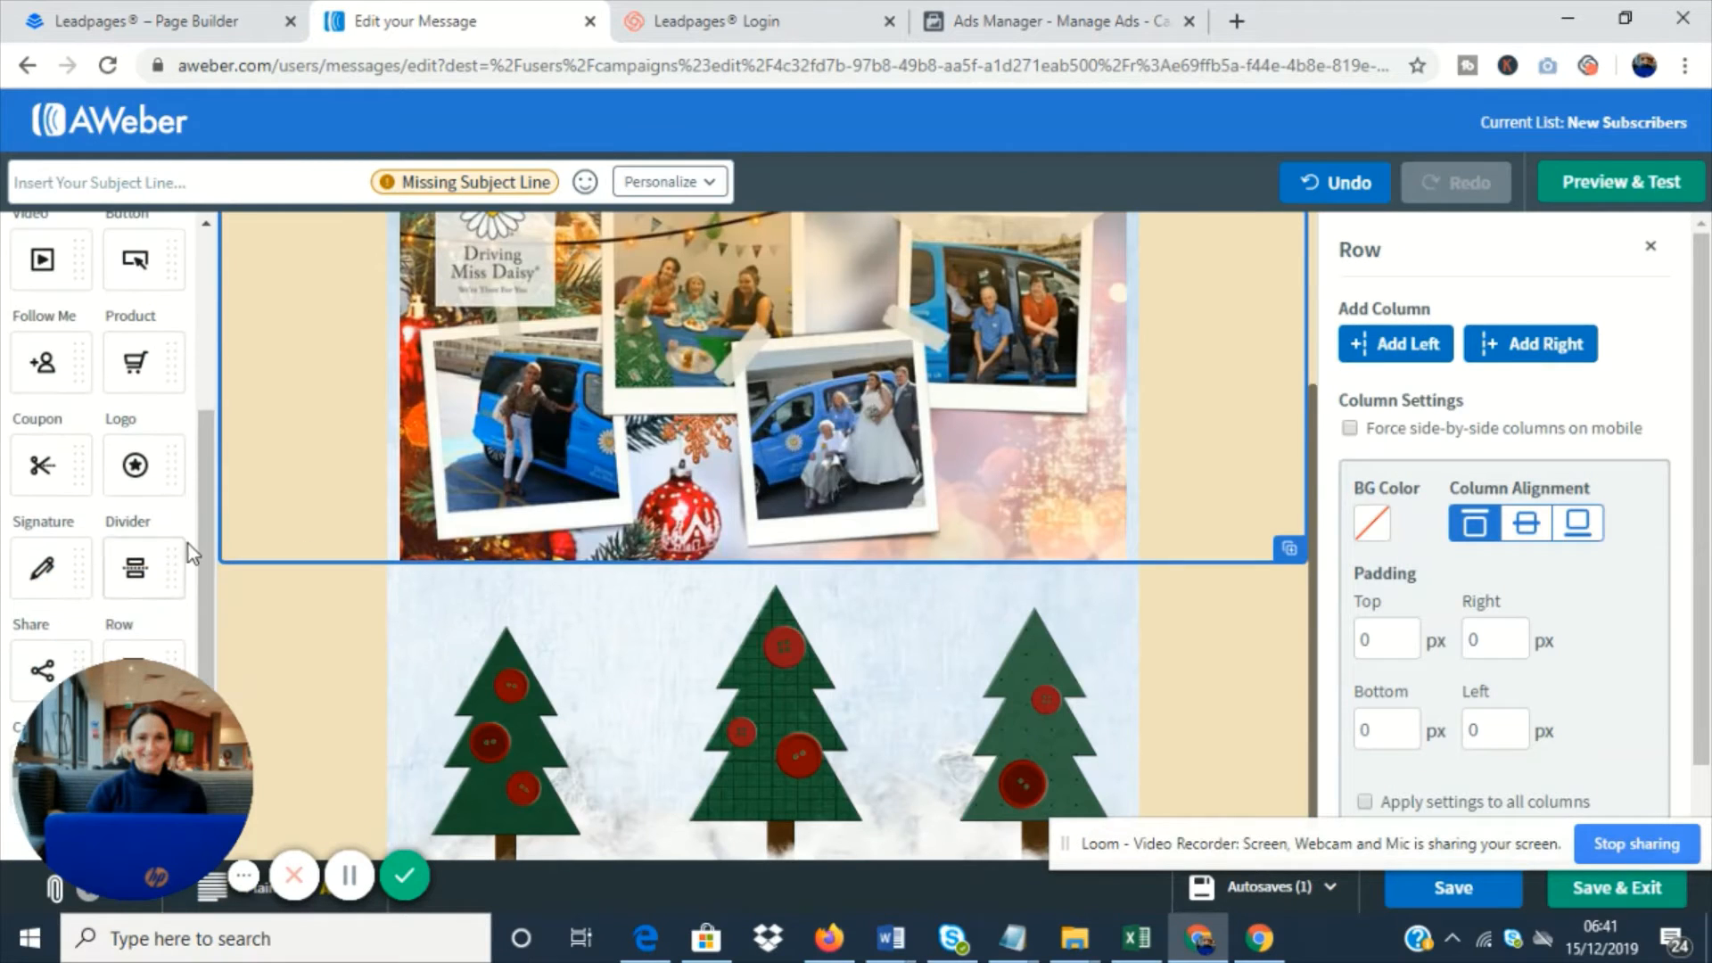
pyautogui.moveTo(171, 805); pyautogui.dragTo(1311, 796)
pyautogui.moveTo(191, 767); pyautogui.dragTo(570, 777)
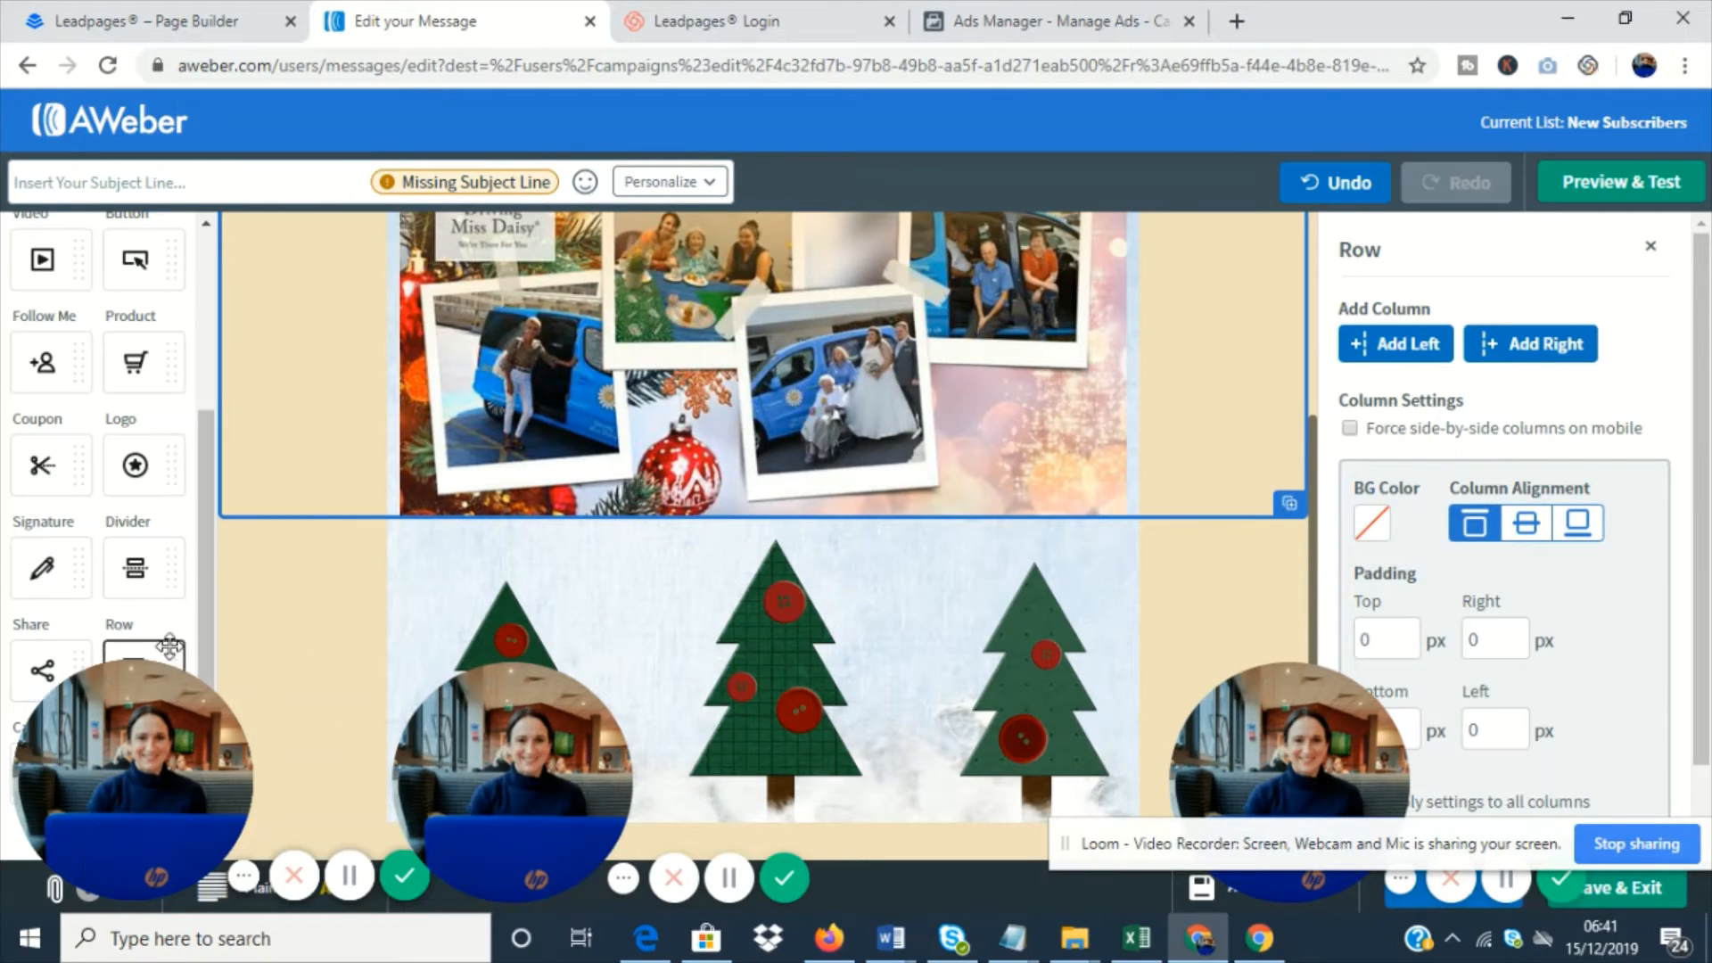
pyautogui.moveTo(116, 650); pyautogui.dragTo(515, 524)
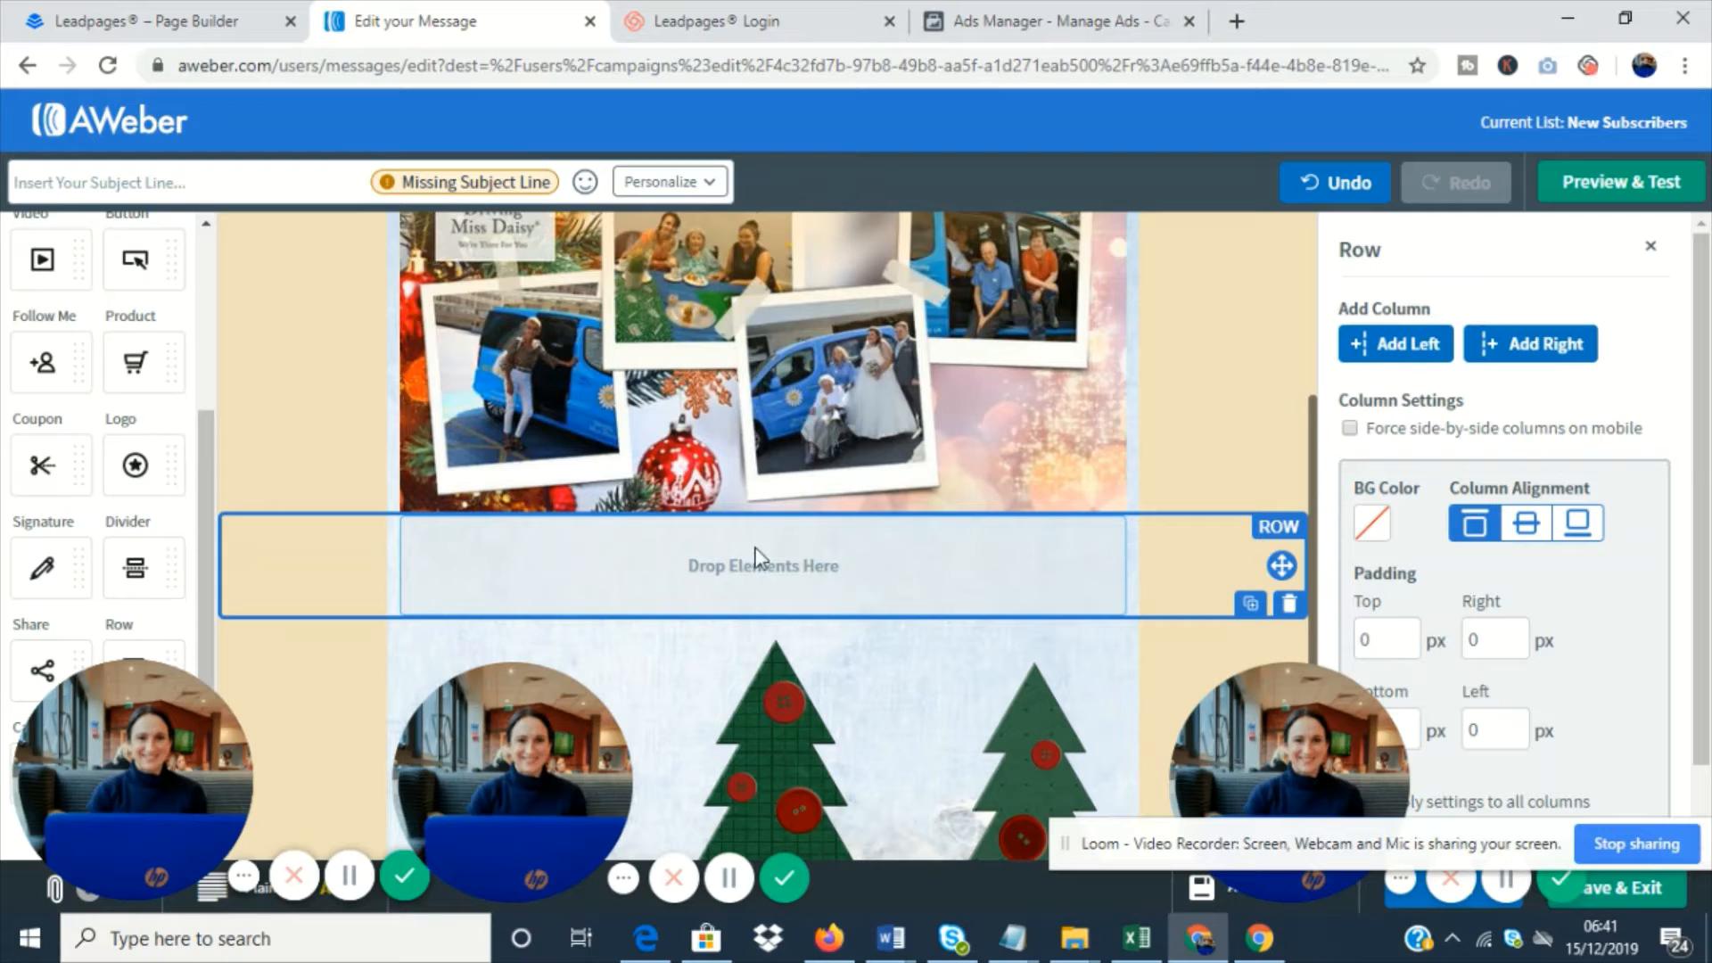
pyautogui.scroll(-1, 837, 573)
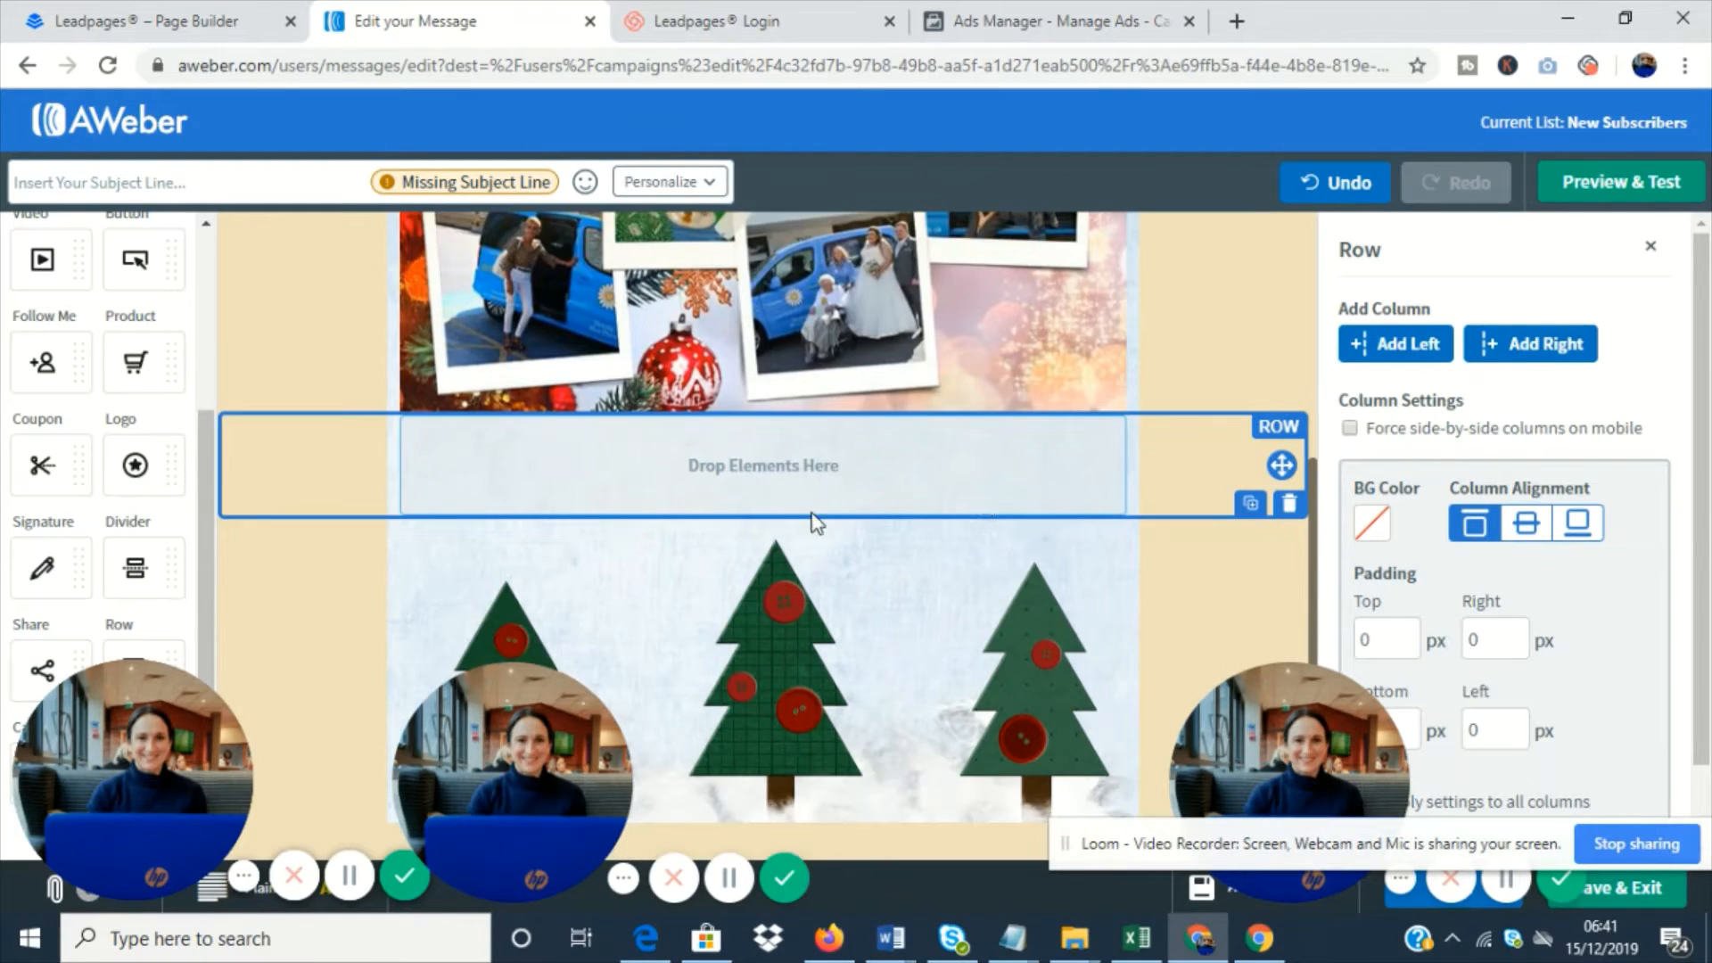
pyautogui.click(1425, 344)
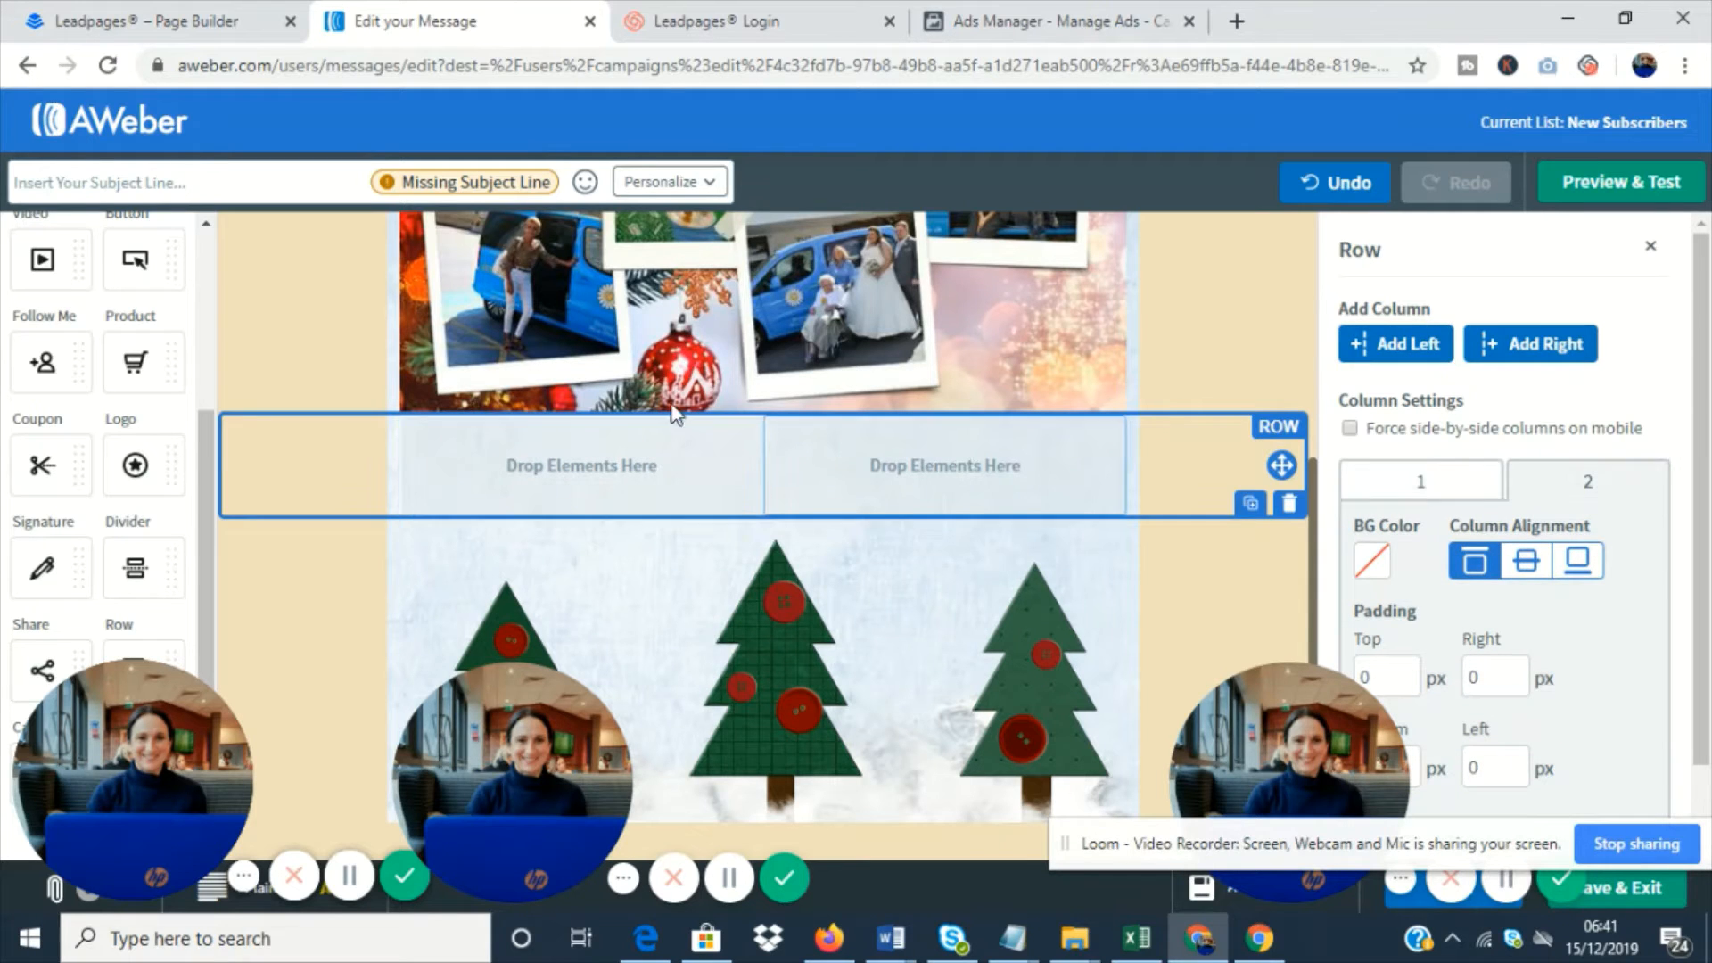
pyautogui.moveTo(678, 346); pyautogui.dragTo(645, 392)
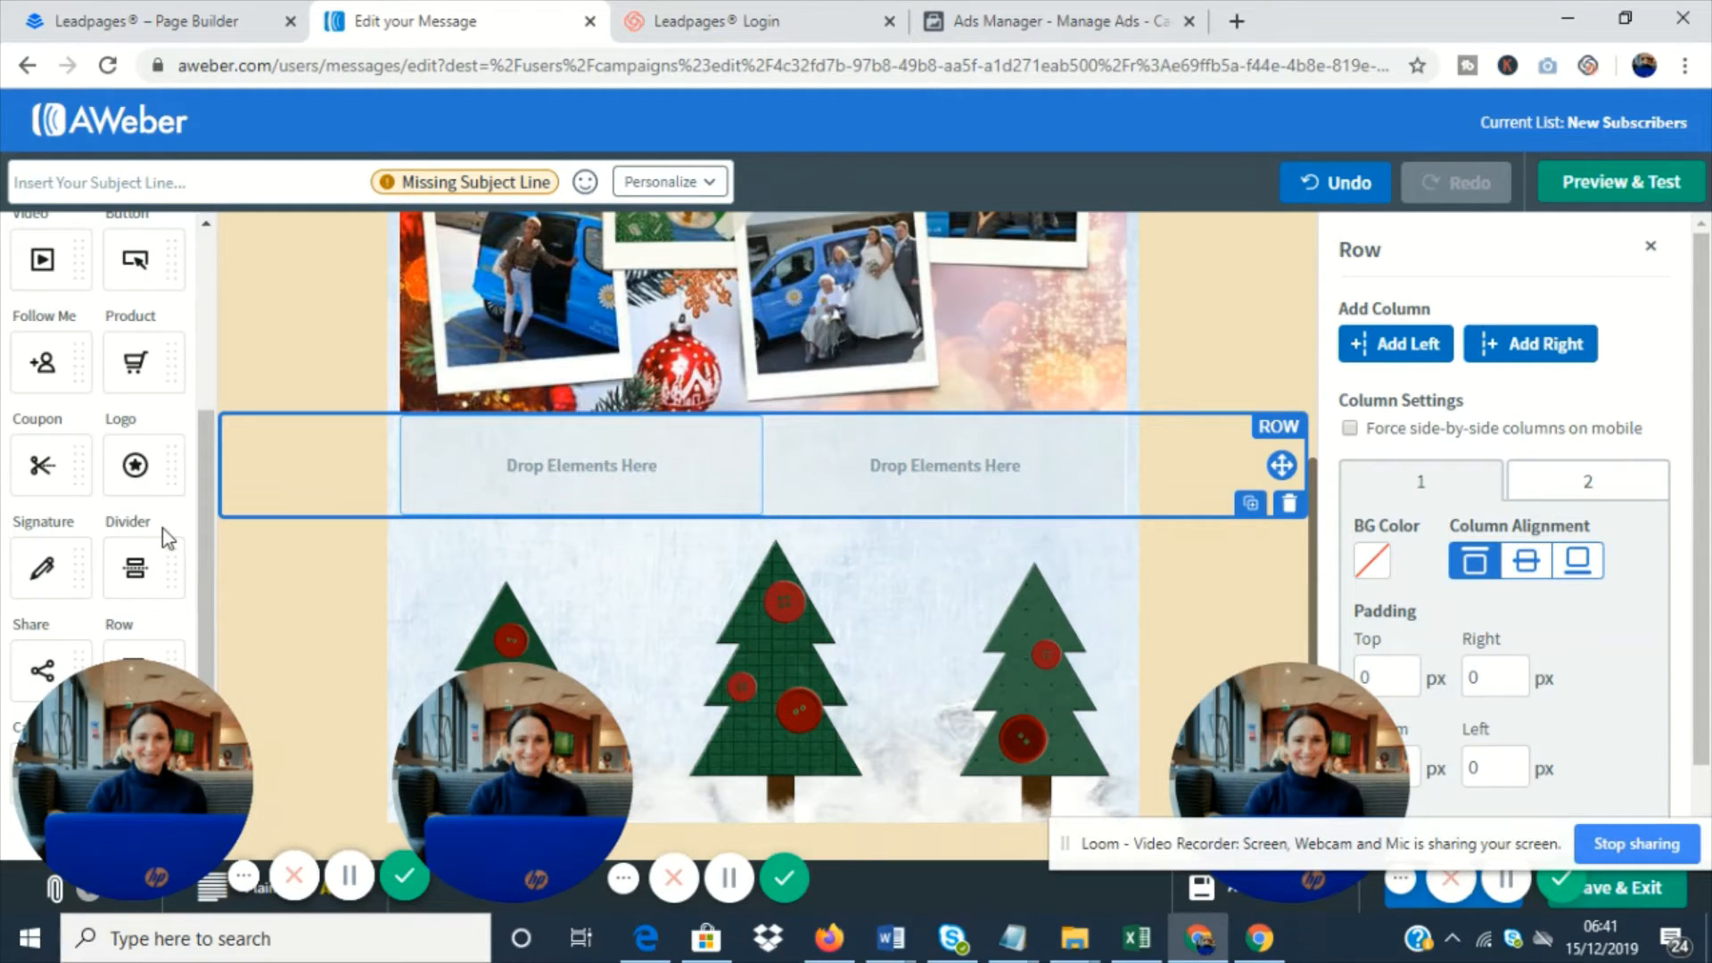
pyautogui.scroll(3, 162, 527)
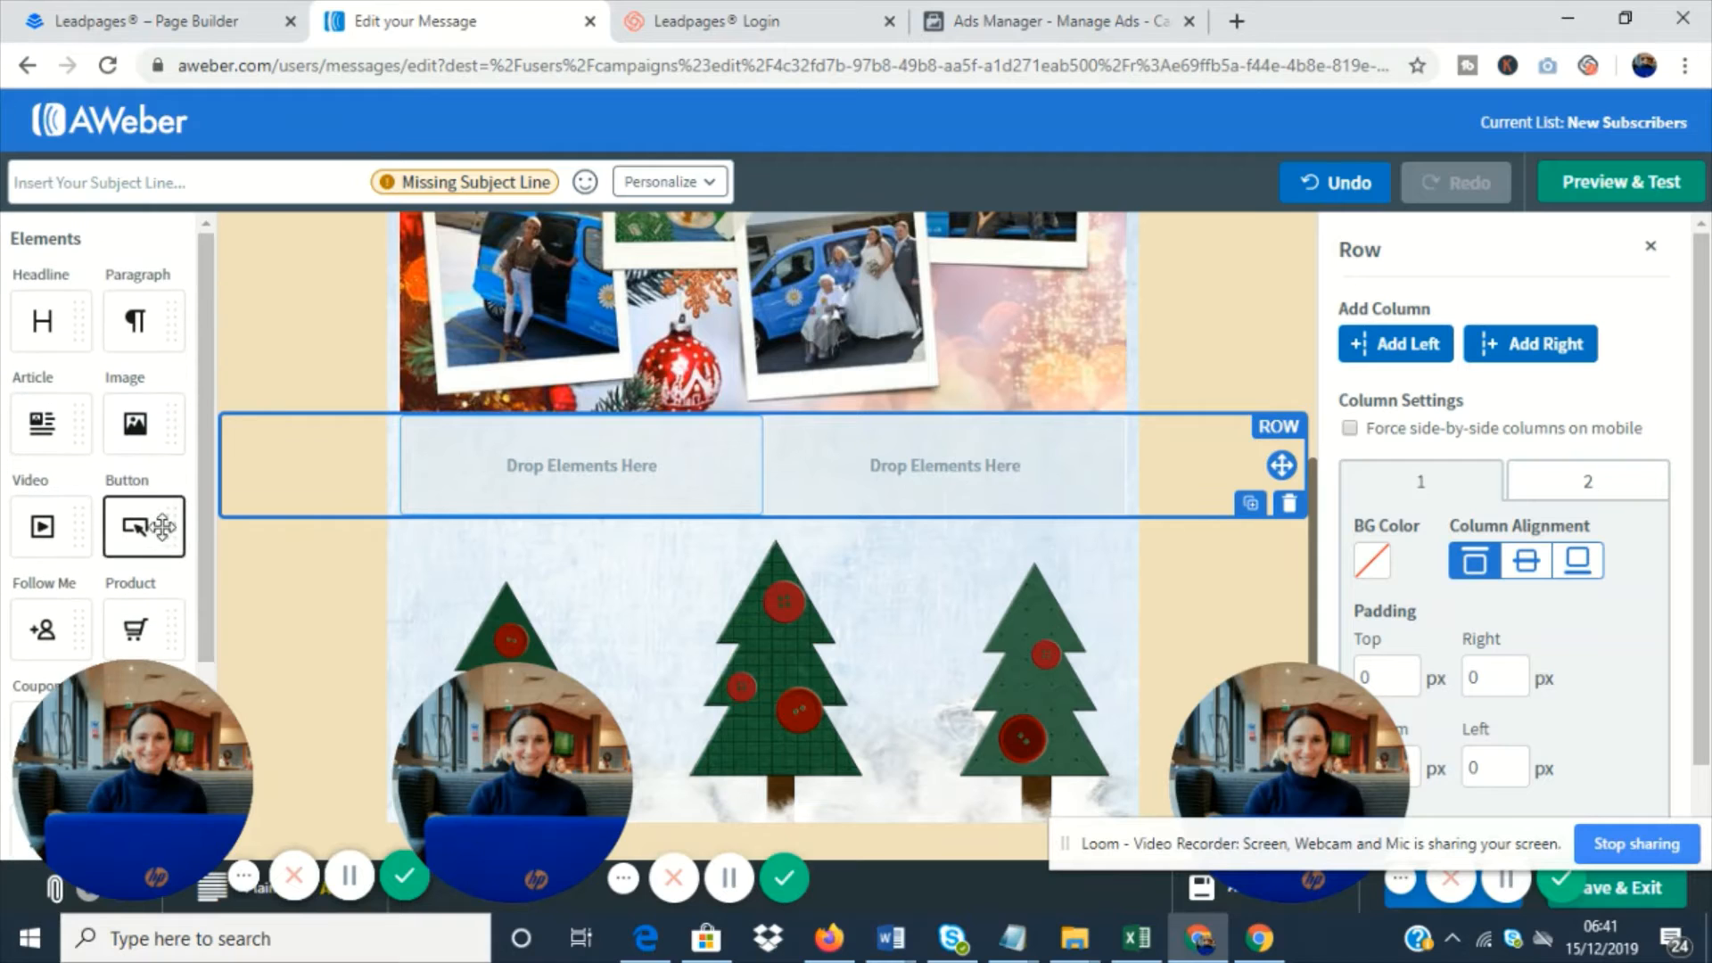
pyautogui.scroll(-3, 162, 527)
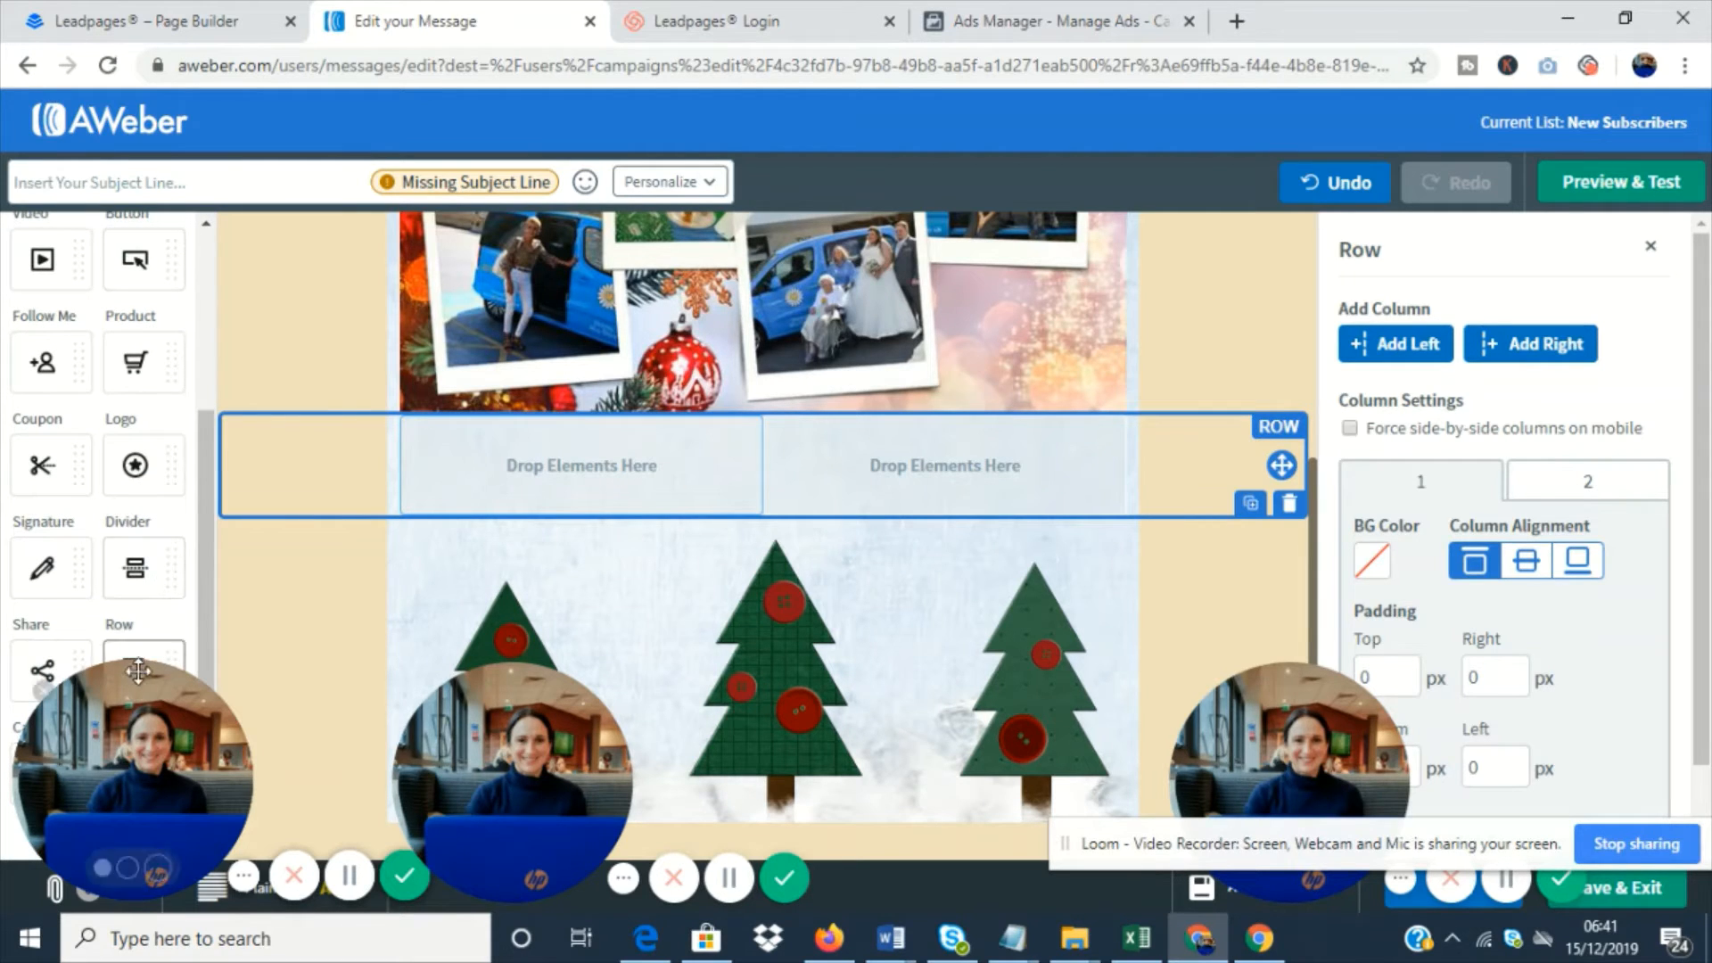
pyautogui.moveTo(211, 403); pyautogui.dragTo(198, 196)
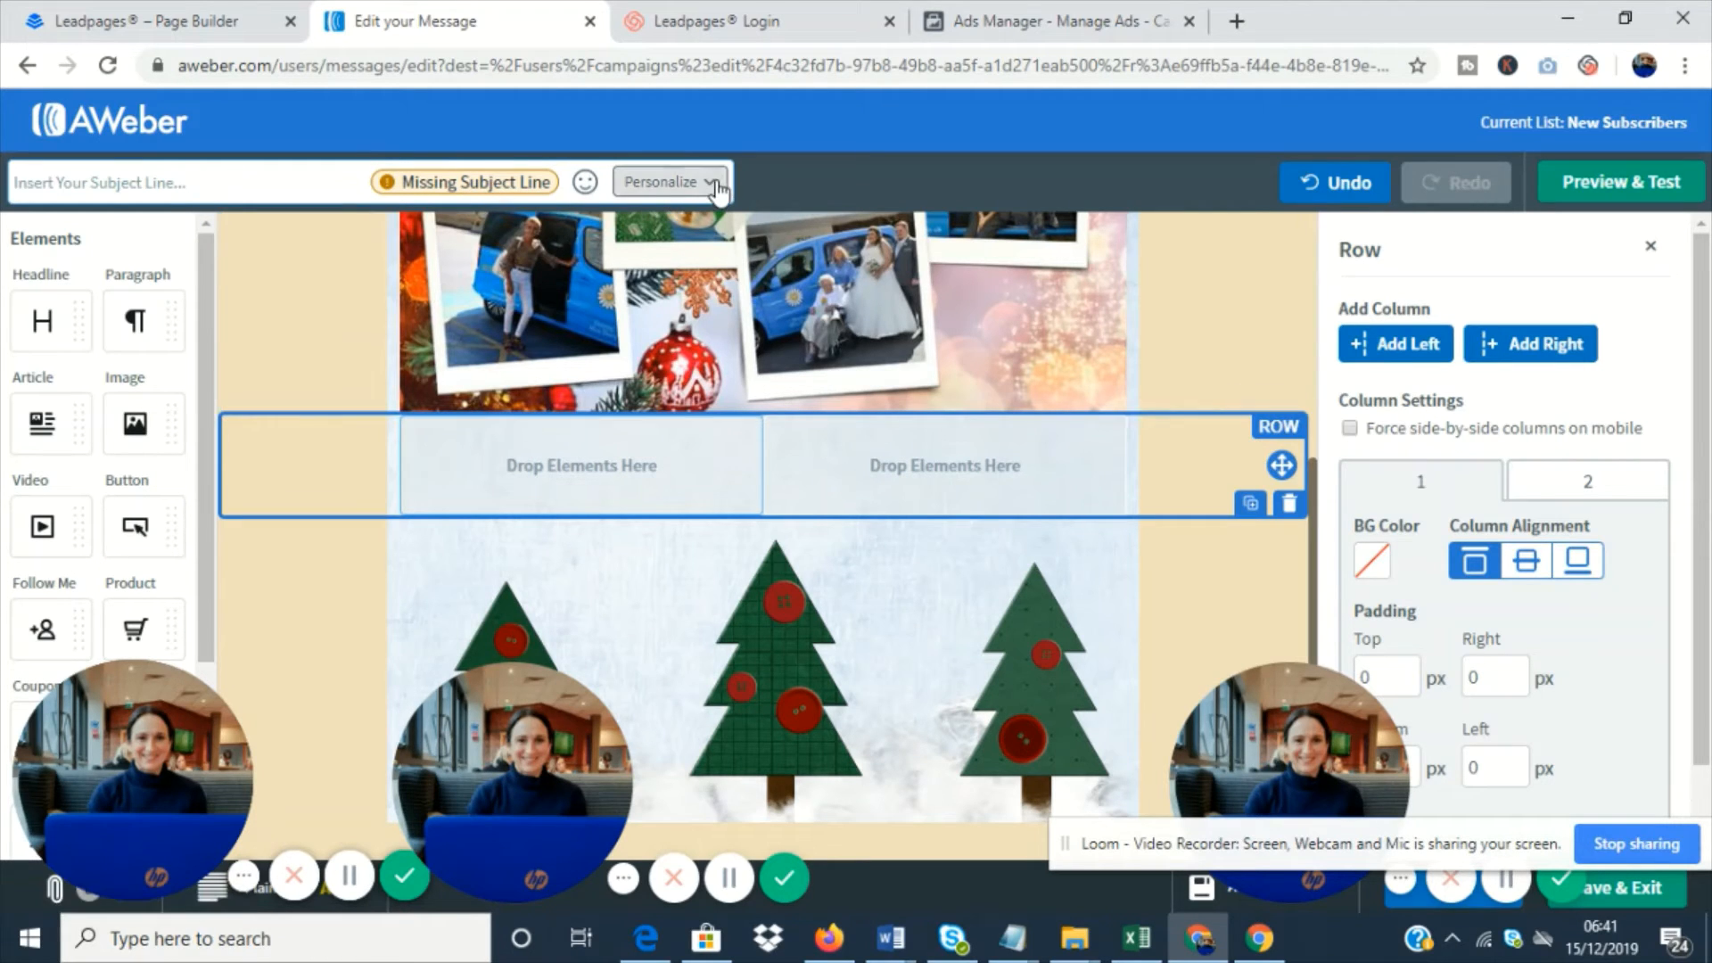
# - Fill in the subject line with "Hi", the subscriber's First Name personalization and a surprised-face emoji
pyautogui.click(301, 181)
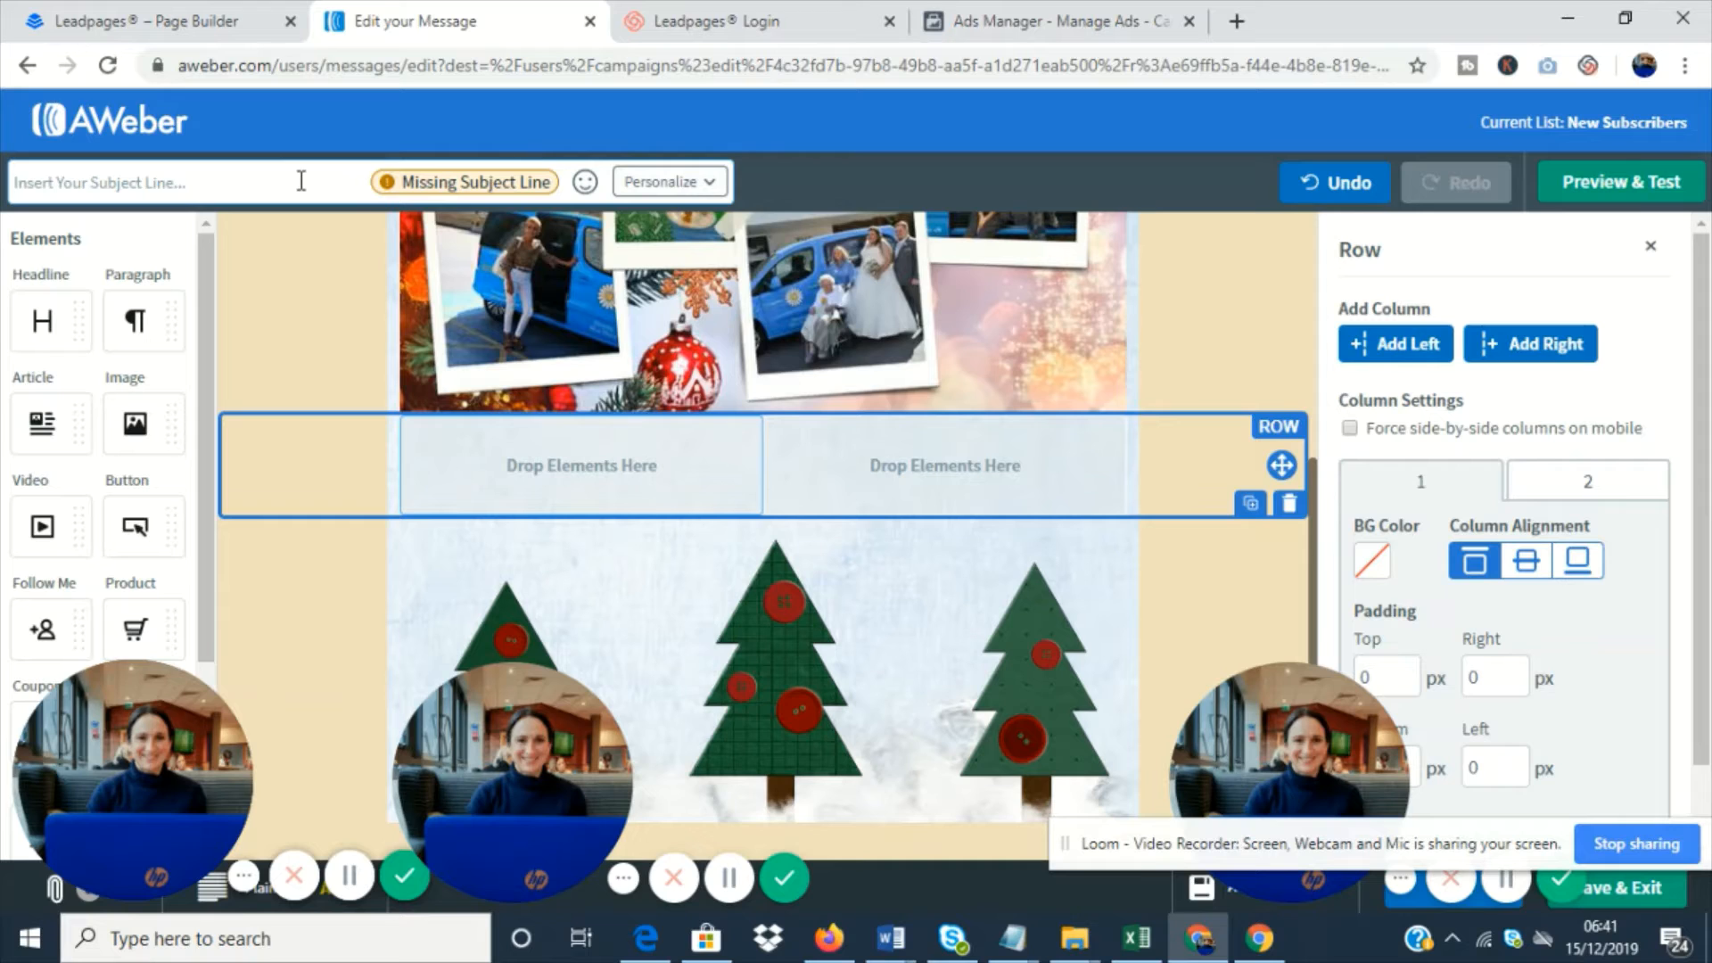
pyautogui.write('Hi')
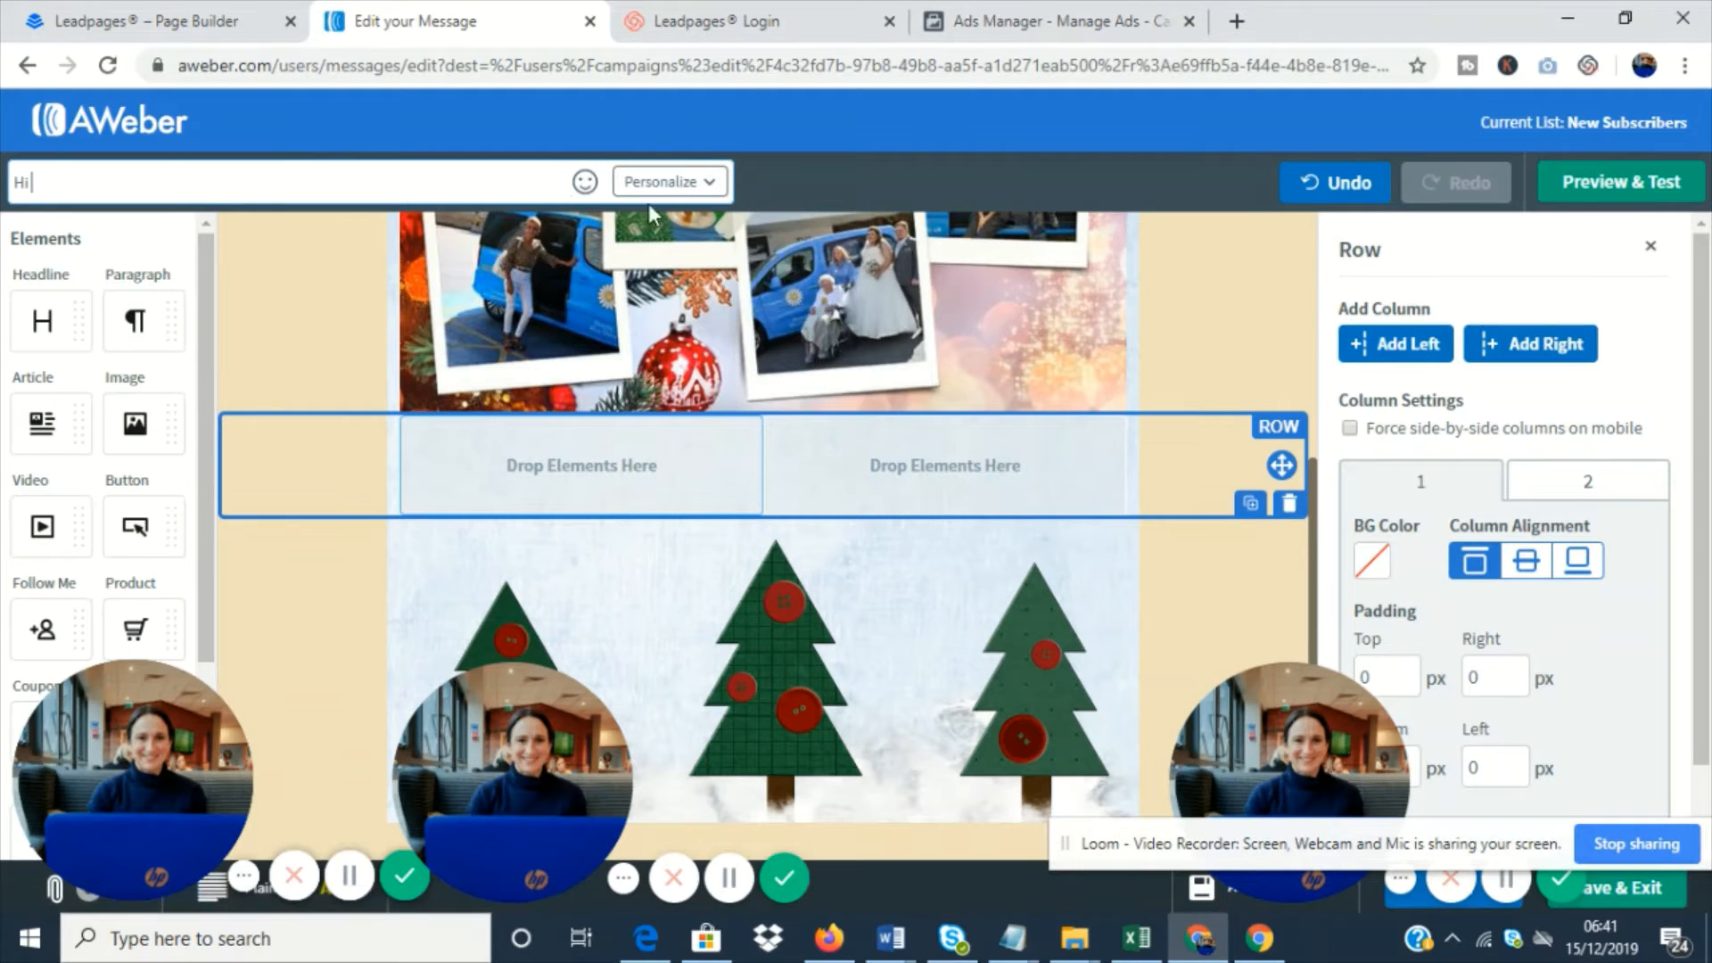
pyautogui.click(687, 181)
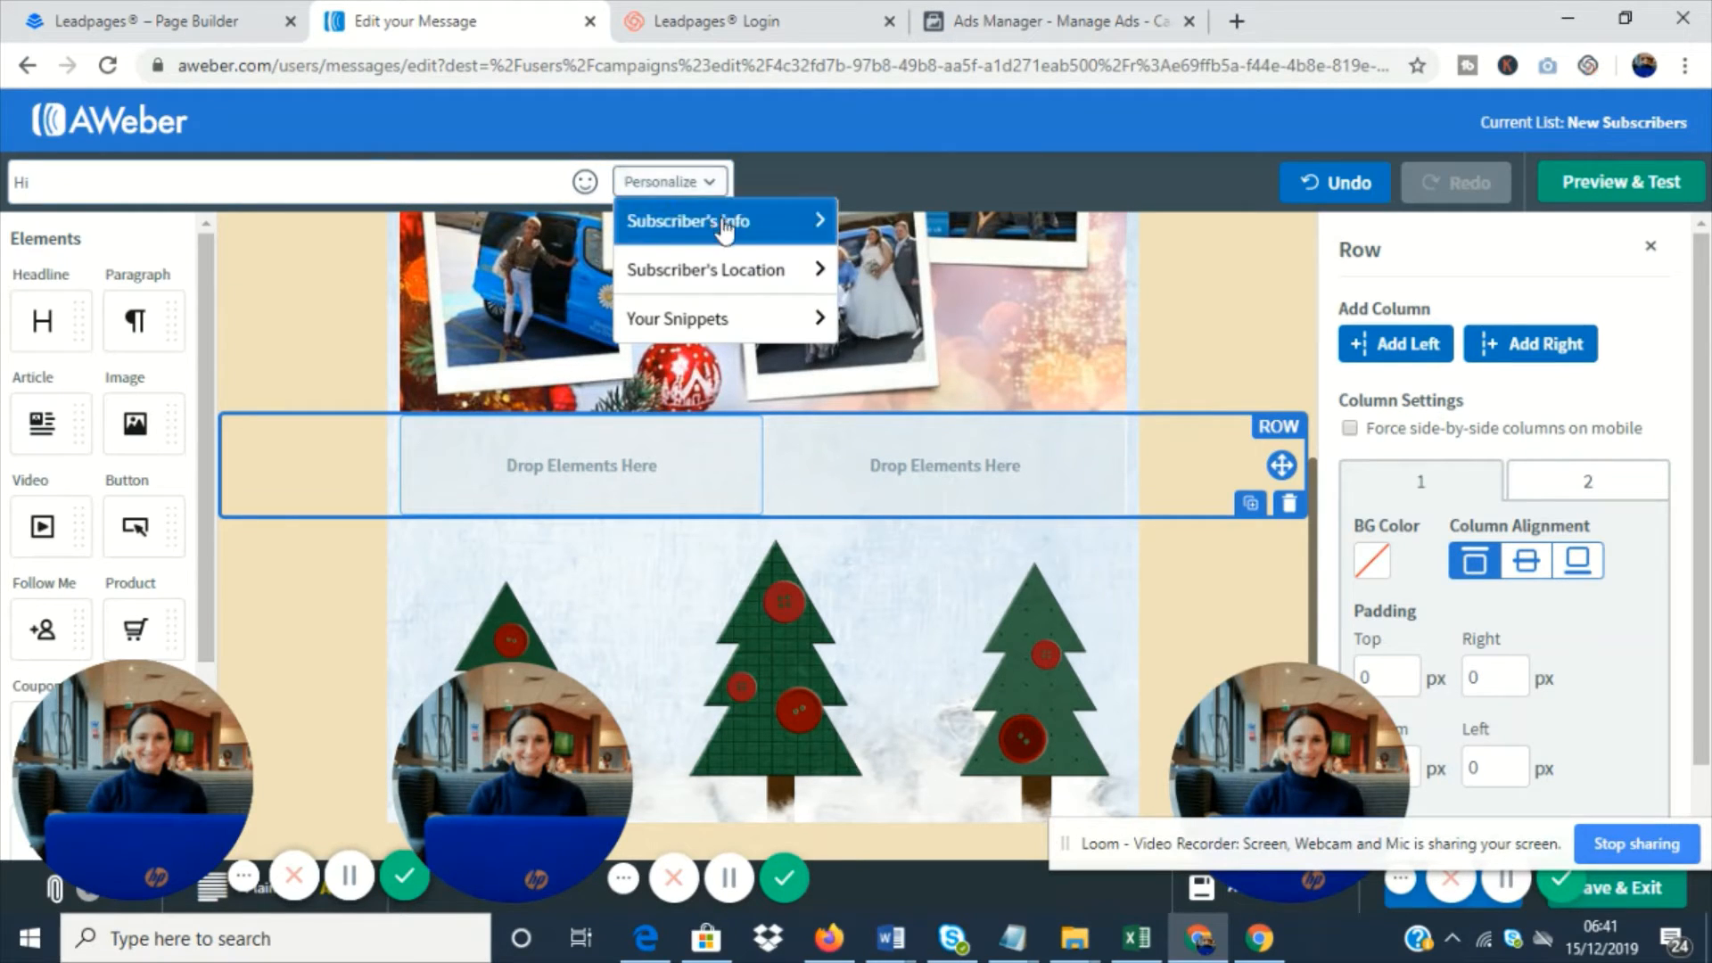
pyautogui.click(731, 228)
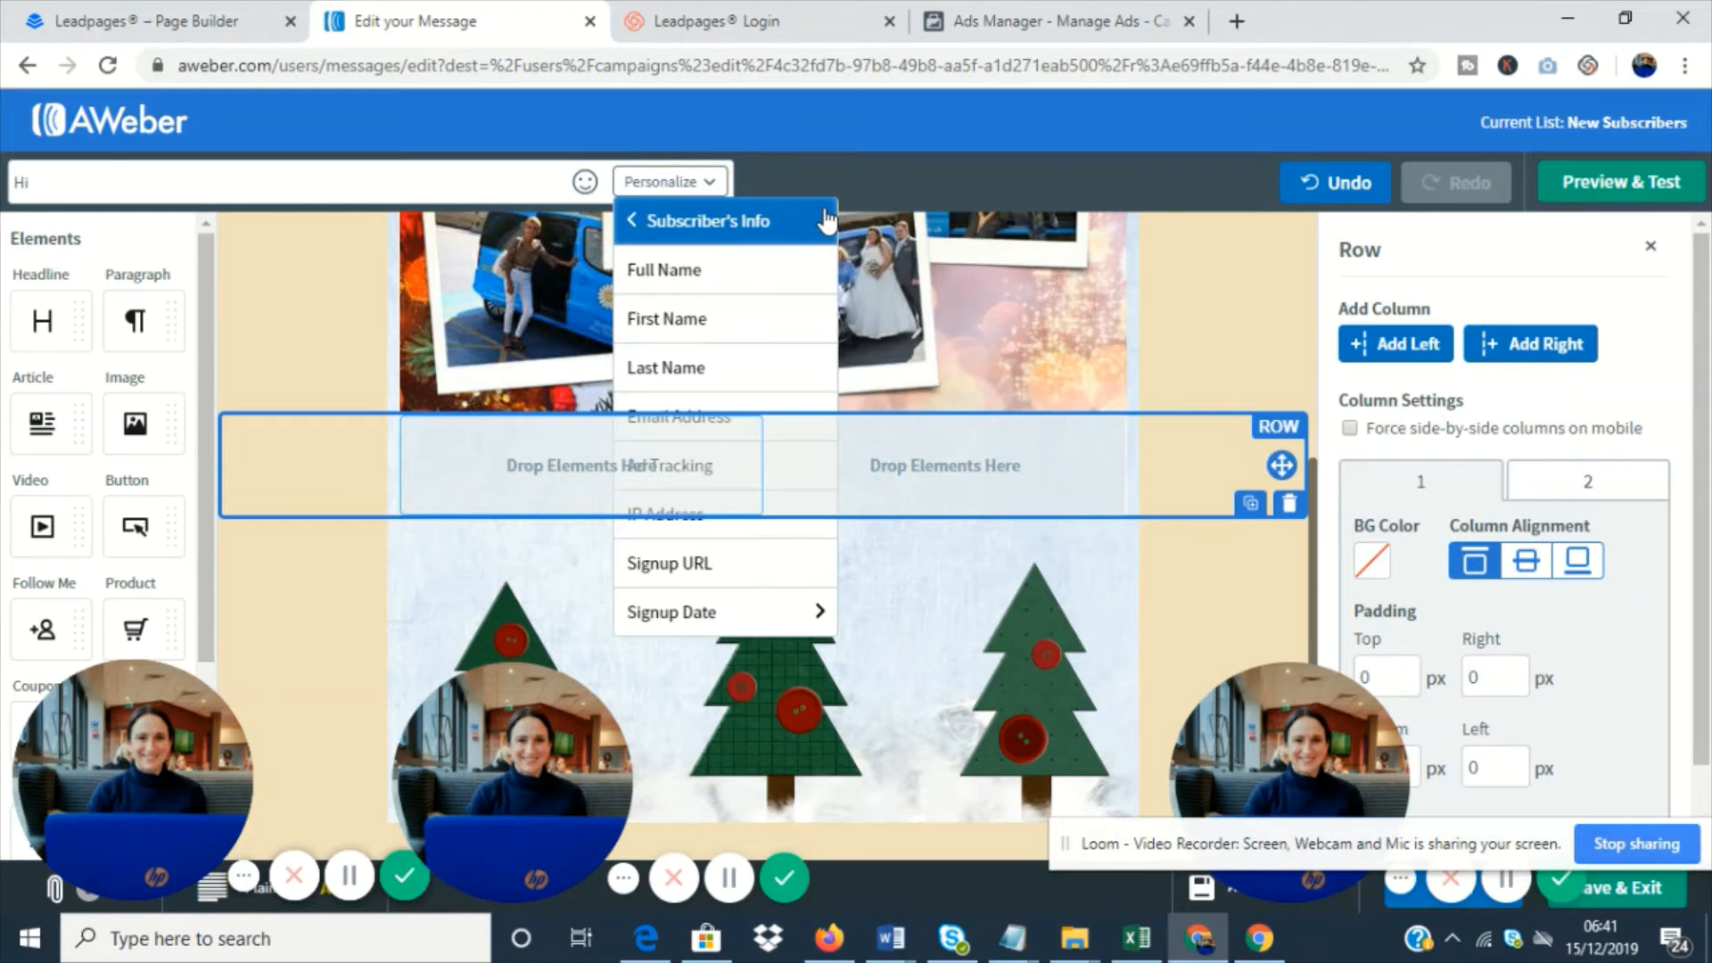
pyautogui.click(707, 319)
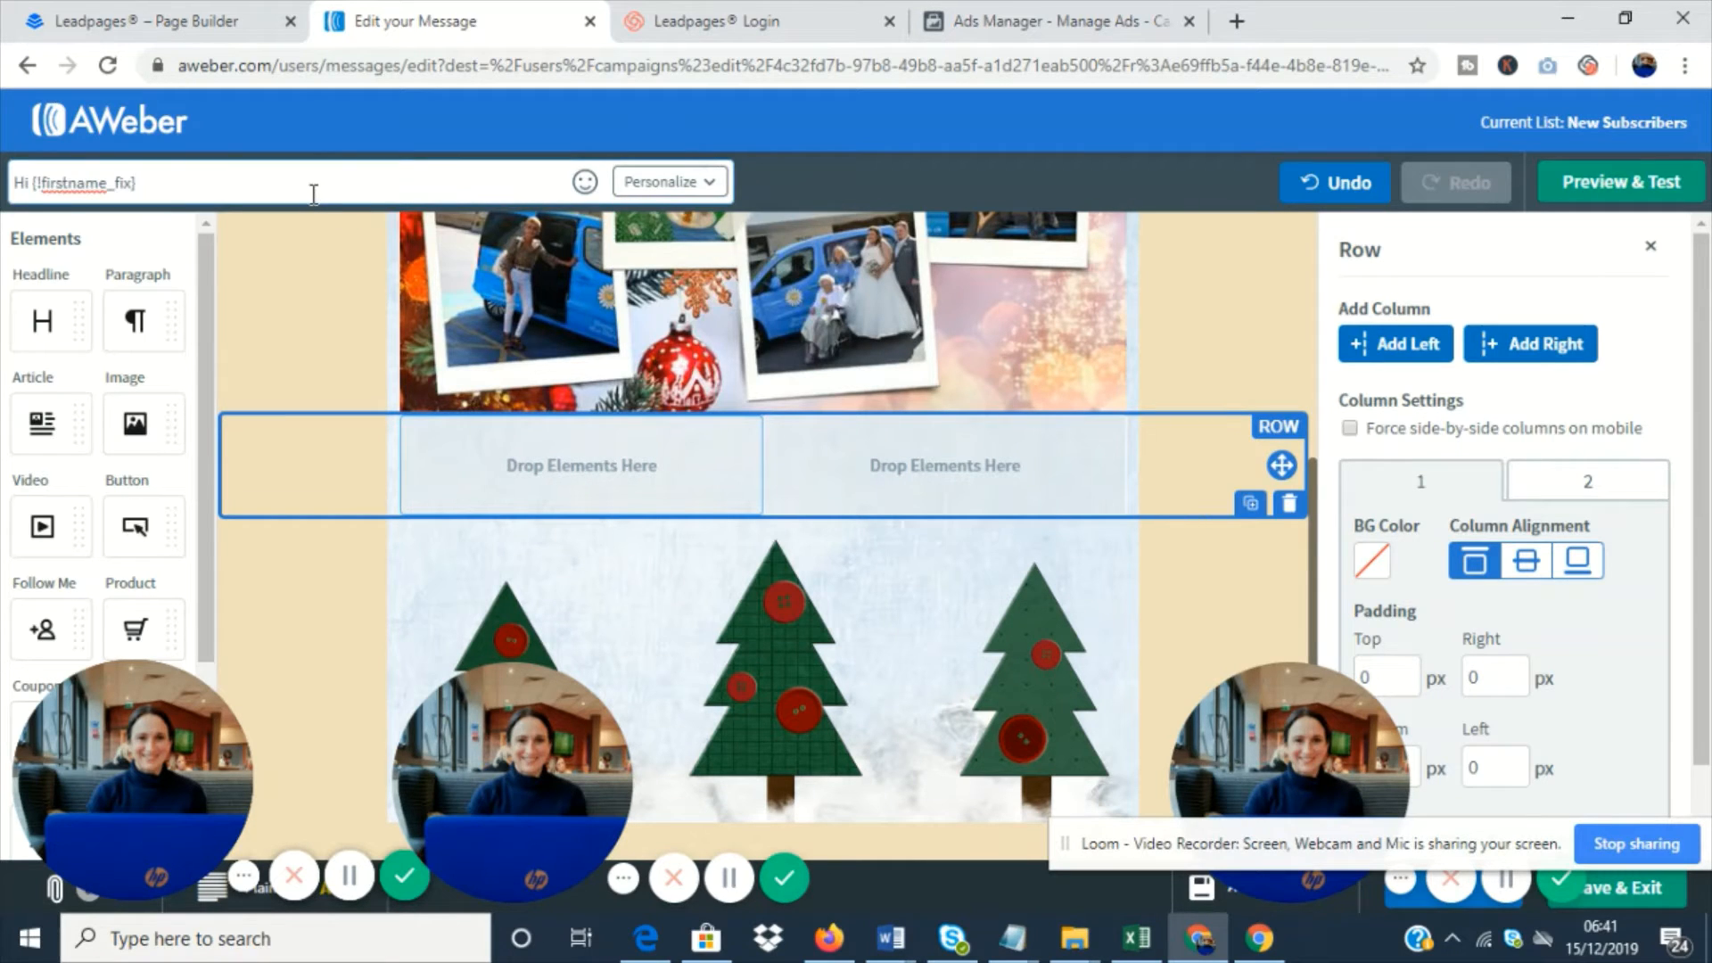
pyautogui.click(584, 186)
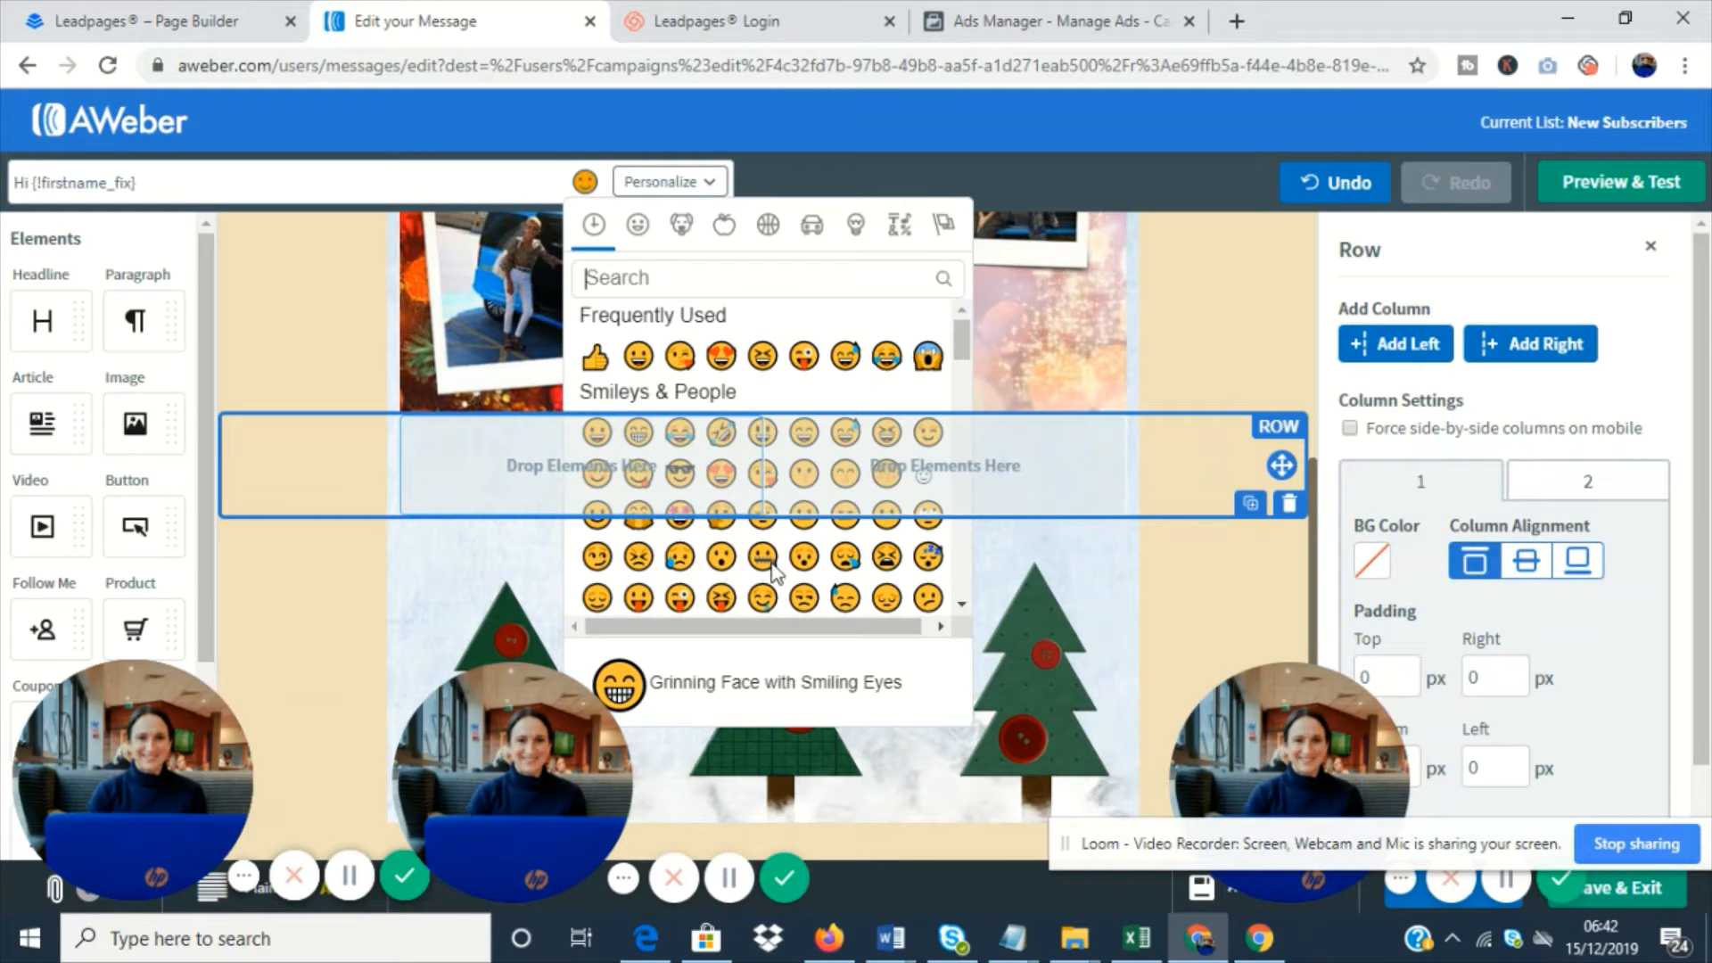
pyautogui.click(819, 507)
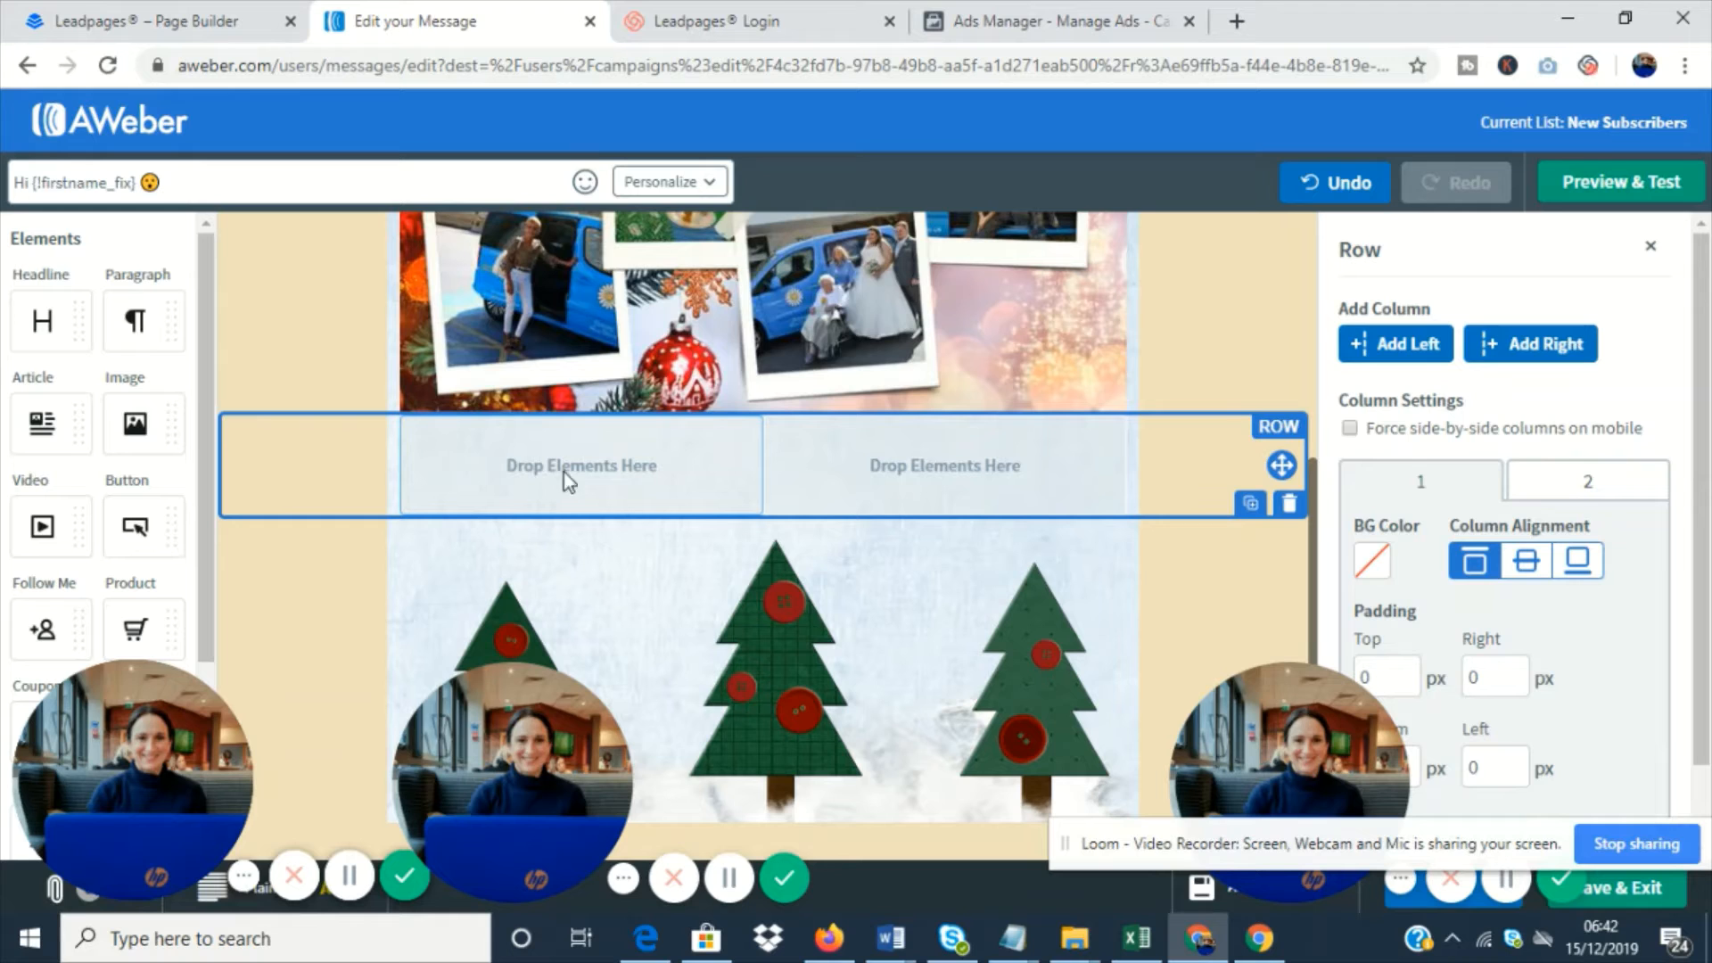
# - Preview the message and send a test message to the prefilled email address
pyautogui.click(1620, 185)
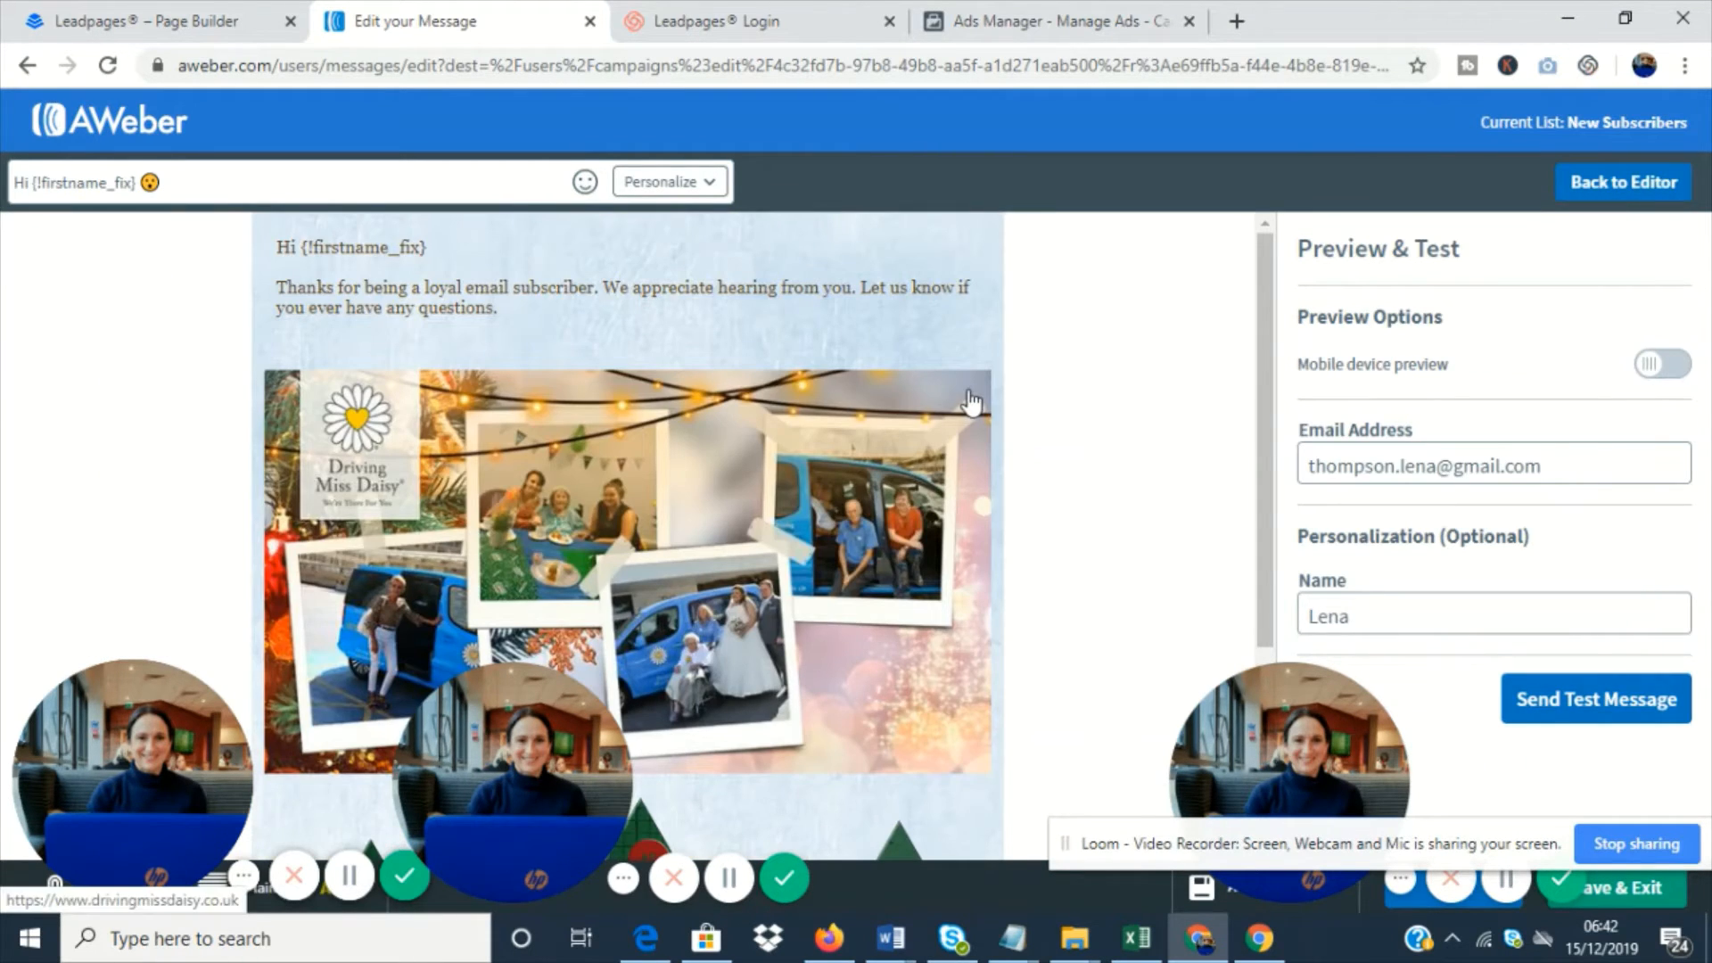
pyautogui.click(1609, 707)
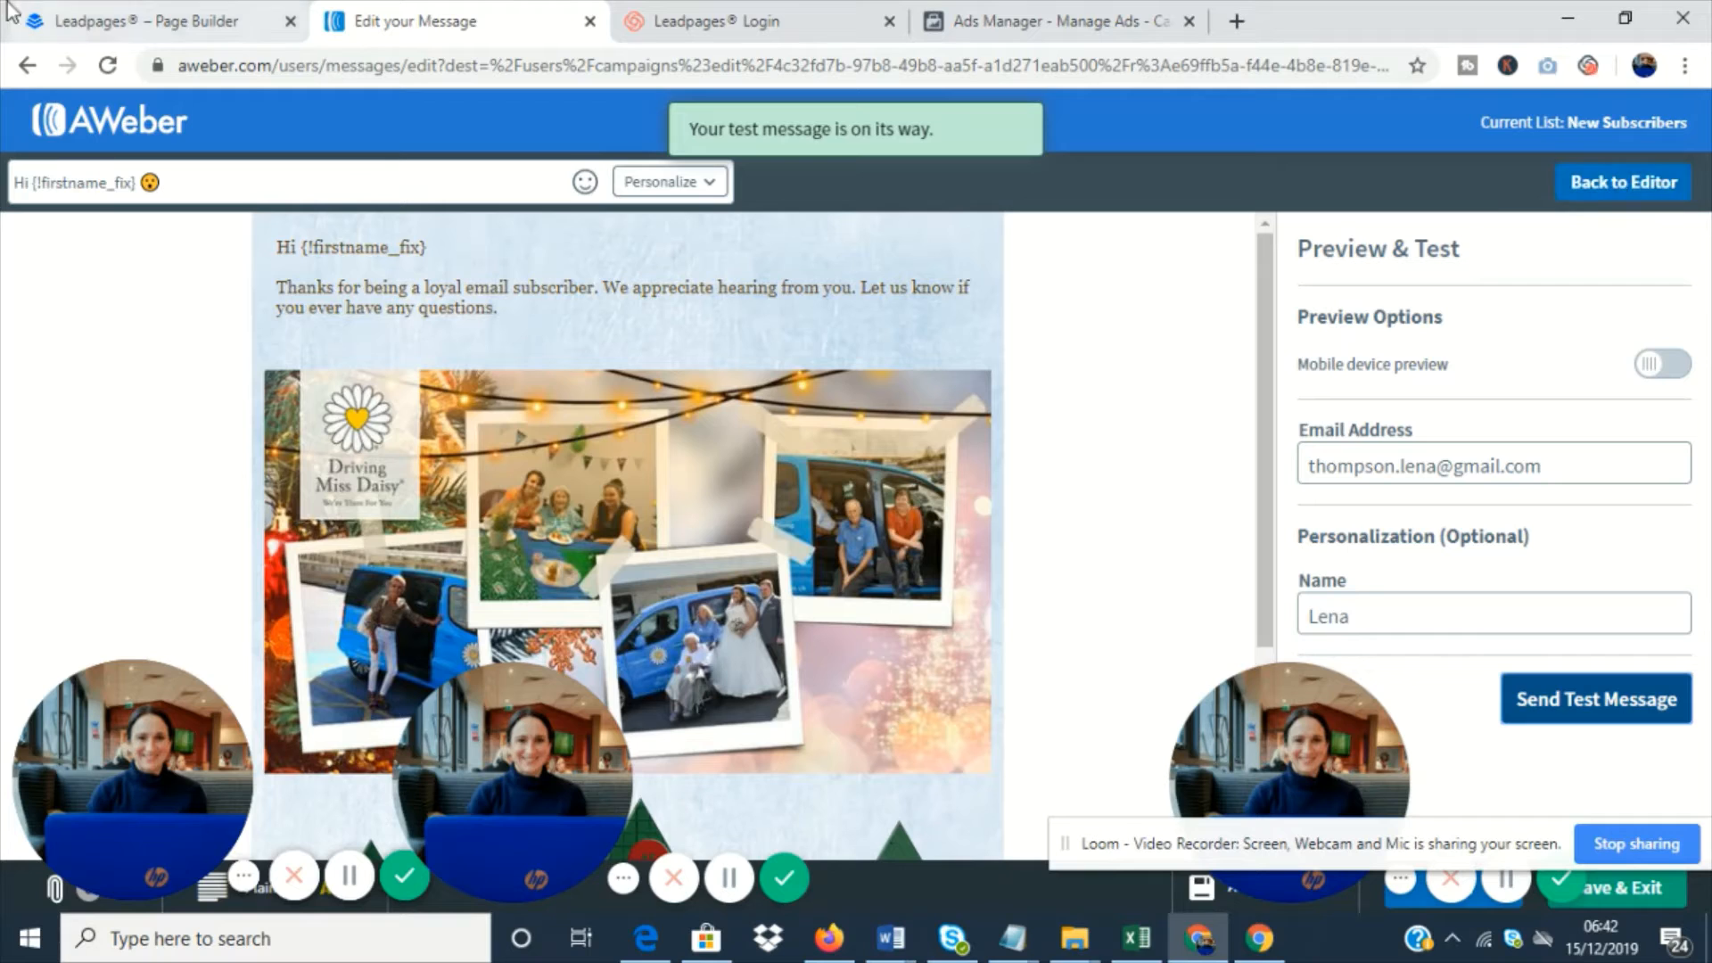
pyautogui.tripleClick(1484, 459)
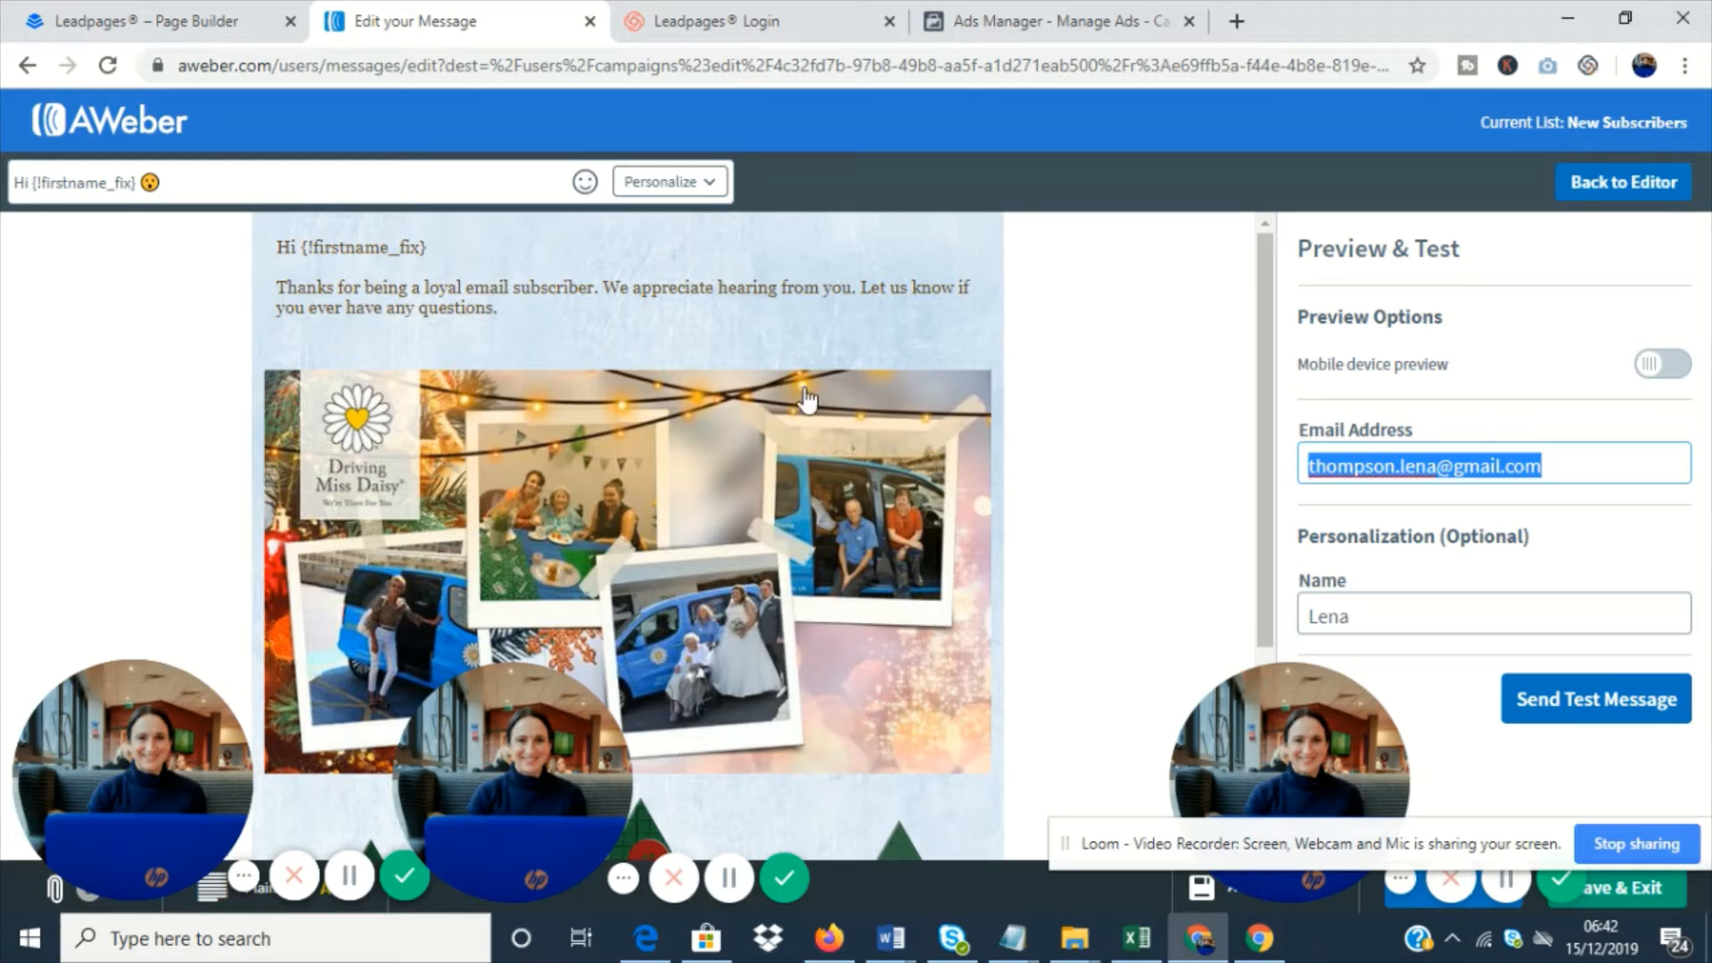
# - Return from the preview to the editor, and save the message and exit to the campaign
pyautogui.click(1620, 184)
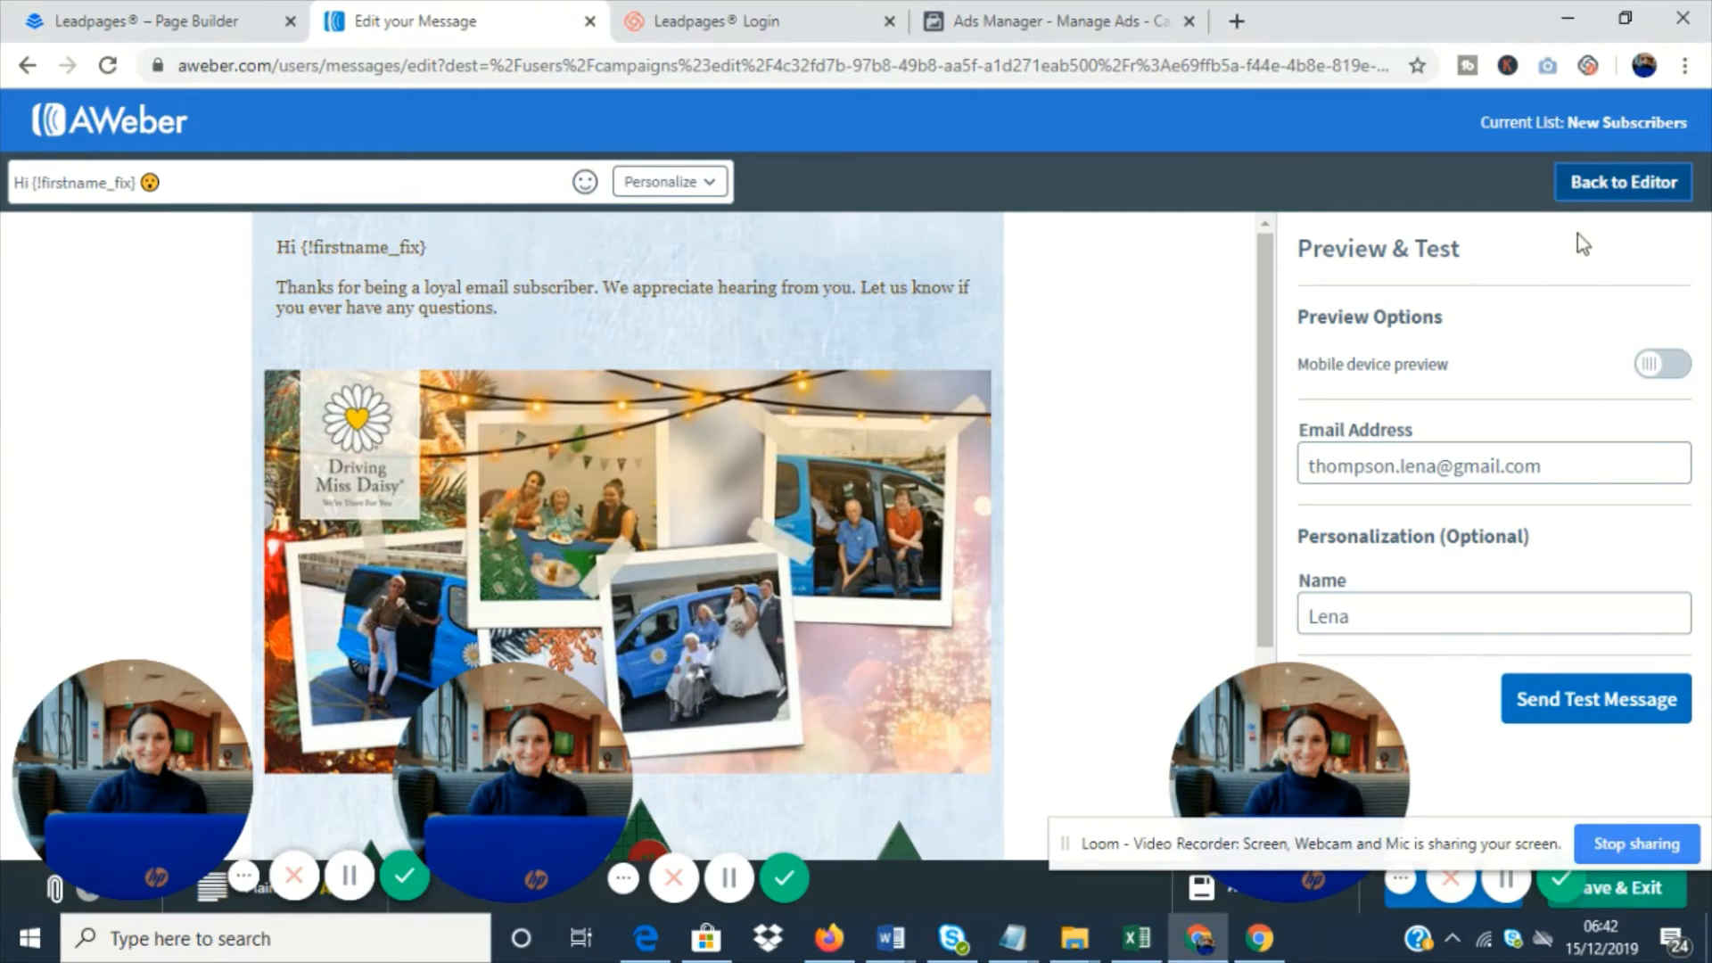
pyautogui.click(1618, 185)
pyautogui.scroll(-1, 1516, 588)
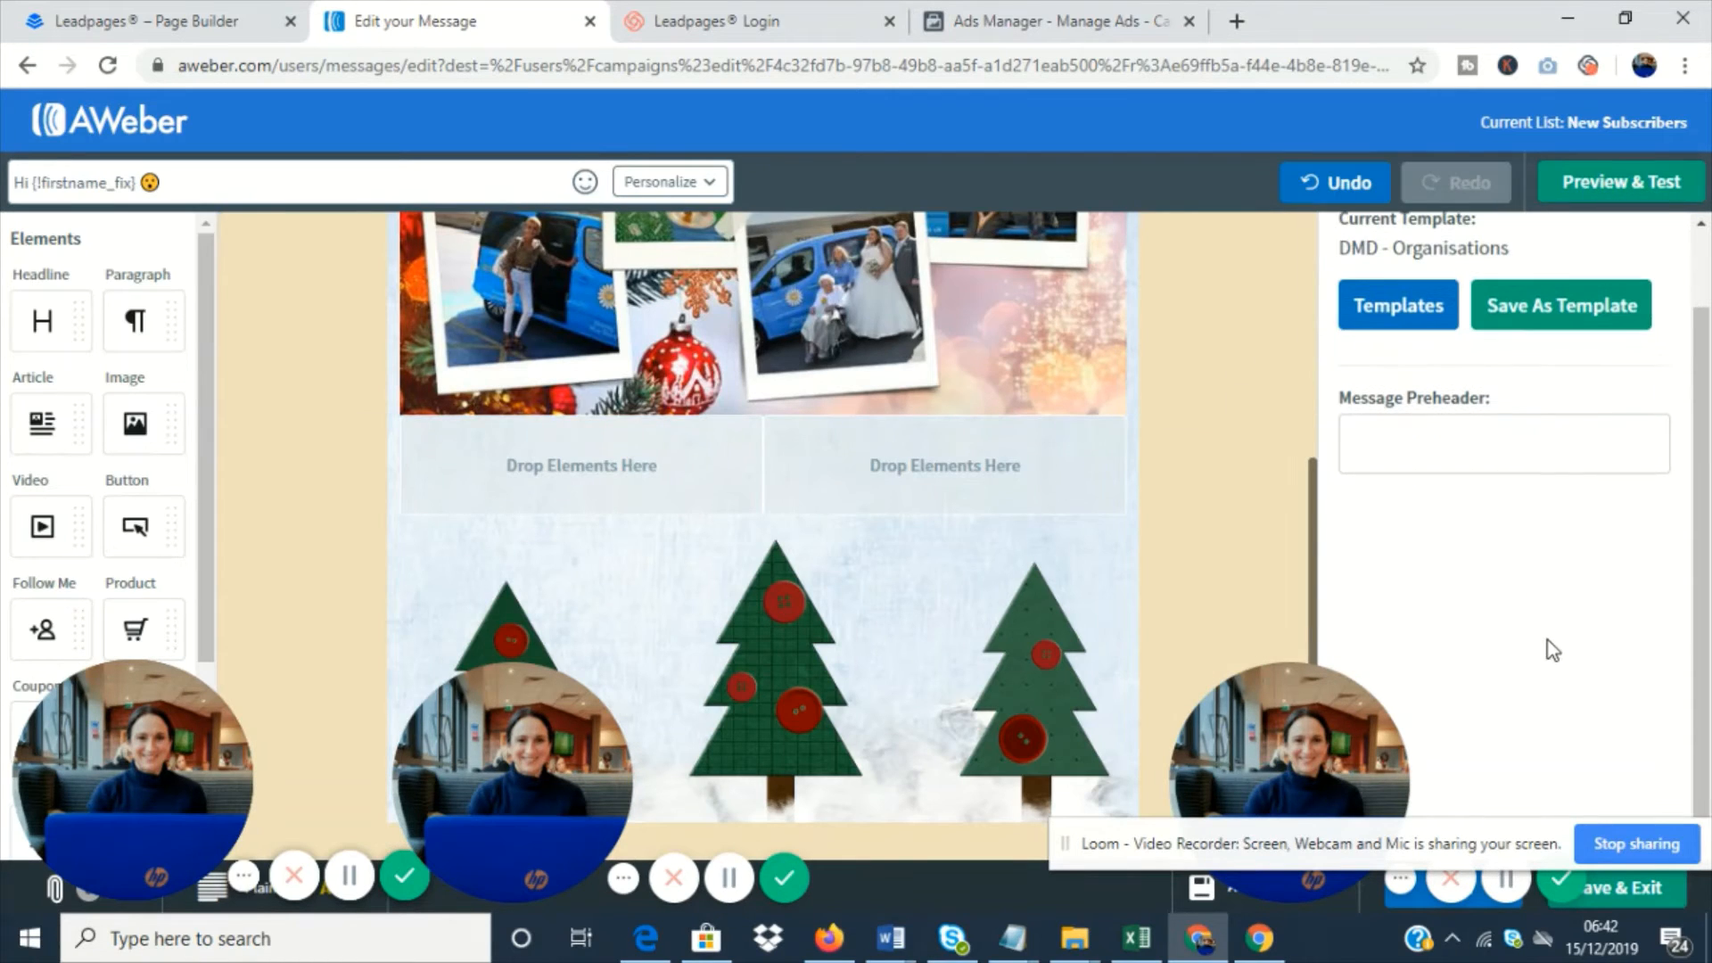
pyautogui.click(1638, 862)
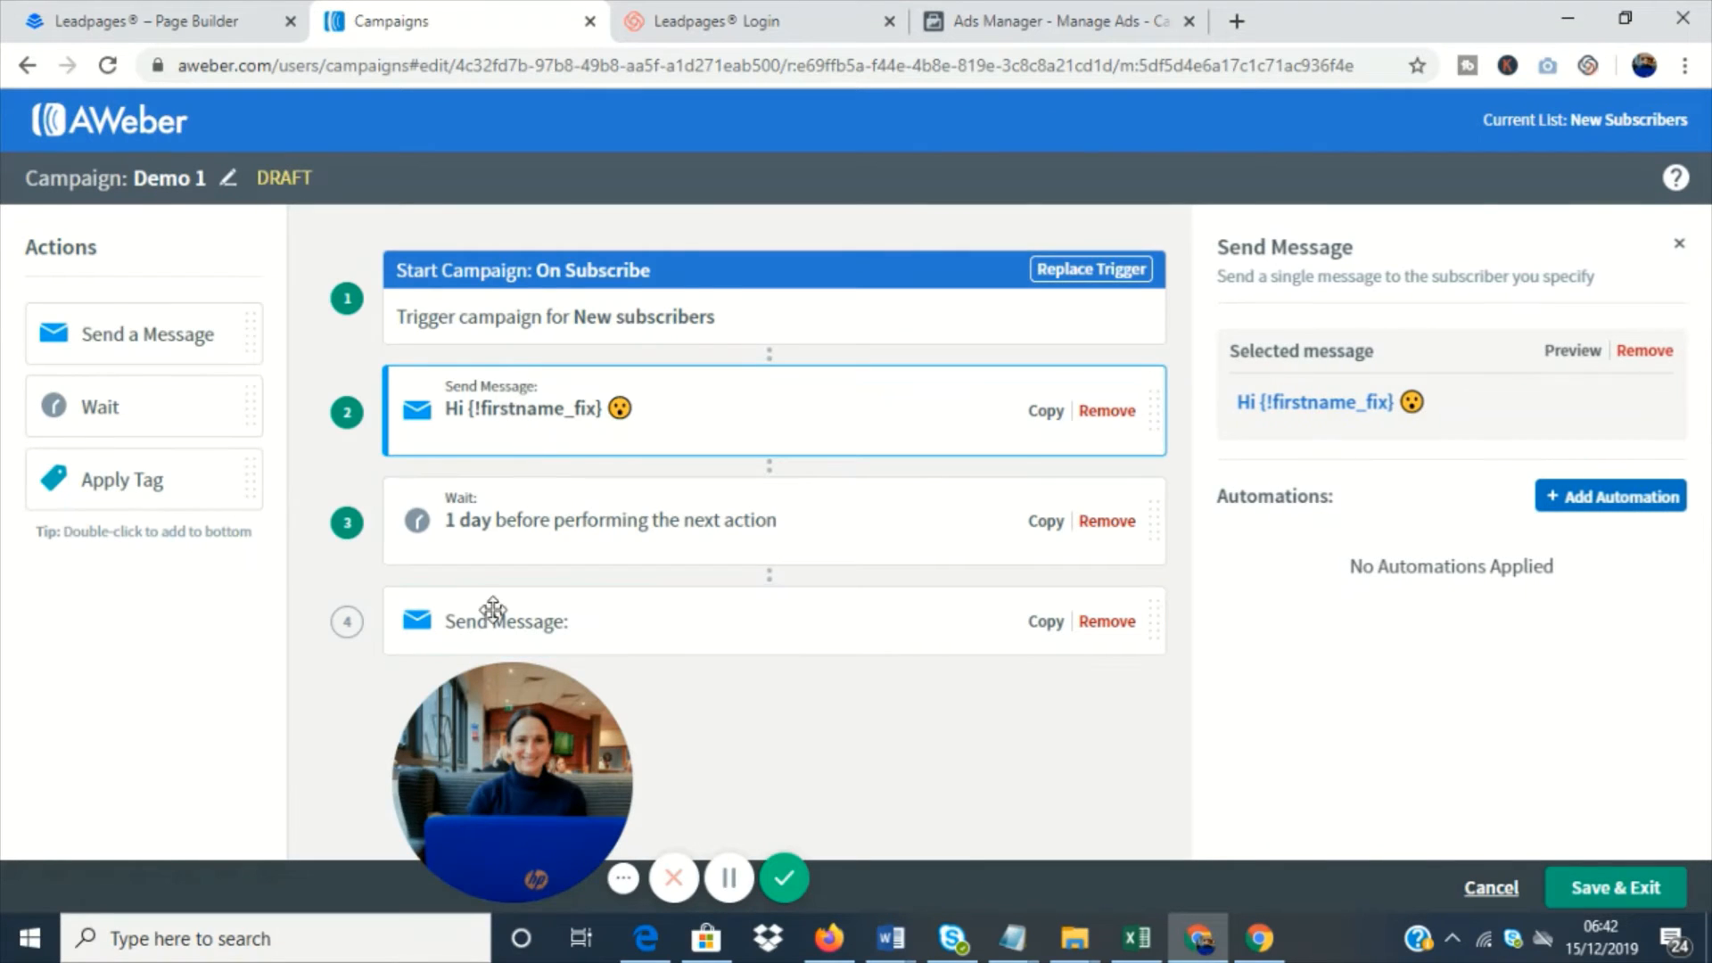
# - Set the campaign's Wait action to 1 hour before the next action
pyautogui.moveTo(491, 806); pyautogui.dragTo(292, 813)
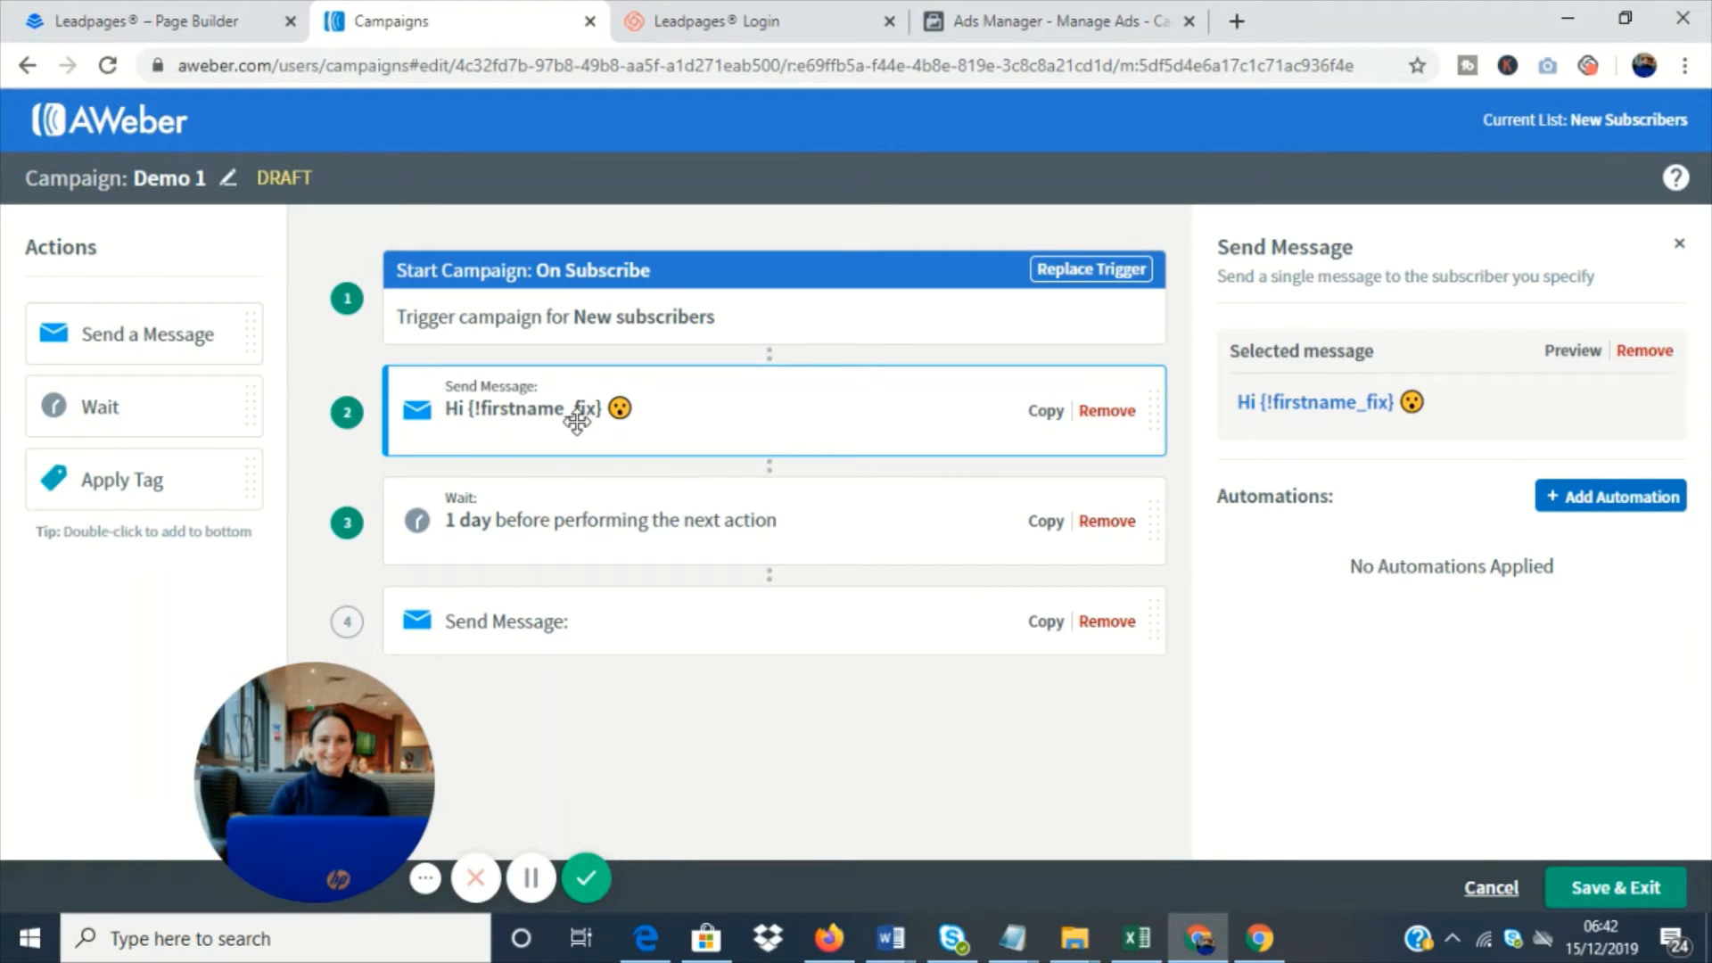
pyautogui.click(538, 532)
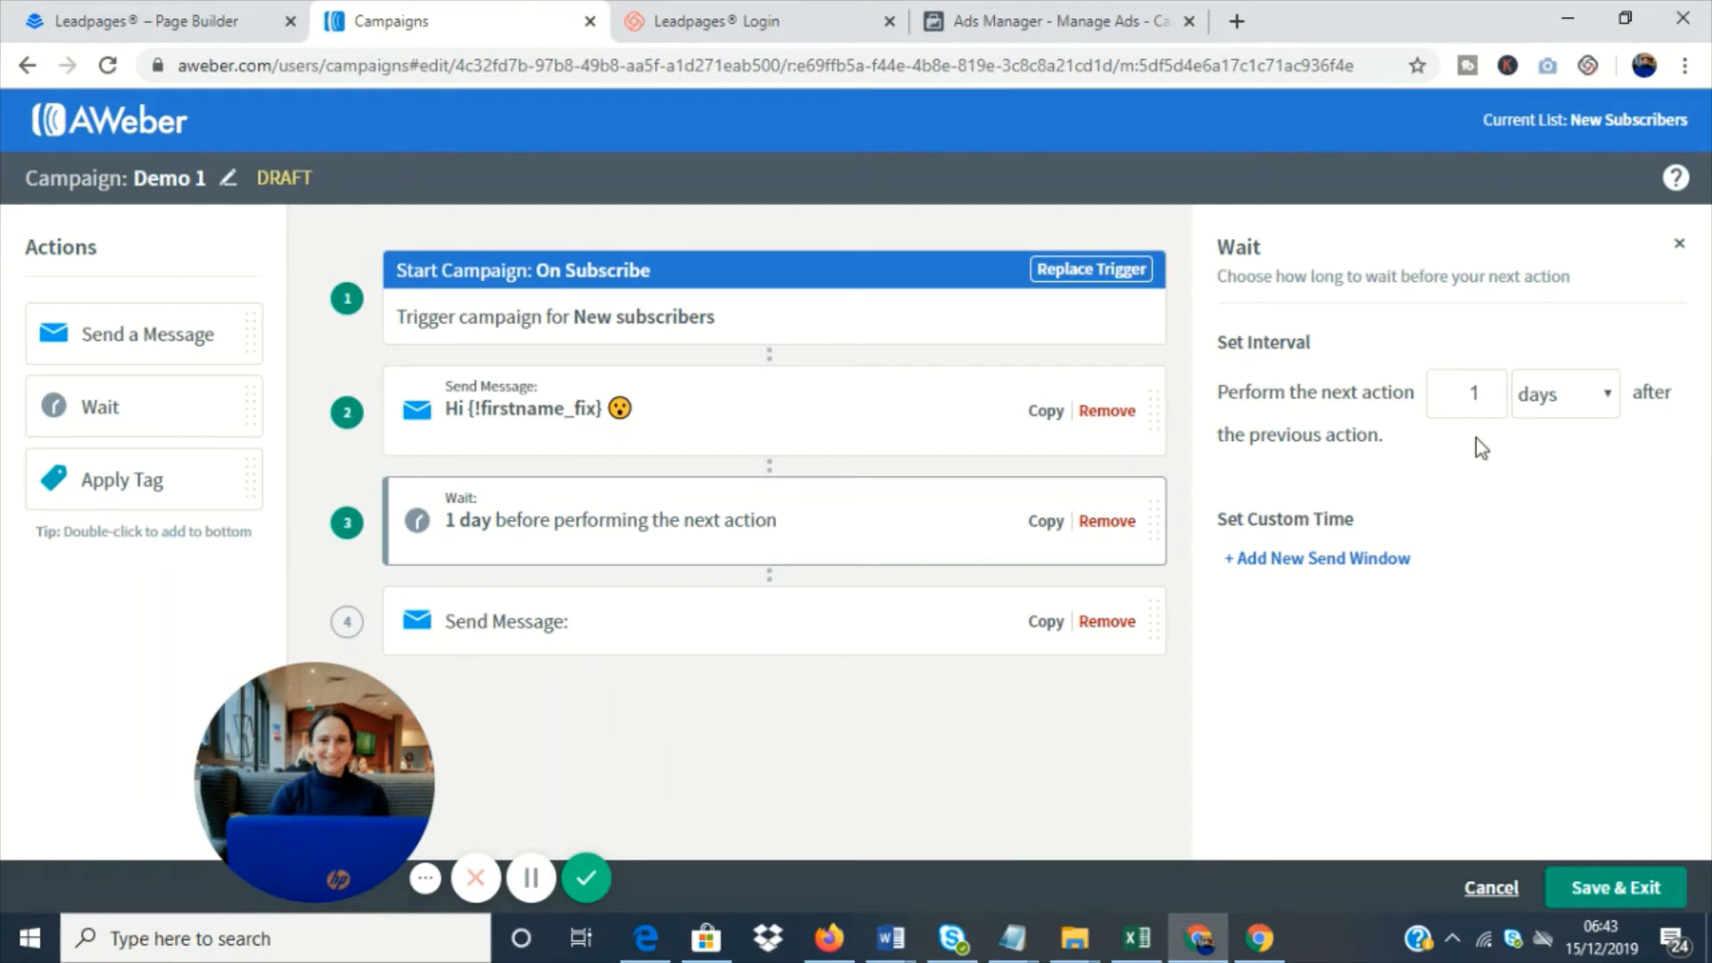
pyautogui.click(1558, 392)
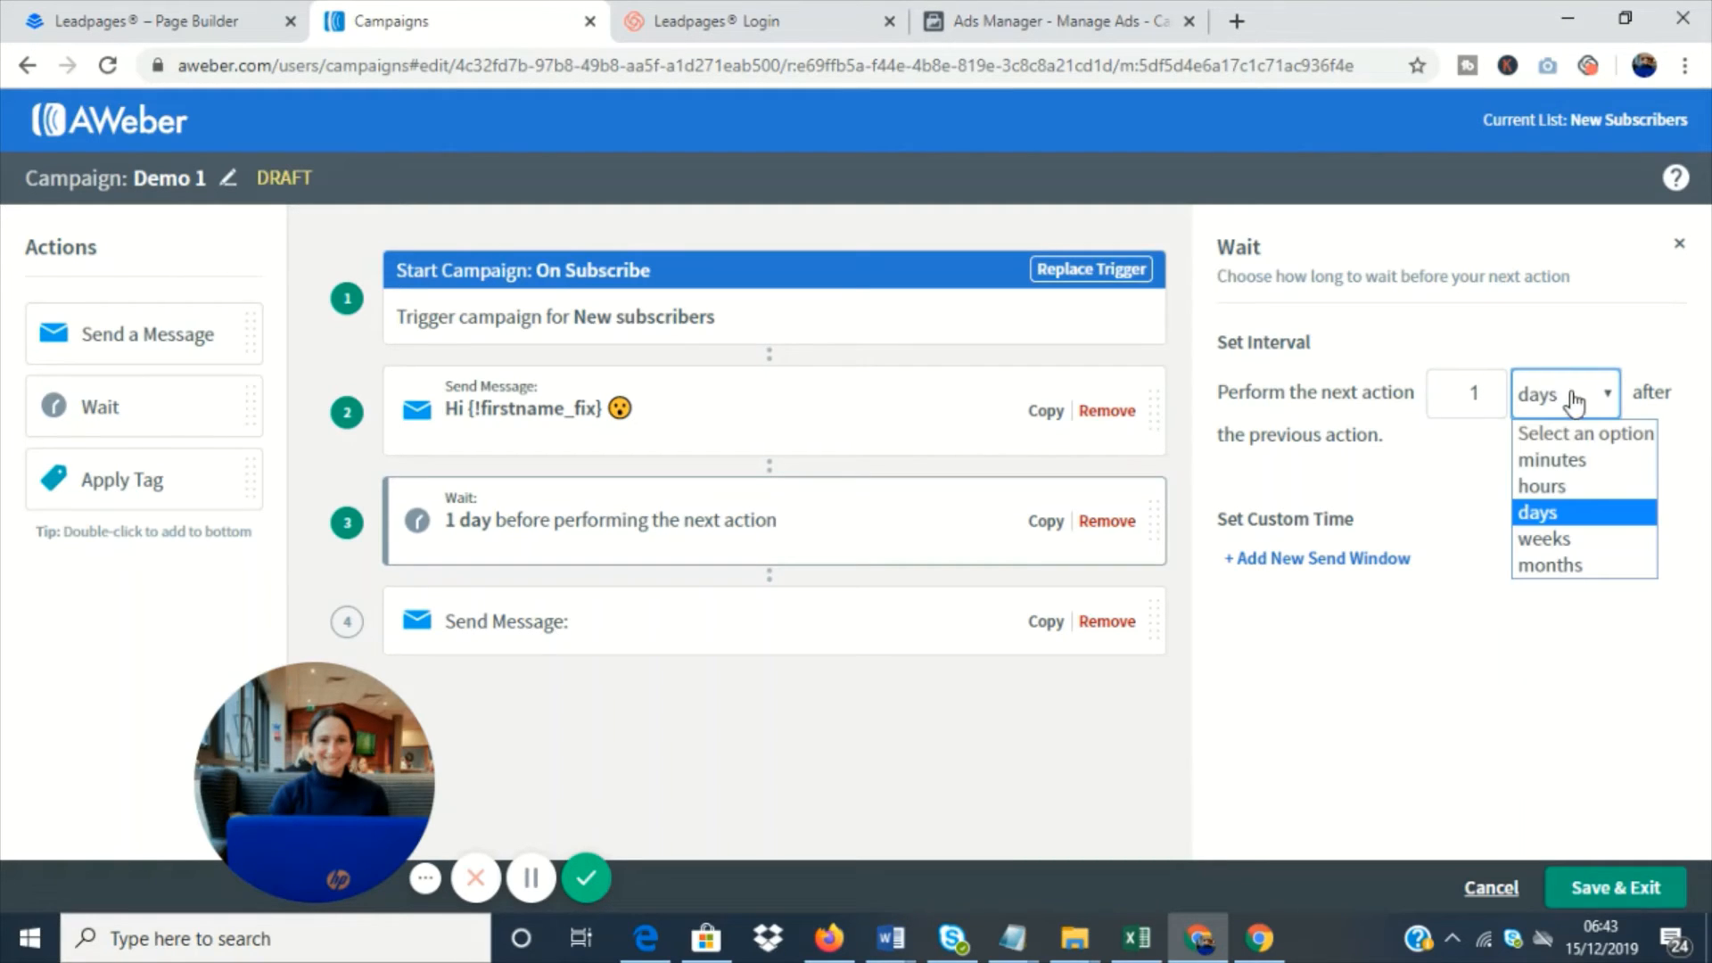
pyautogui.click(1586, 495)
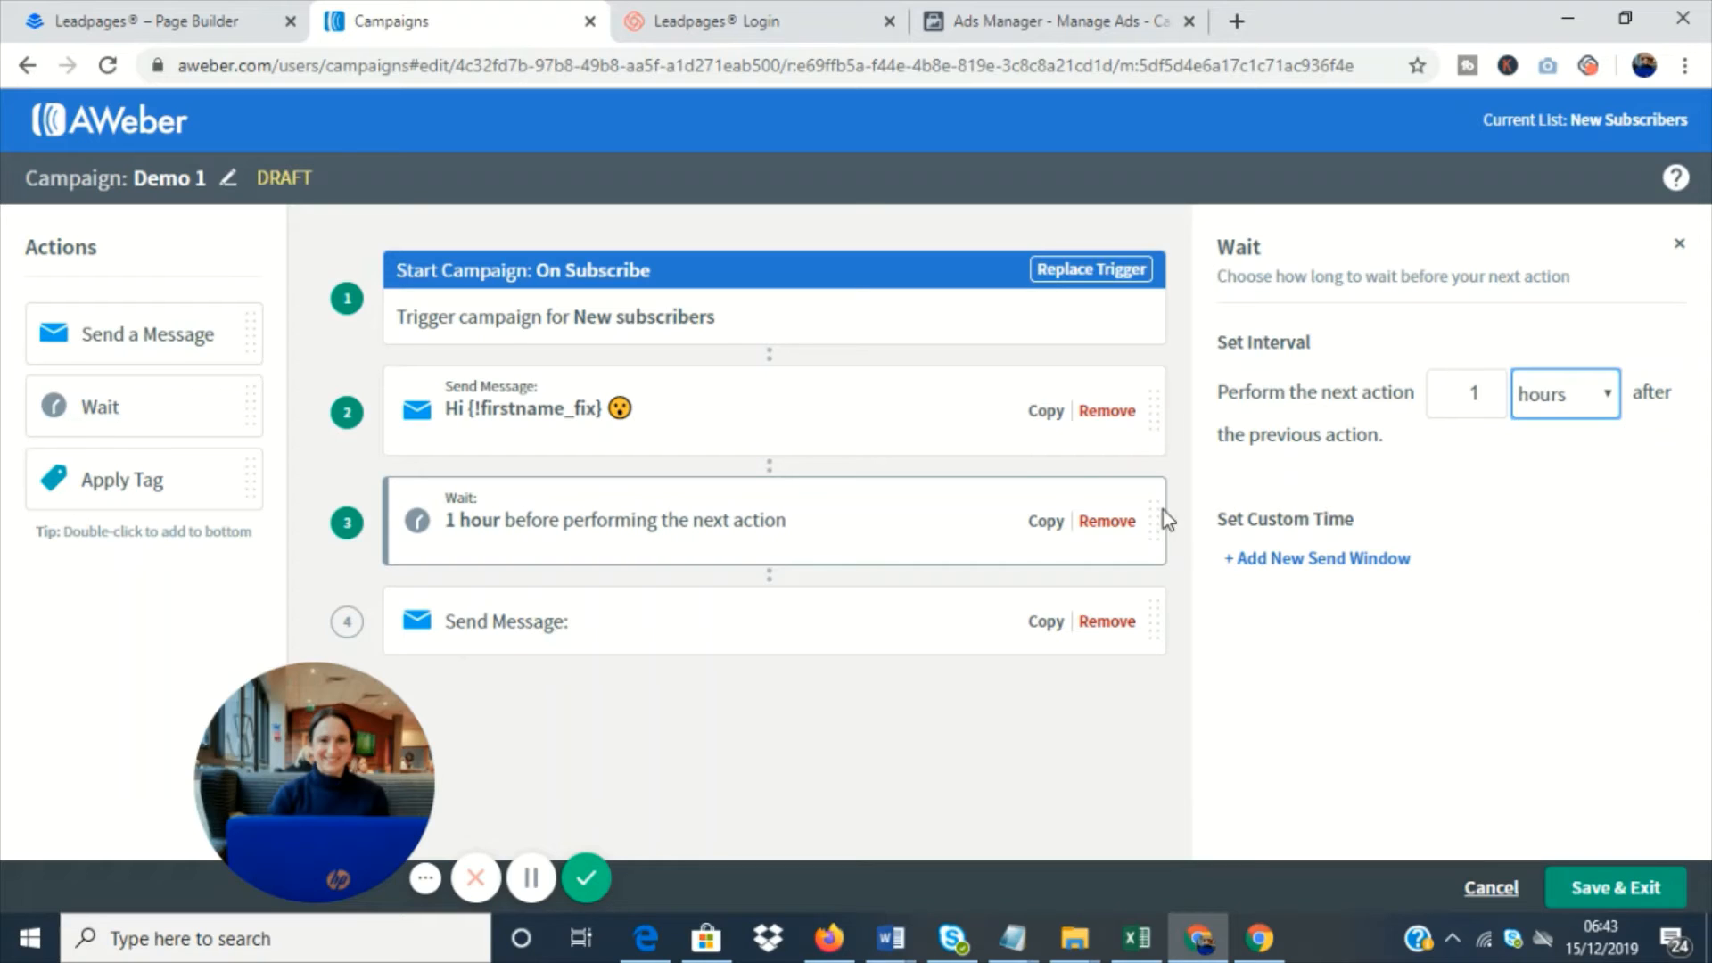
# - Check the message creation options for the campaign's second Send Message action, and save and exit Demo 1 to the campaign list
pyautogui.click(623, 627)
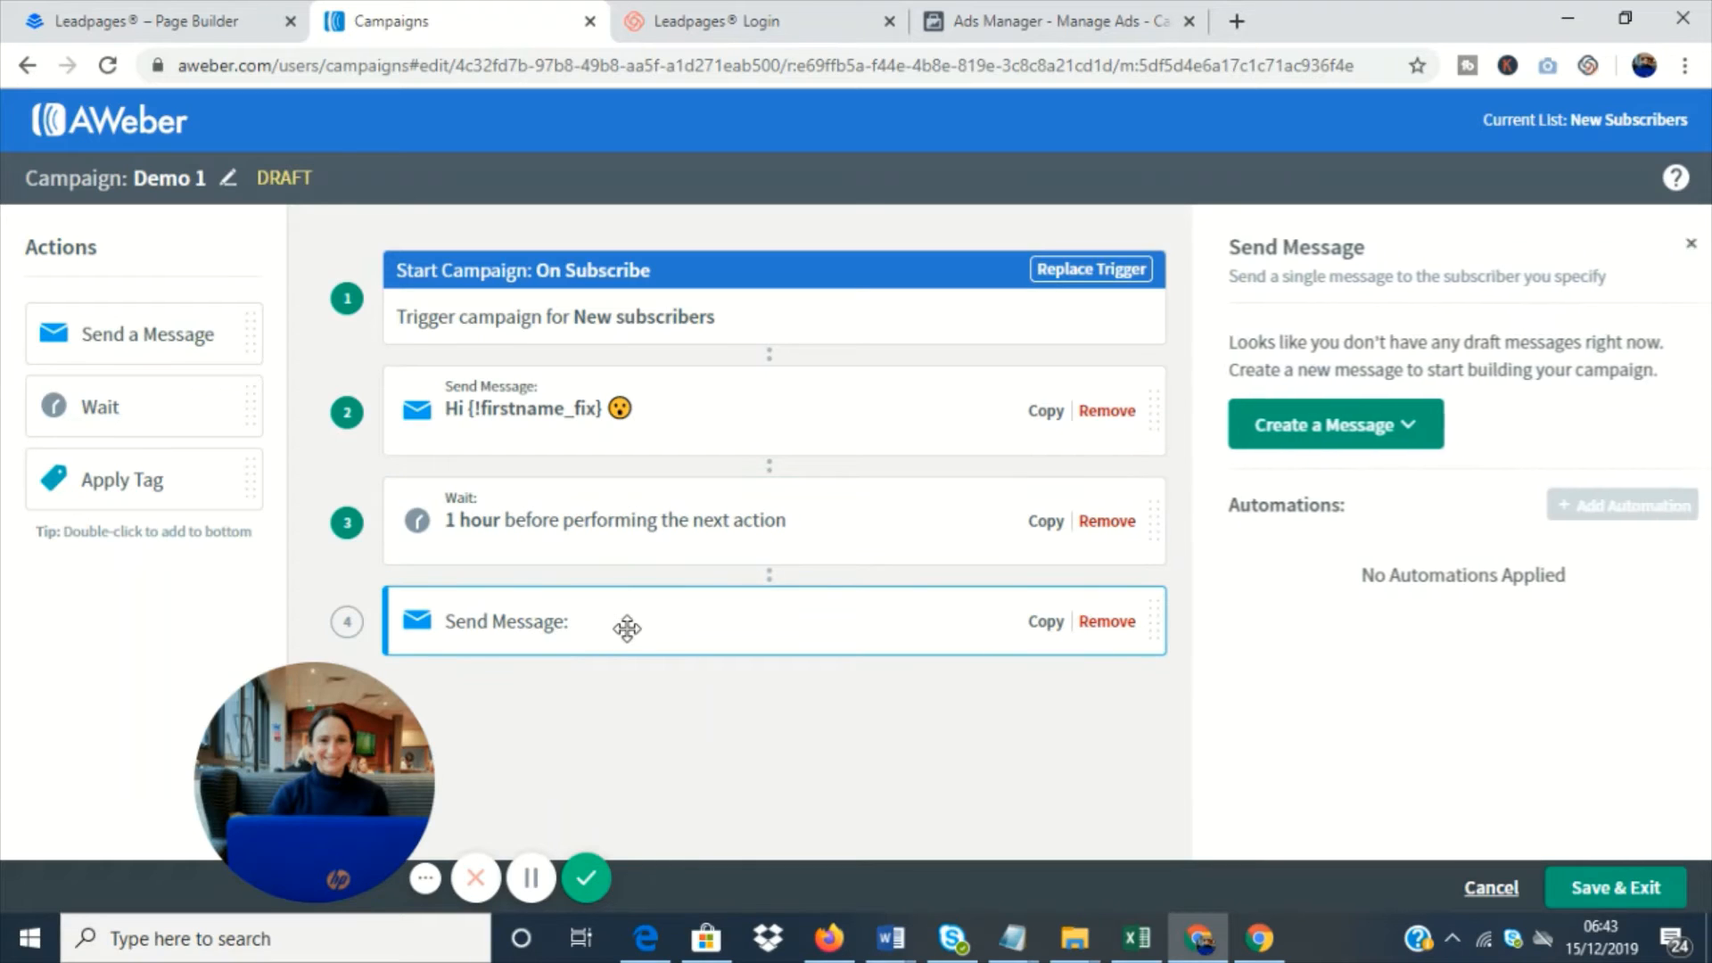
pyautogui.click(1400, 428)
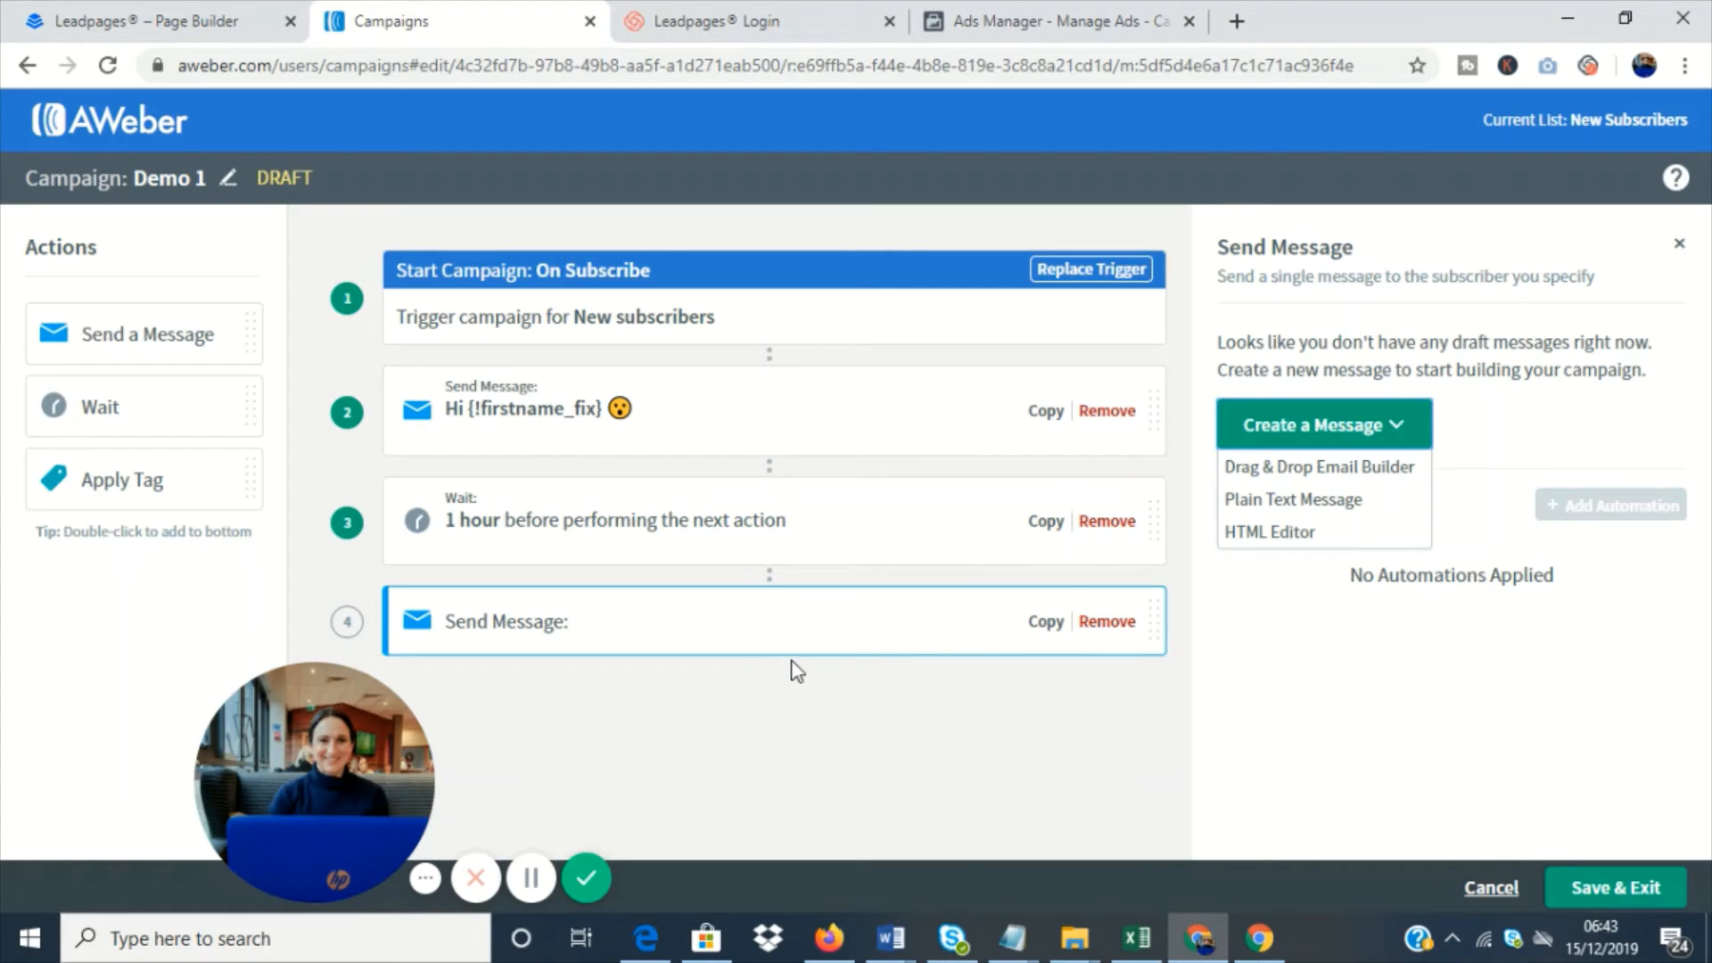
pyautogui.click(1605, 886)
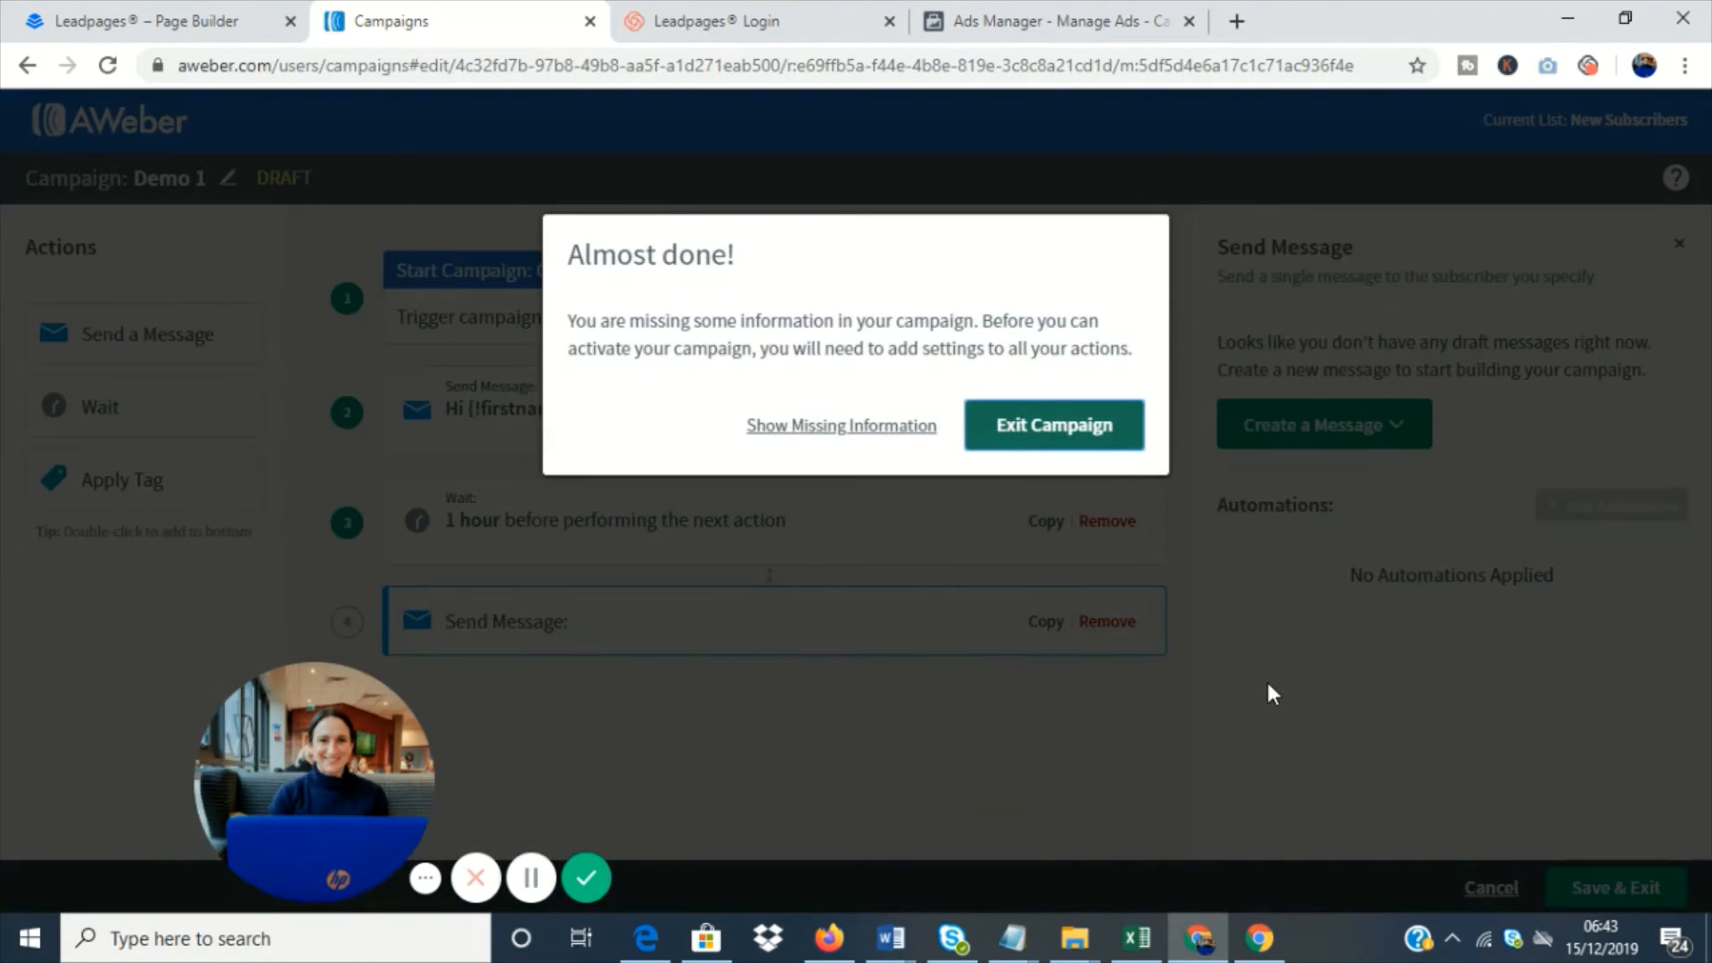
pyautogui.click(1059, 426)
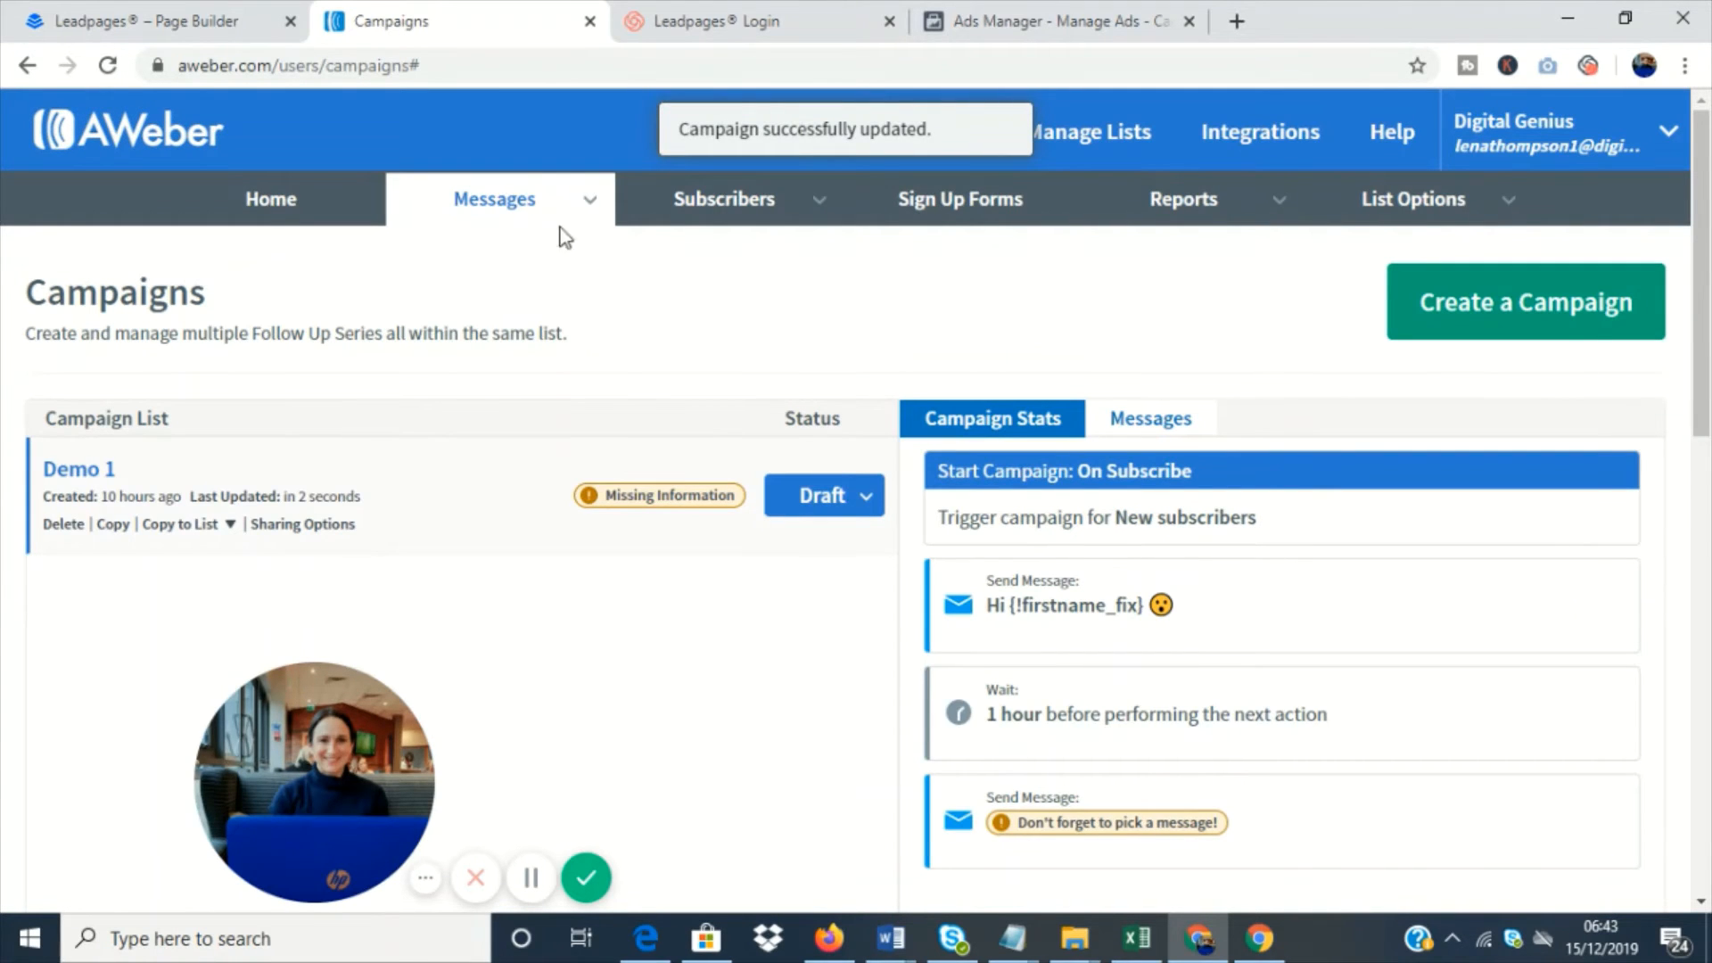
pyautogui.moveTo(490, 211)
pyautogui.click(490, 401)
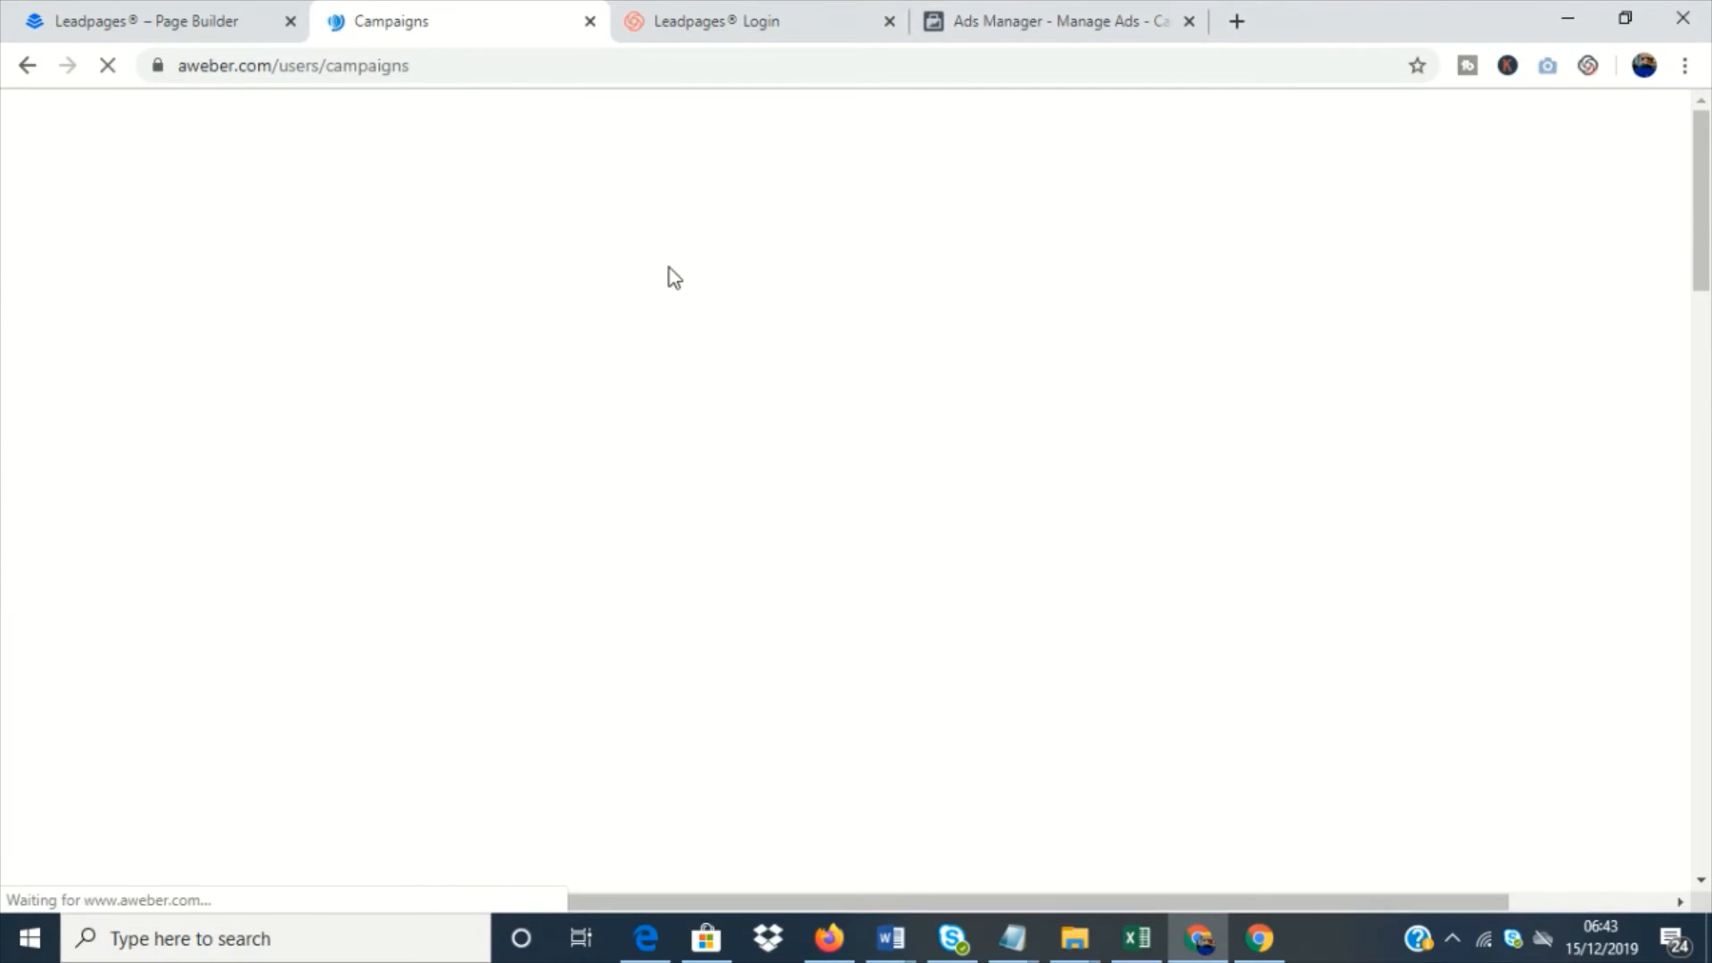
# - Switch the current list to SFM Workshops
pyautogui.moveTo(805, 189)
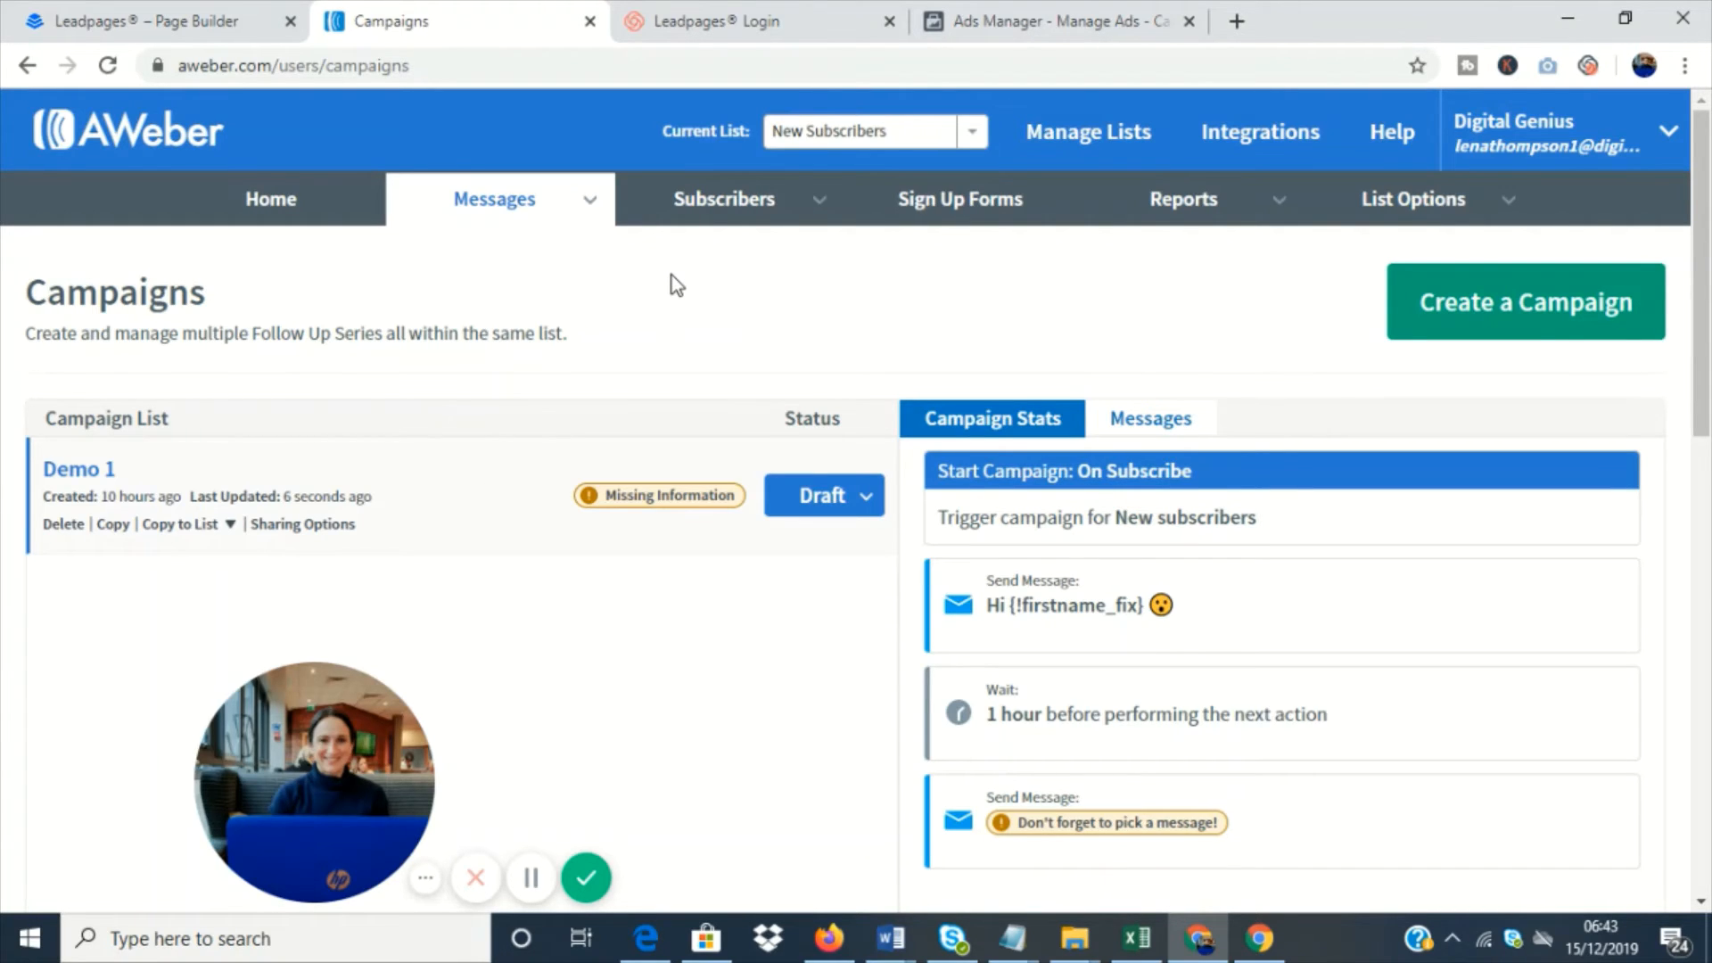
pyautogui.moveTo(1668, 136)
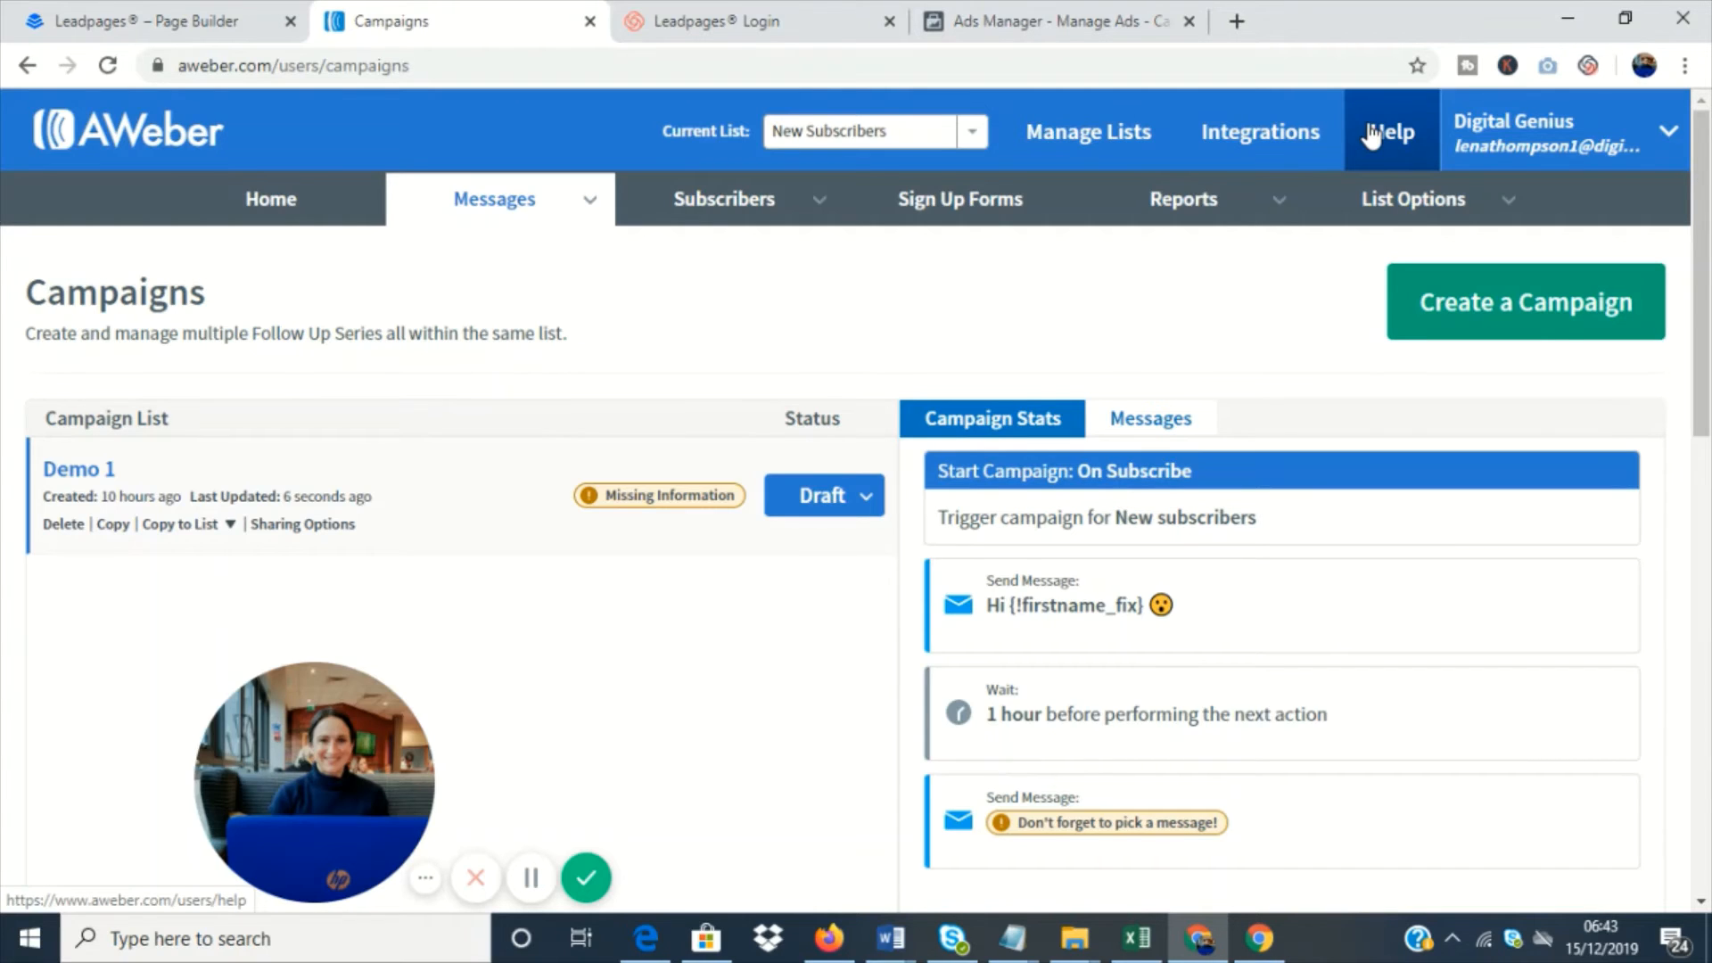
pyautogui.click(973, 139)
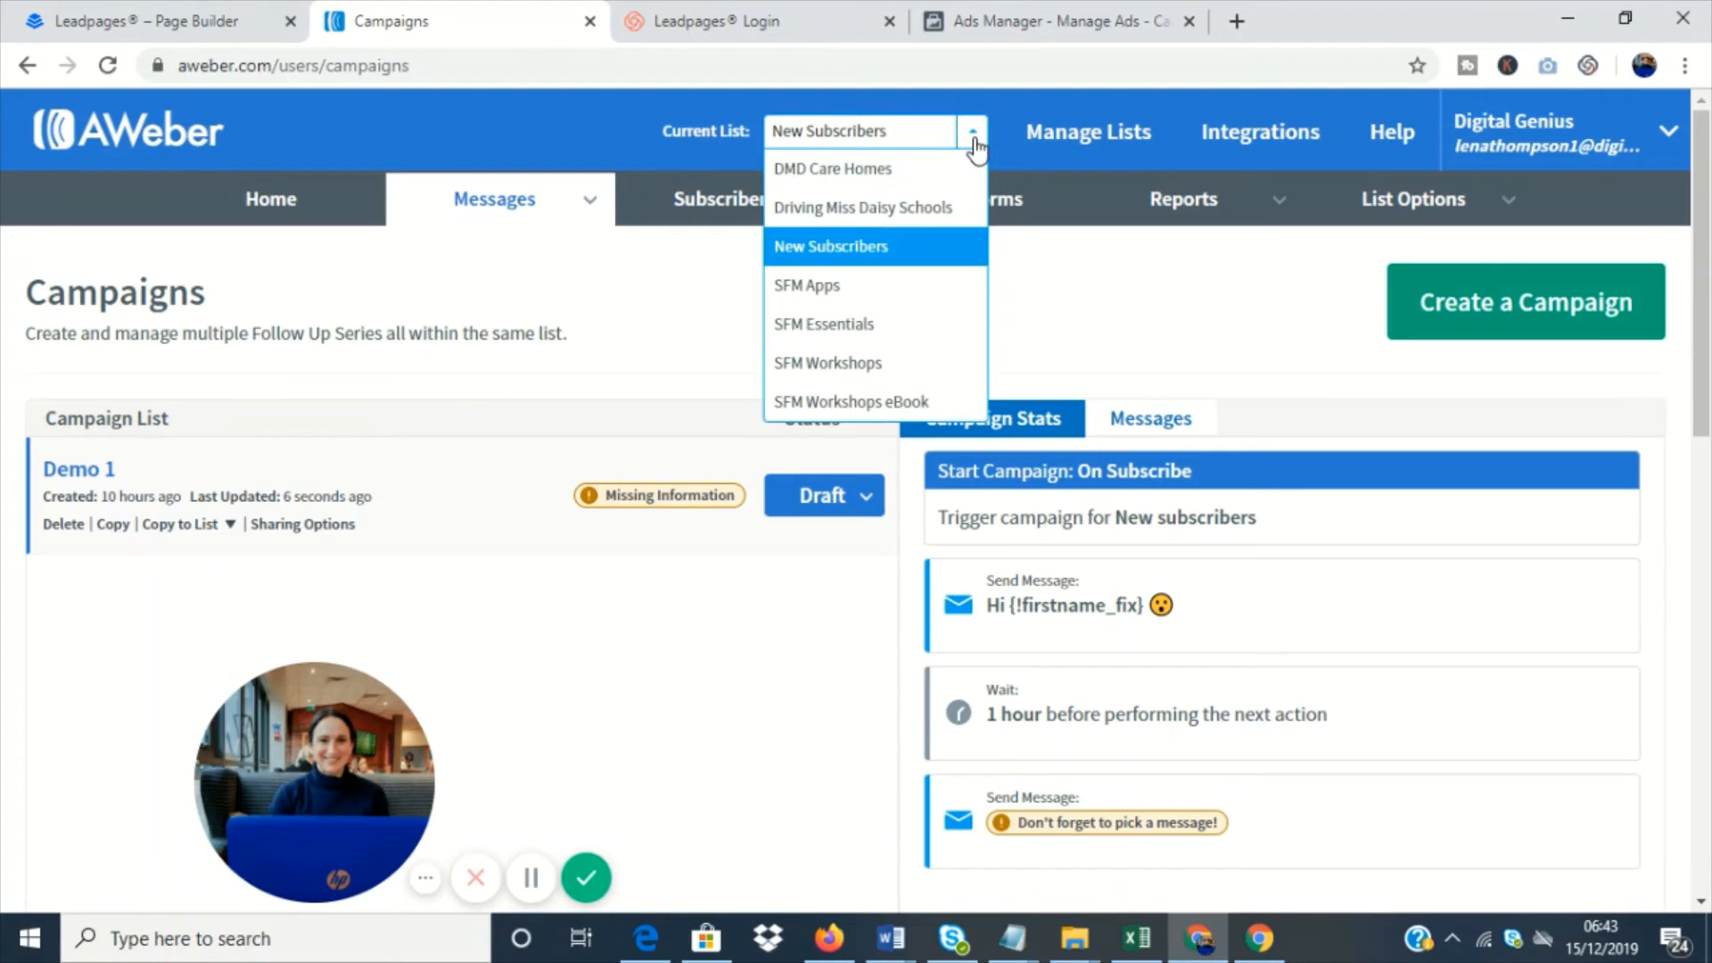
pyautogui.click(877, 375)
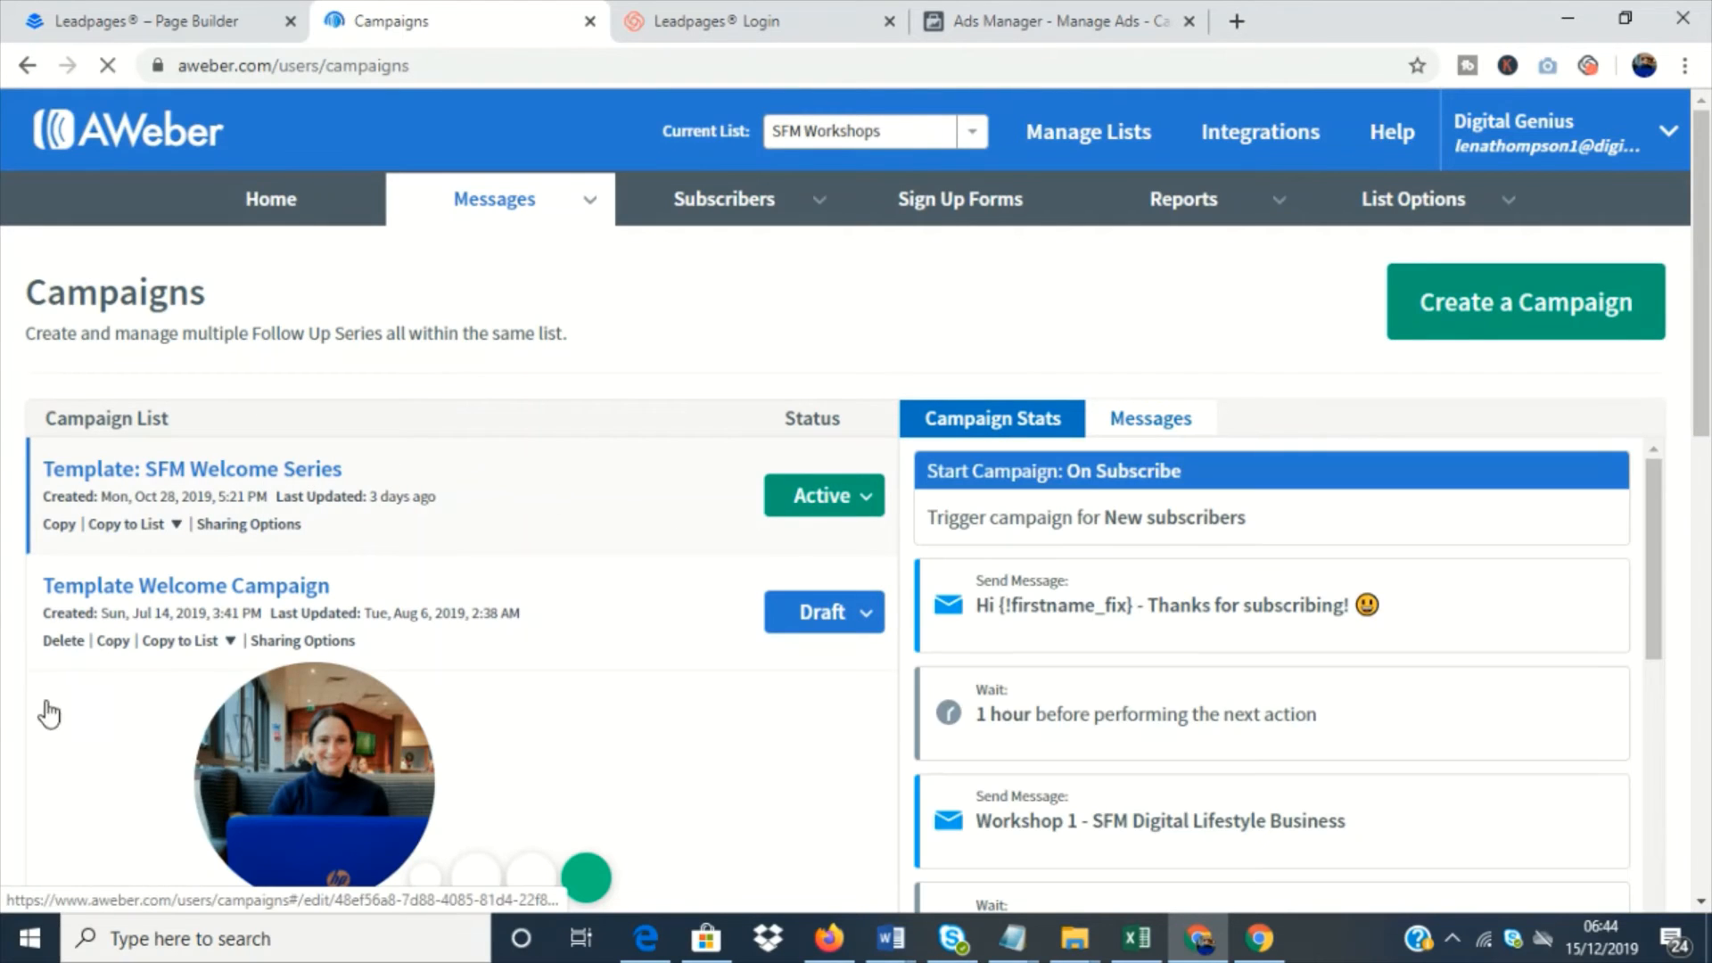
# - Examine the sequence of messages and wait intervals in the Template: SFM Welcome Series campaign, and leave it without saving
pyautogui.click(237, 473)
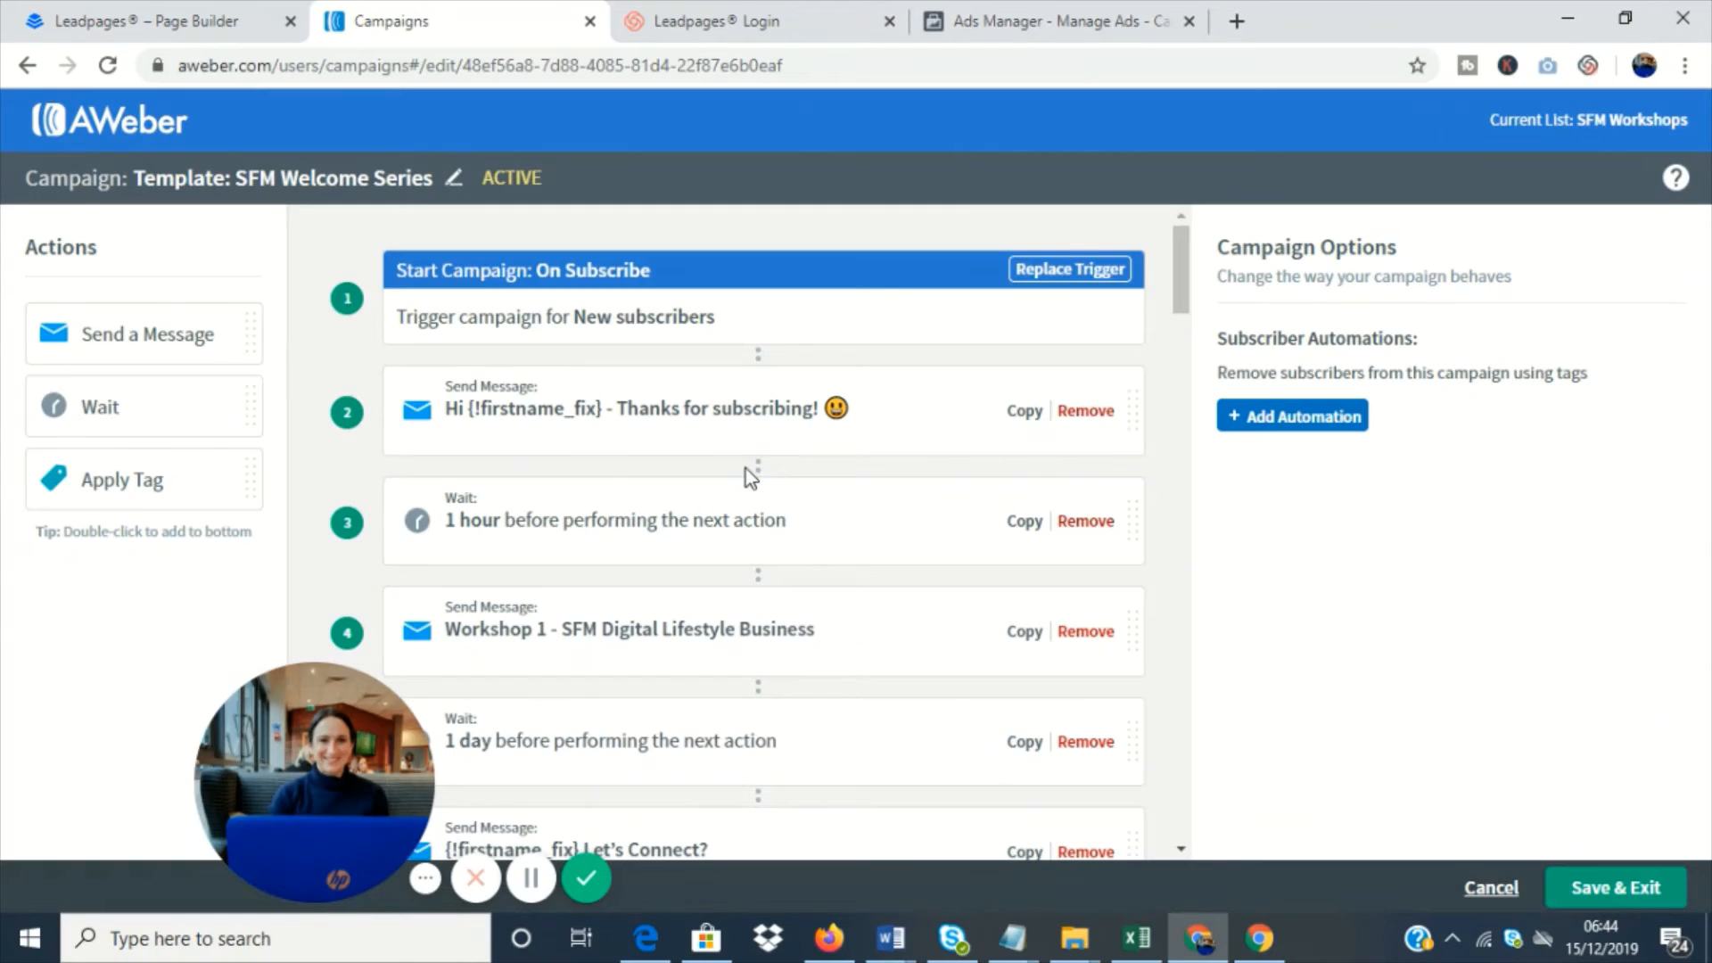
pyautogui.scroll(-8, 745, 468)
pyautogui.scroll(-18, 745, 465)
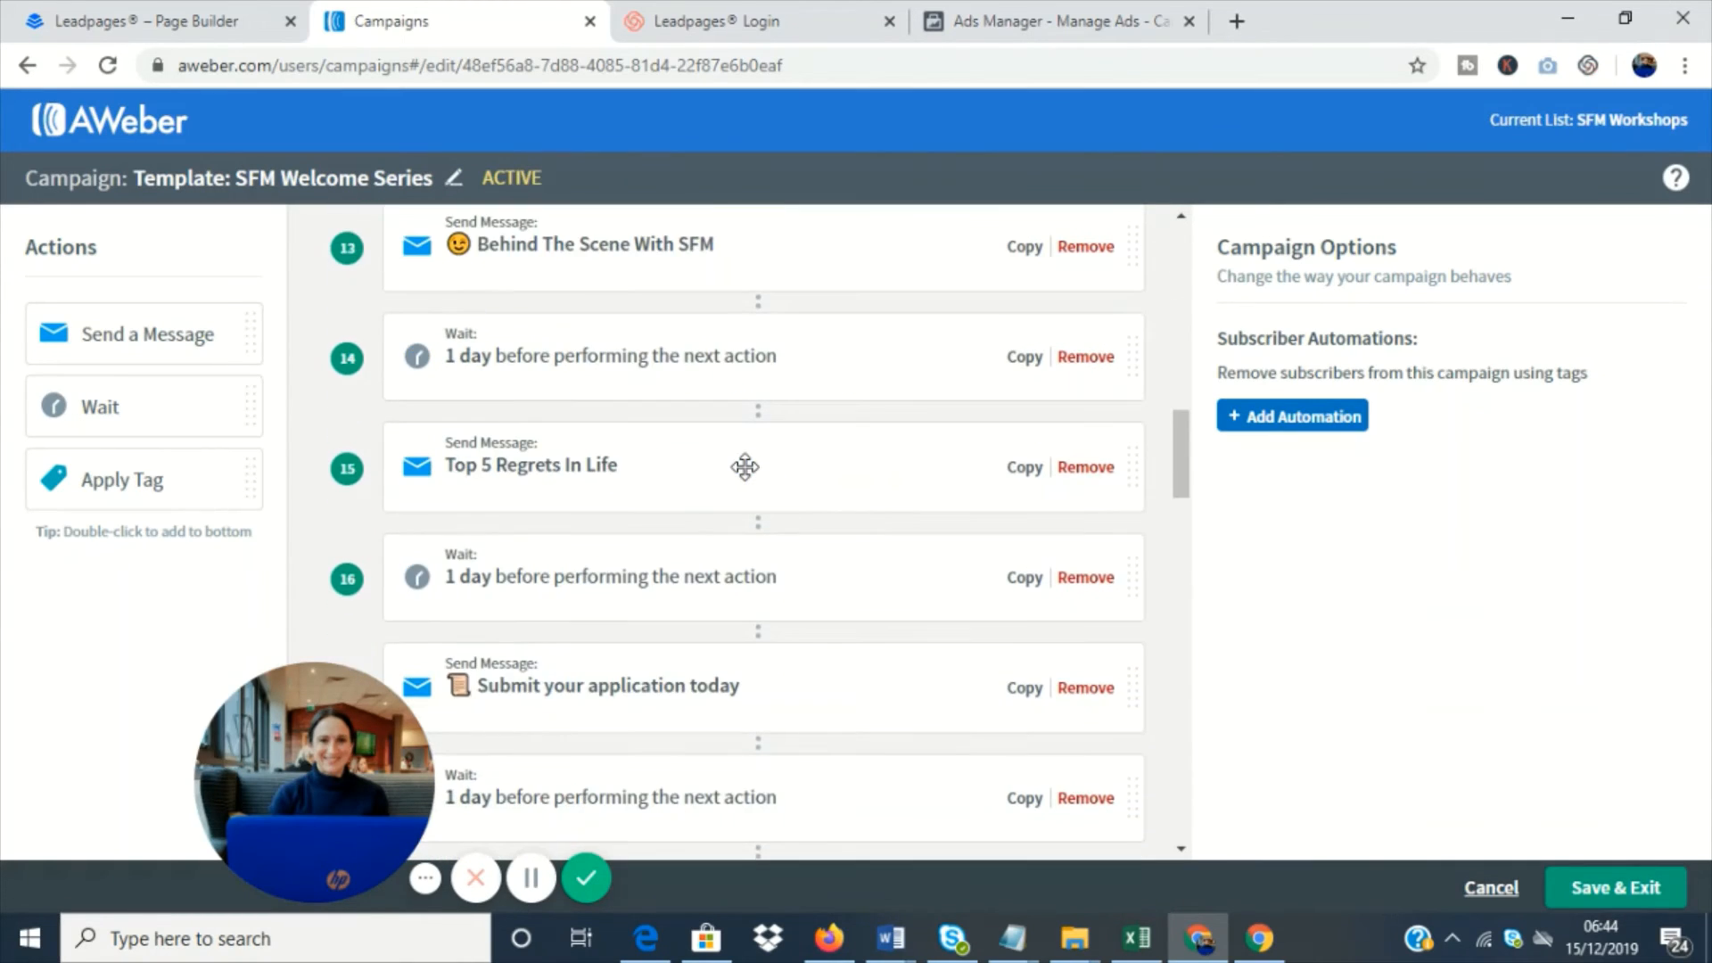
pyautogui.scroll(-10, 745, 465)
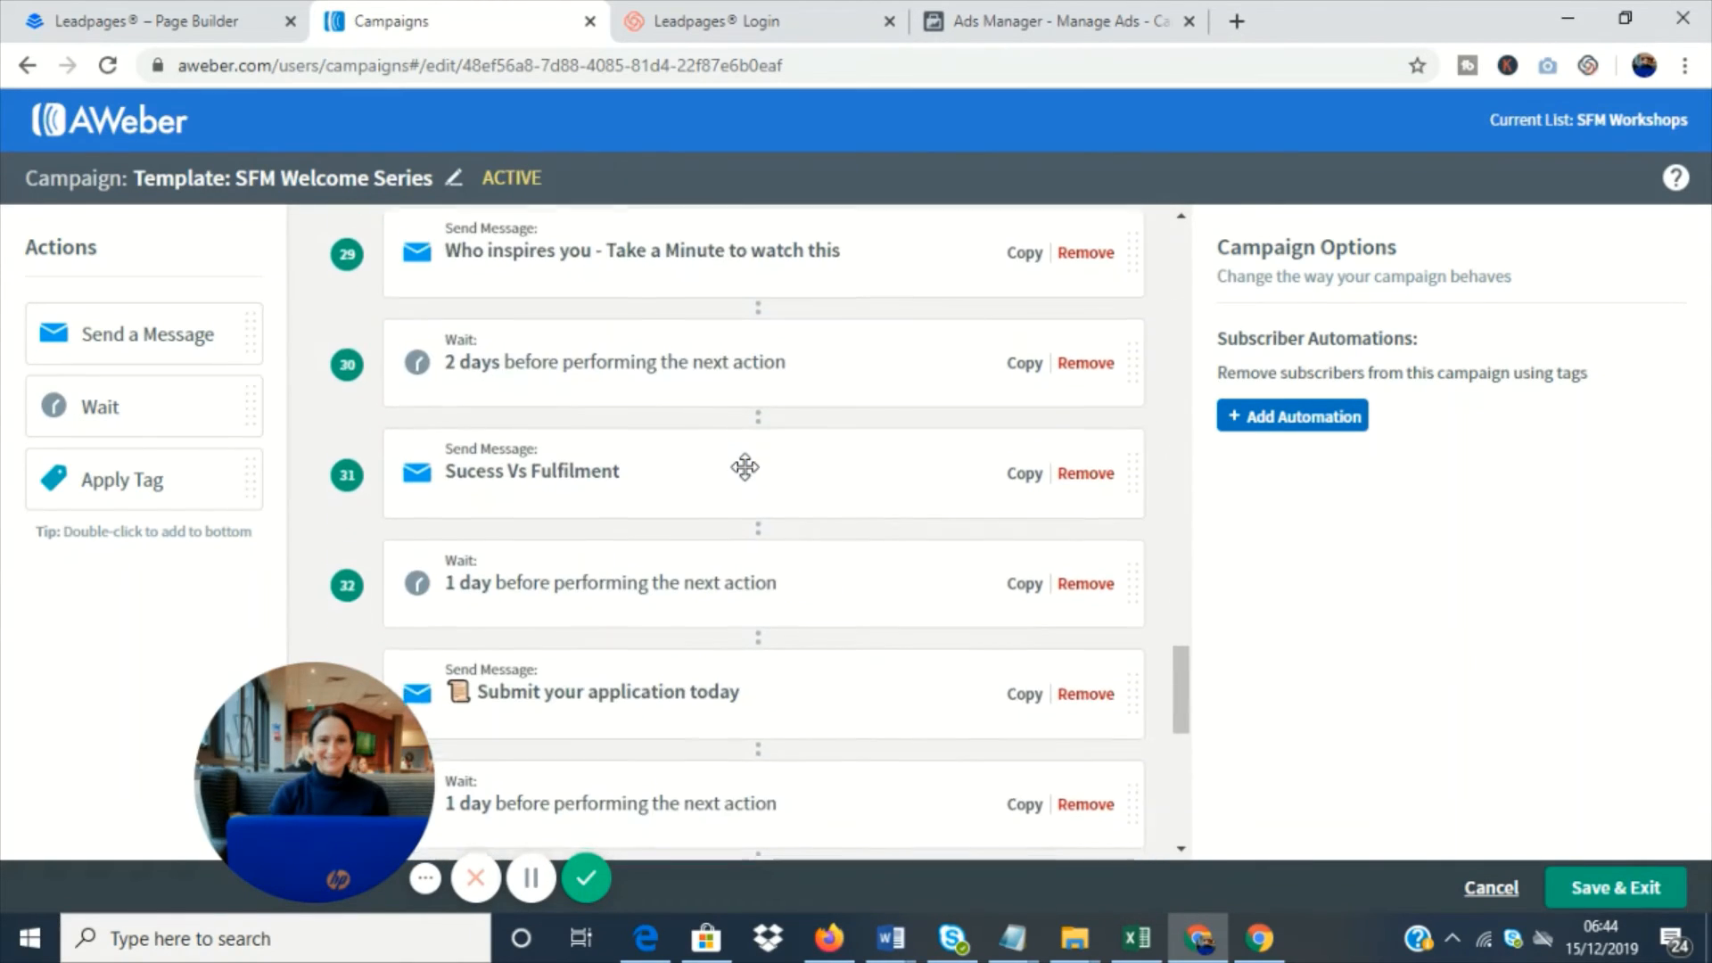
pyautogui.scroll(-2, 740, 503)
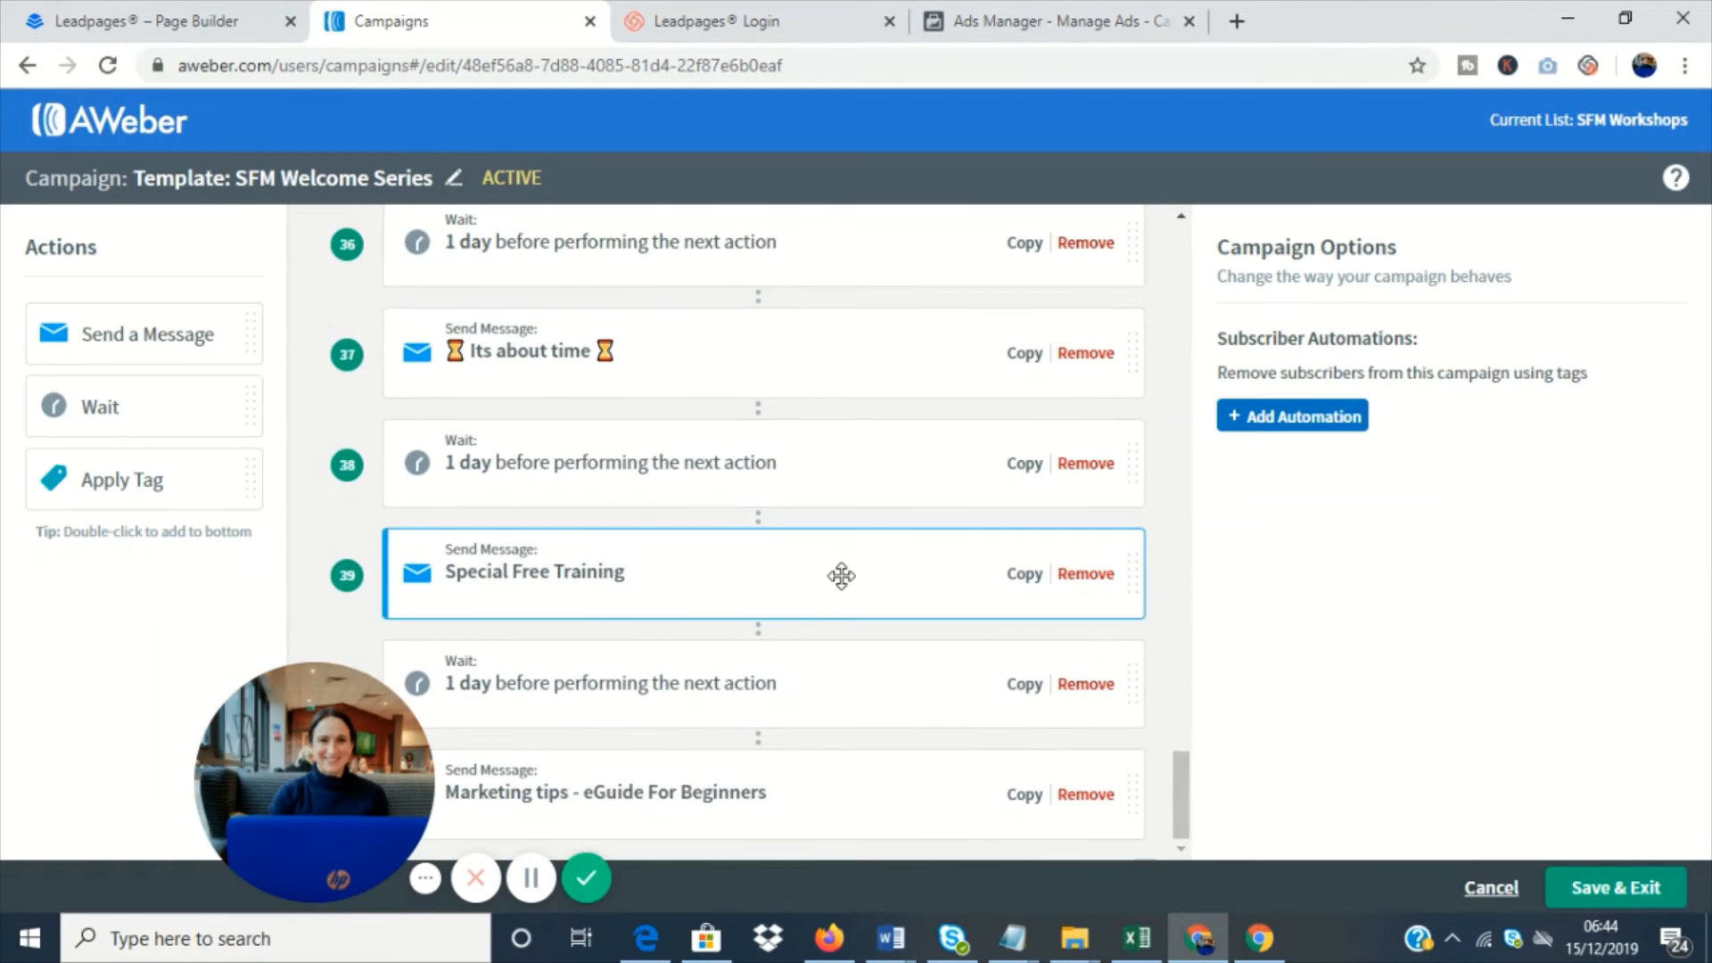
pyautogui.scroll(7, 832, 630)
pyautogui.scroll(20, 832, 615)
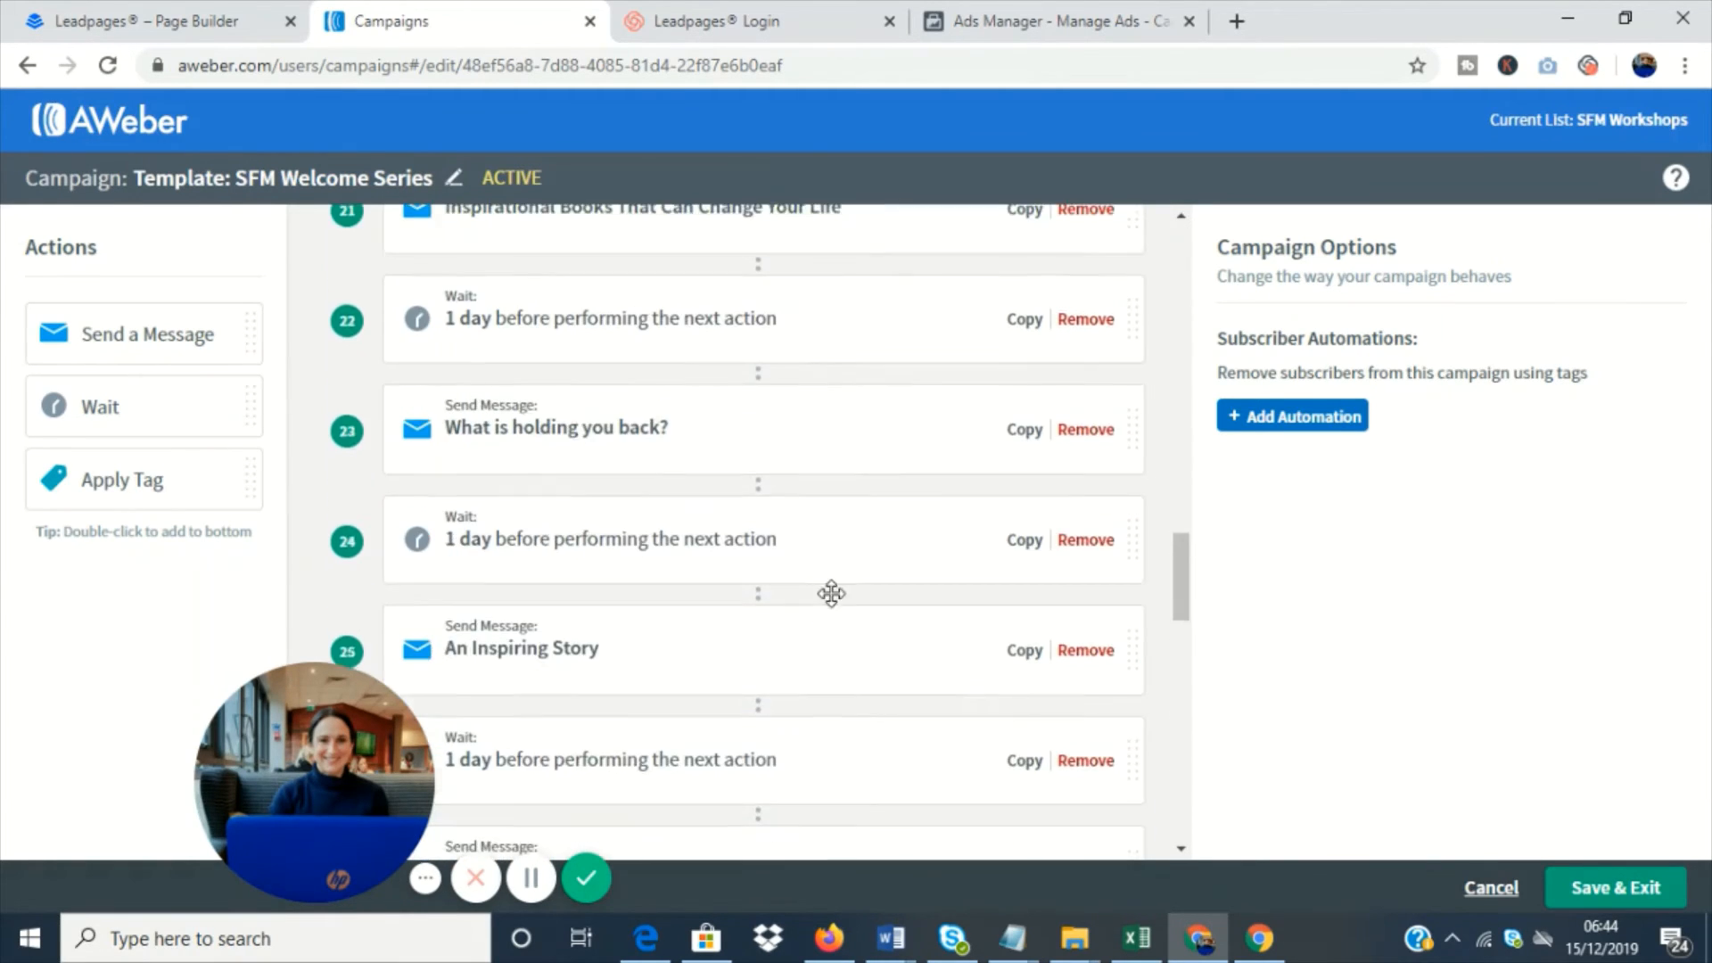
pyautogui.scroll(2, 838, 553)
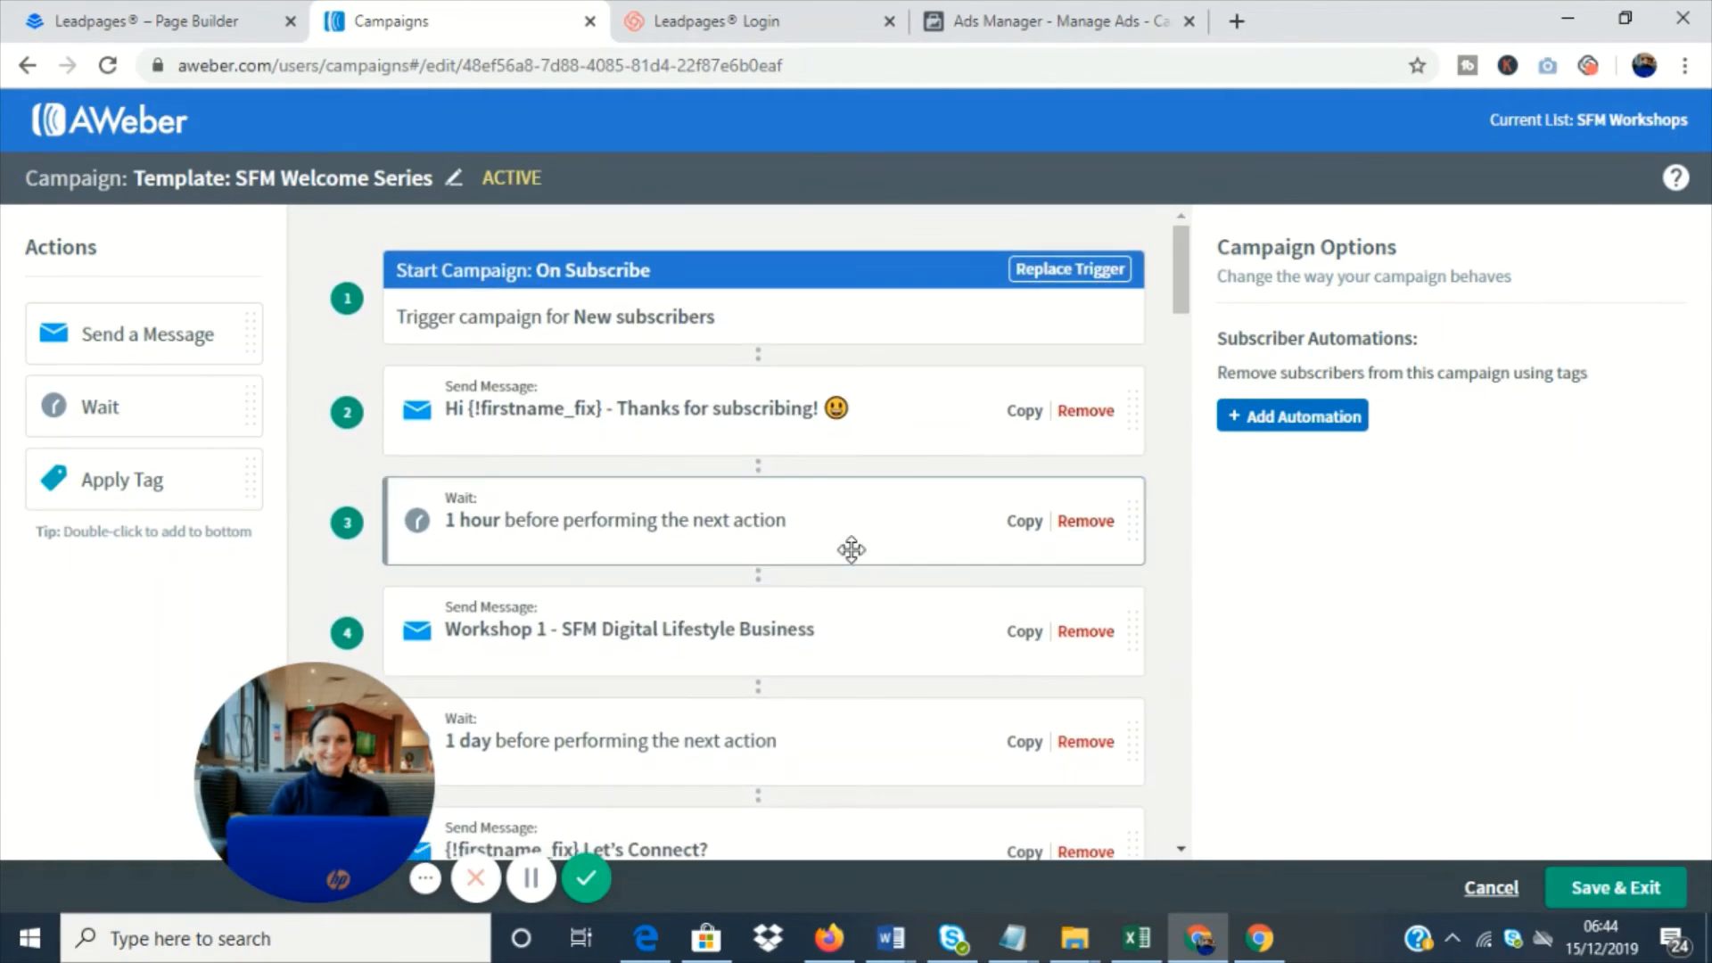
pyautogui.click(1491, 887)
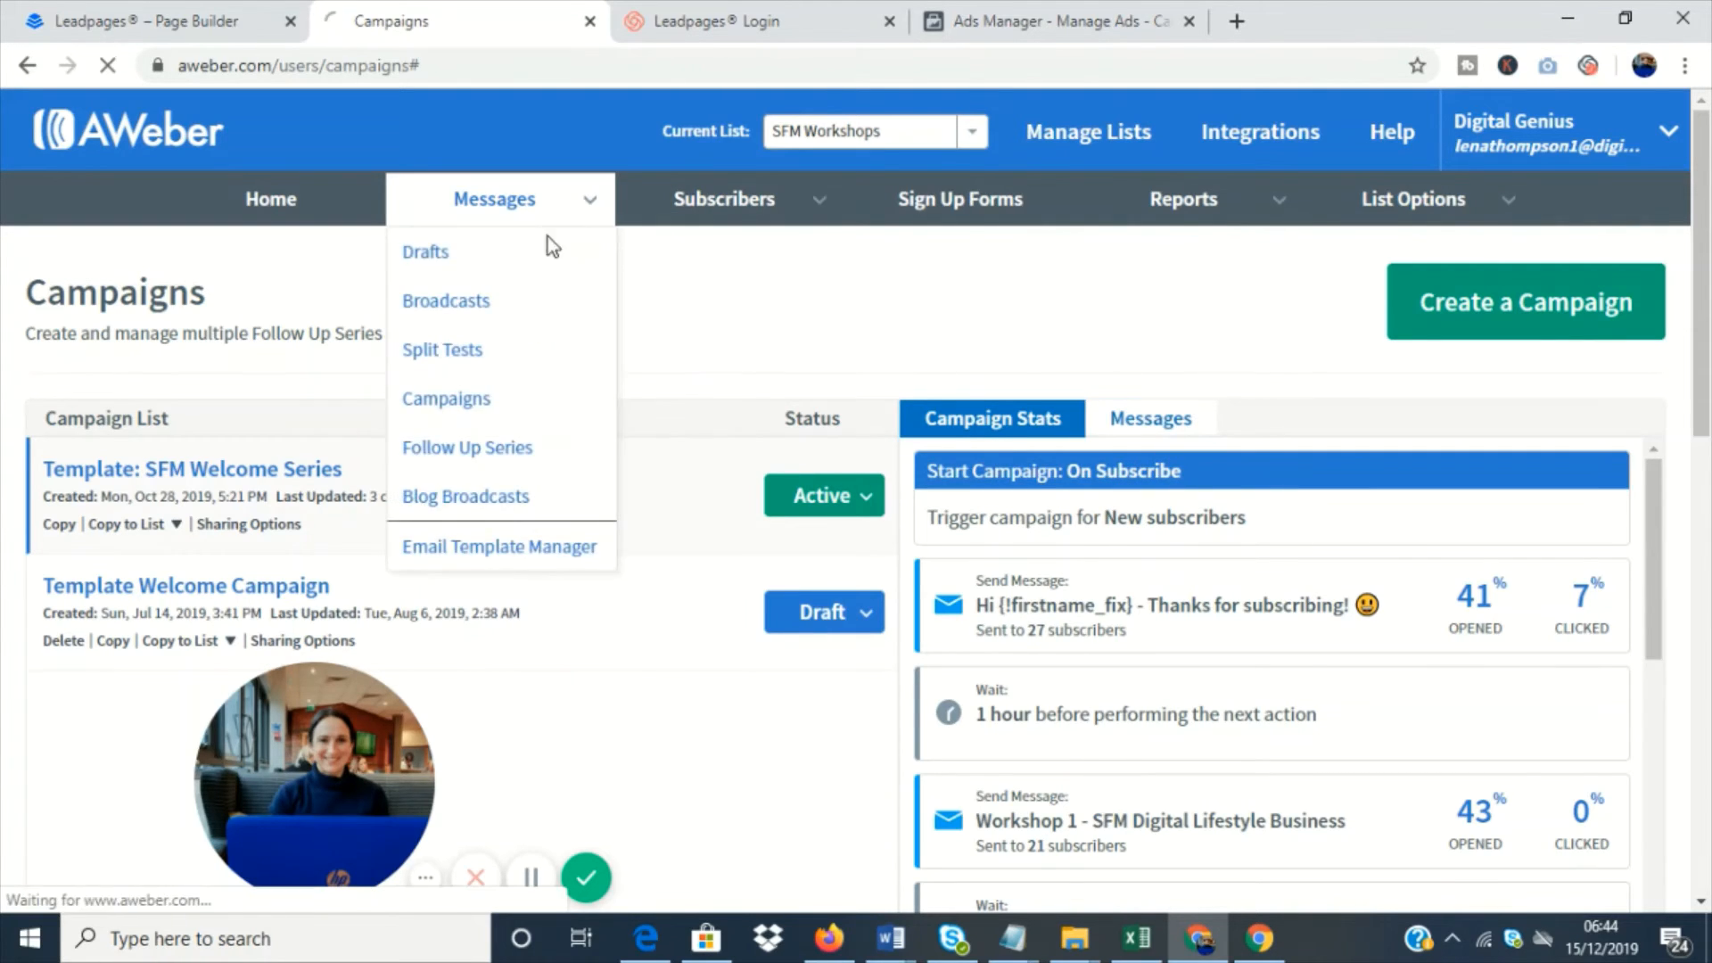
# - Open the broadcasts of the SFM Workshops list and create a new message with the Drag & Drop Email Builder
pyautogui.click(548, 239)
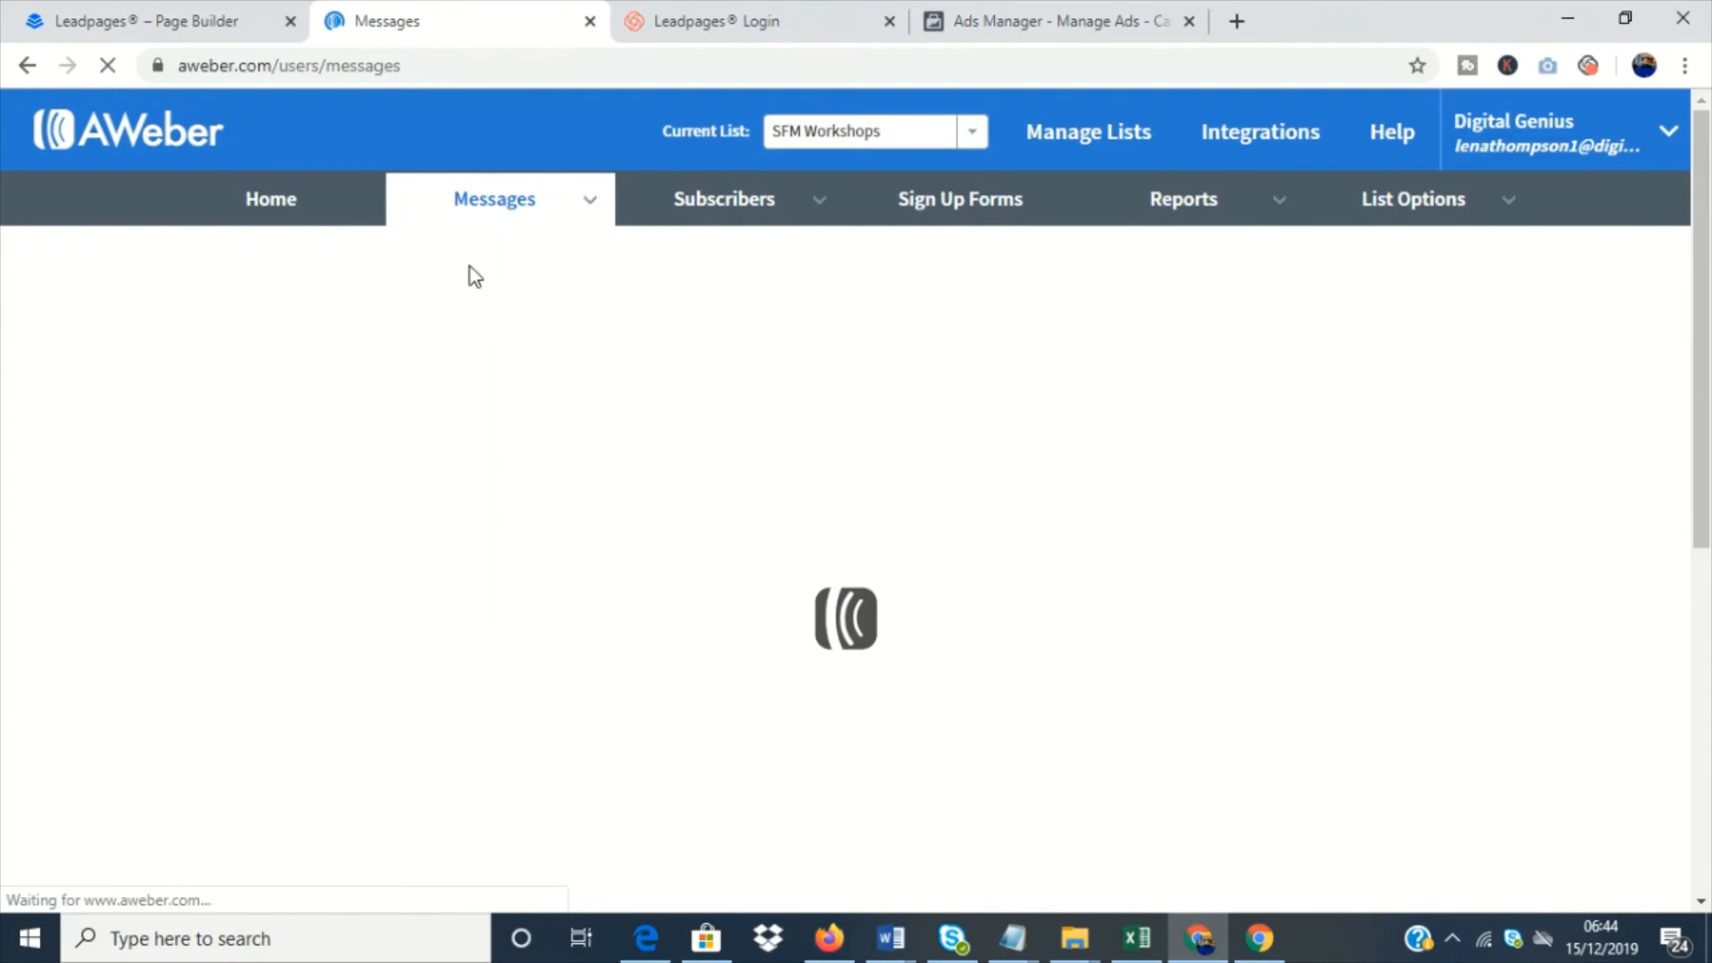
pyautogui.moveTo(473, 207)
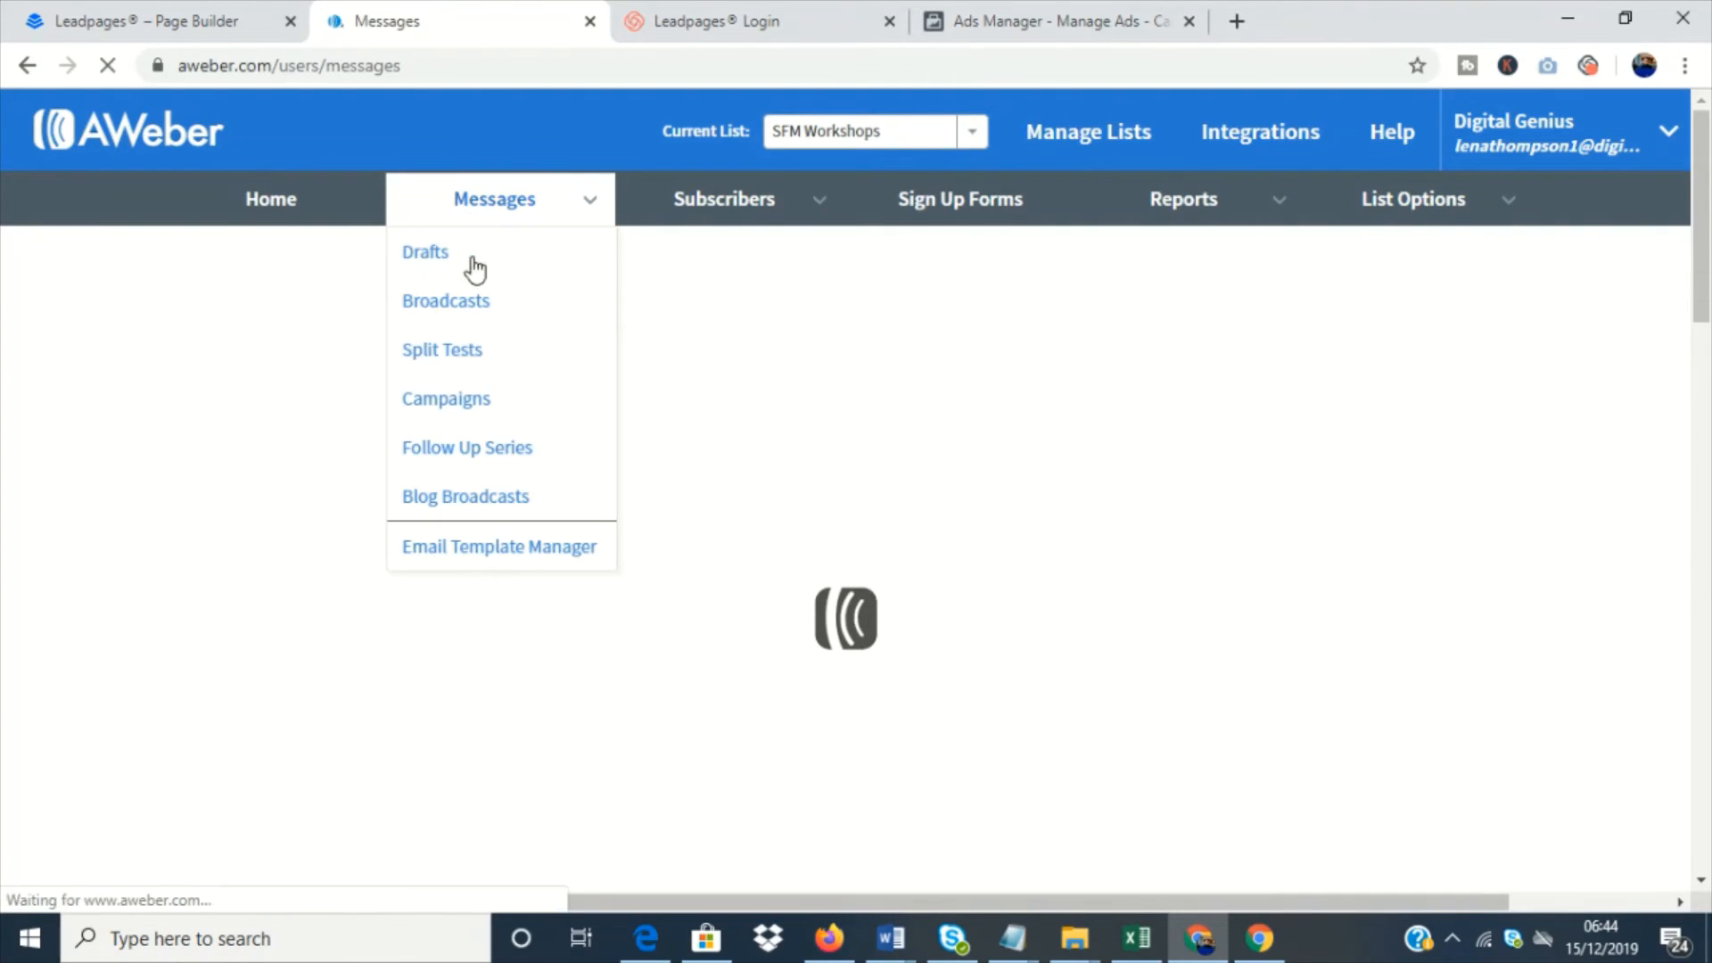
pyautogui.click(446, 302)
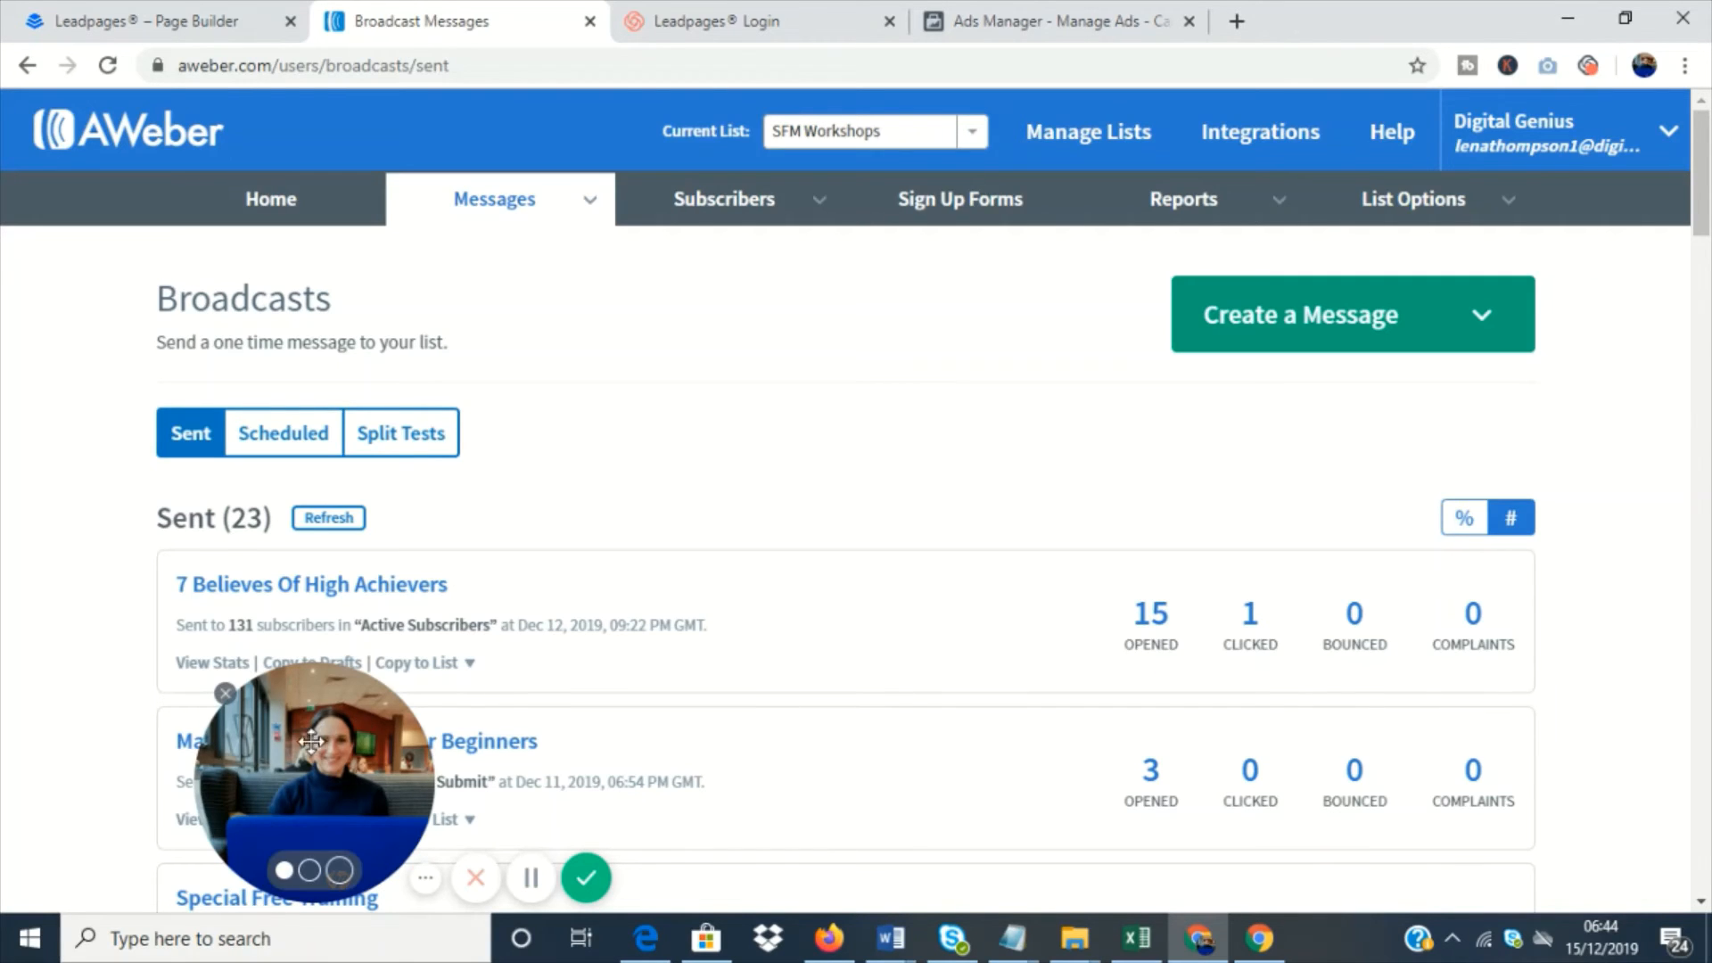
pyautogui.moveTo(435, 670); pyautogui.dragTo(250, 670)
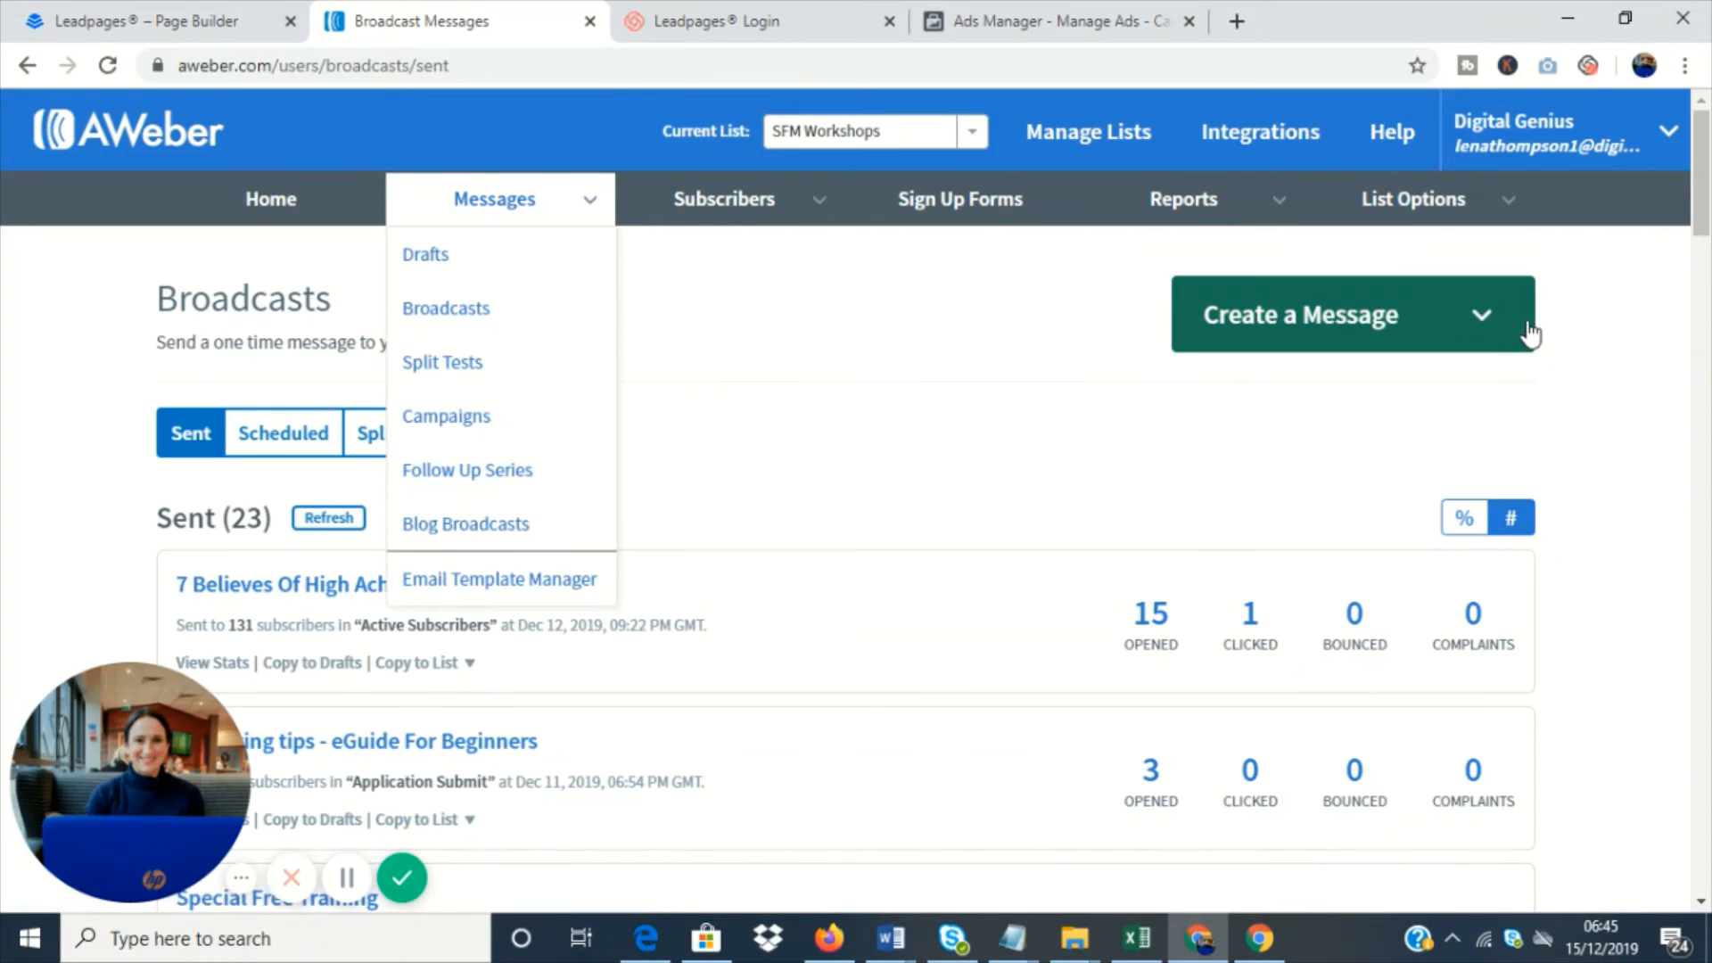
pyautogui.click(1487, 316)
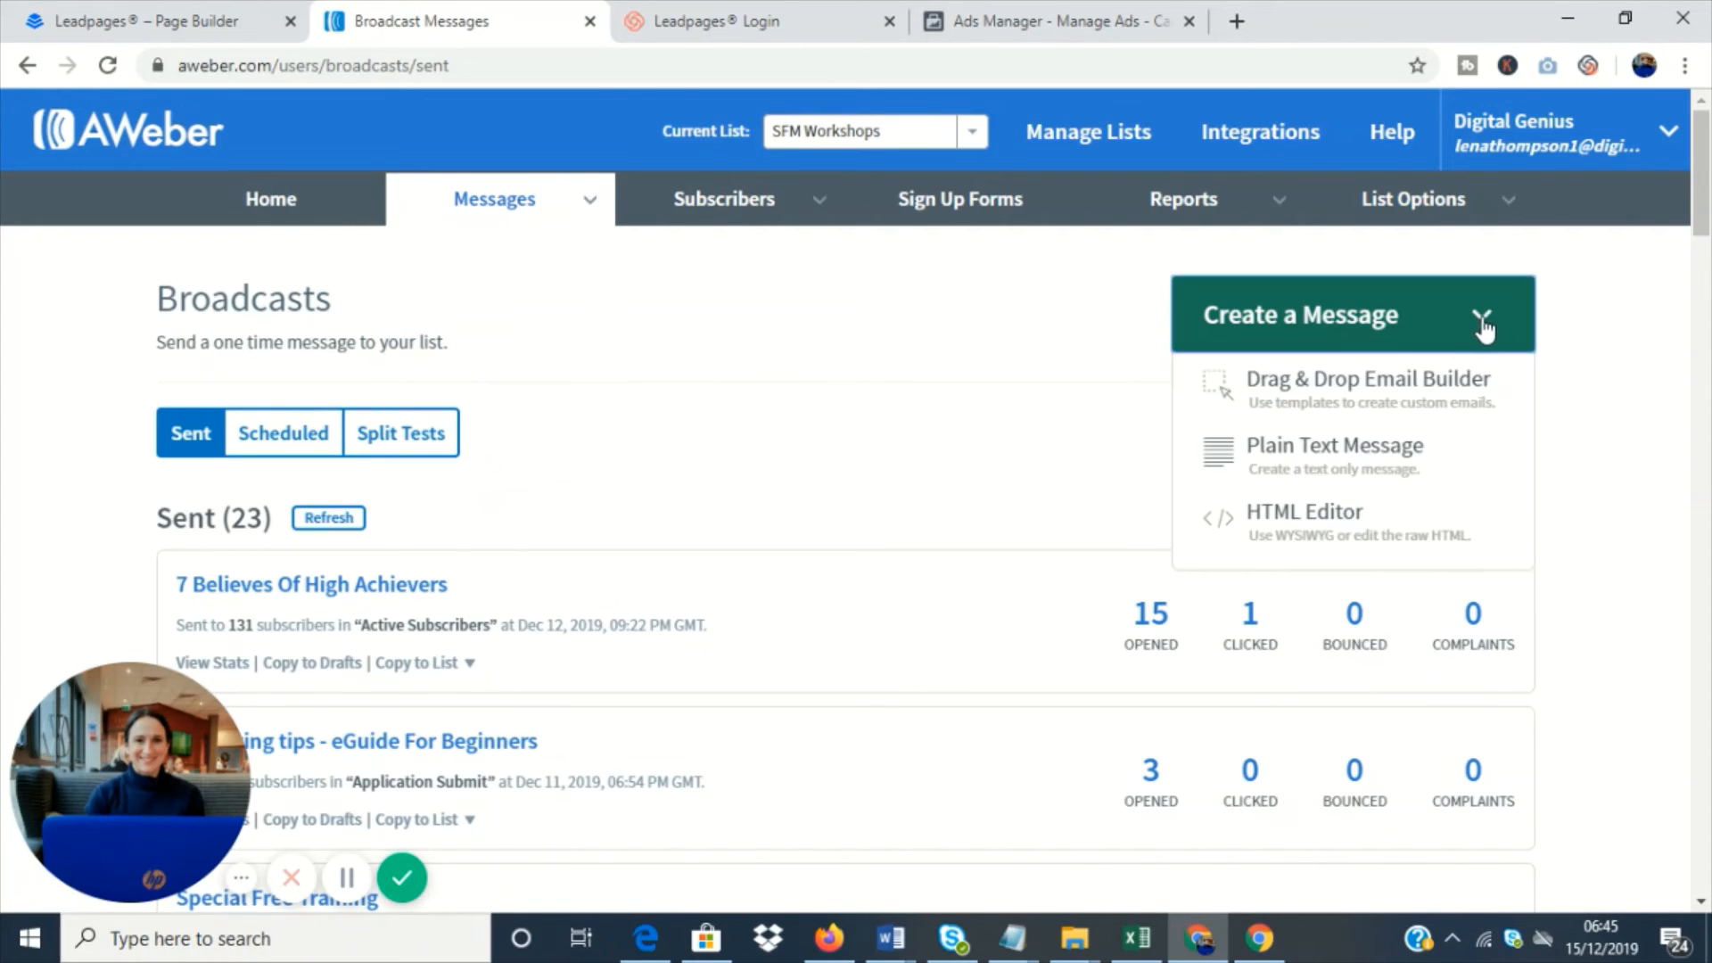
pyautogui.click(1337, 390)
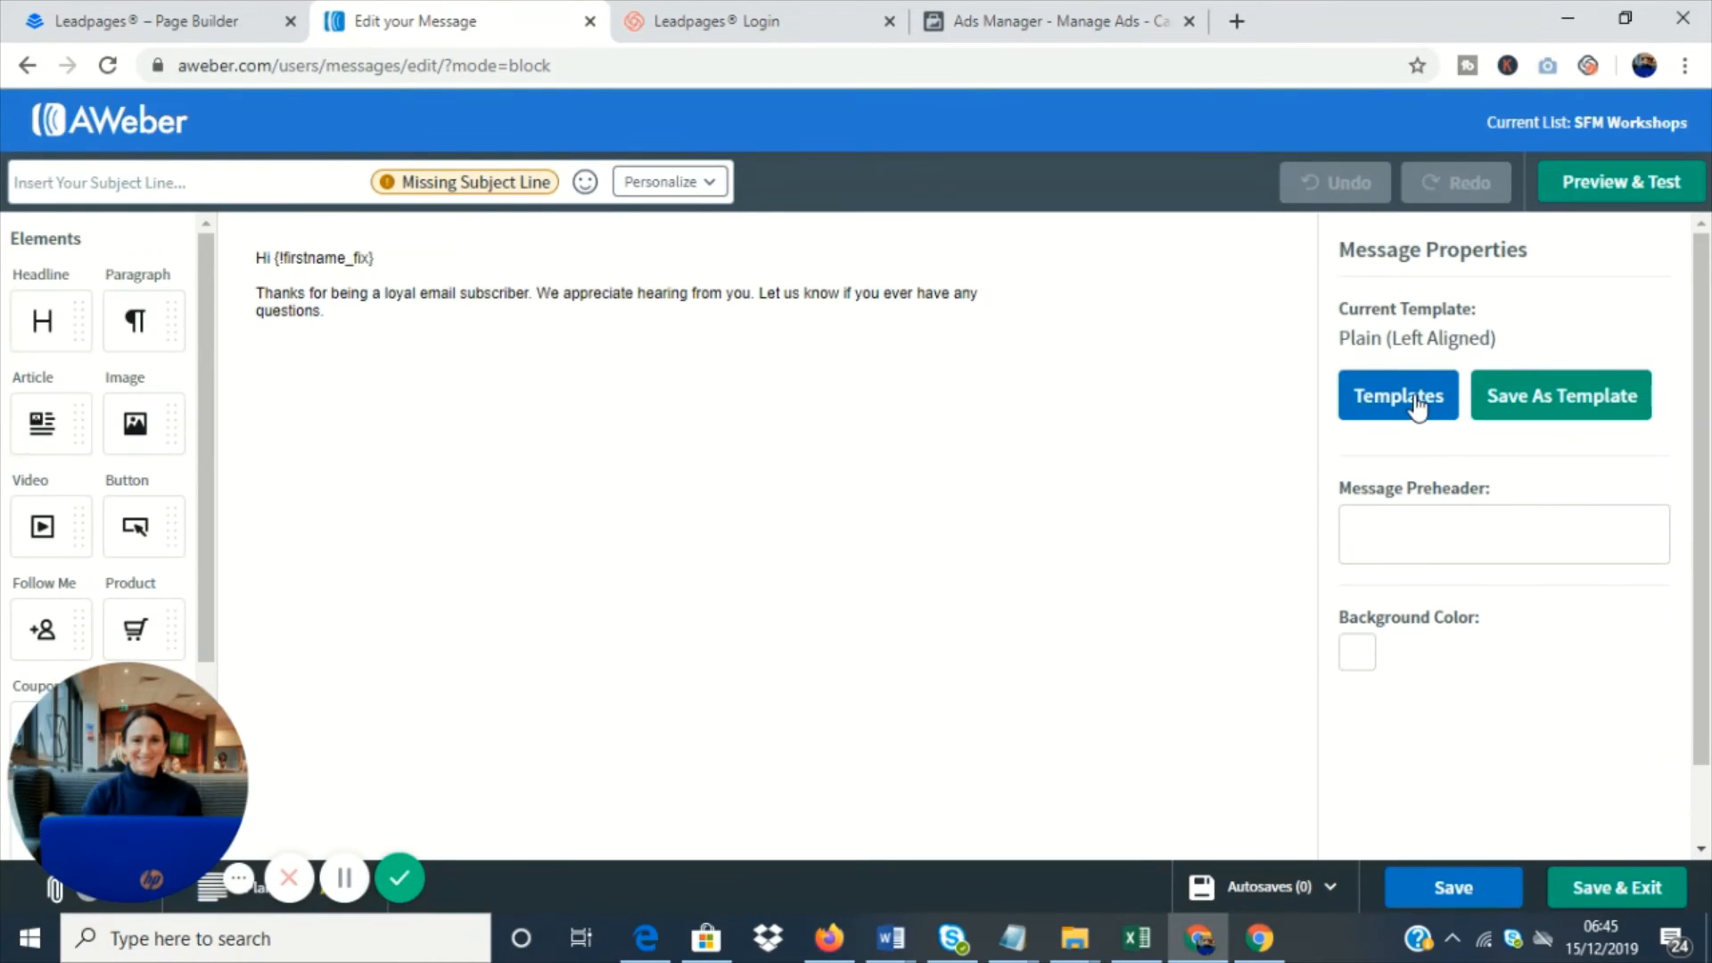
# - Apply the saved New SFM Template to the message, keeping the message content
pyautogui.click(1416, 401)
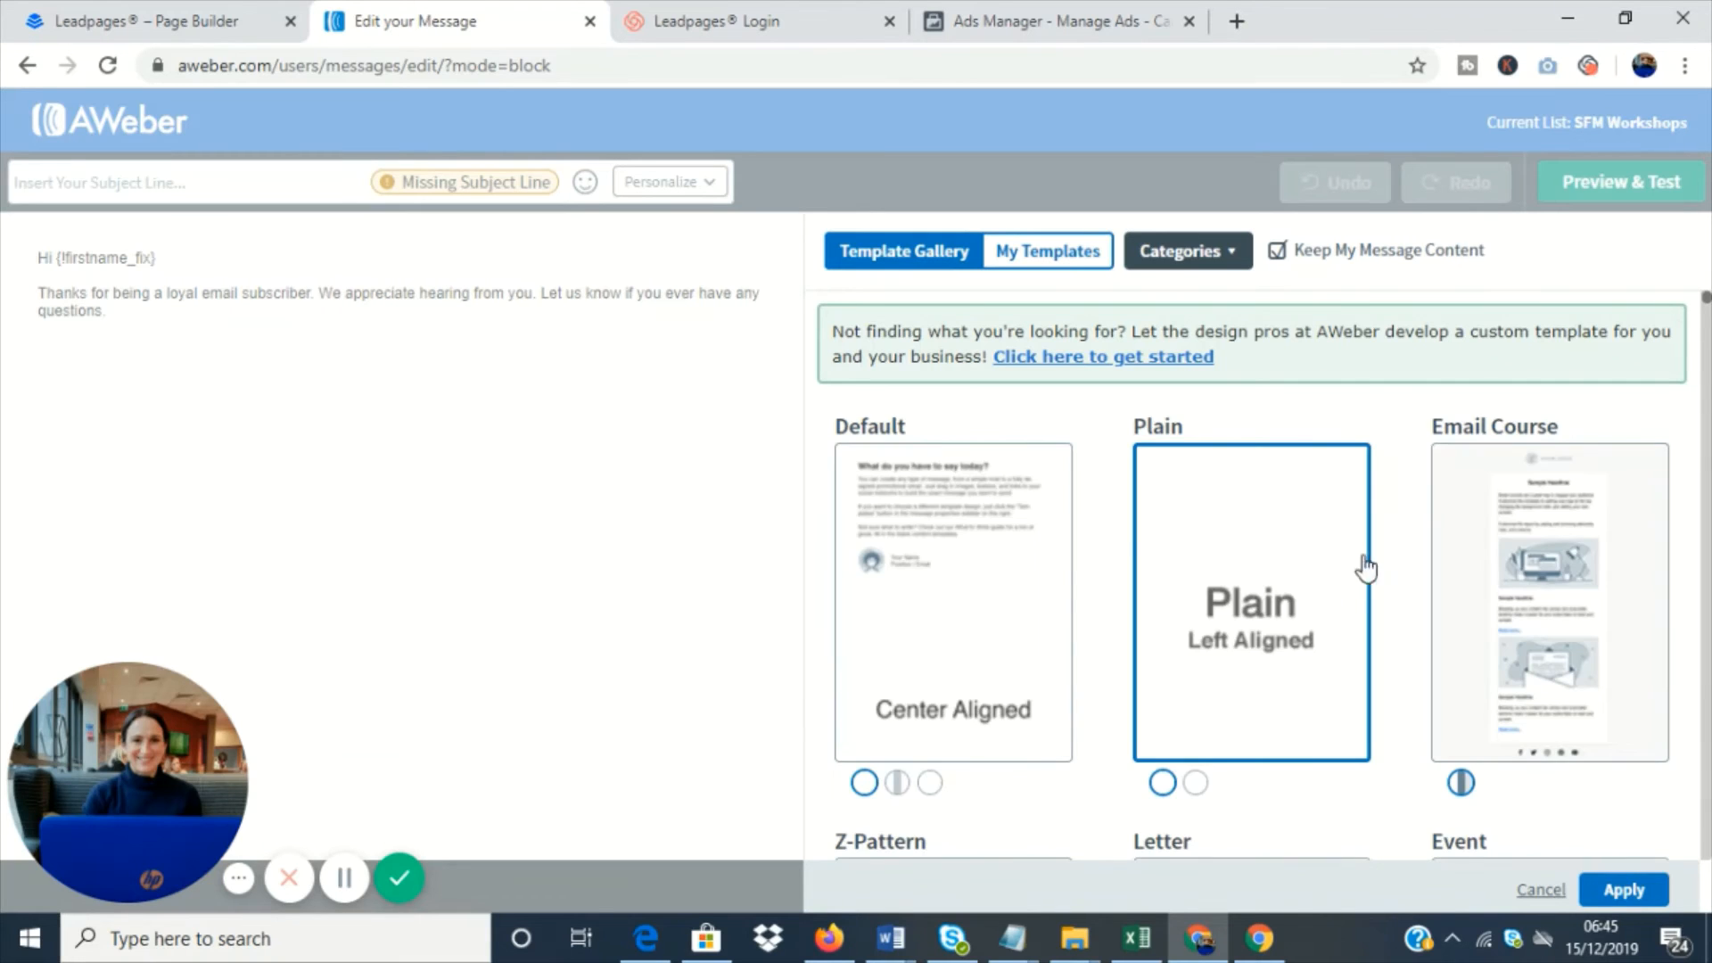
pyautogui.click(1058, 254)
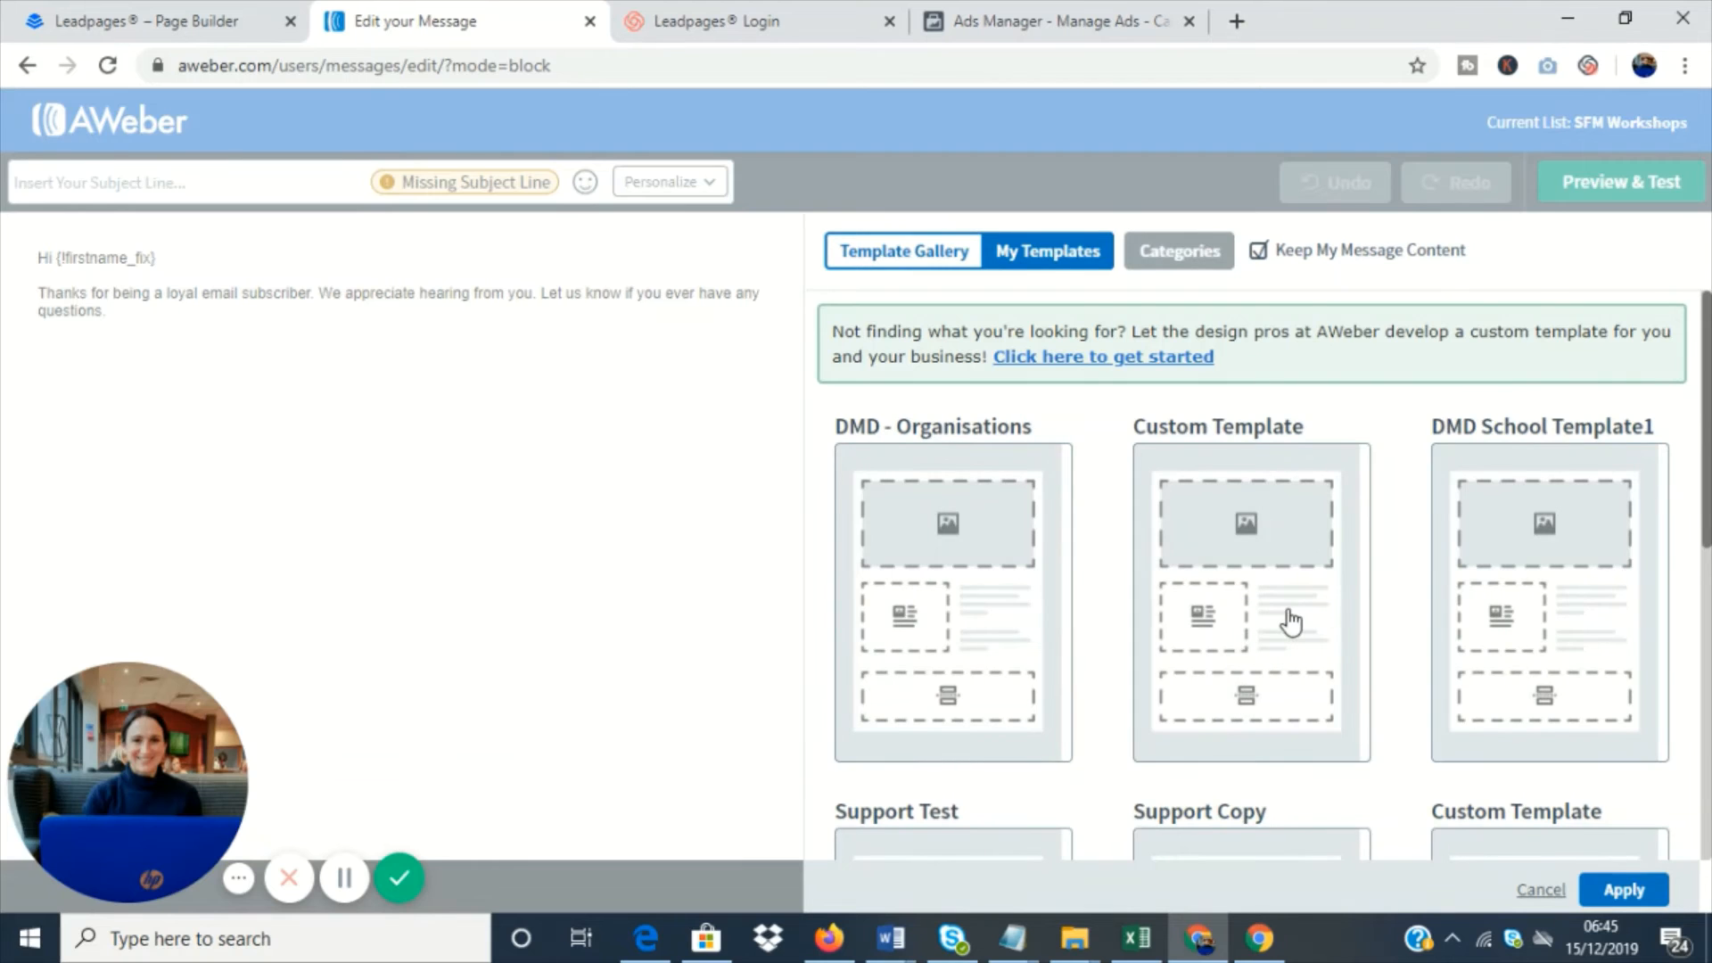
pyautogui.scroll(-2, 1284, 629)
pyautogui.scroll(-4, 1290, 621)
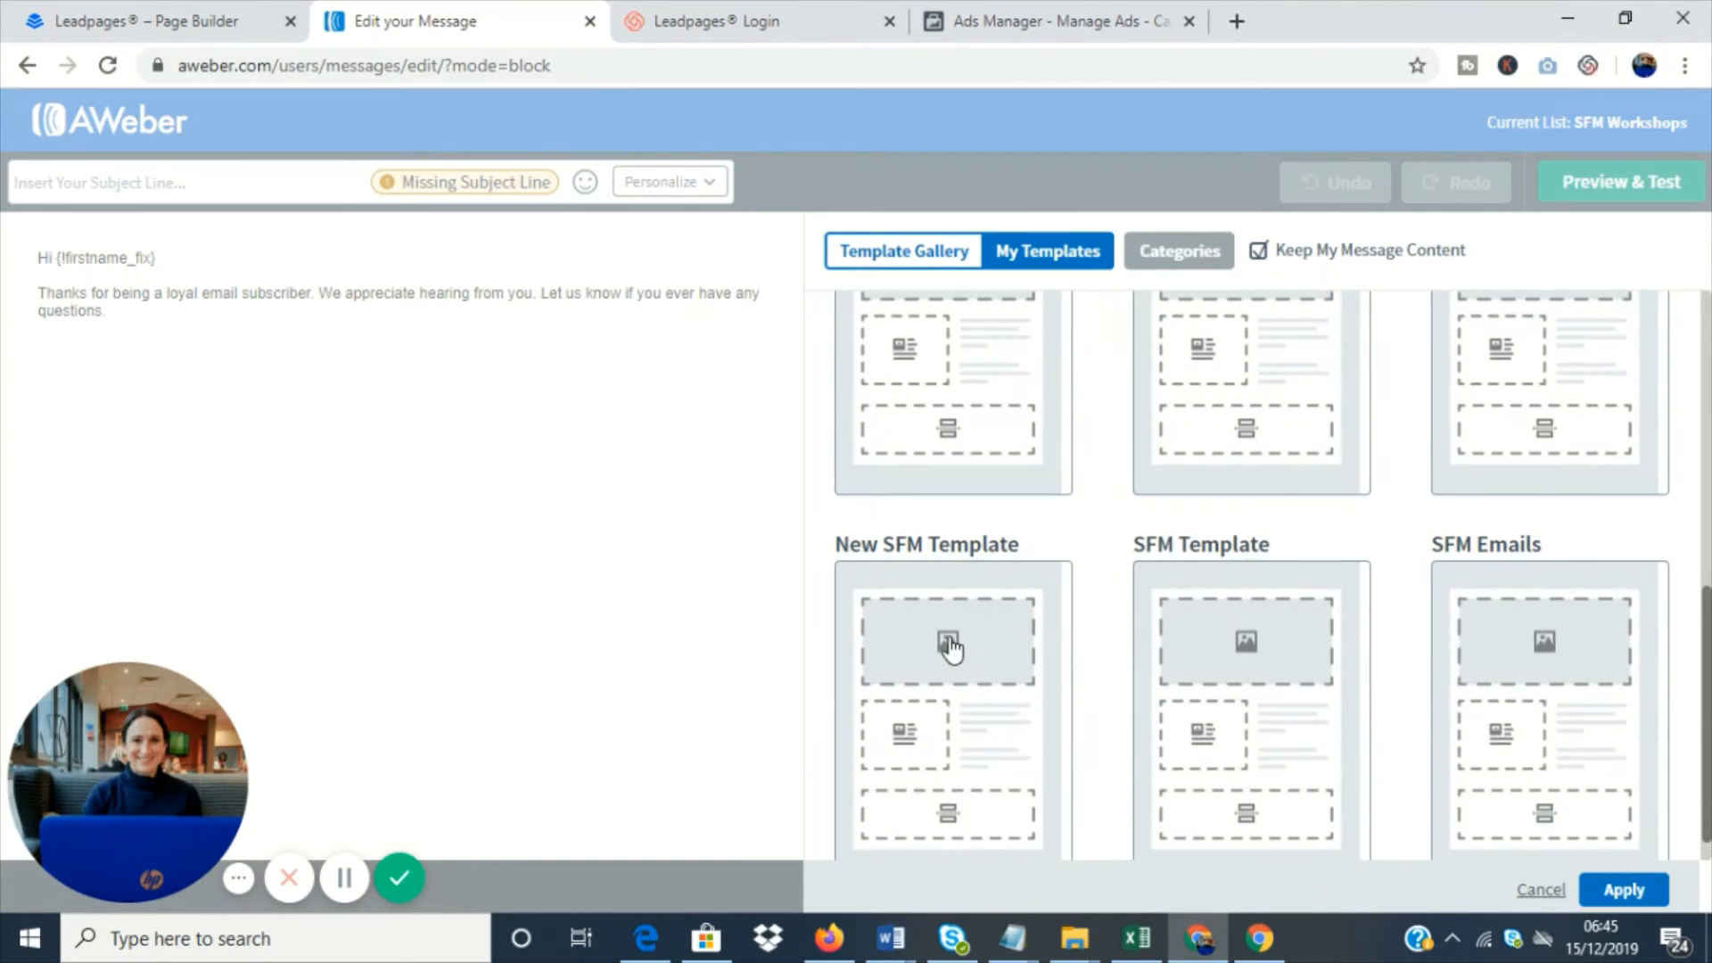
pyautogui.click(948, 642)
pyautogui.click(1647, 889)
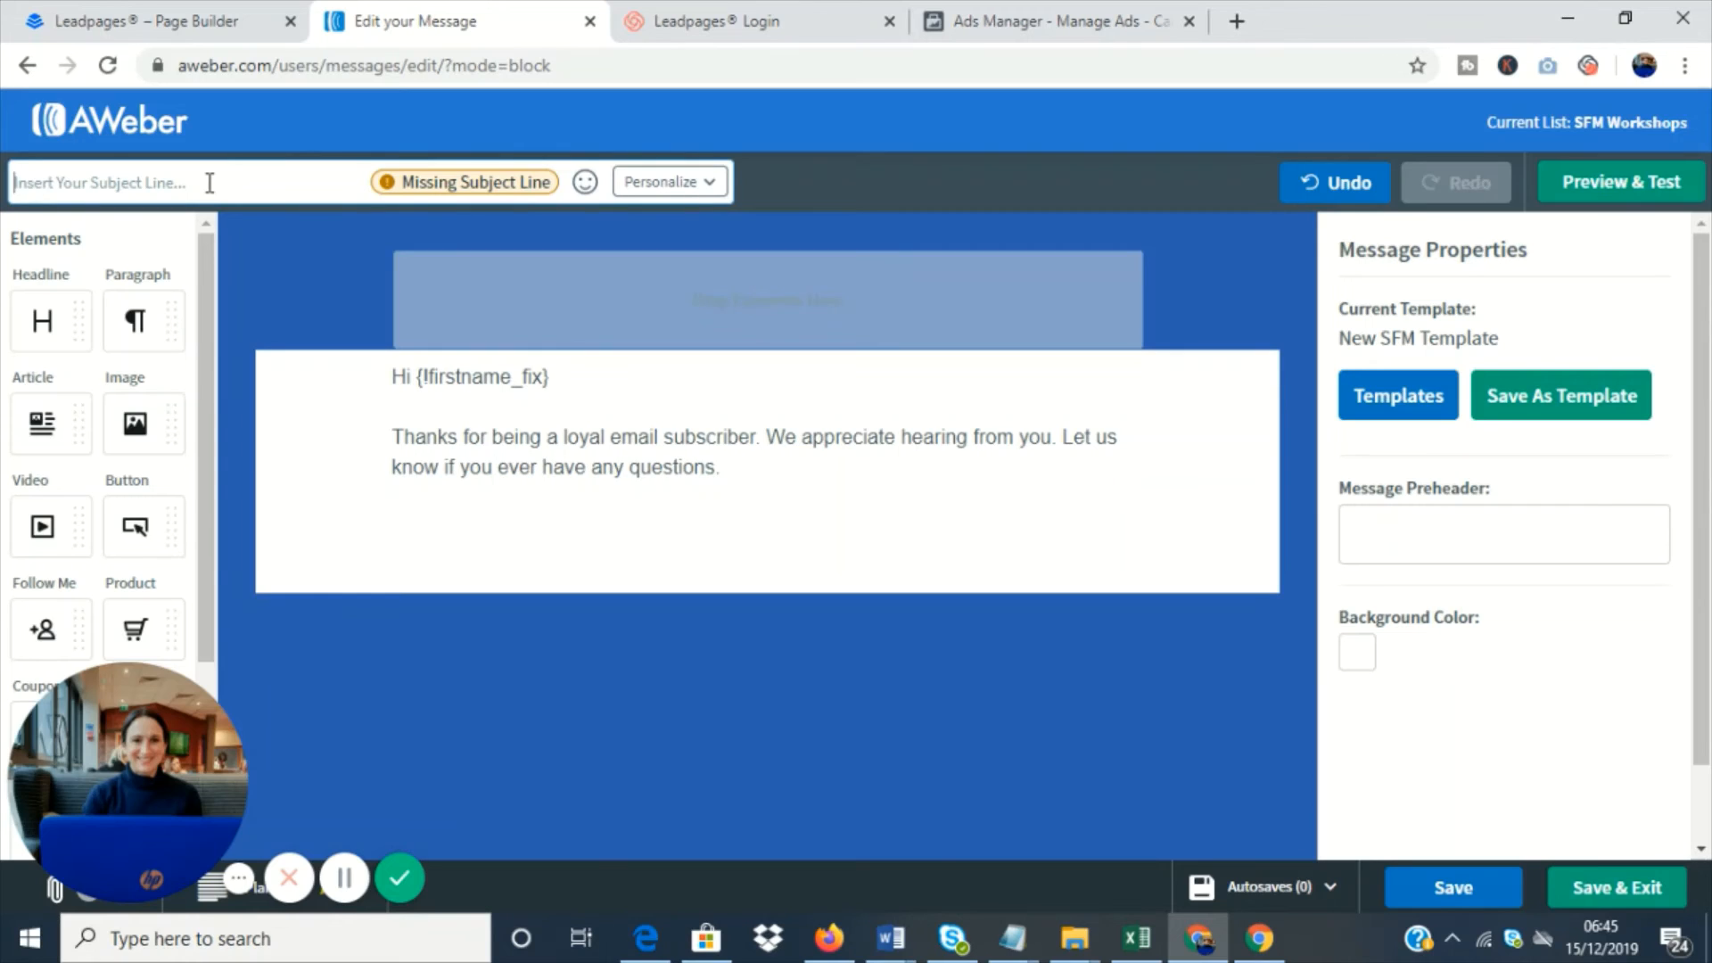
# - Set the subject line to "My Broadcast Email" and save and exit the message to the drafts
pyautogui.write('My Broadc')
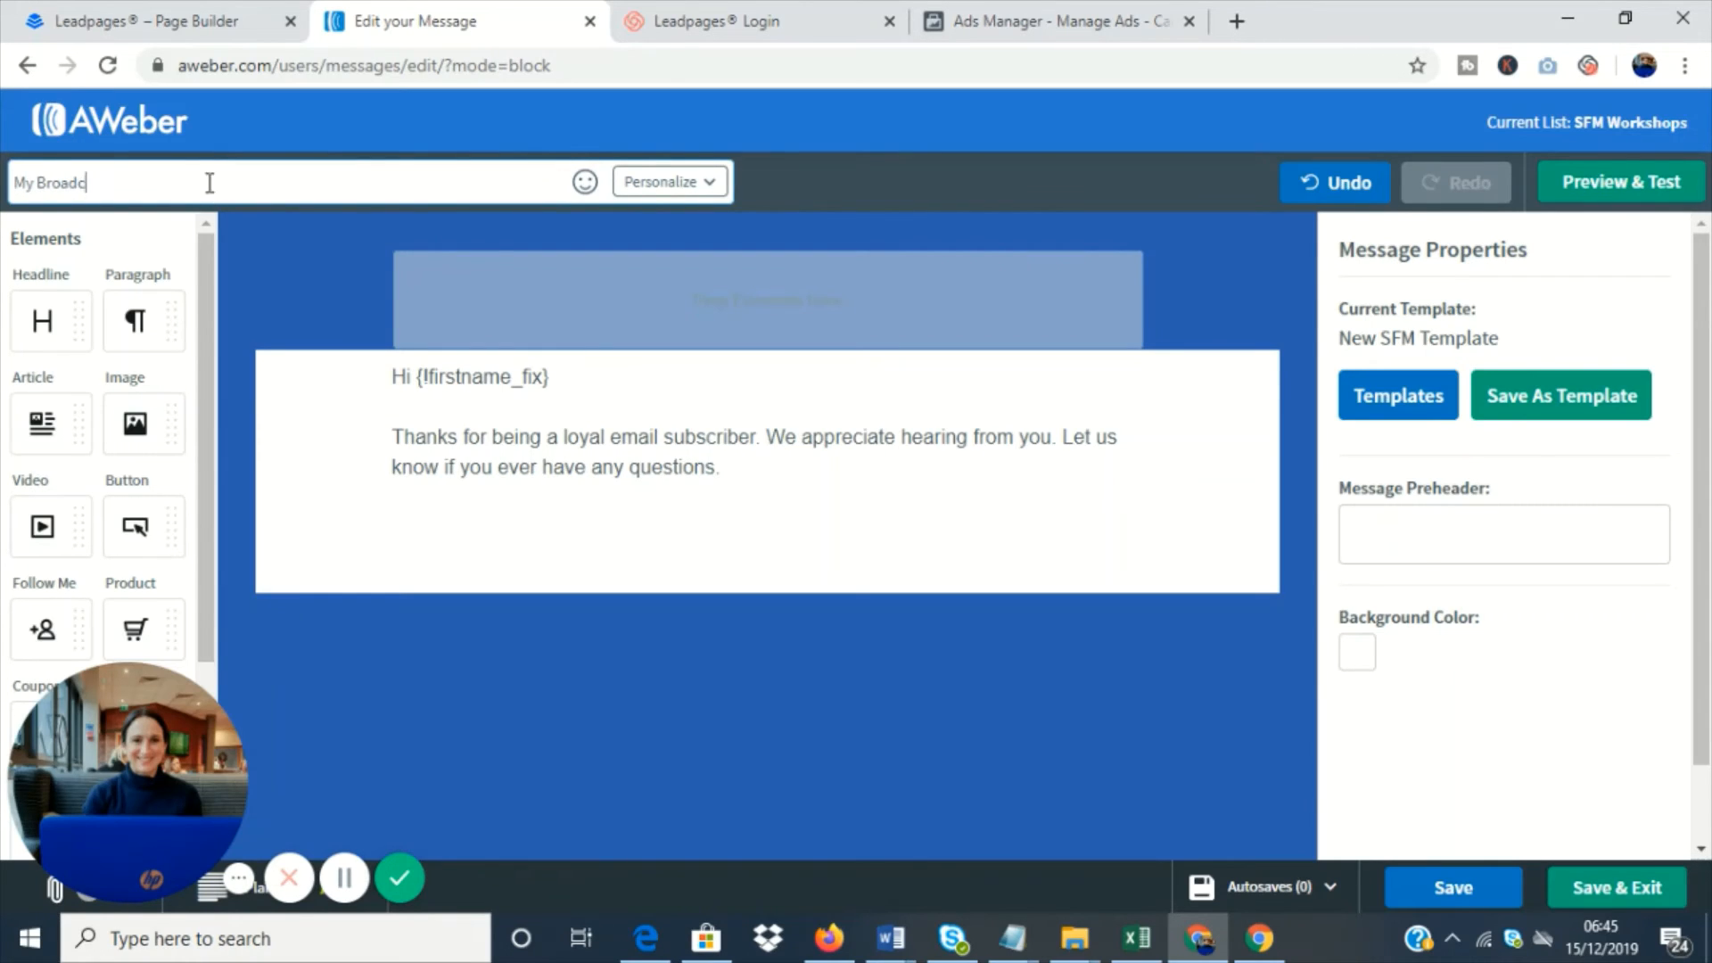
pyautogui.write('ast Email')
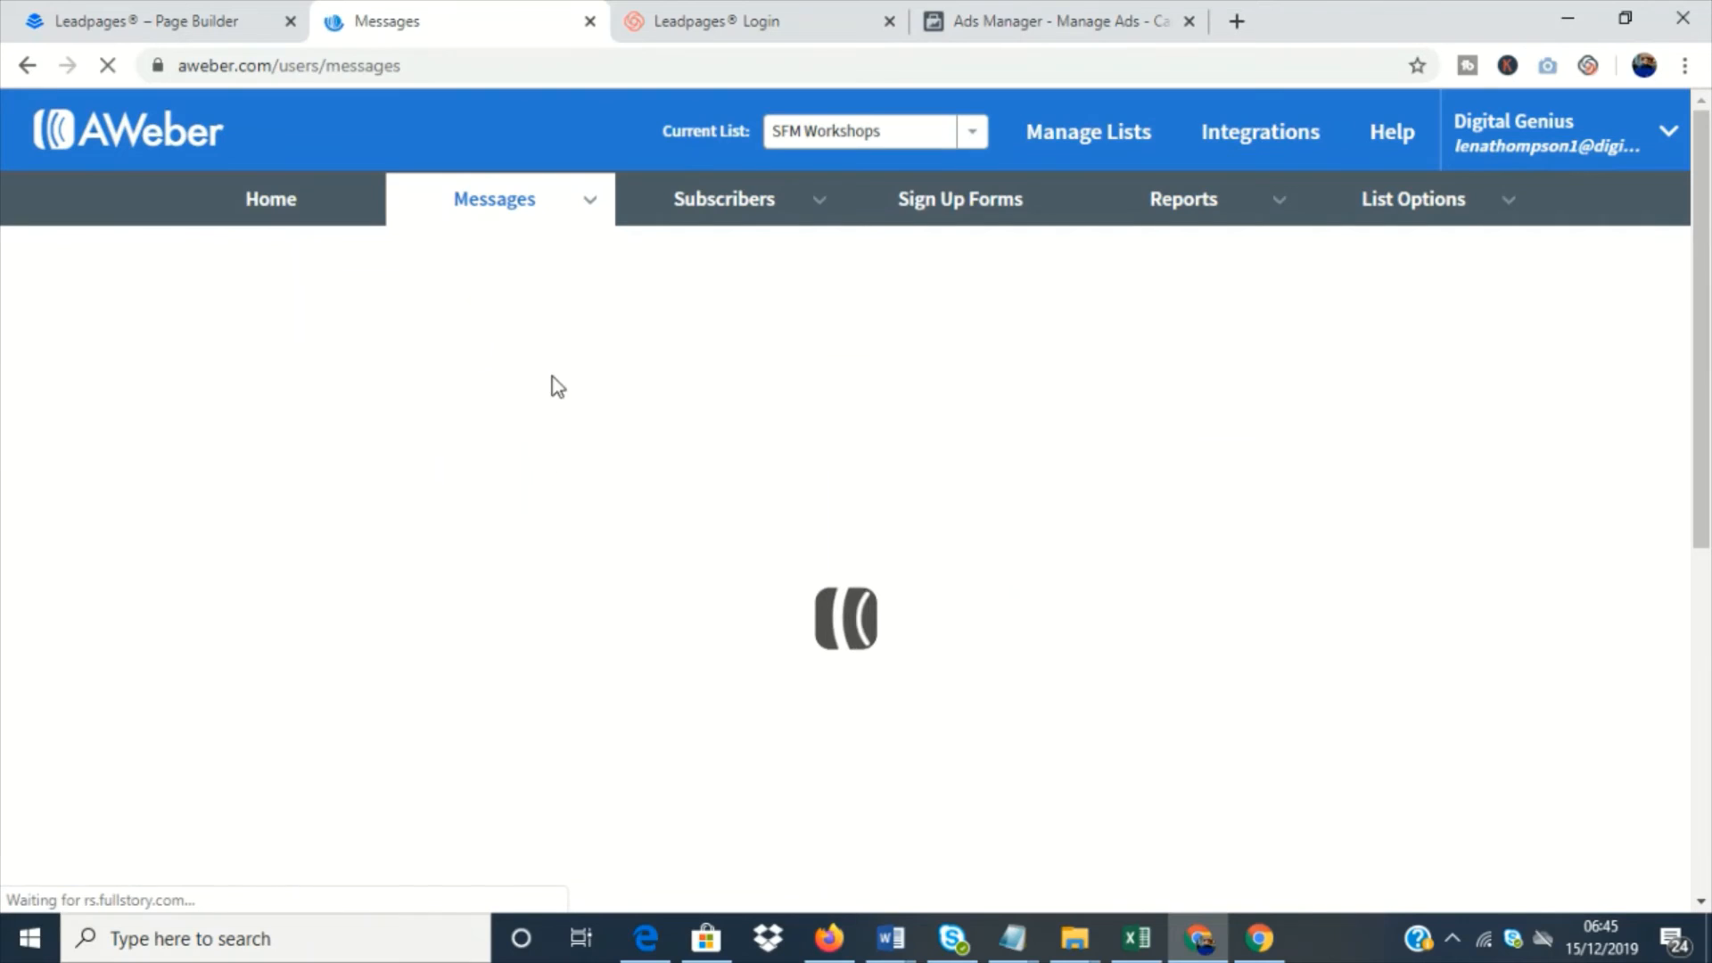
pyautogui.moveTo(532, 229)
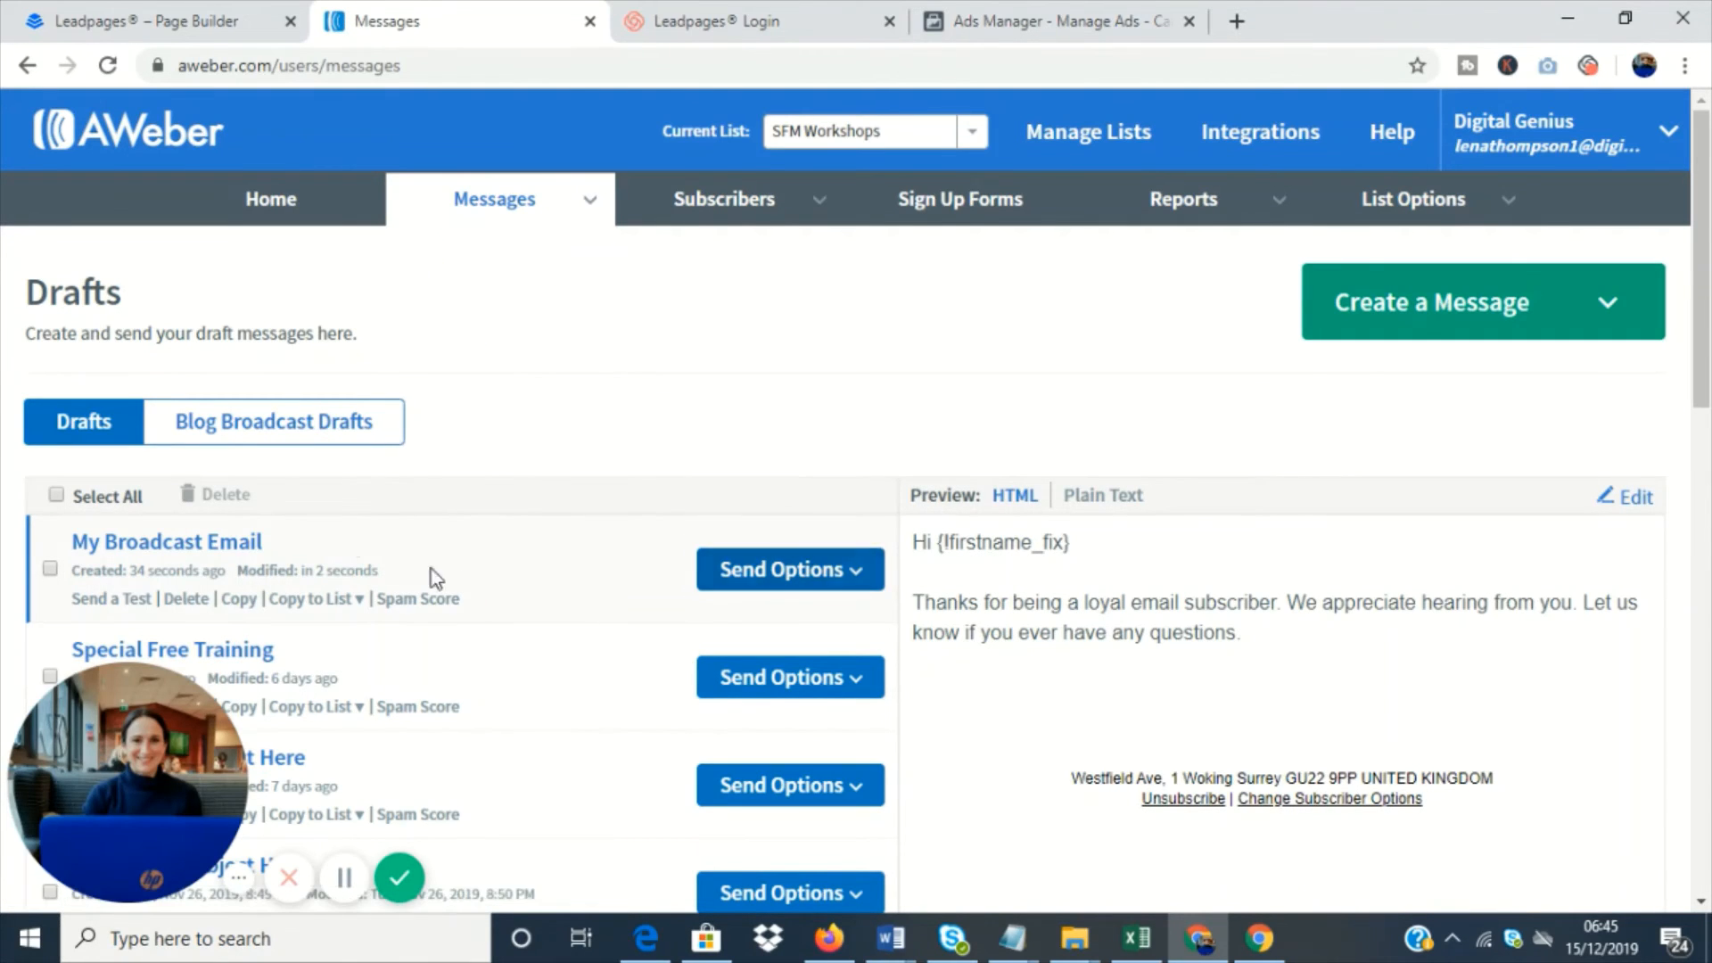
# - Open the broadcast scheduling settings for the My Broadcast Email draft
pyautogui.moveTo(121, 294); pyautogui.dragTo(49, 295)
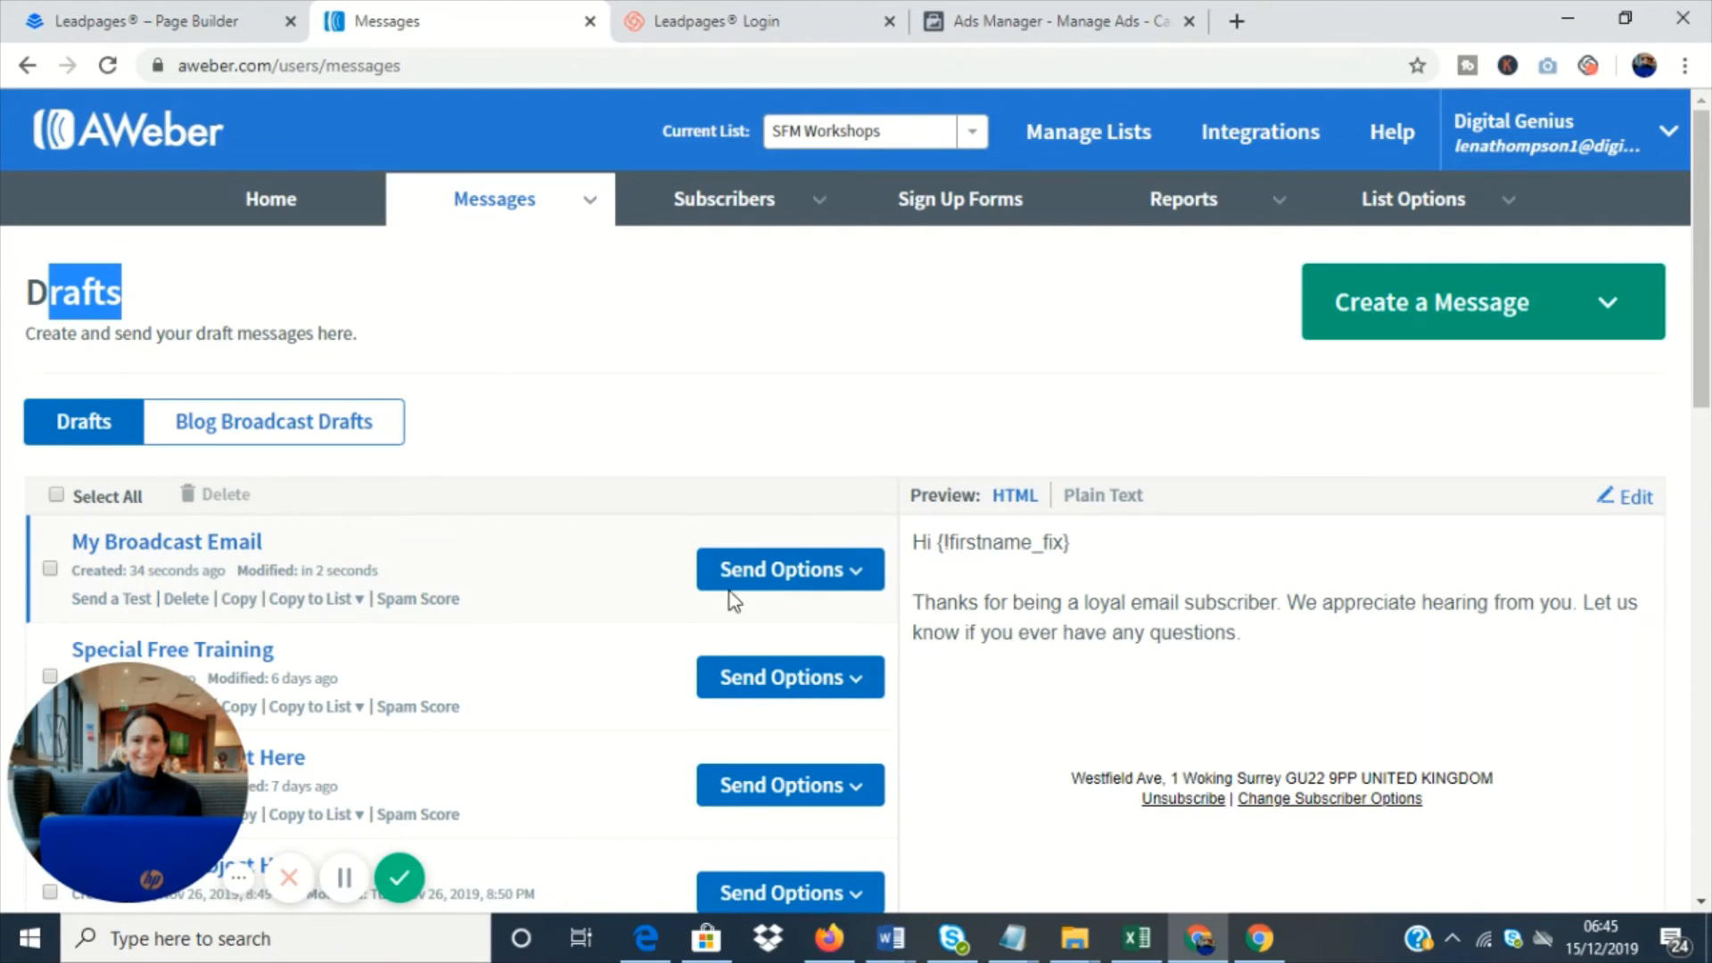
pyautogui.click(873, 578)
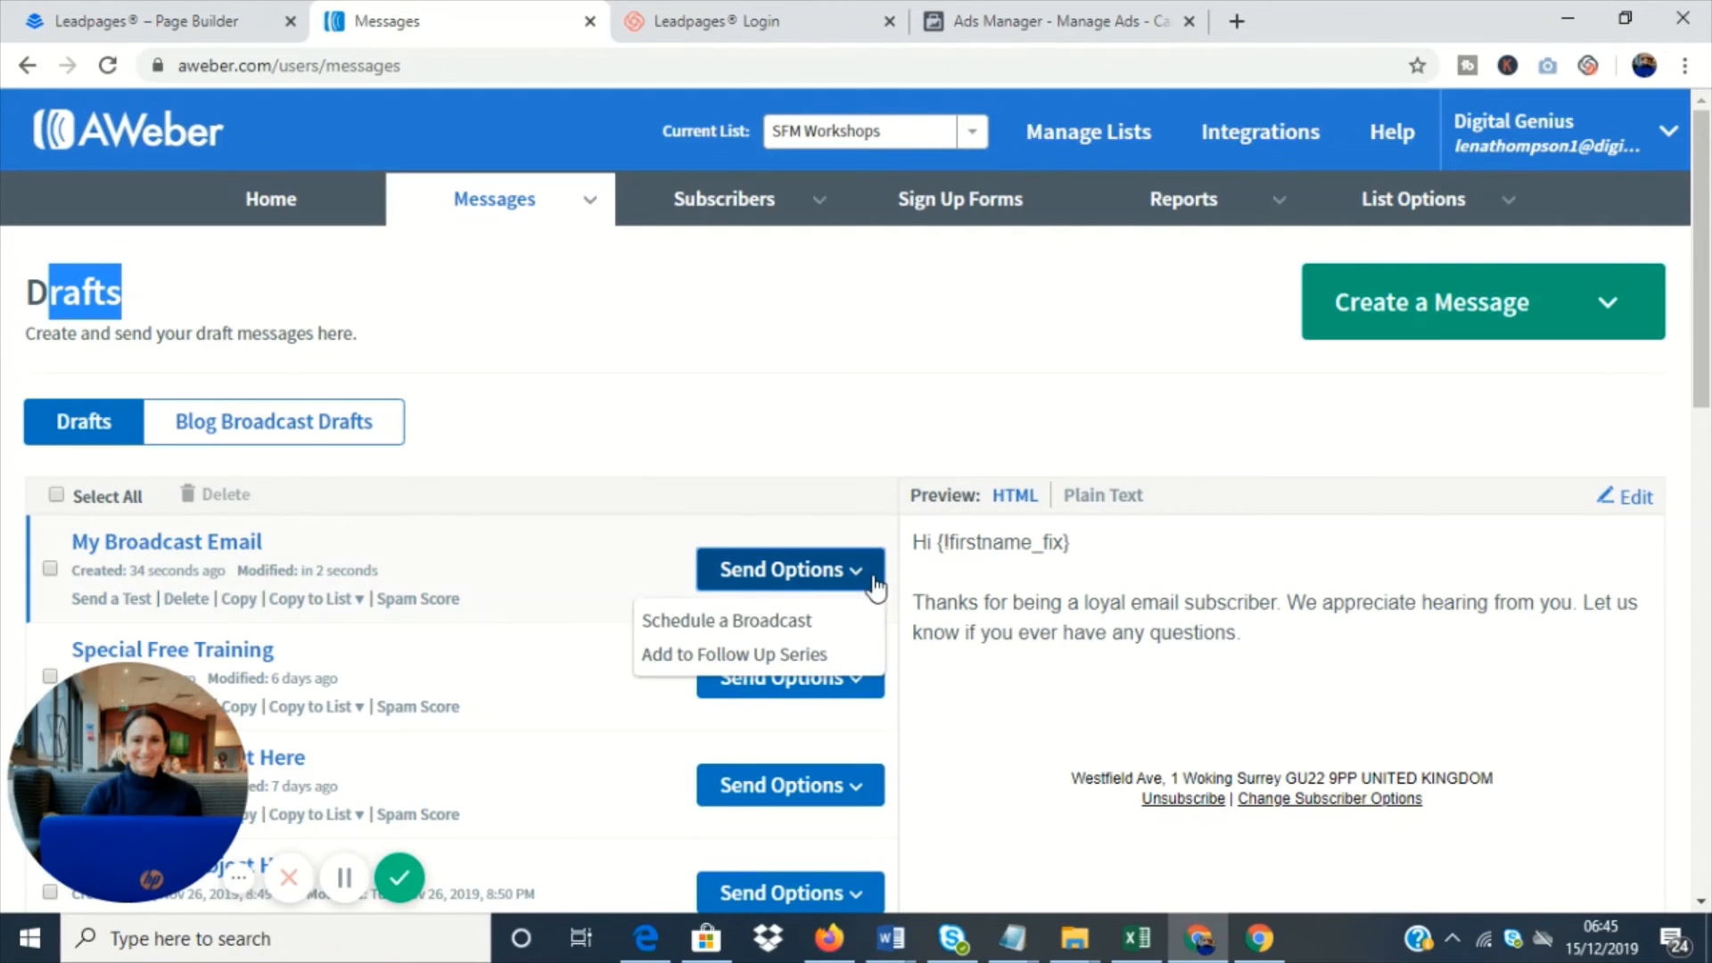
pyautogui.click(774, 624)
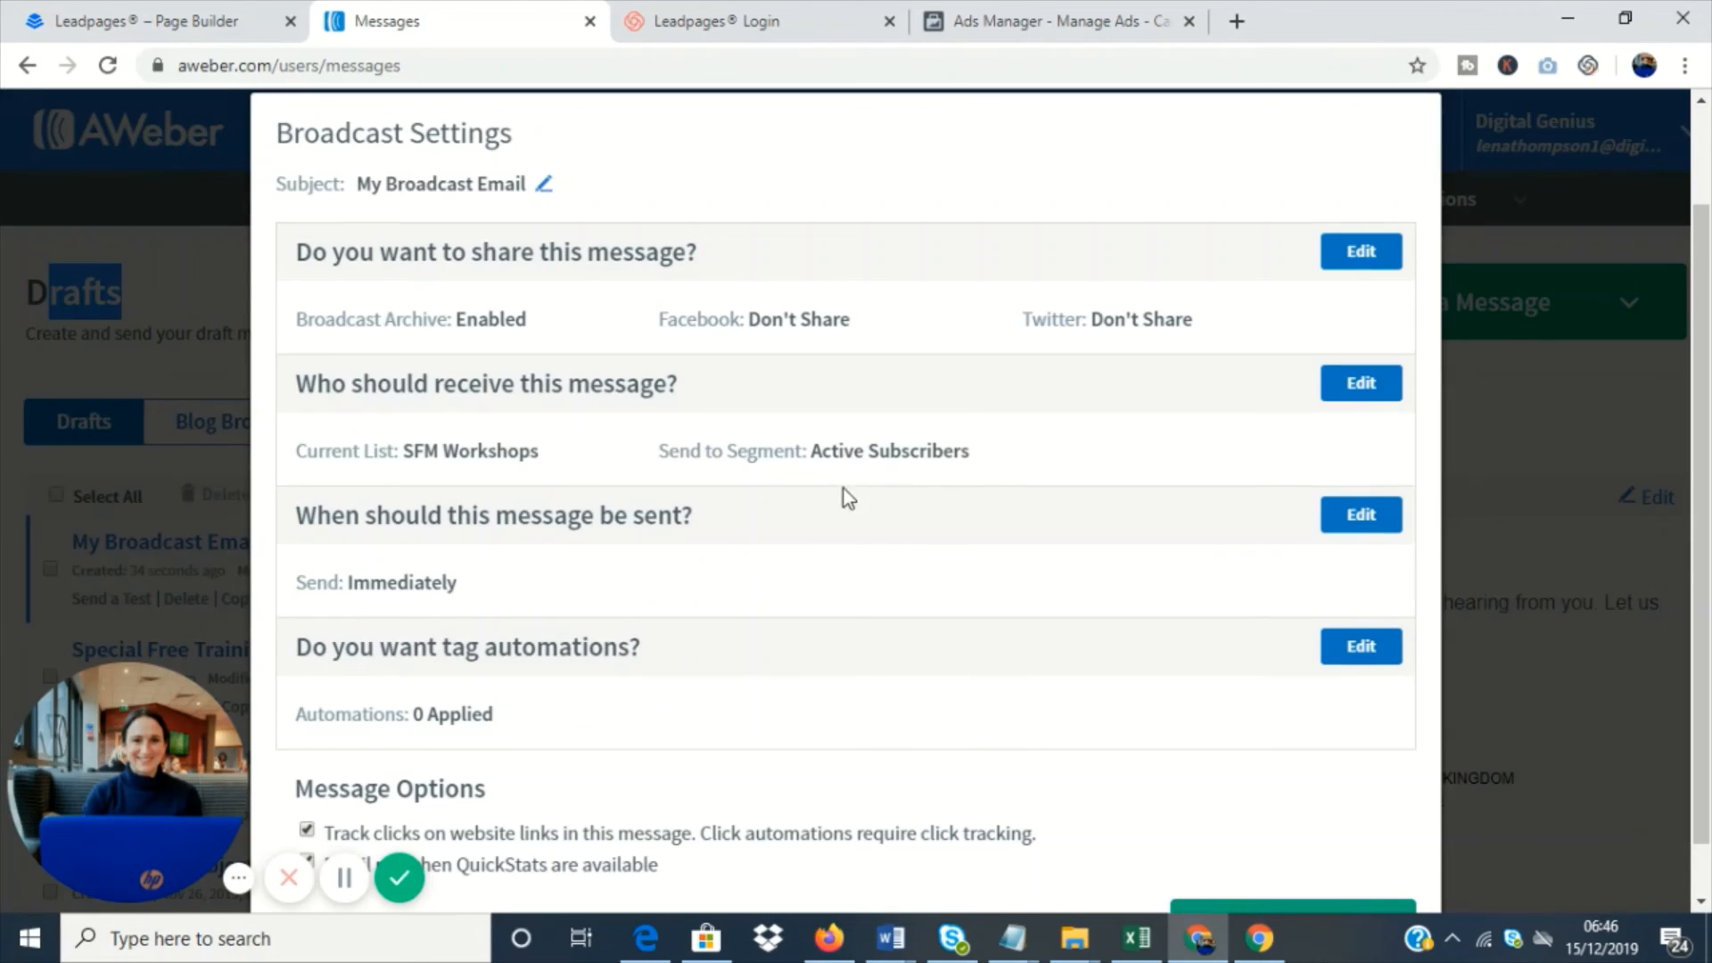
# - Examine the segment choices and the include and exclude lists for the broadcast's recipients, and leave them without applying changes
pyautogui.moveTo(385, 382); pyautogui.dragTo(767, 393)
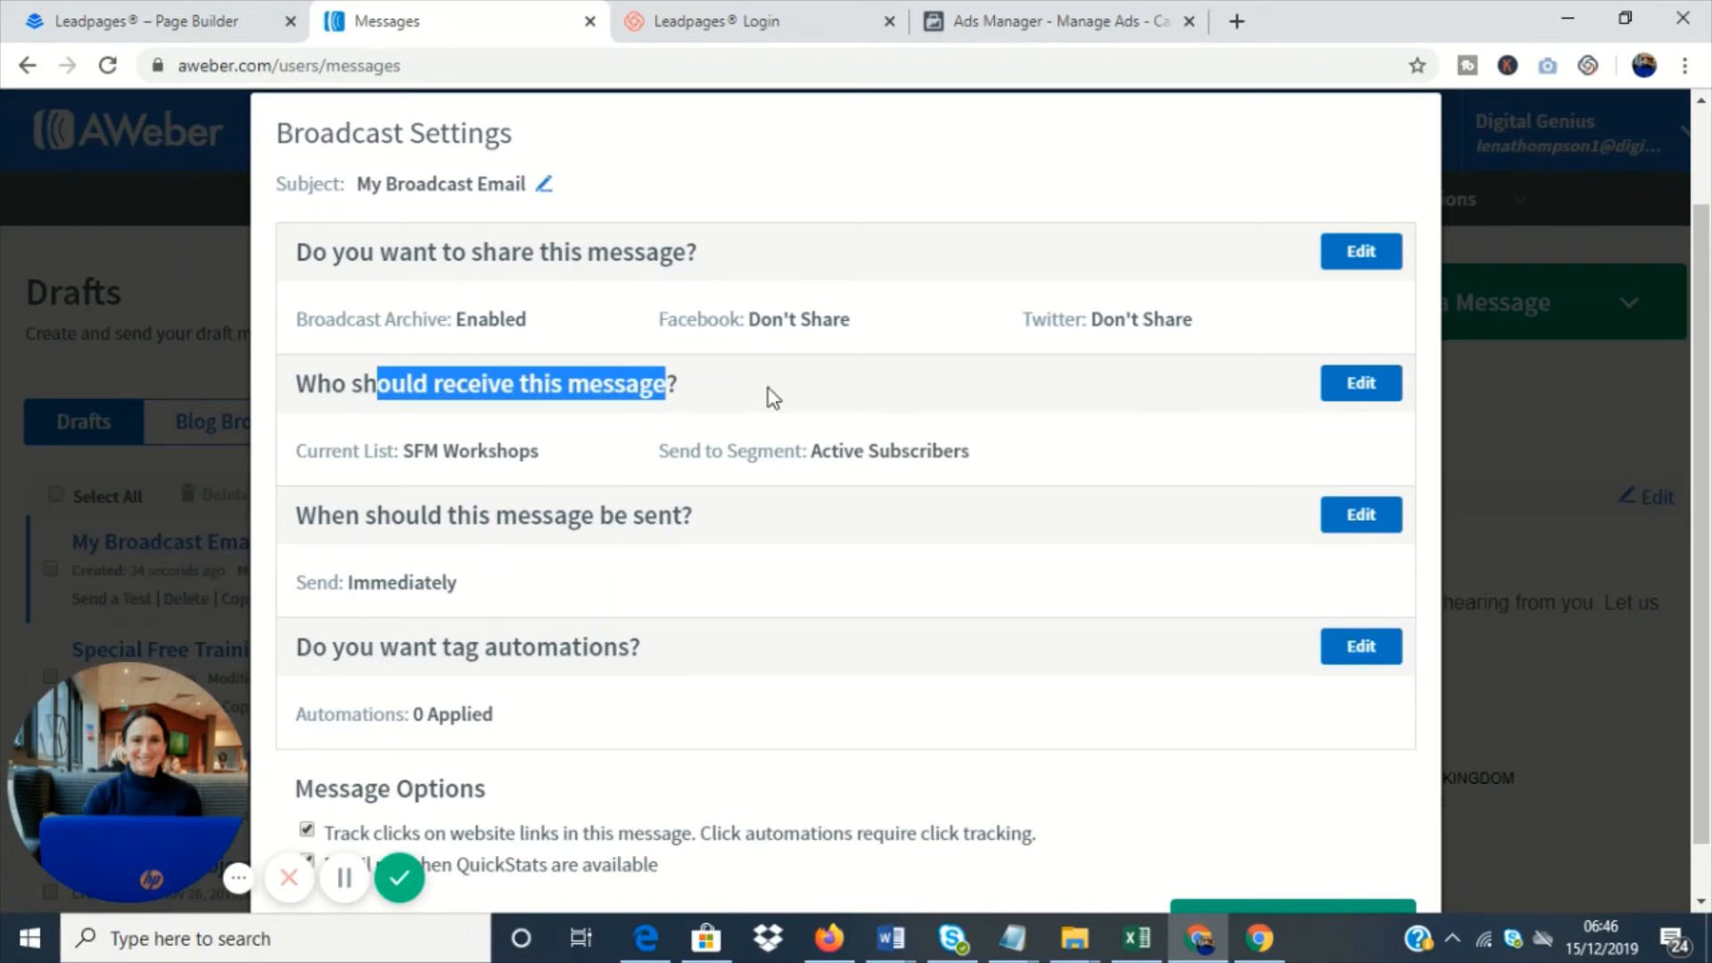
pyautogui.click(1360, 383)
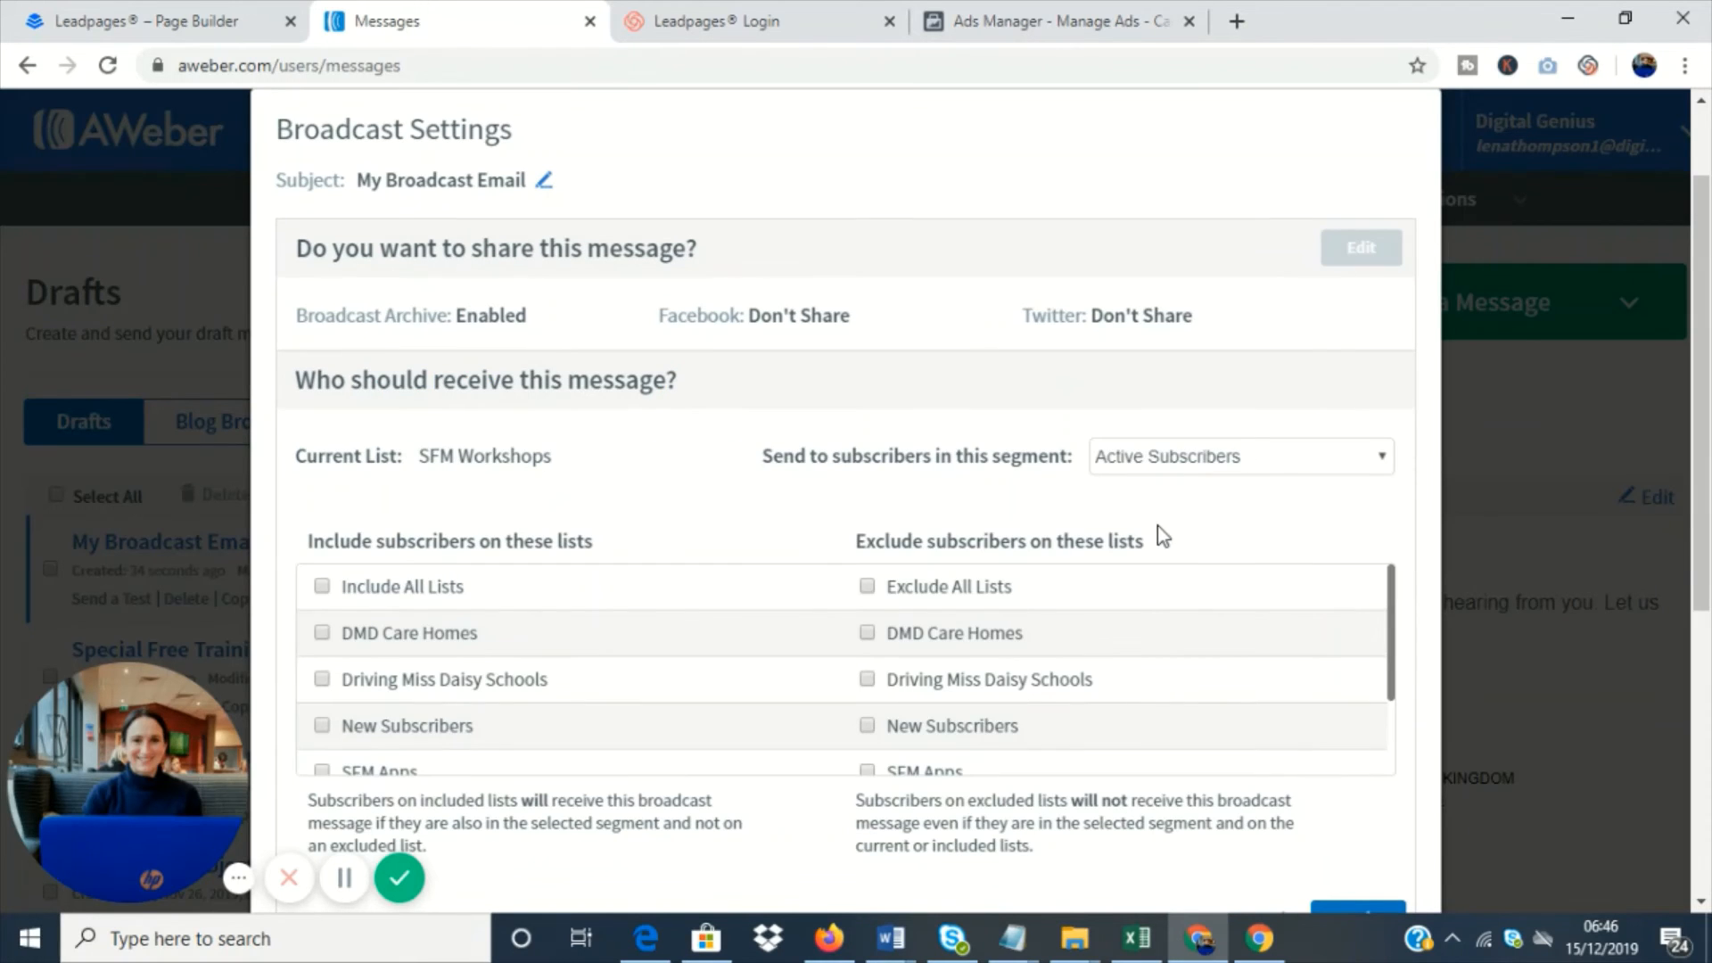
pyautogui.click(1221, 458)
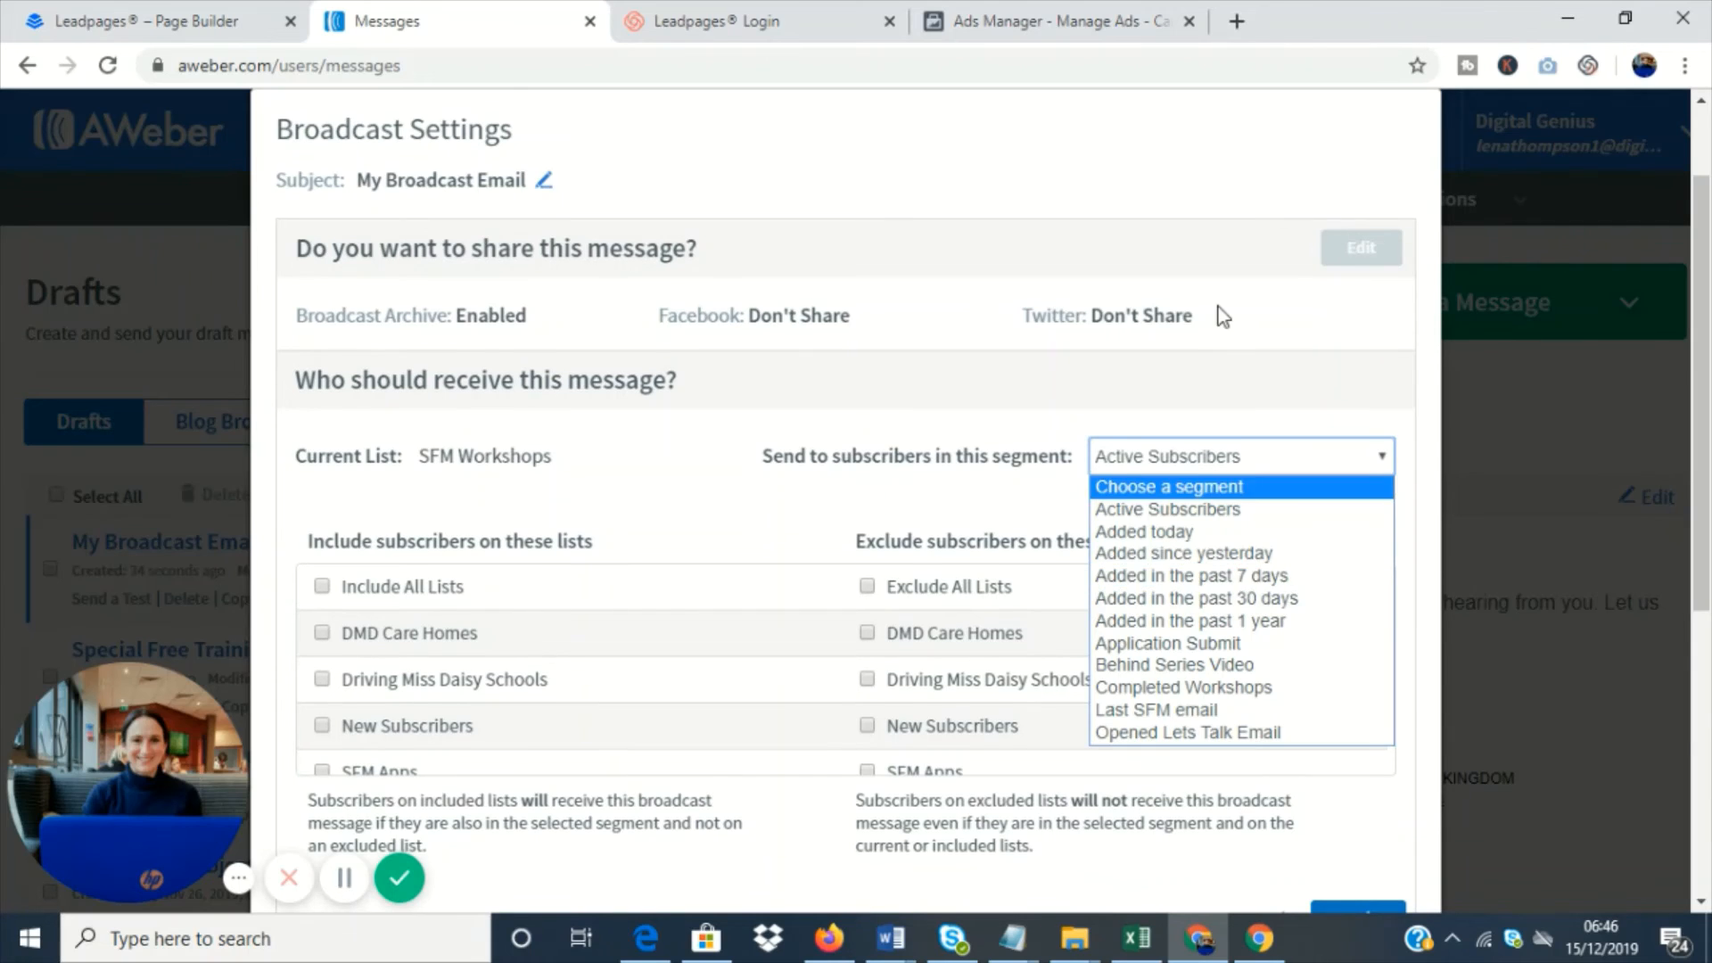
pyautogui.scroll(-3, 1215, 313)
pyautogui.scroll(4, 1295, 424)
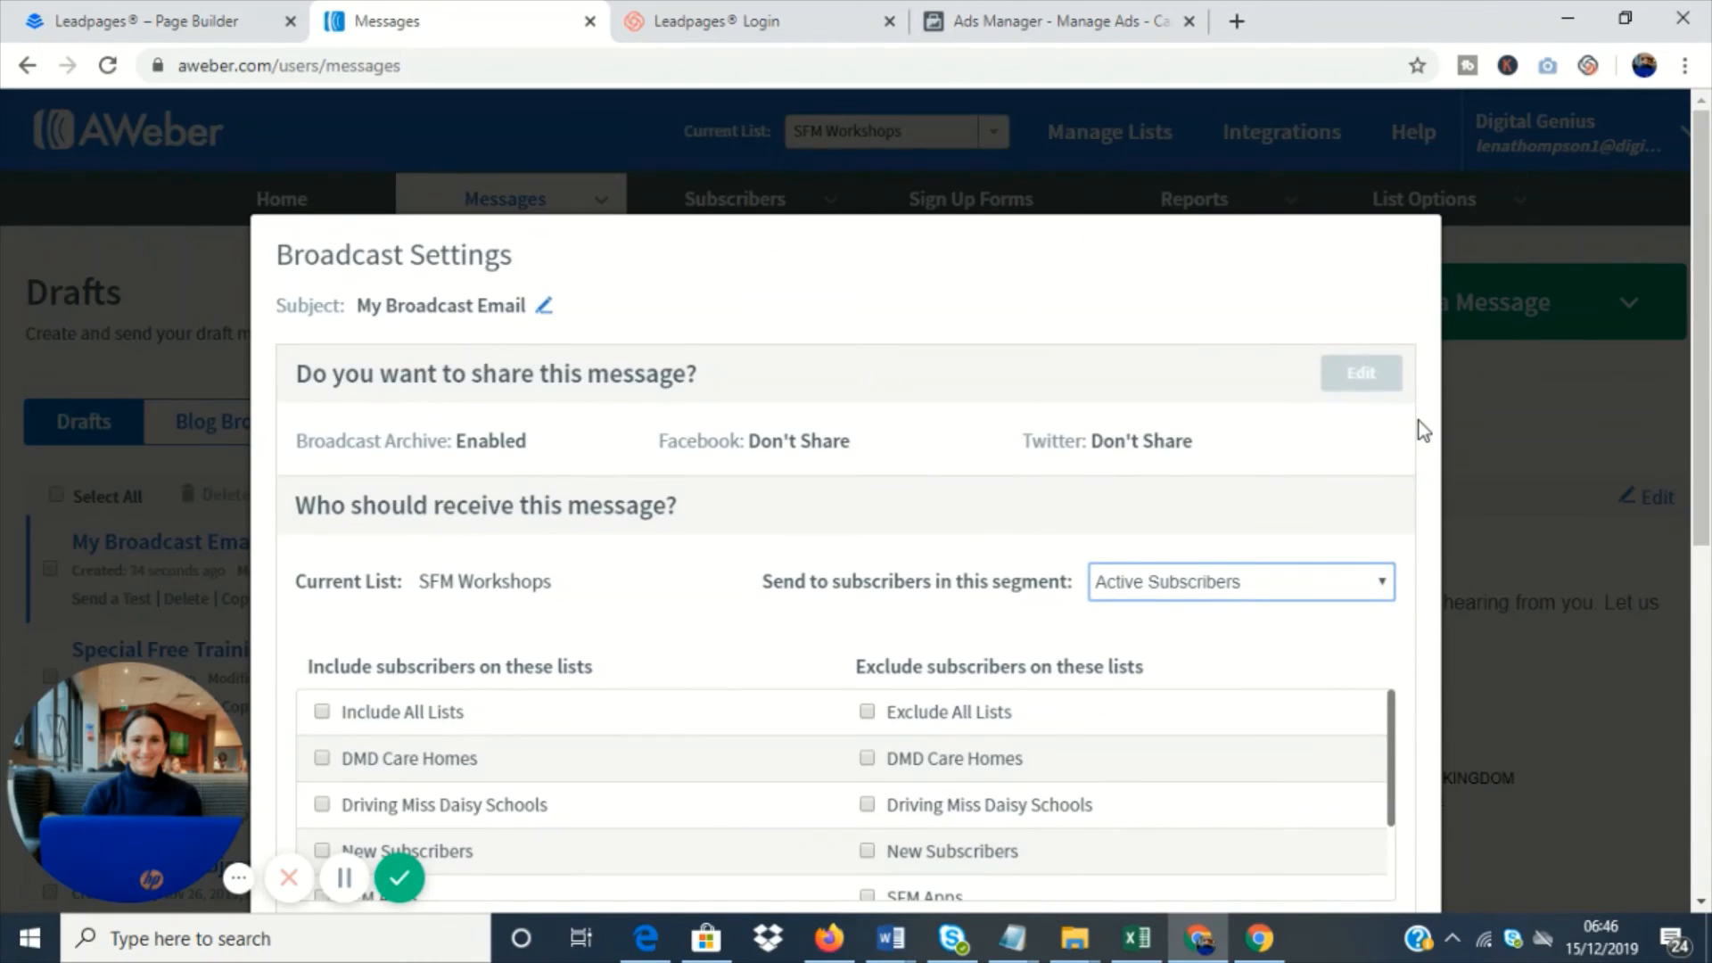
pyautogui.scroll(-7, 1419, 421)
pyautogui.scroll(2, 1419, 420)
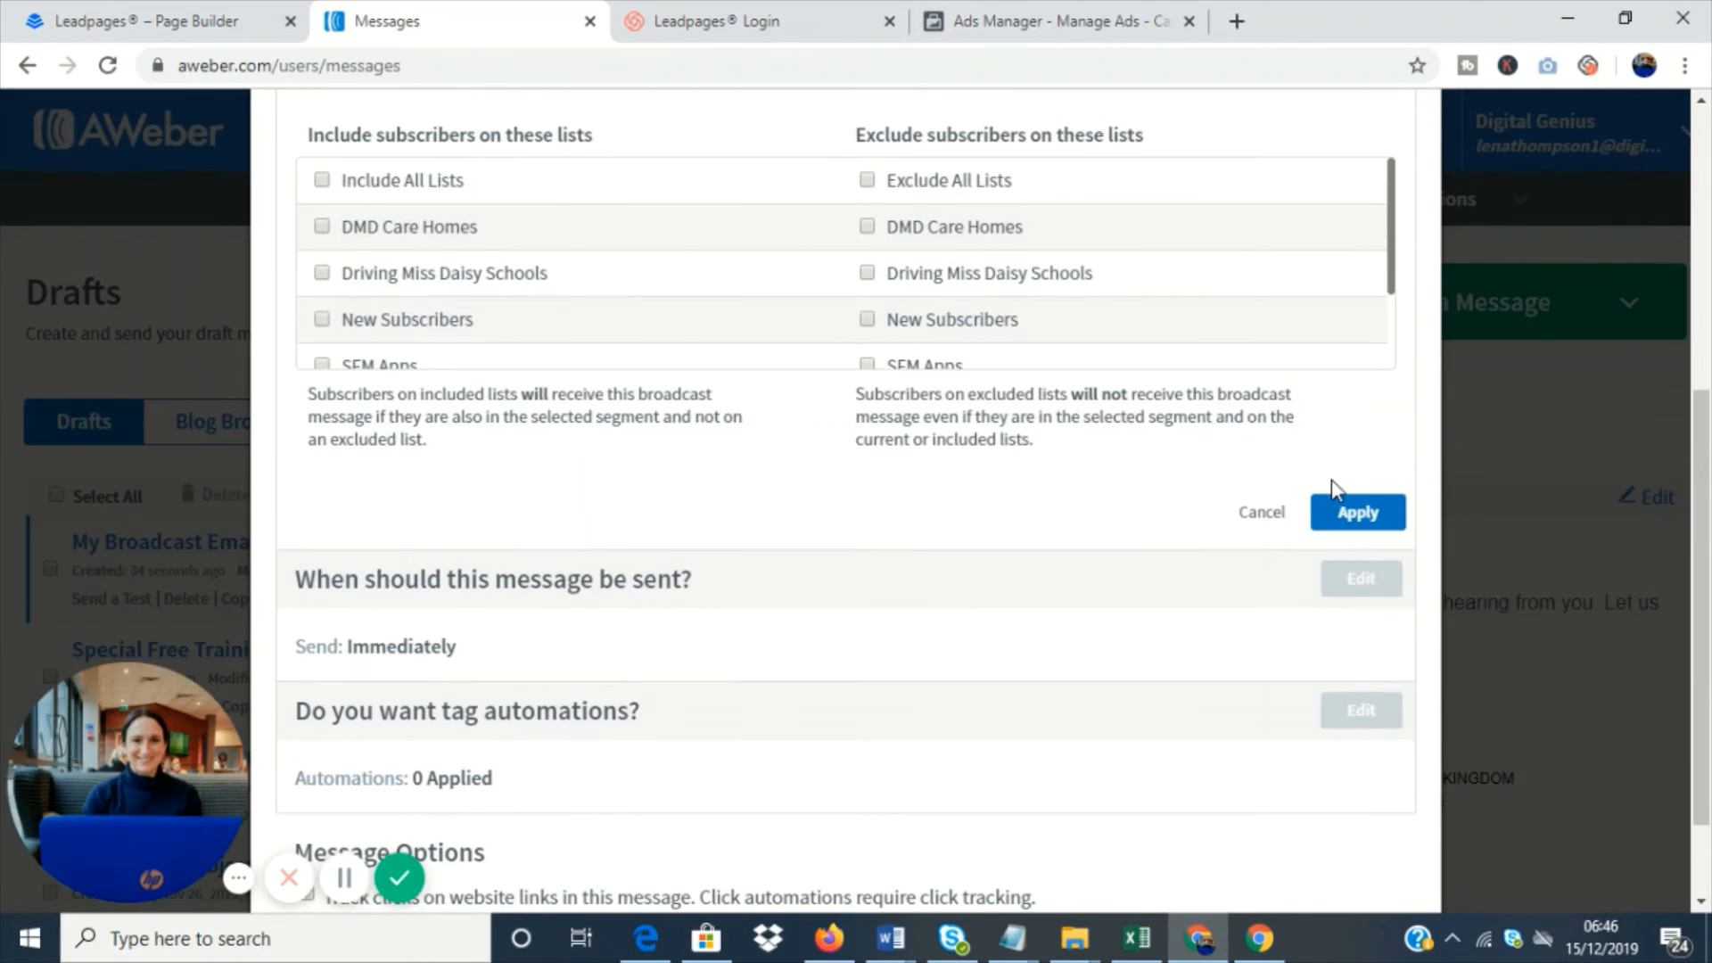
pyautogui.click(1271, 520)
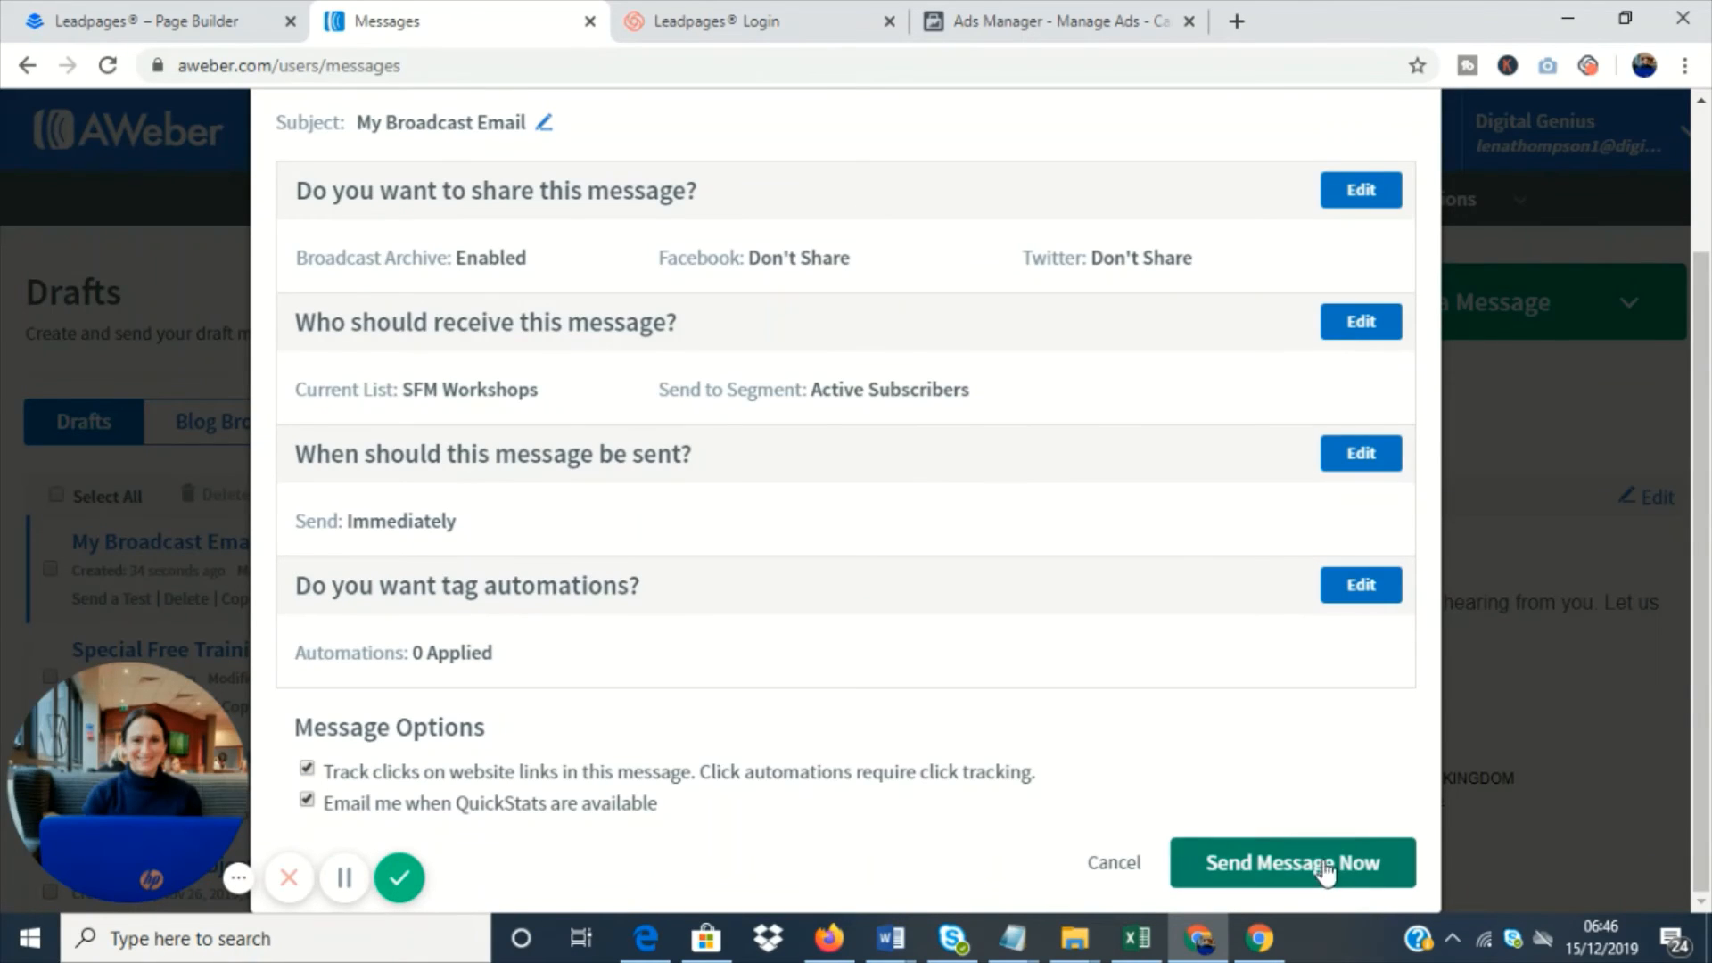
# - Review the broadcast's remaining settings and close them without sending the message
pyautogui.scroll(2, 1400, 483)
pyautogui.scroll(-2, 1564, 425)
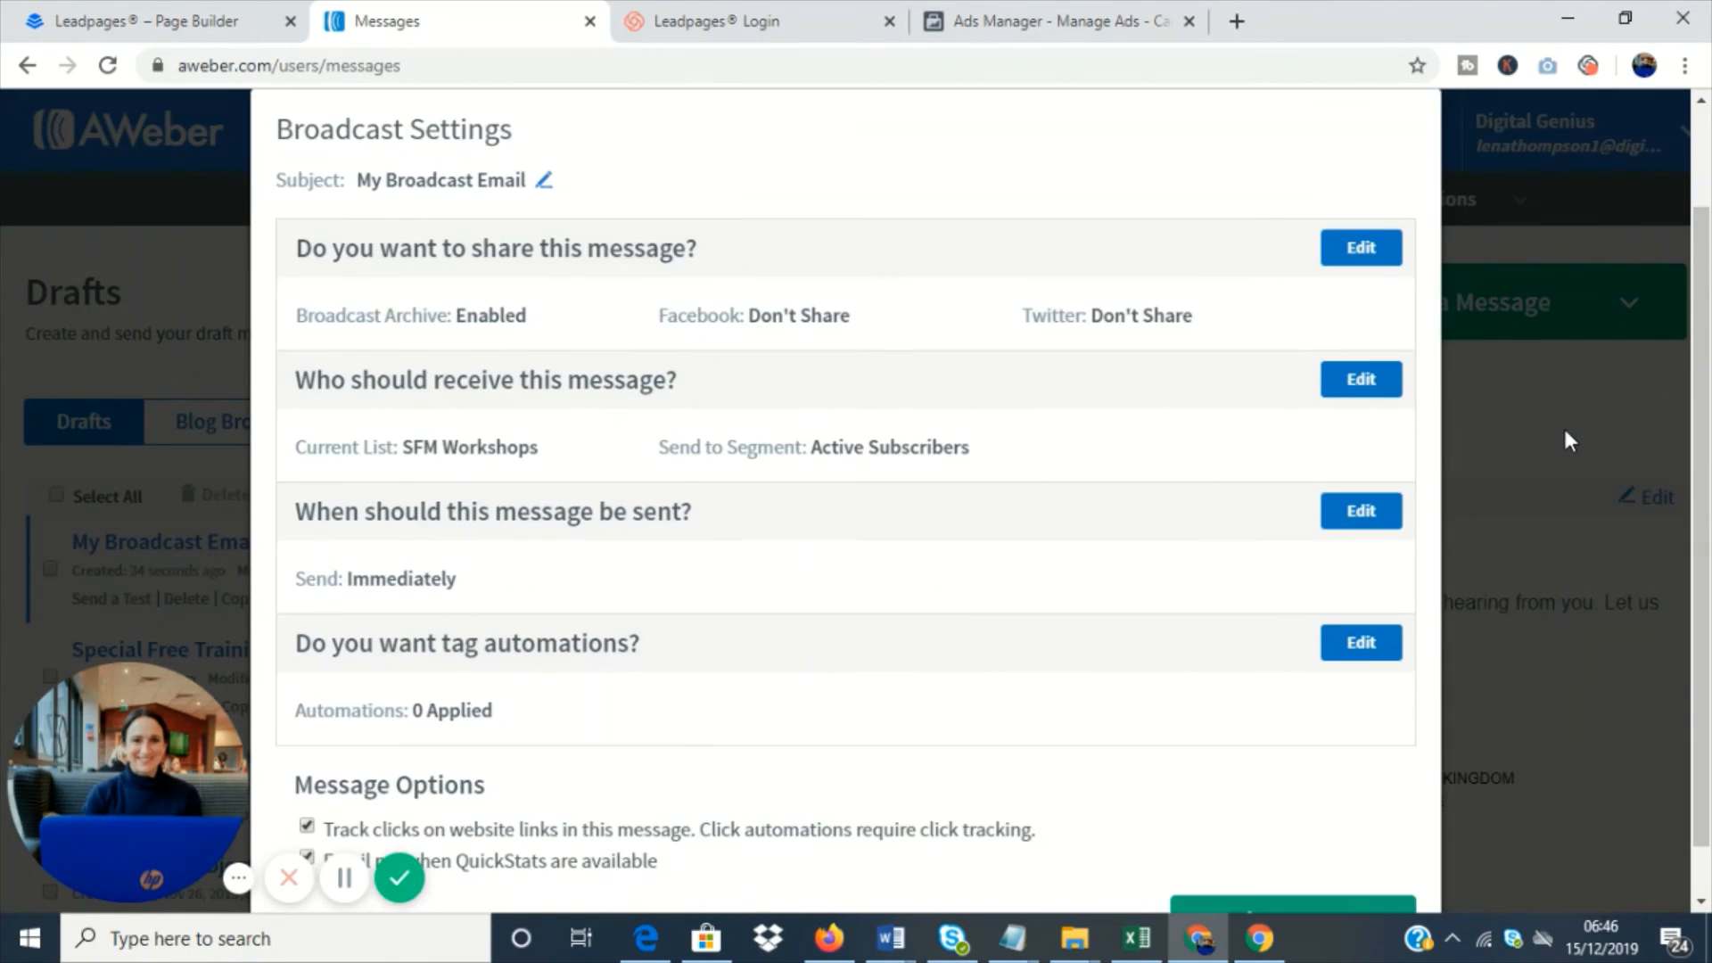
pyautogui.click(1564, 426)
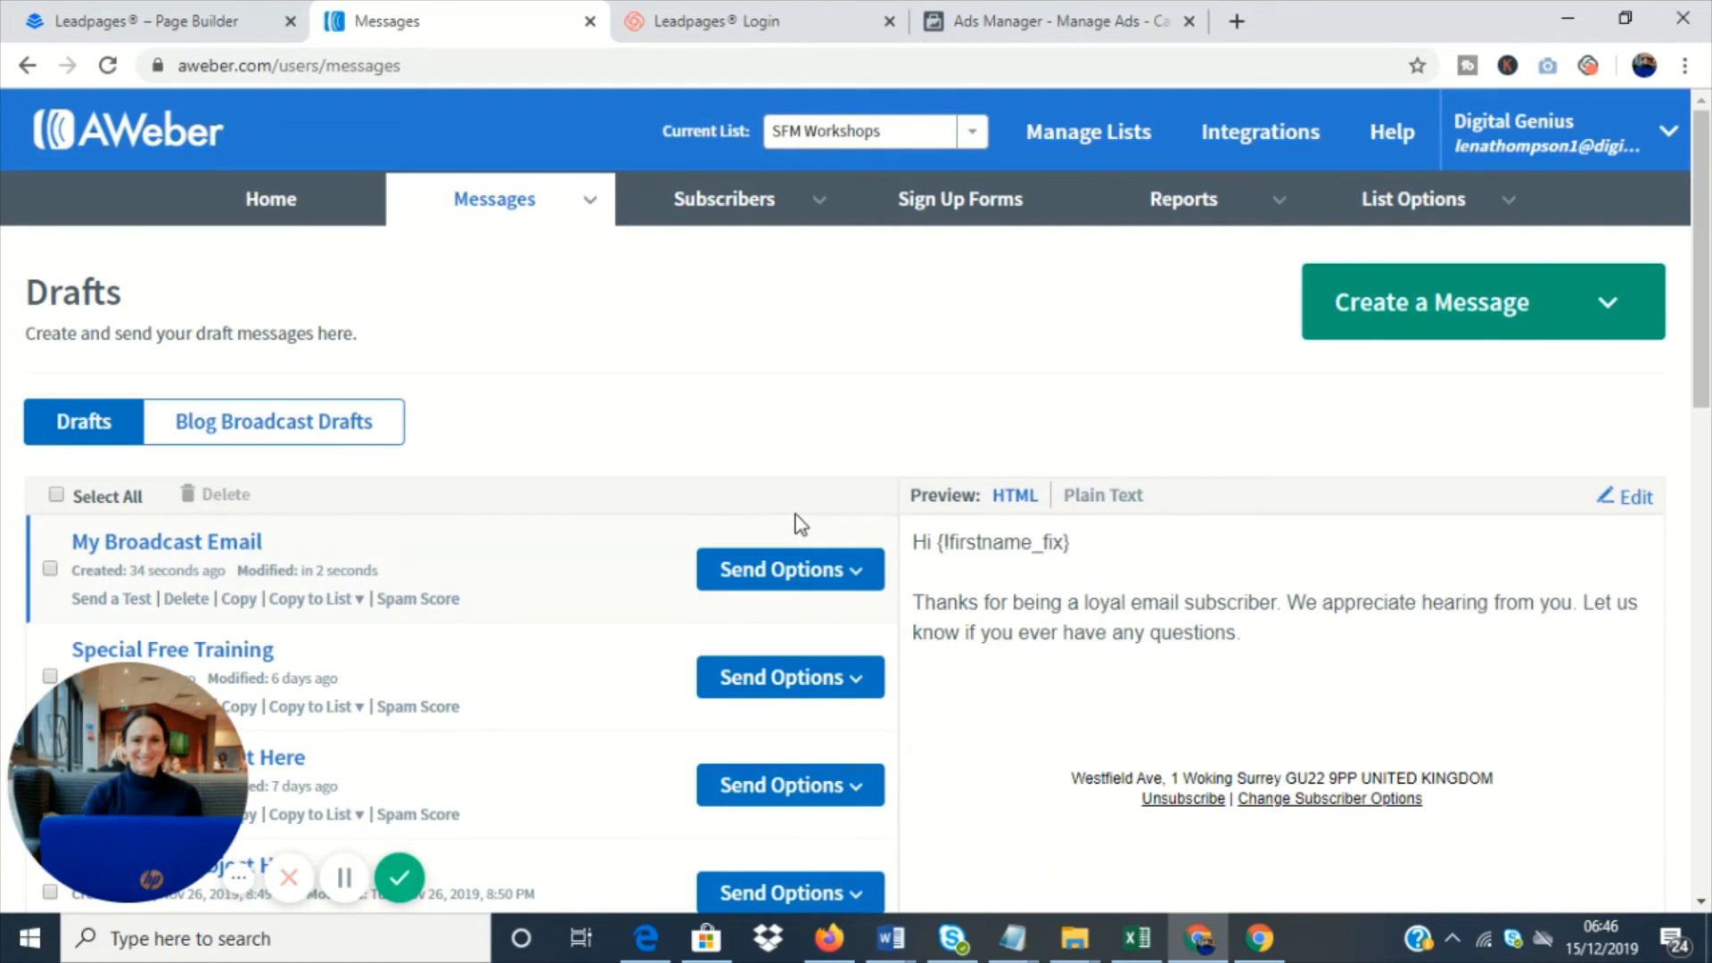